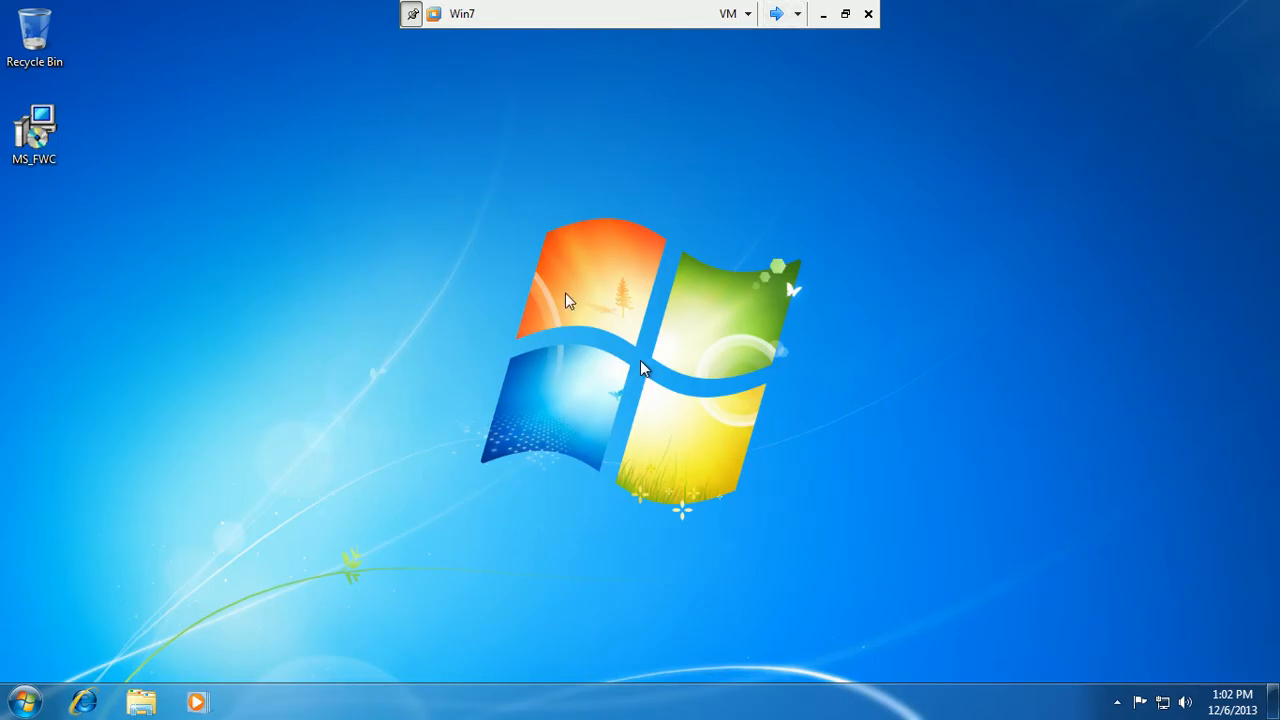
Refresh the desktop, launch Internet Explorer and check the Forefront TMG client's connection status among the hidden notification icons.
right_click(548, 228)
left_click(577, 279)
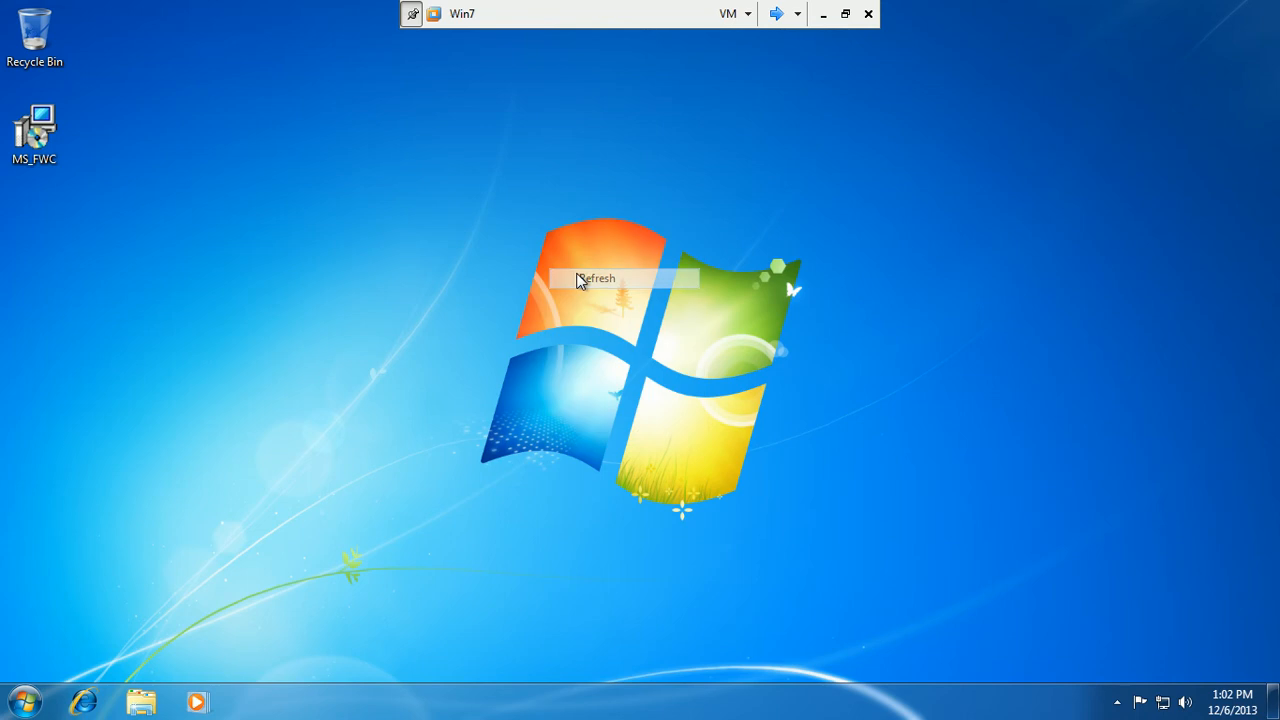
left_click(1117, 702)
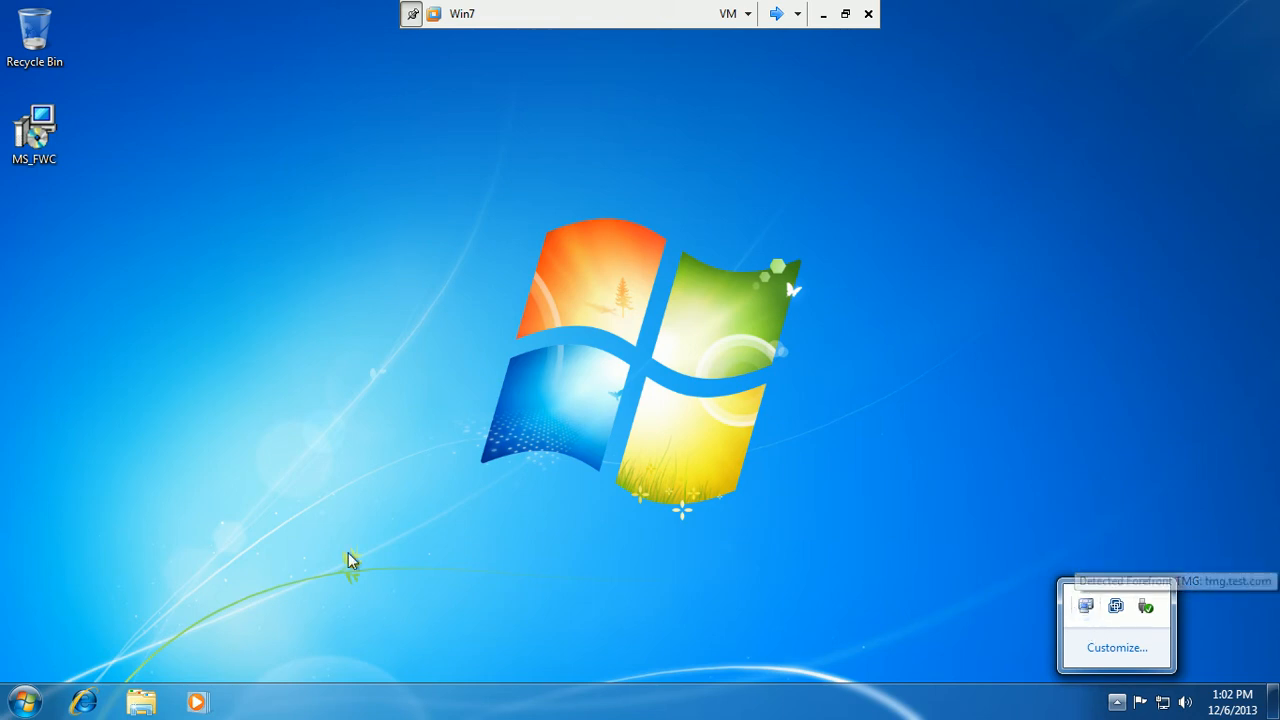
left_click(85, 703)
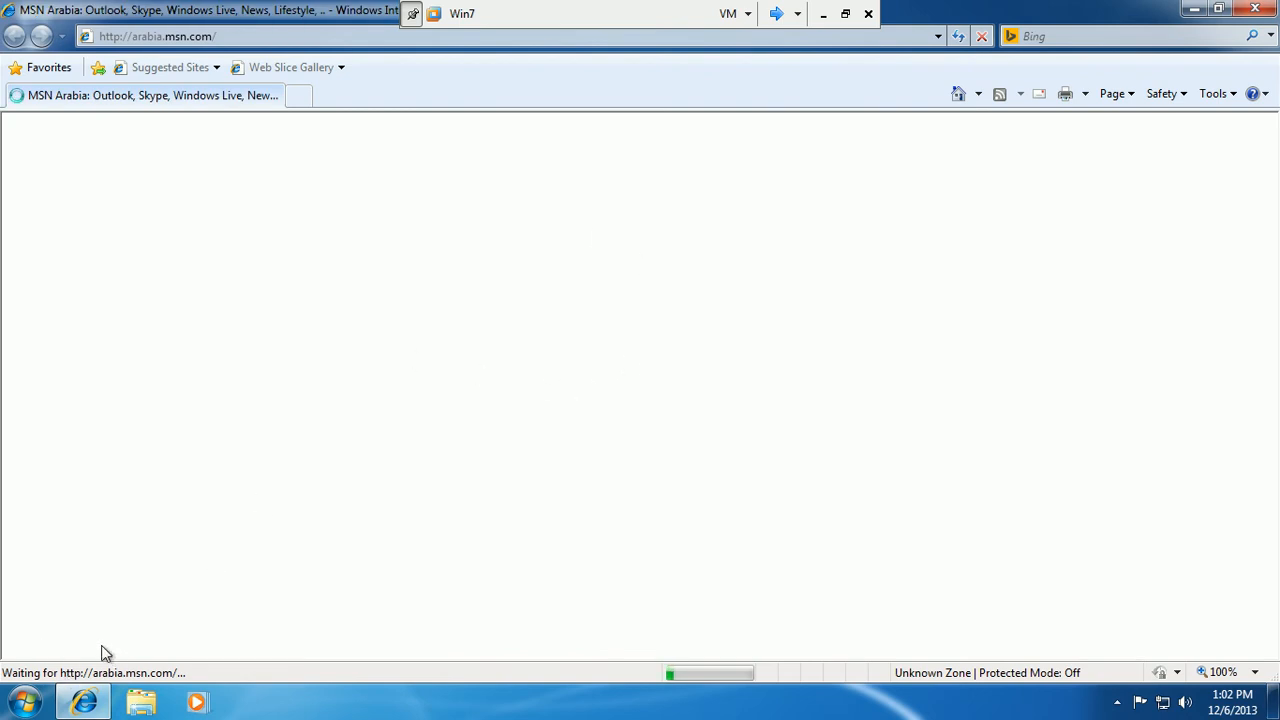
left_click(1118, 704)
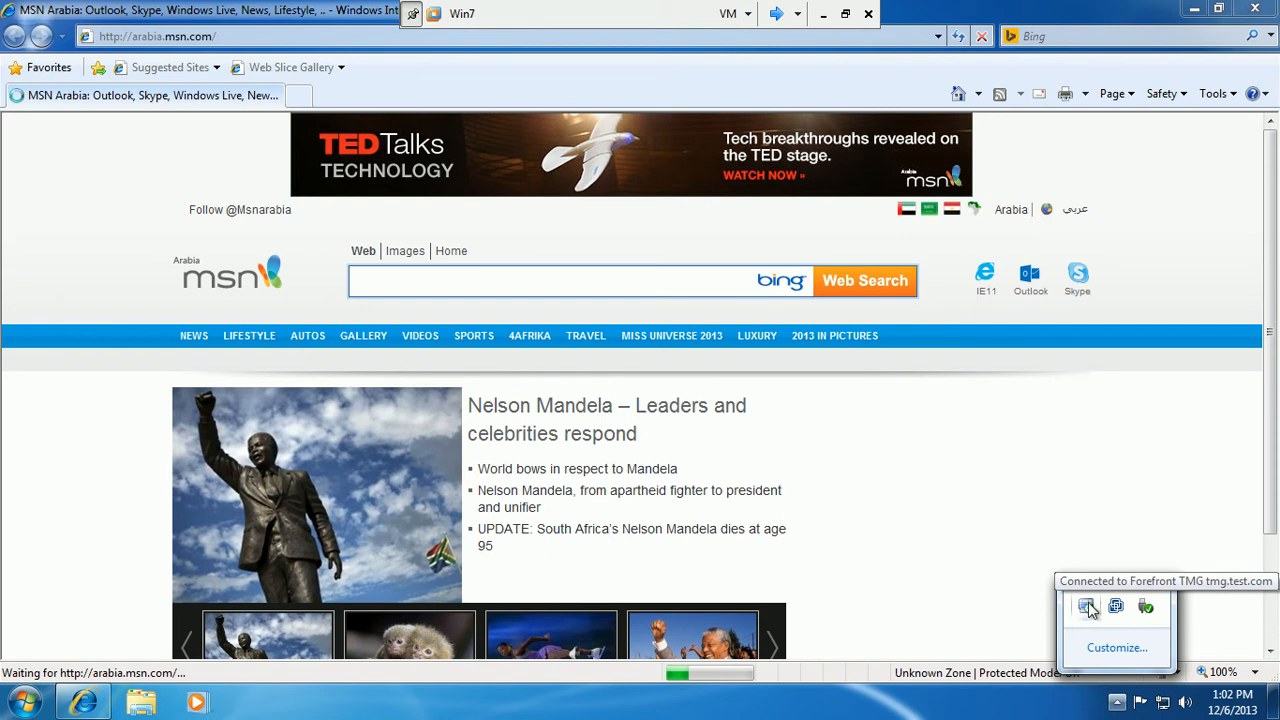
left_click(287, 36)
type("ga")
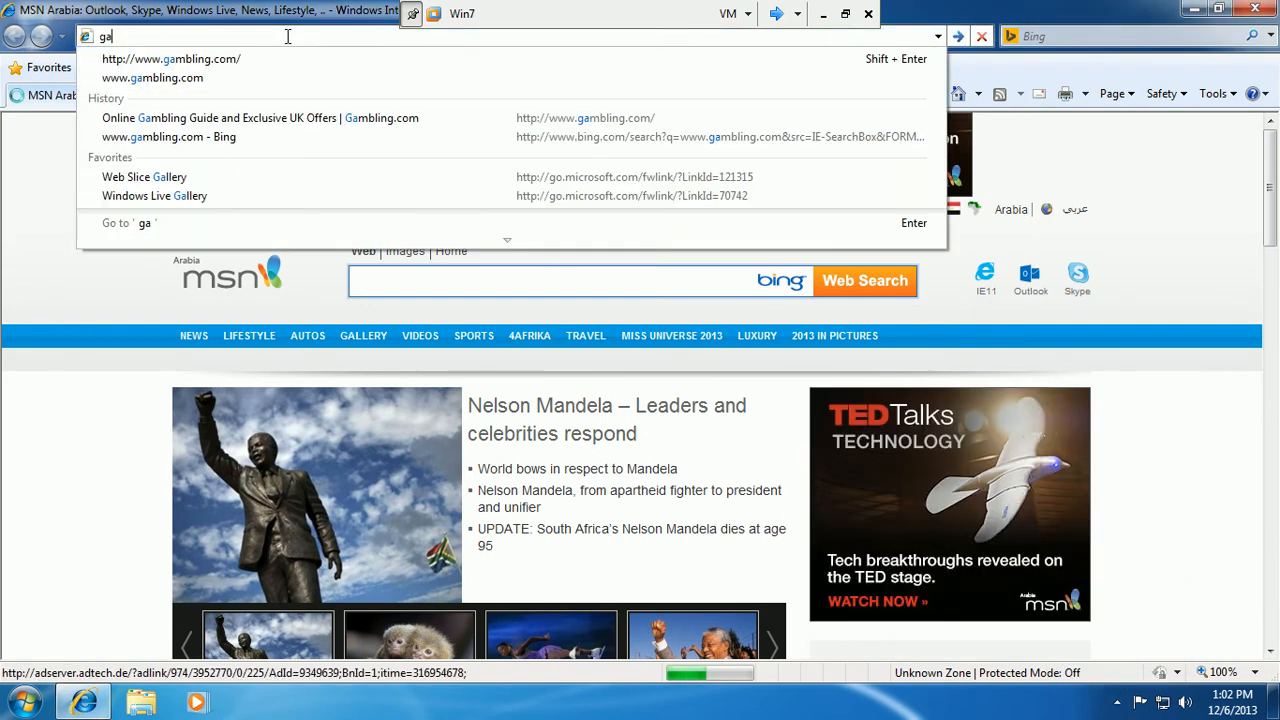
left_click(232, 60)
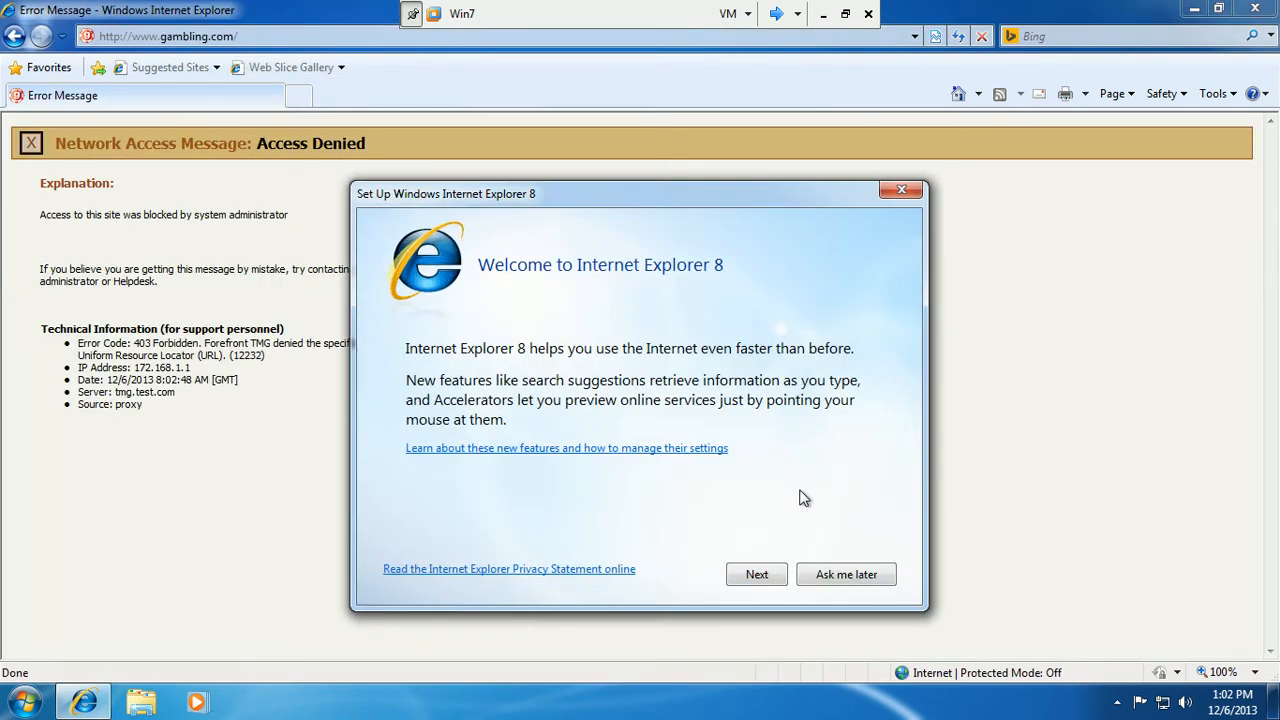
left_click(842, 584)
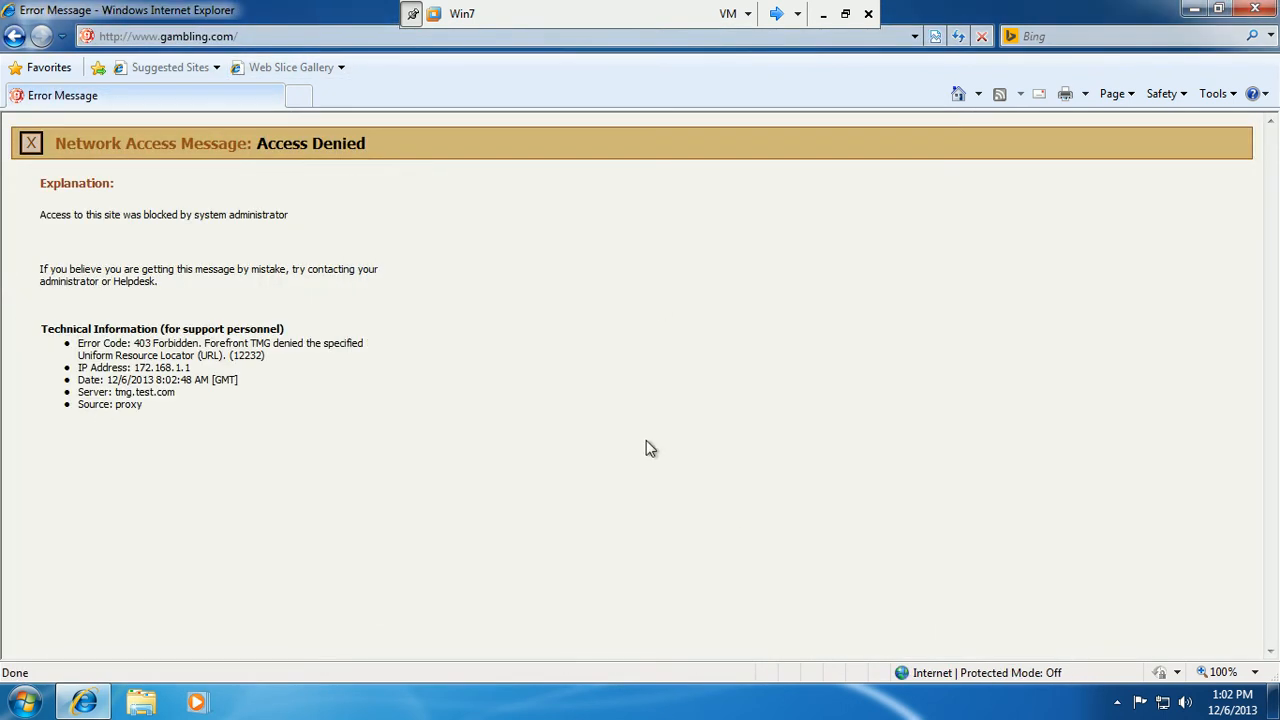
Switch to the TMG Server virtual machine and refresh its desktop.
left_click(776, 14)
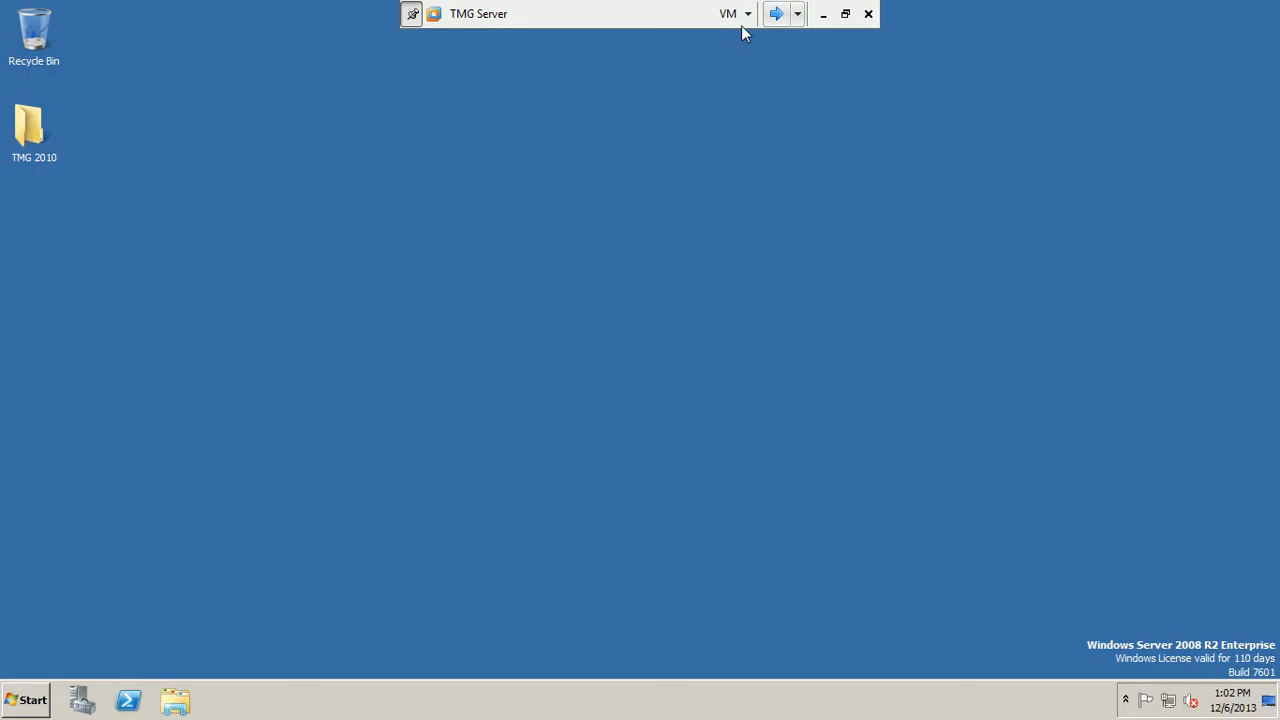
left_click(776, 14)
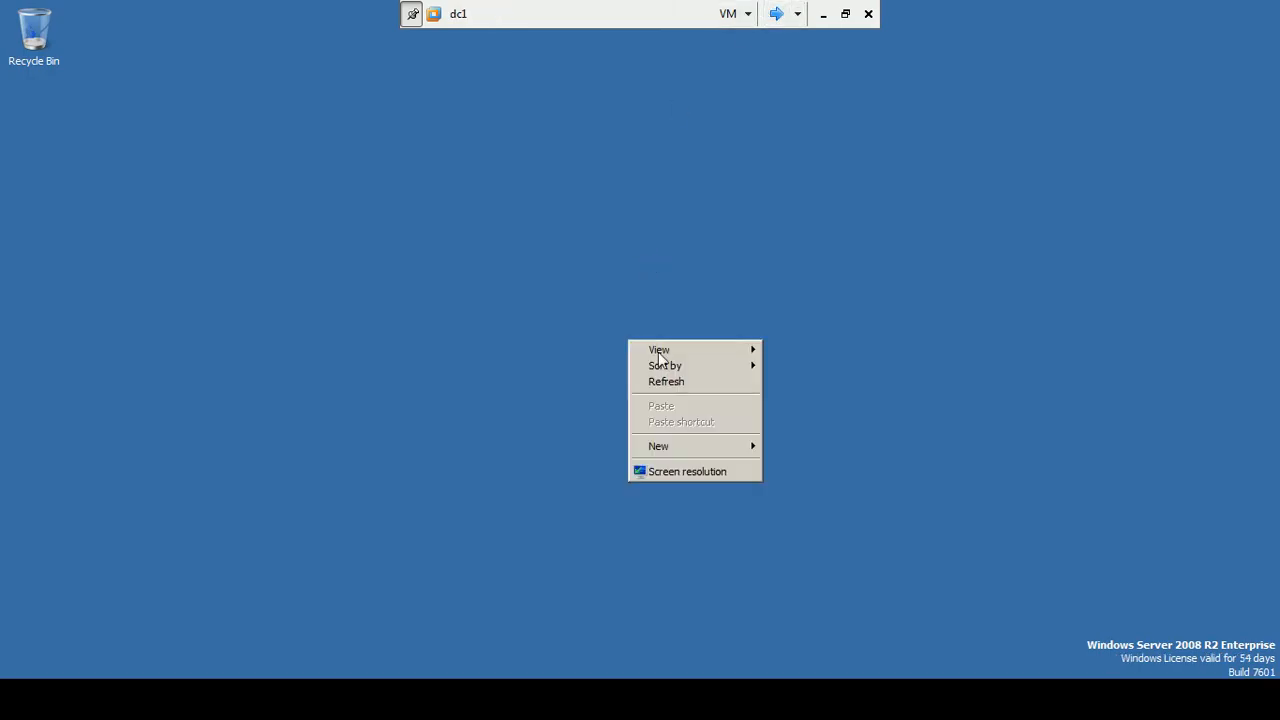
left_click(776, 14)
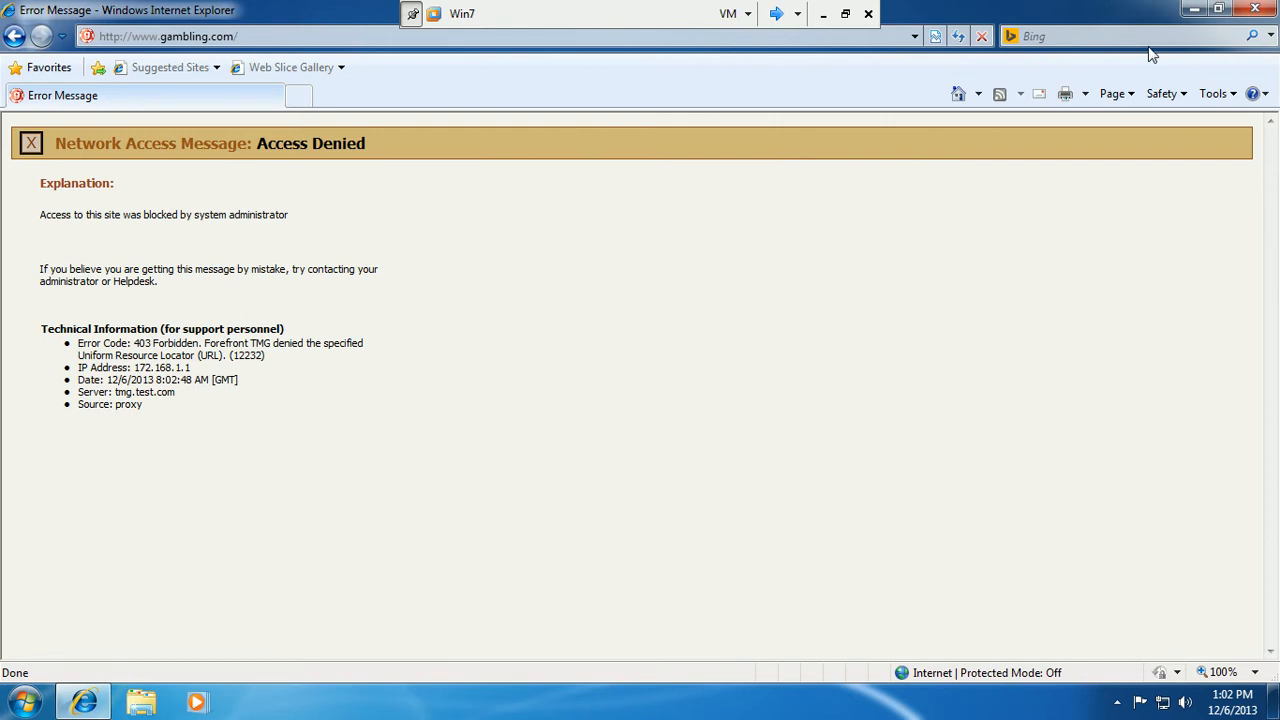
left_click(776, 14)
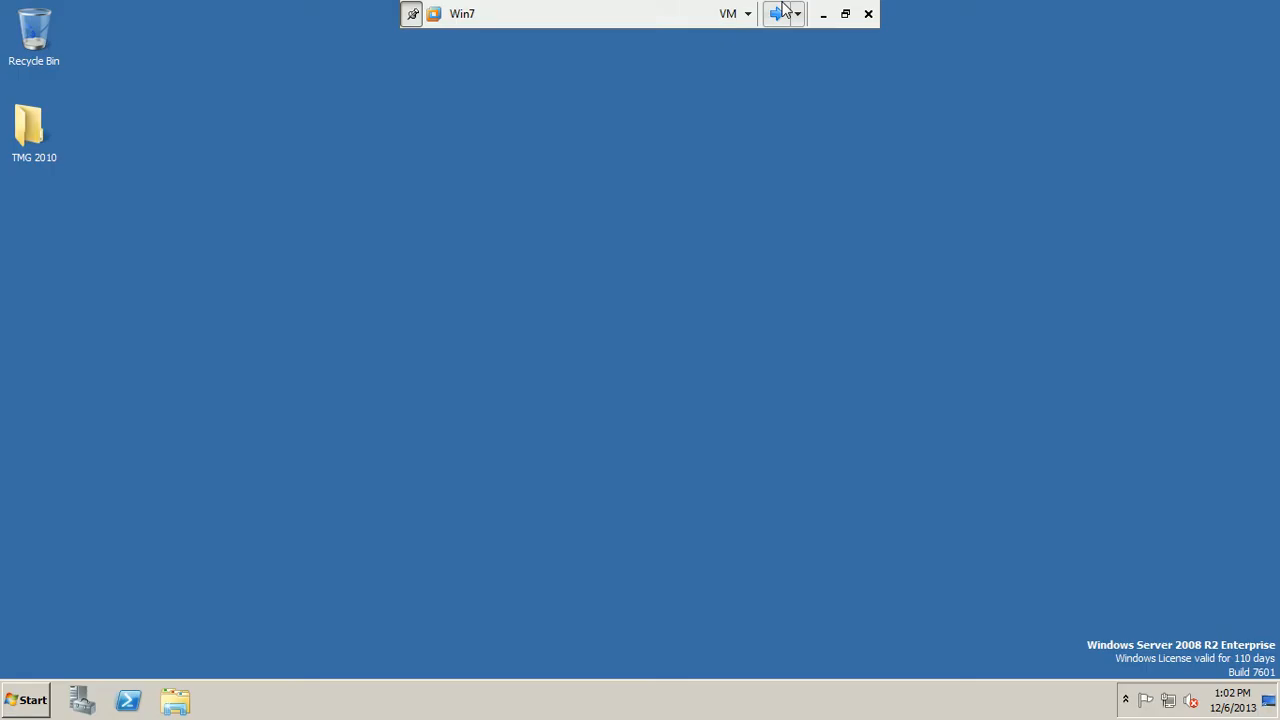
right_click(476, 264)
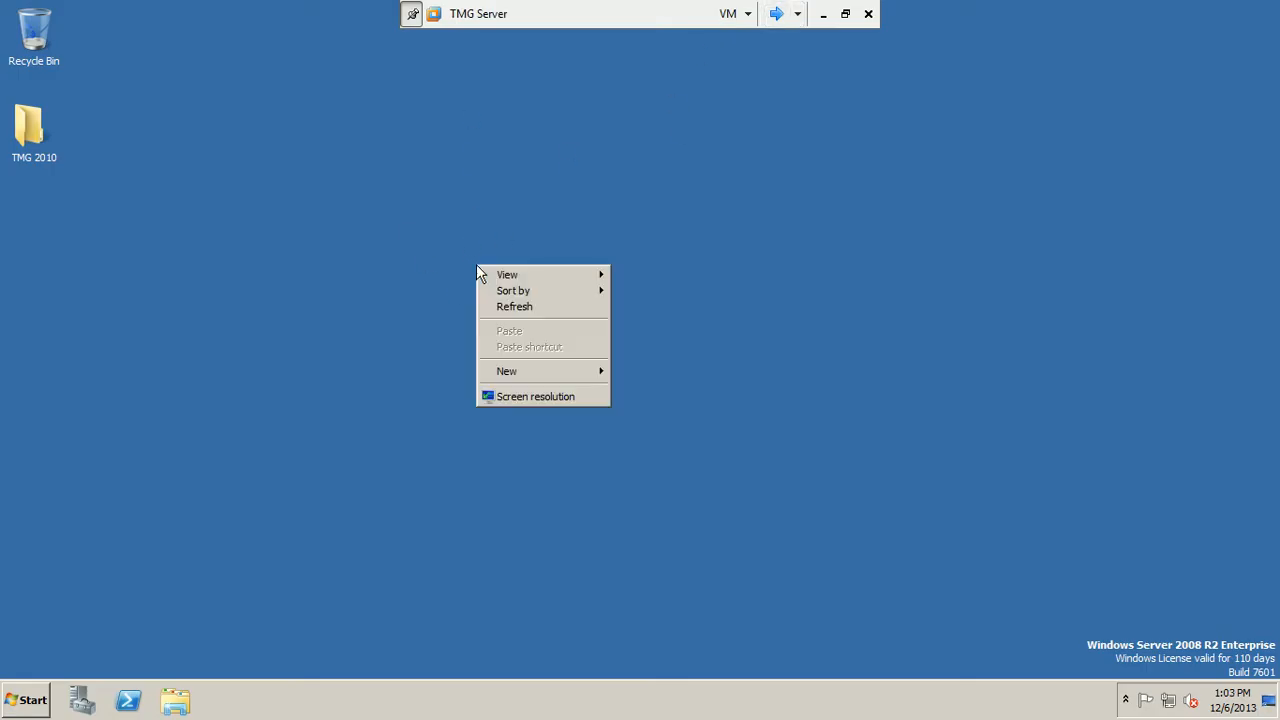
left_click(497, 306)
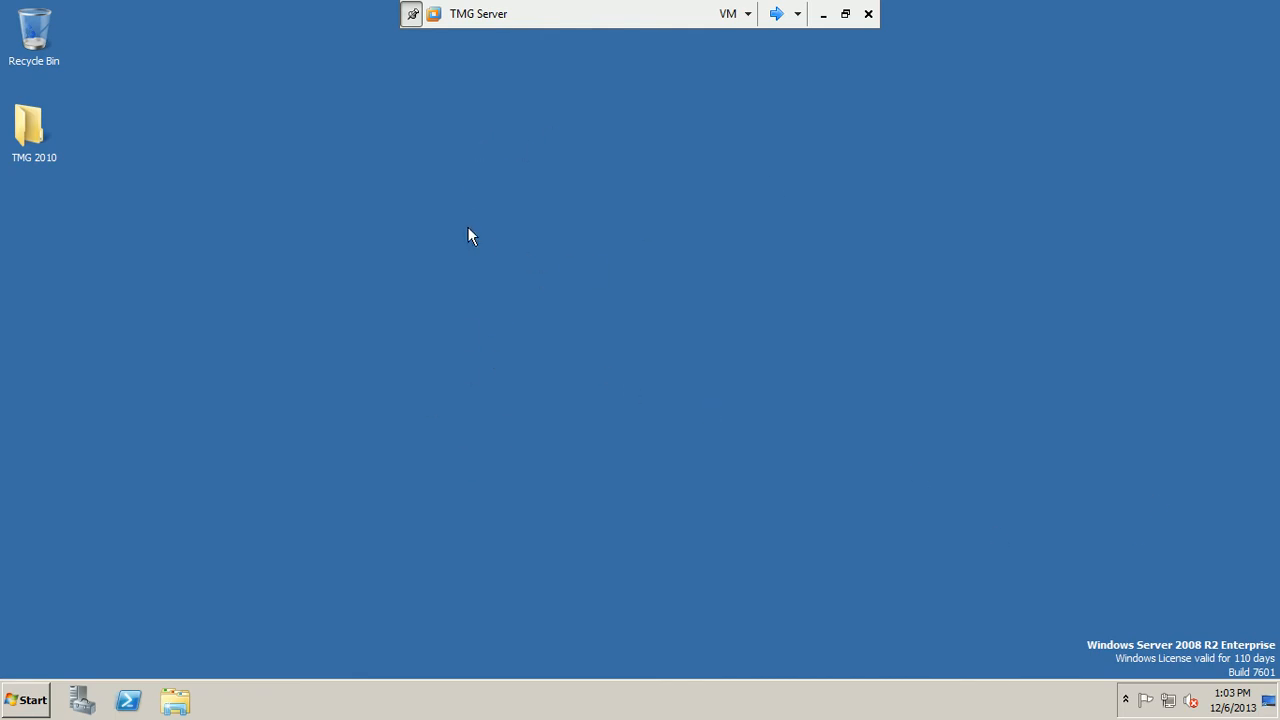
Open the Forefront TMG console and display the Networking node's list of networks with a wider Name column.
left_click(25, 700)
left_click(103, 267)
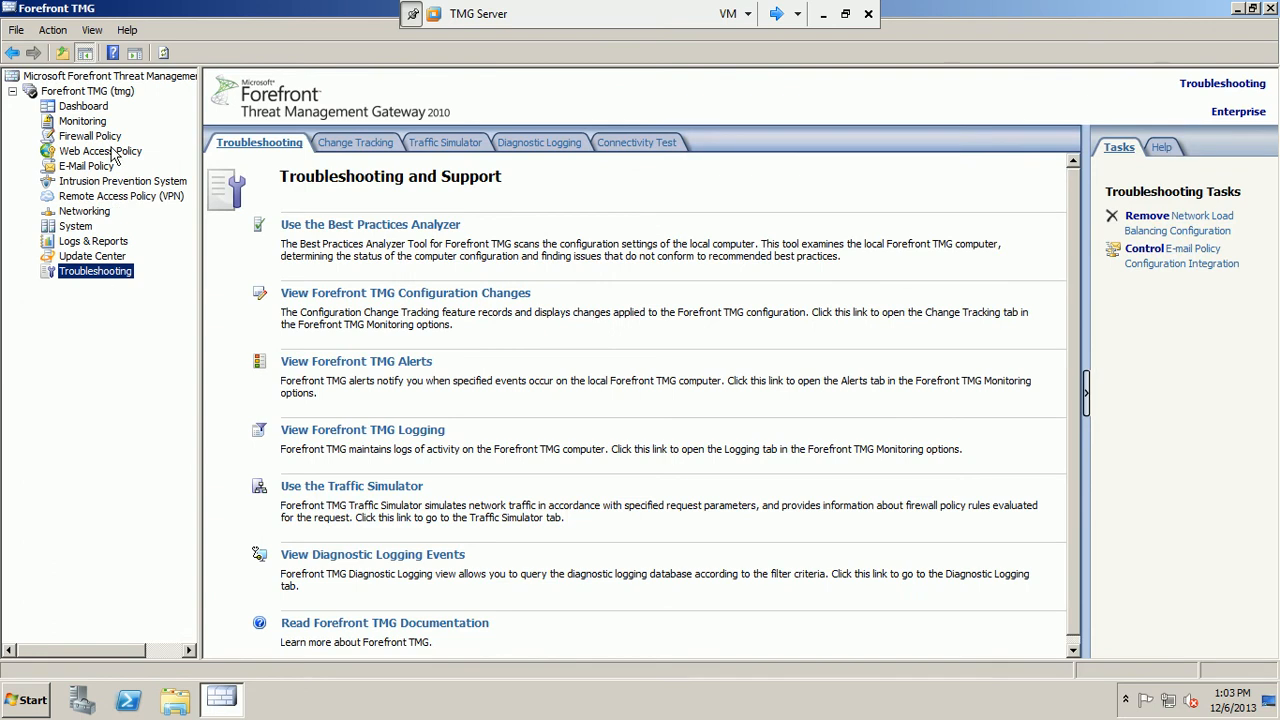
left_click(77, 213)
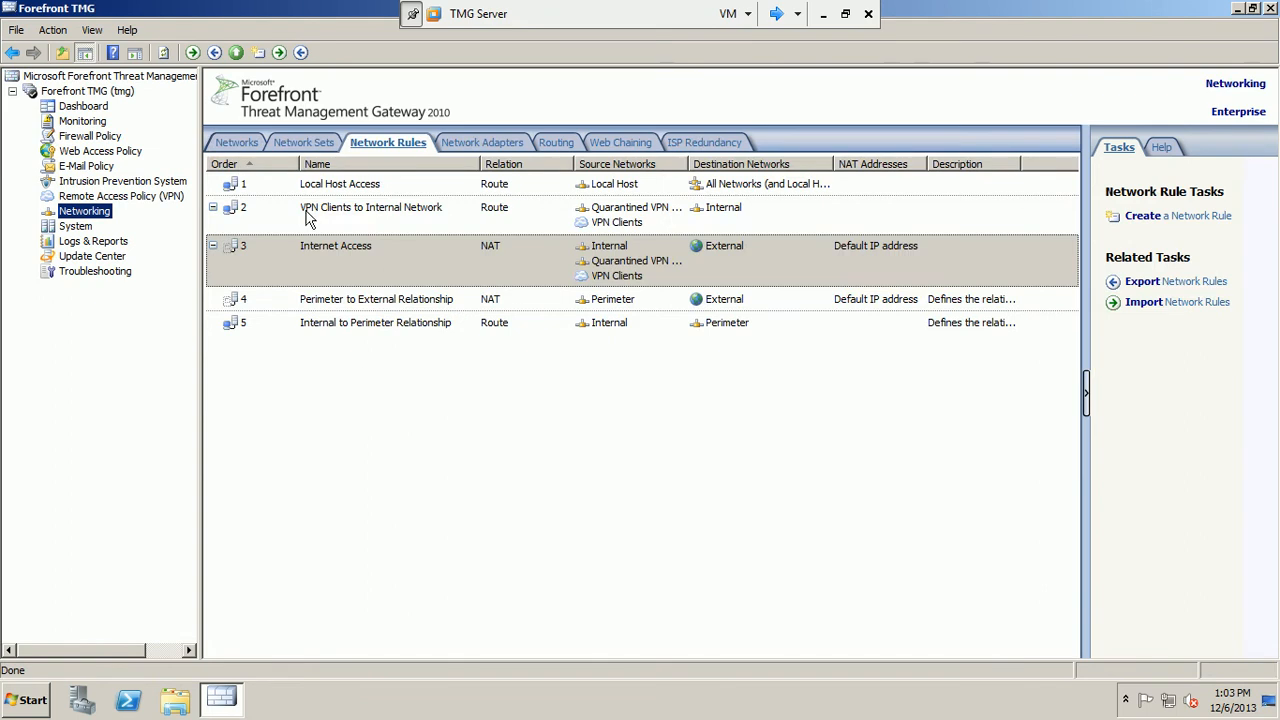
left_click(243, 145)
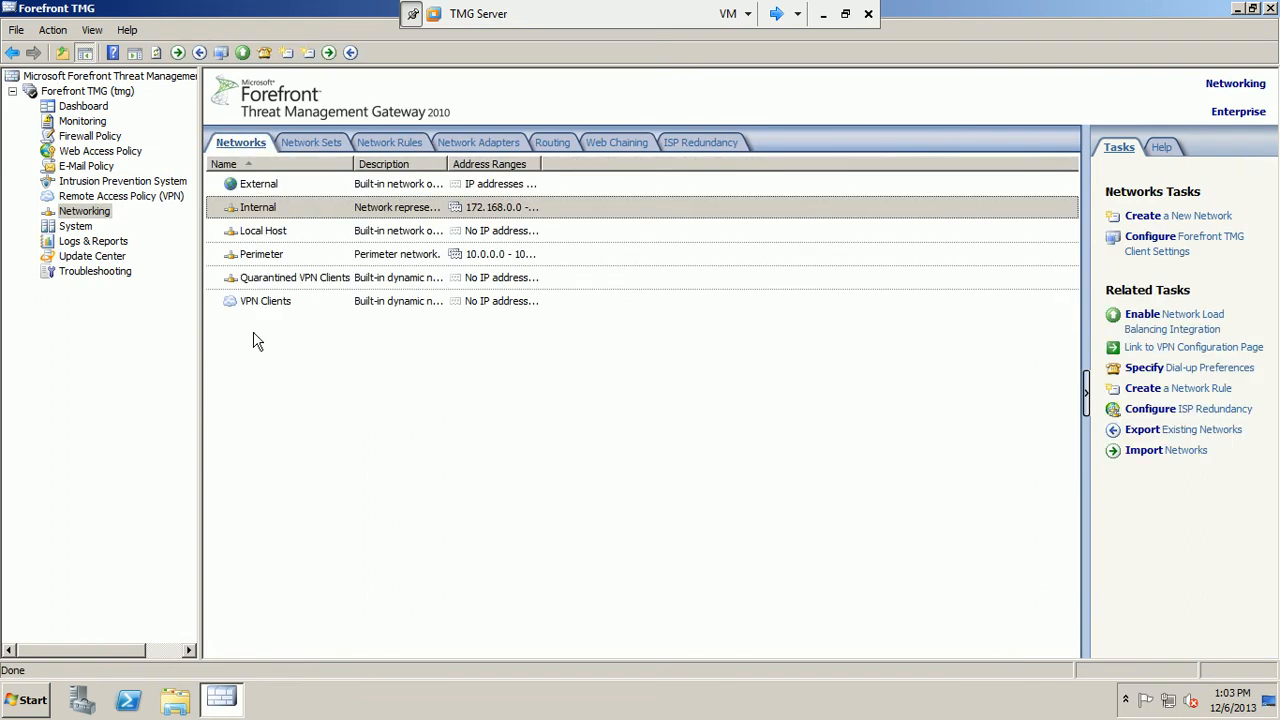
left_click_drag(354, 160, 420, 165)
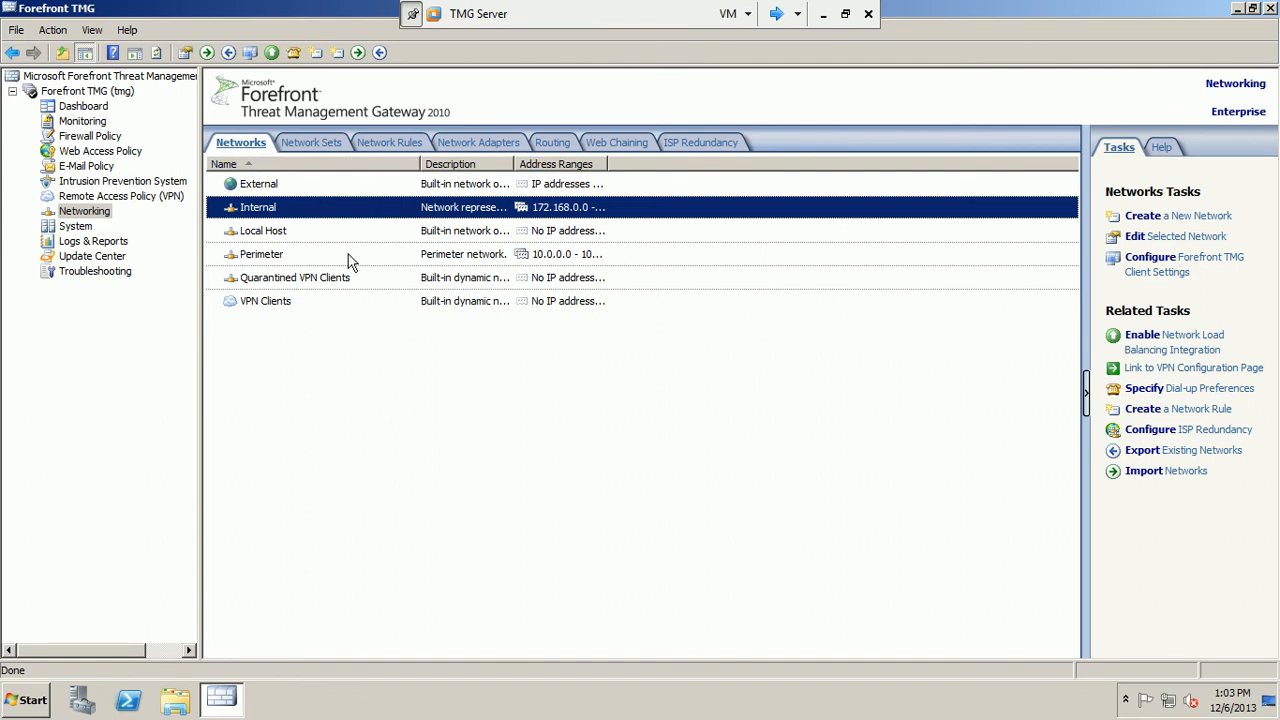
Examine the External network's general and NLB properties, closing them without changes.
left_click(291, 188)
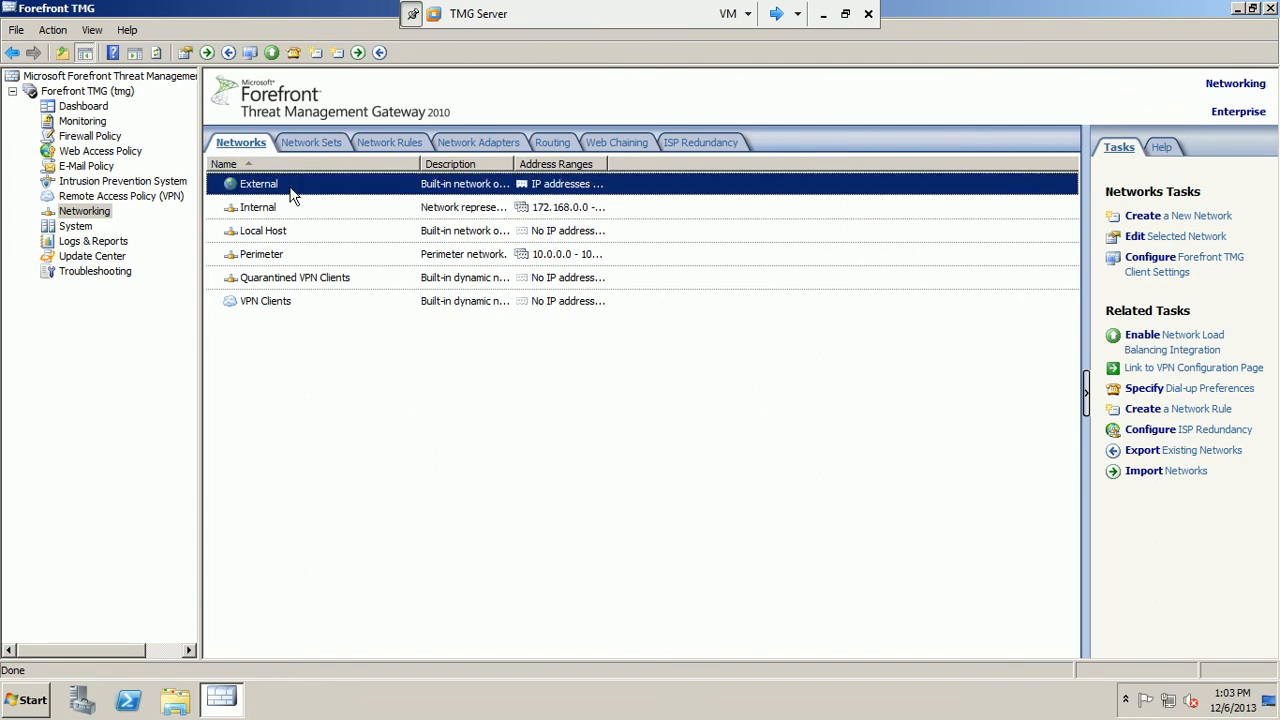
double_click(290, 188)
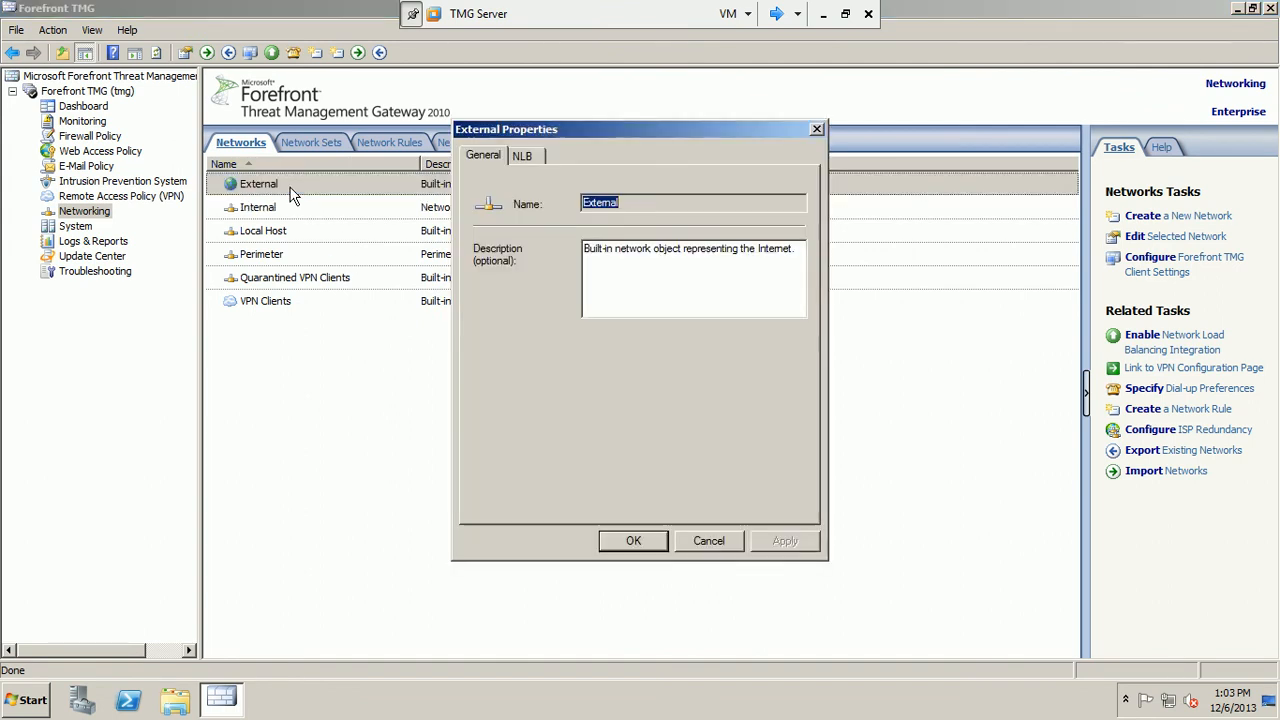
left_click(522, 153)
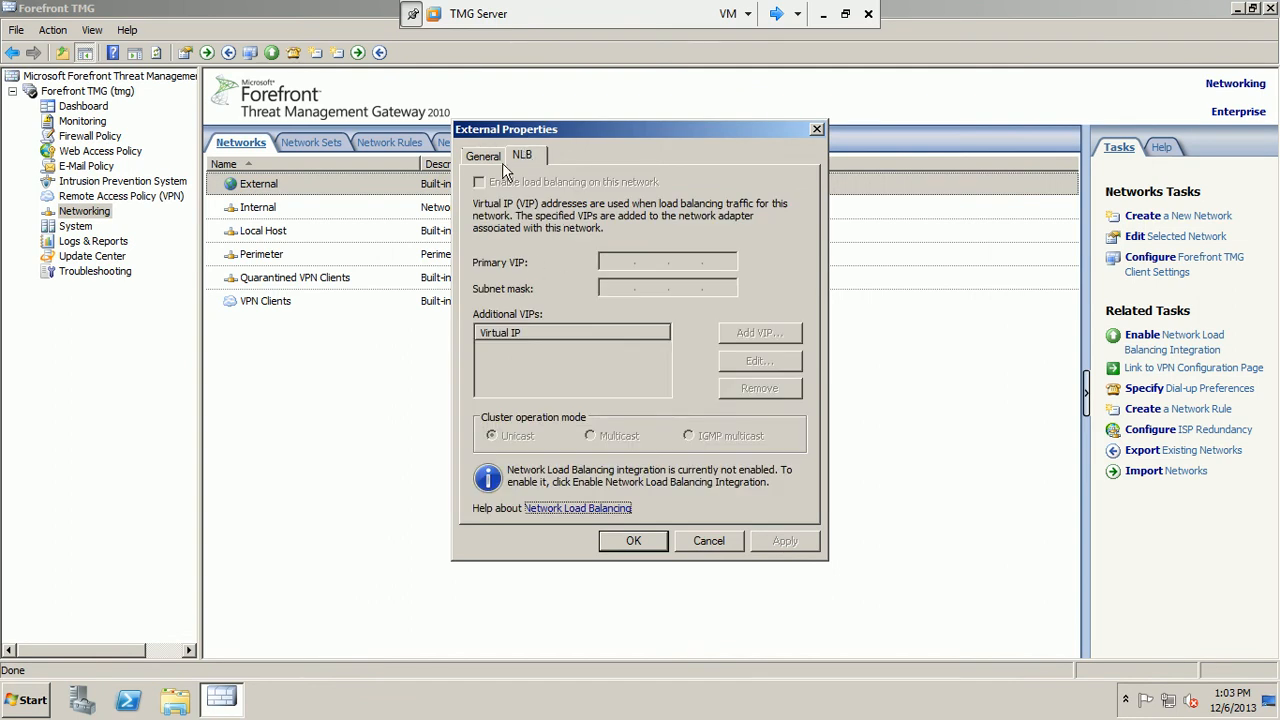
left_click(483, 156)
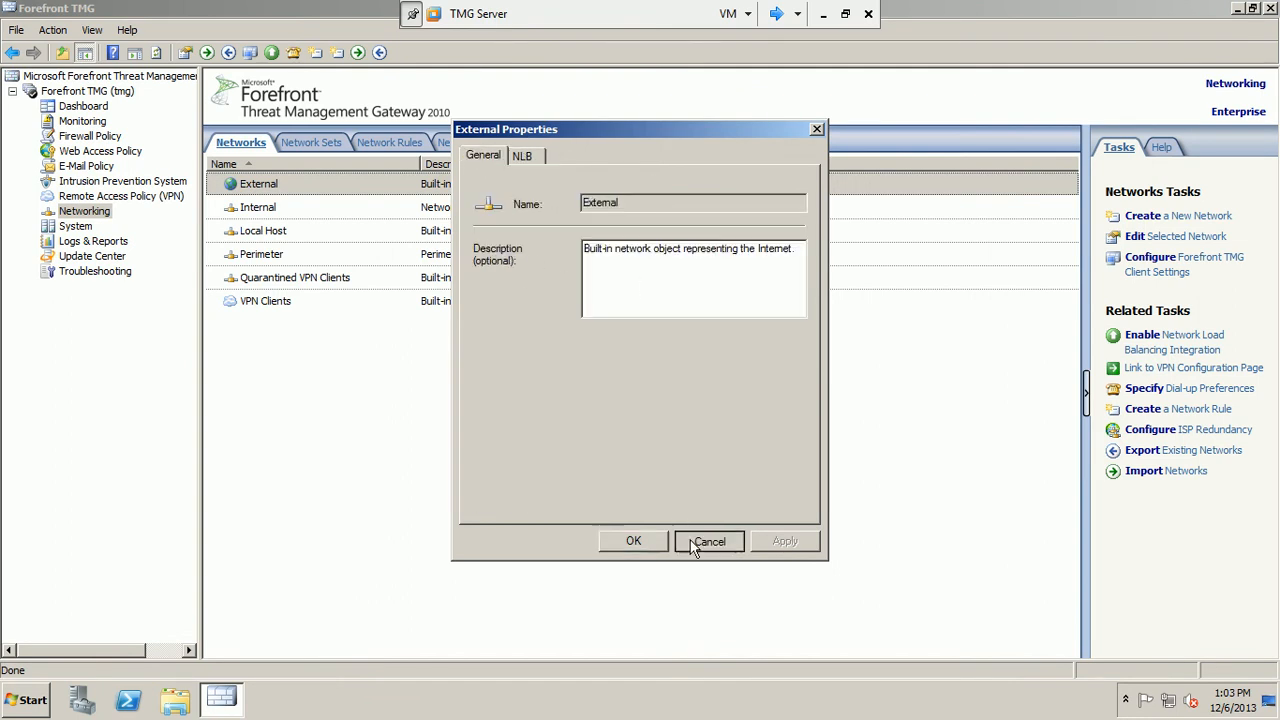
left_click(706, 541)
Review the Internal, Local Host, Perimeter, Quarantined VPN Clients and VPN Clients entries in the networks list.
left_click(284, 207)
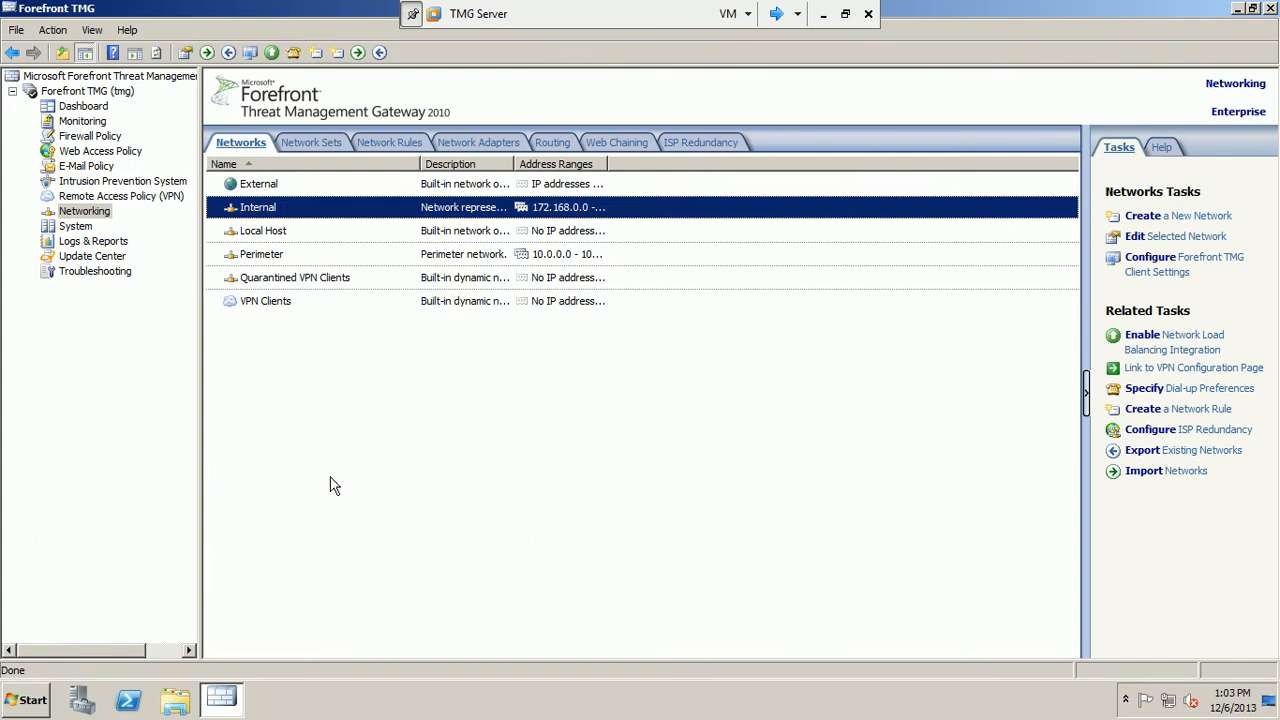
left_click(306, 245)
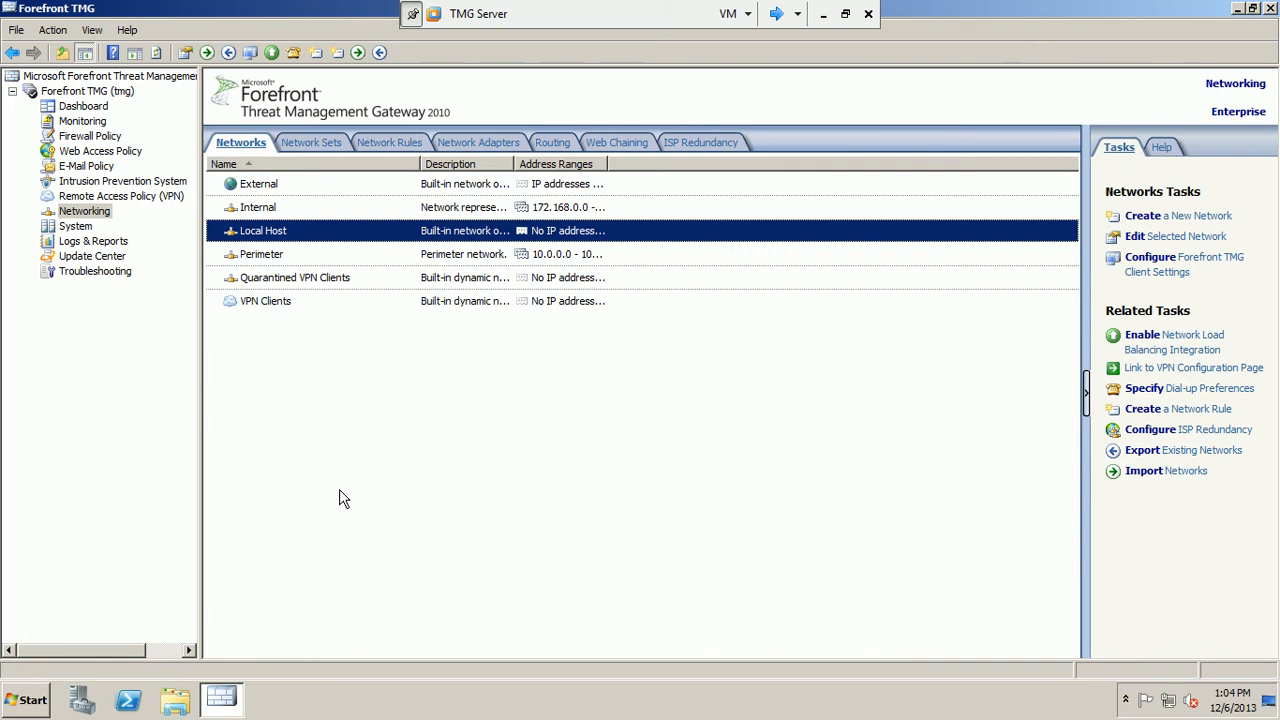
left_click(286, 266)
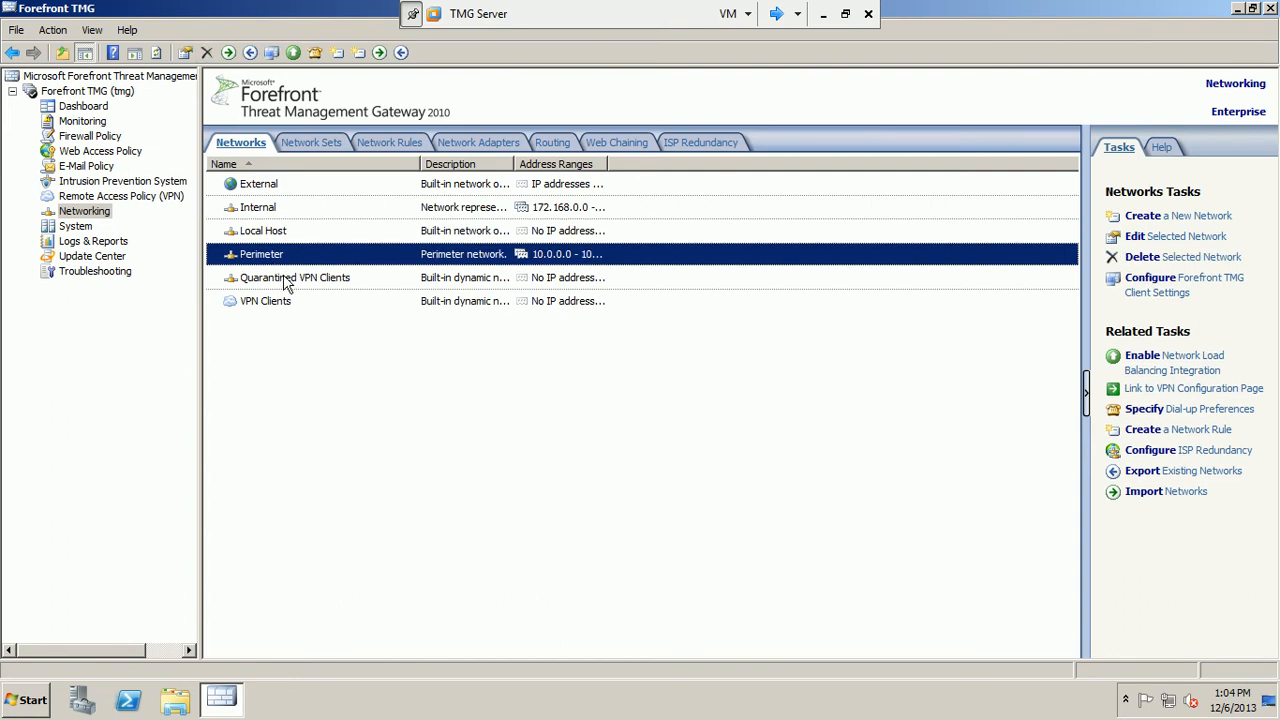
left_click(285, 278)
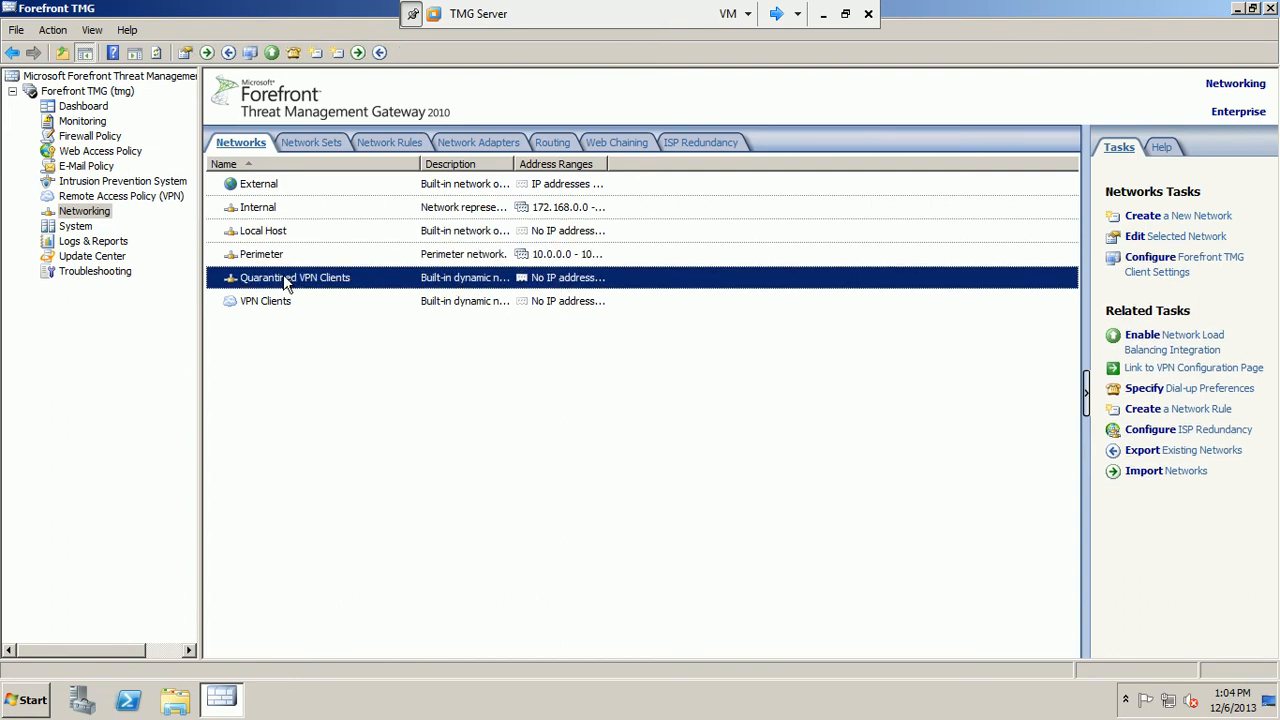
left_click(283, 298)
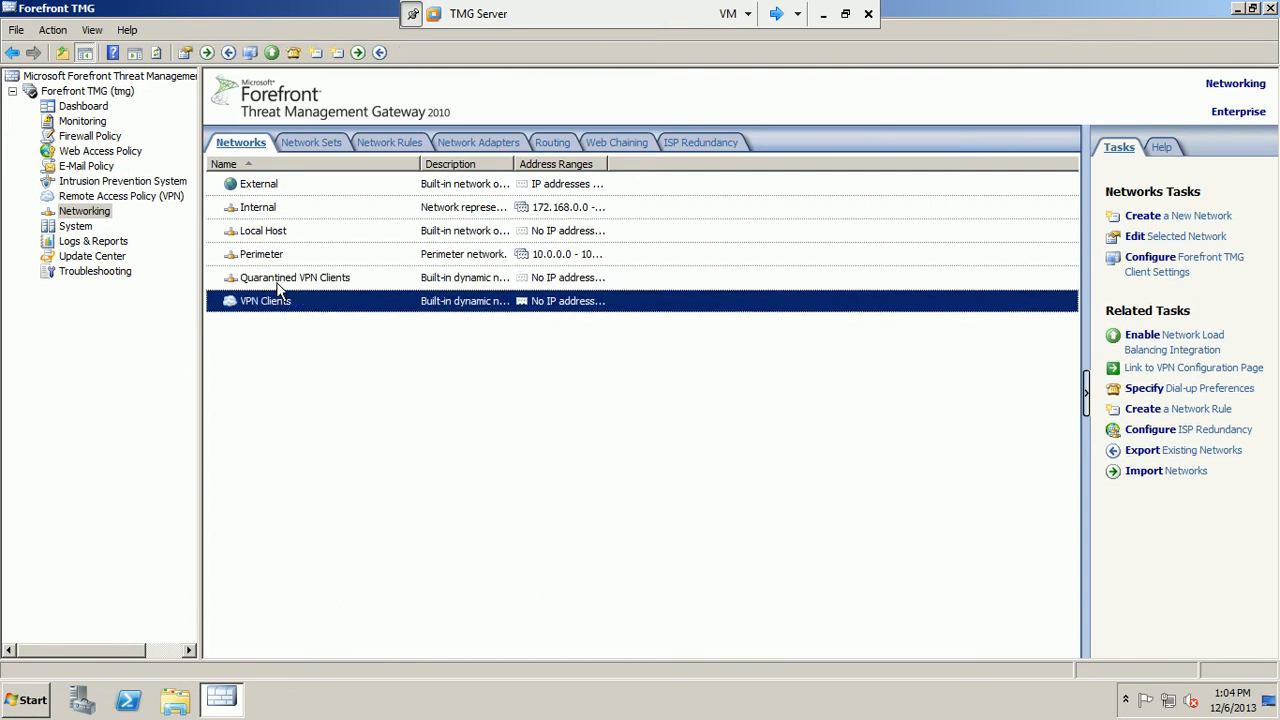
View the Internal network's general properties and close them without changes.
right_click(268, 210)
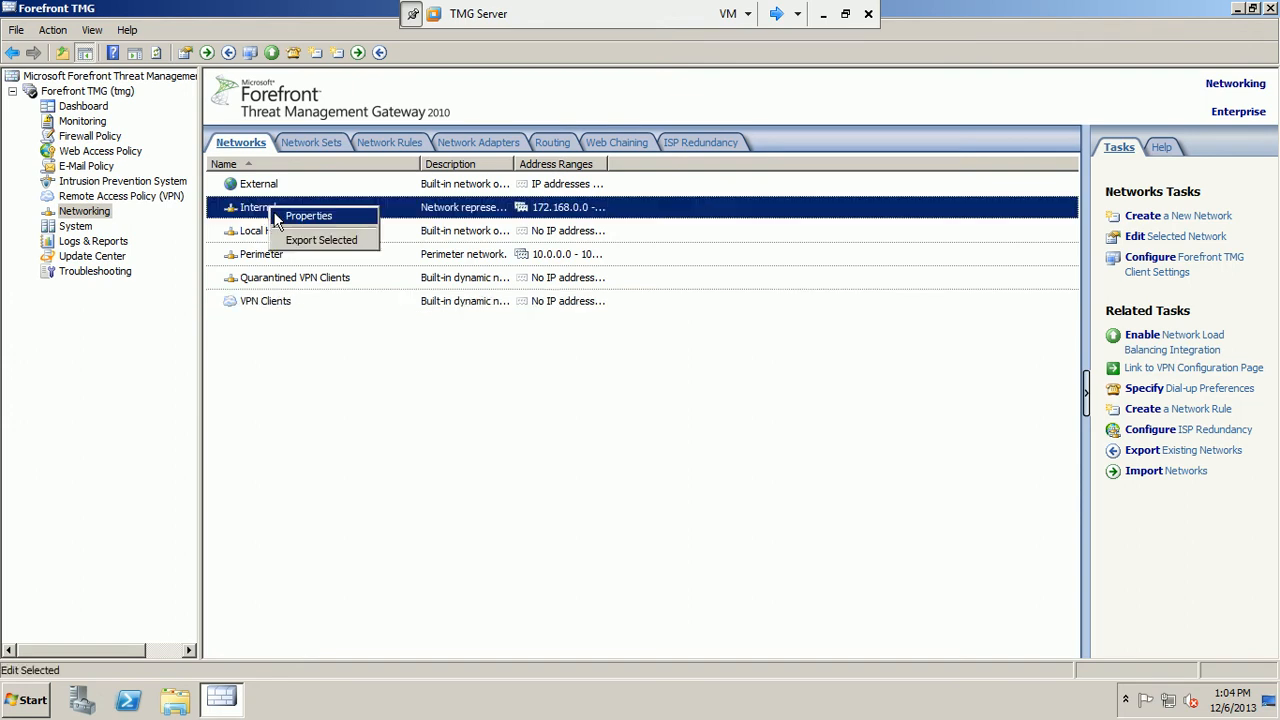
left_click(292, 215)
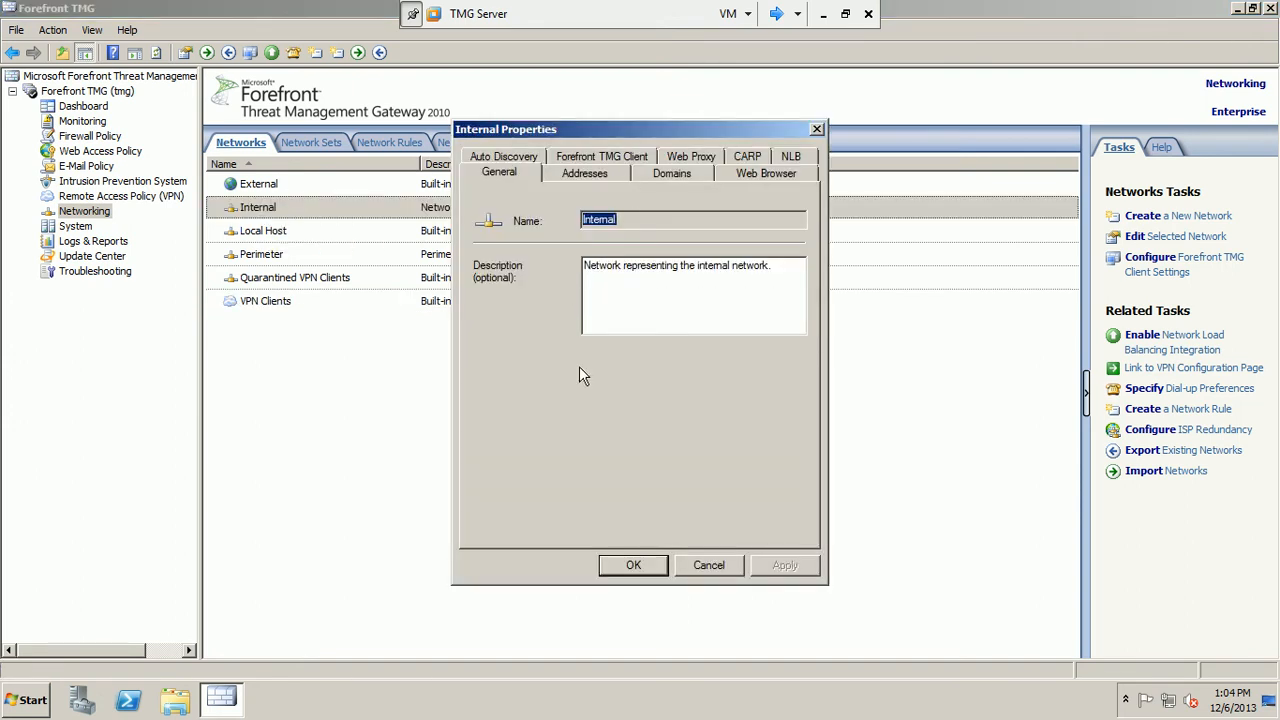
left_click(708, 566)
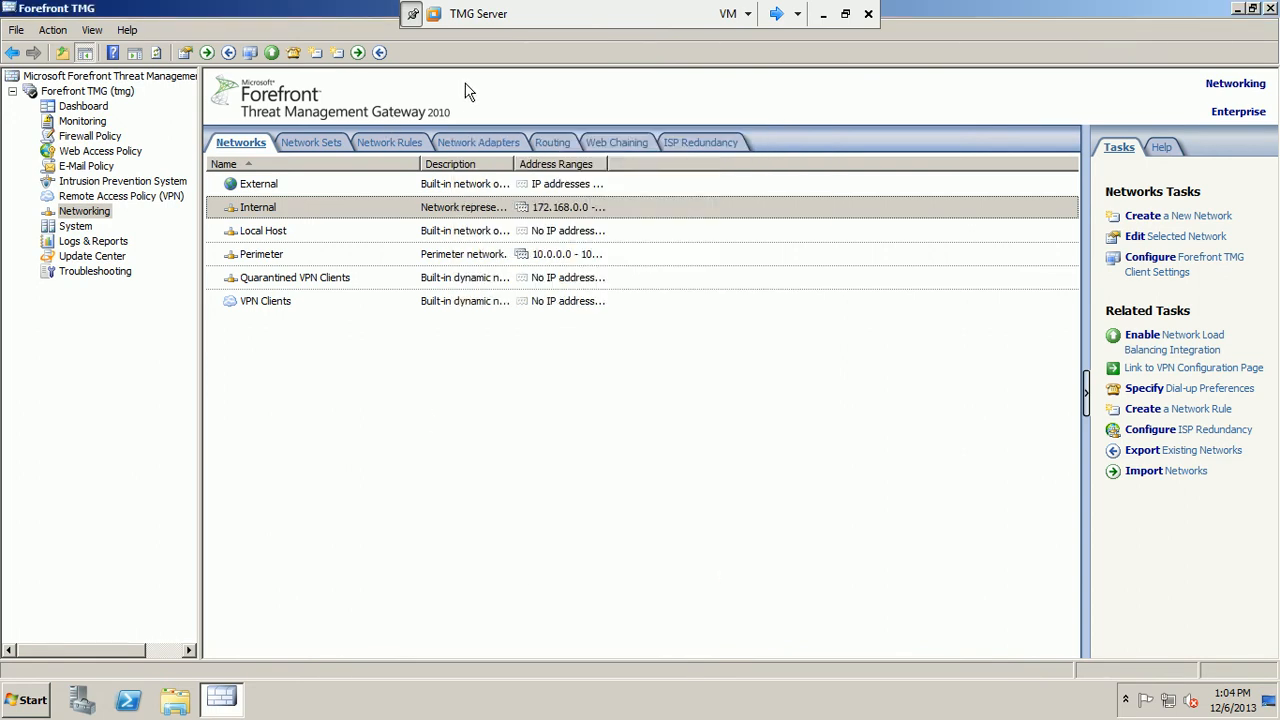
Display the network rules and review the Local Host Access and VPN Clients to Internal Network rules.
left_click(404, 146)
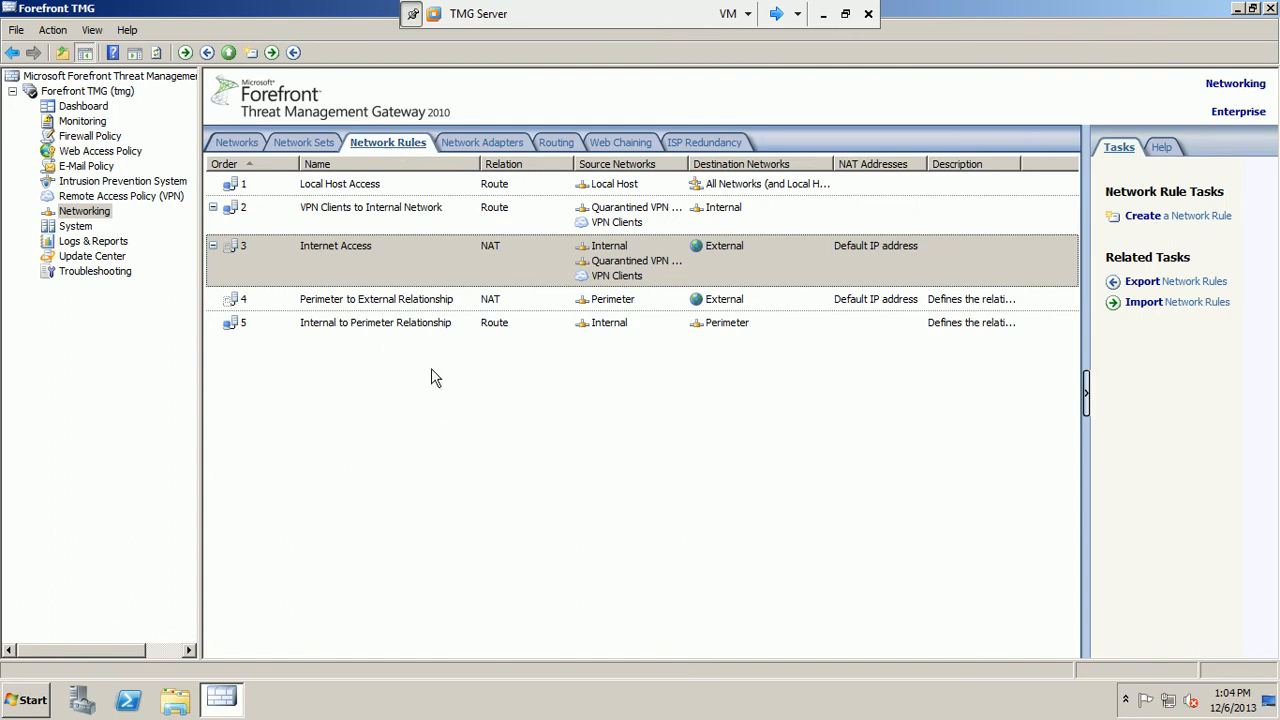
left_click(592, 190)
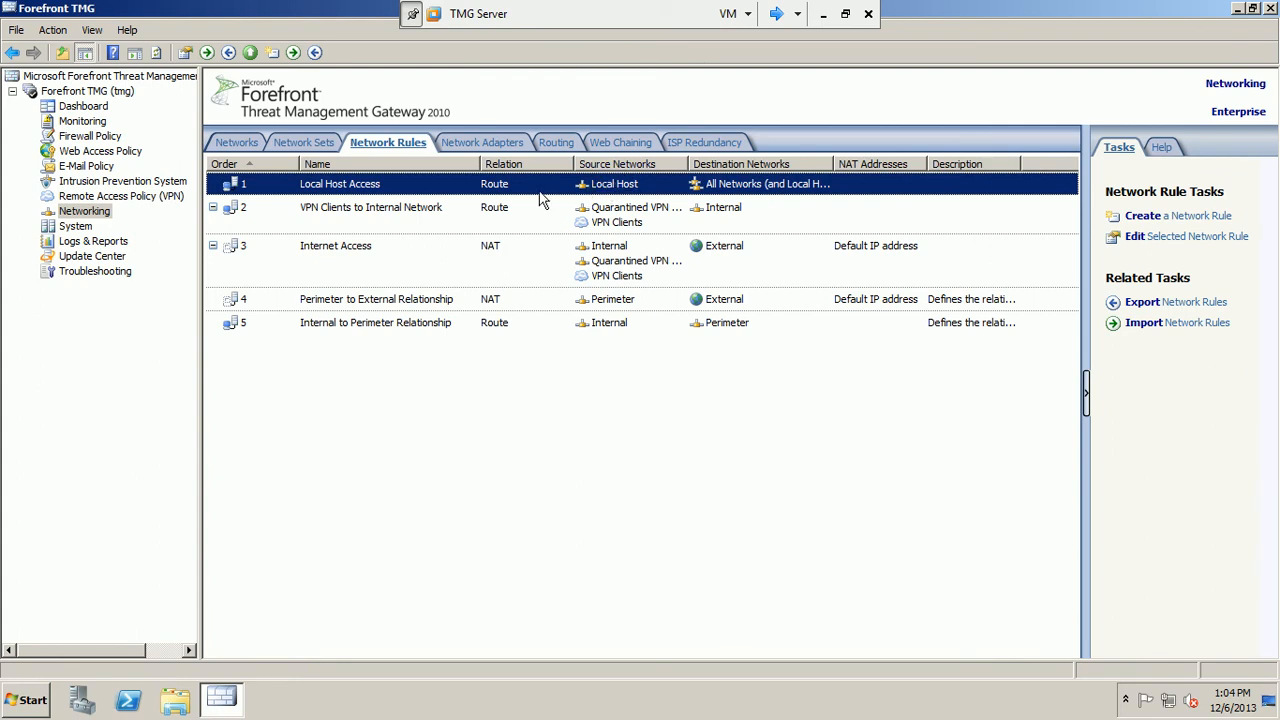
left_click(415, 209)
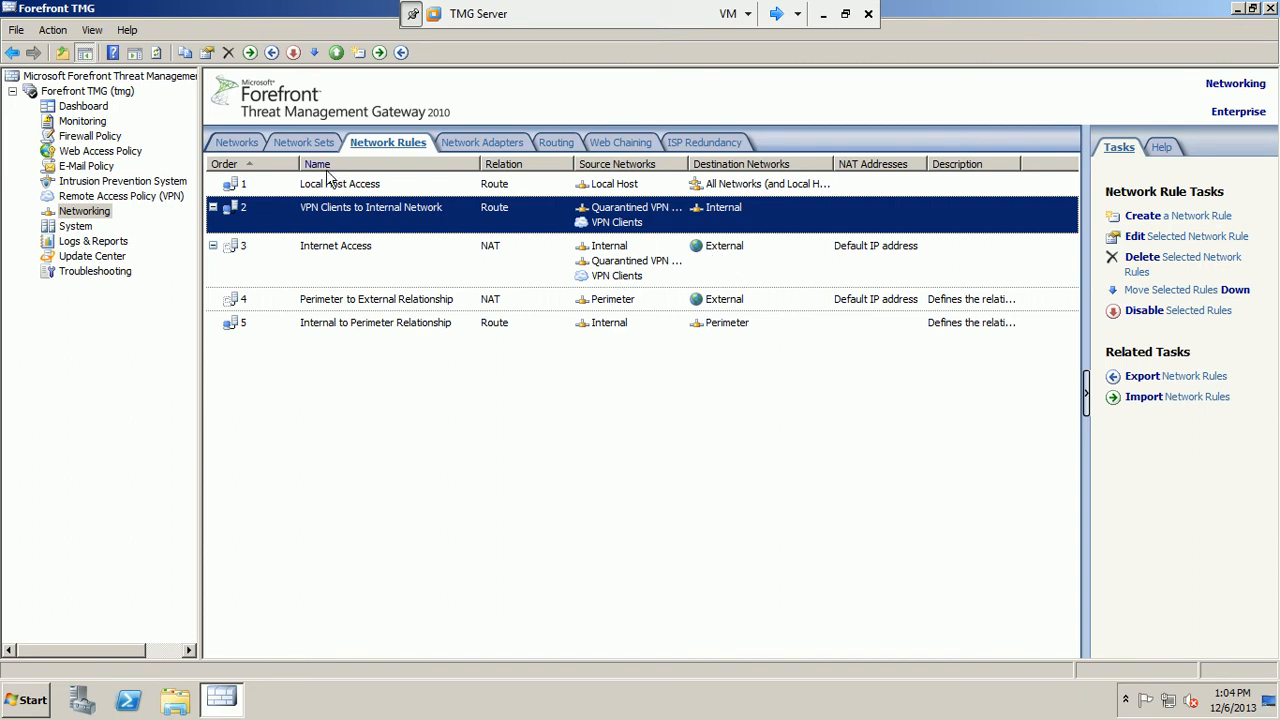
Examine the Internet Access rule's general, source, destination, NAT address selection and network relationship settings, closing its properties without changes.
double_click(311, 243)
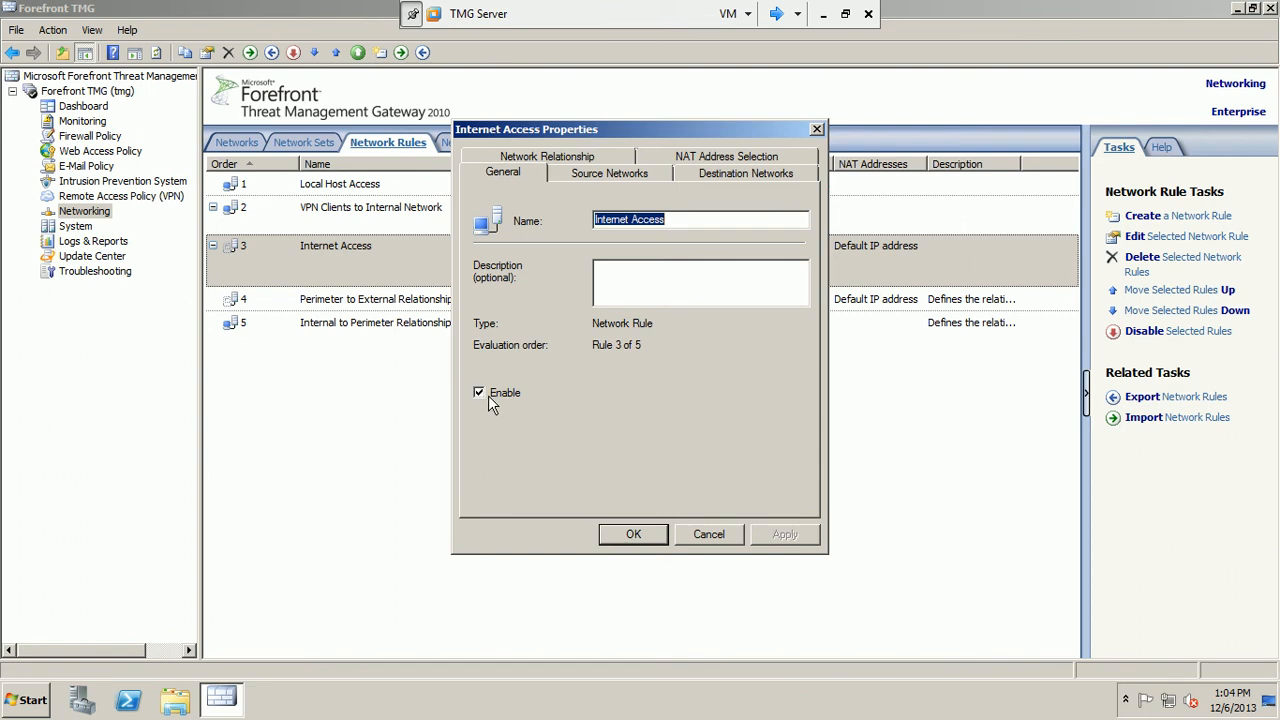
left_click(595, 176)
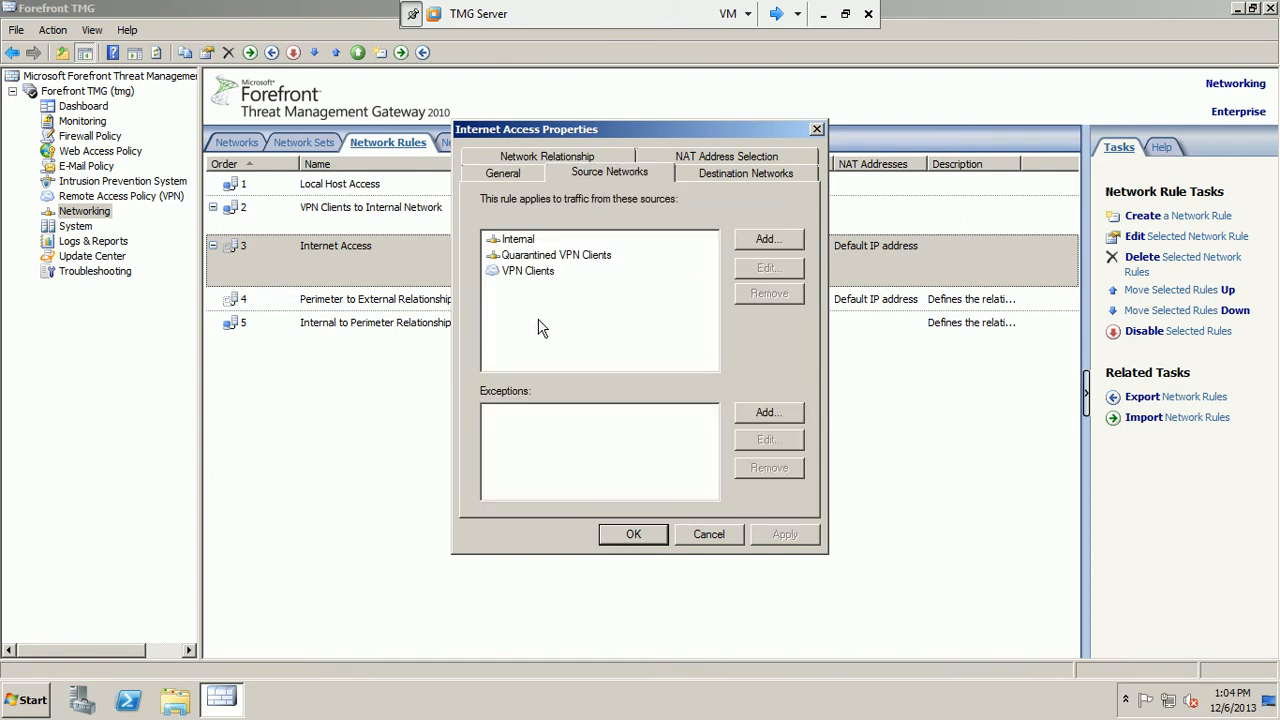
left_click_drag(540, 300, 516, 248)
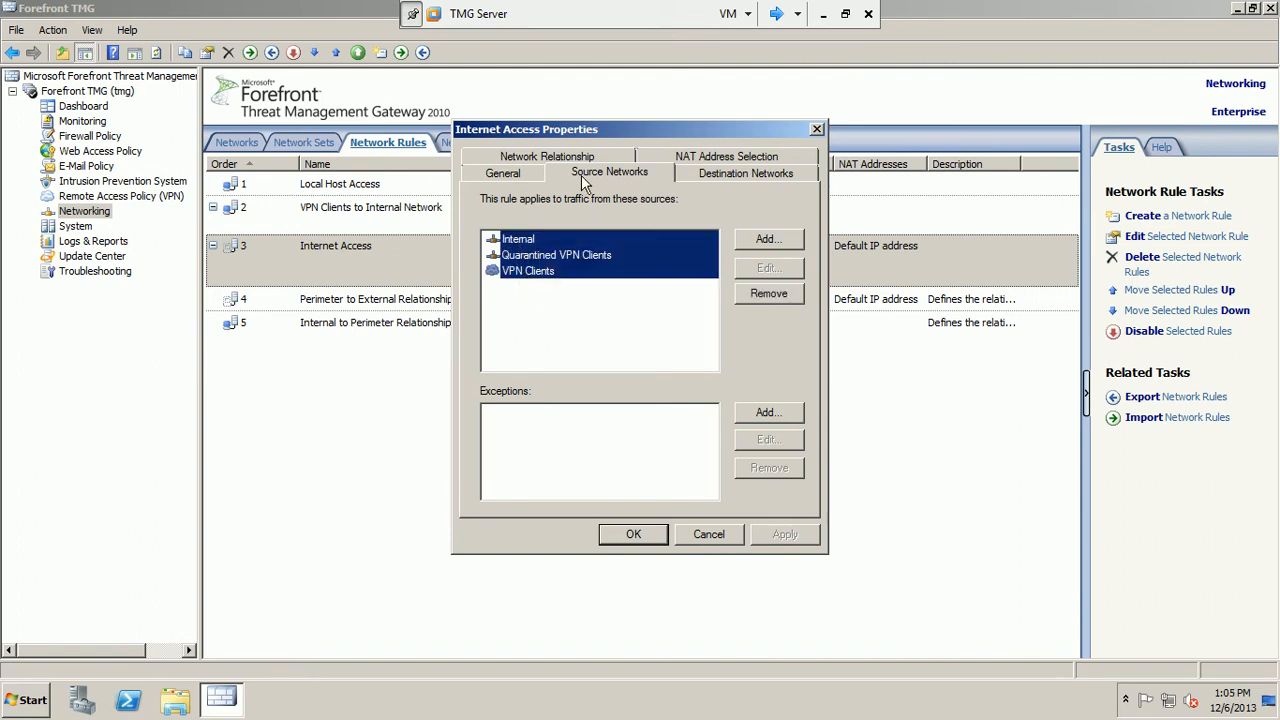
left_click(709, 172)
left_click(519, 243)
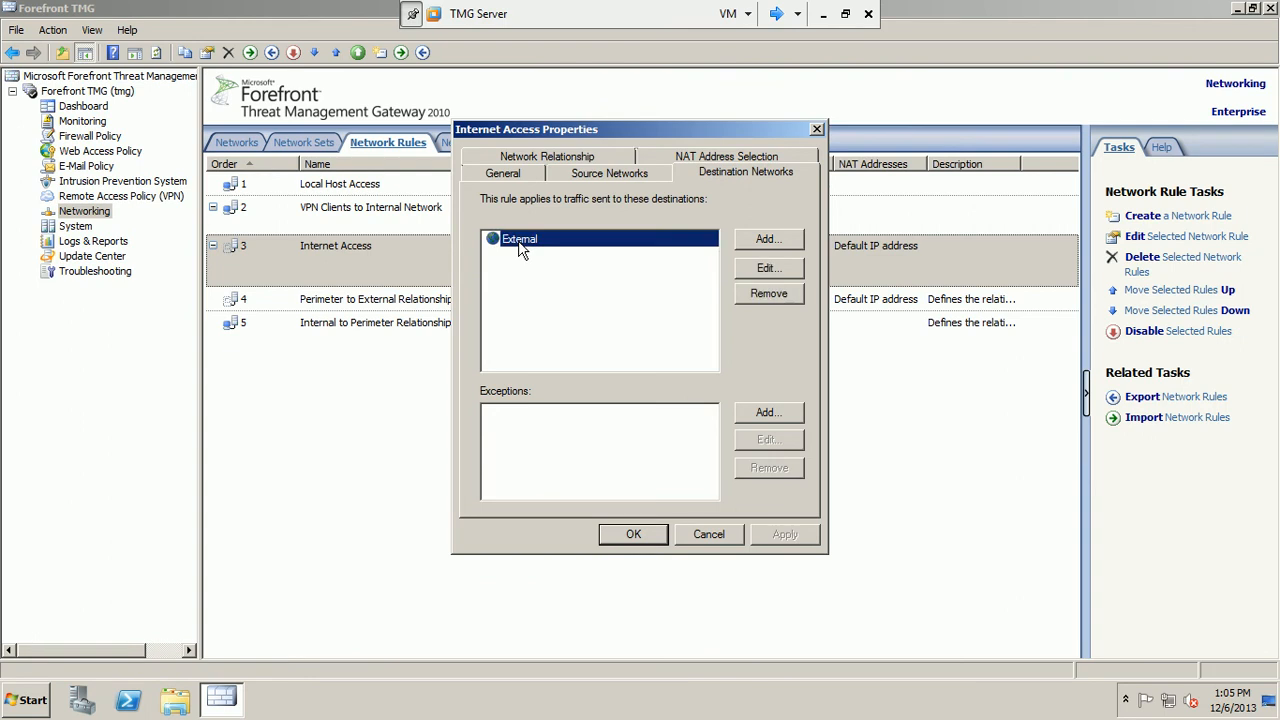
left_click(670, 157)
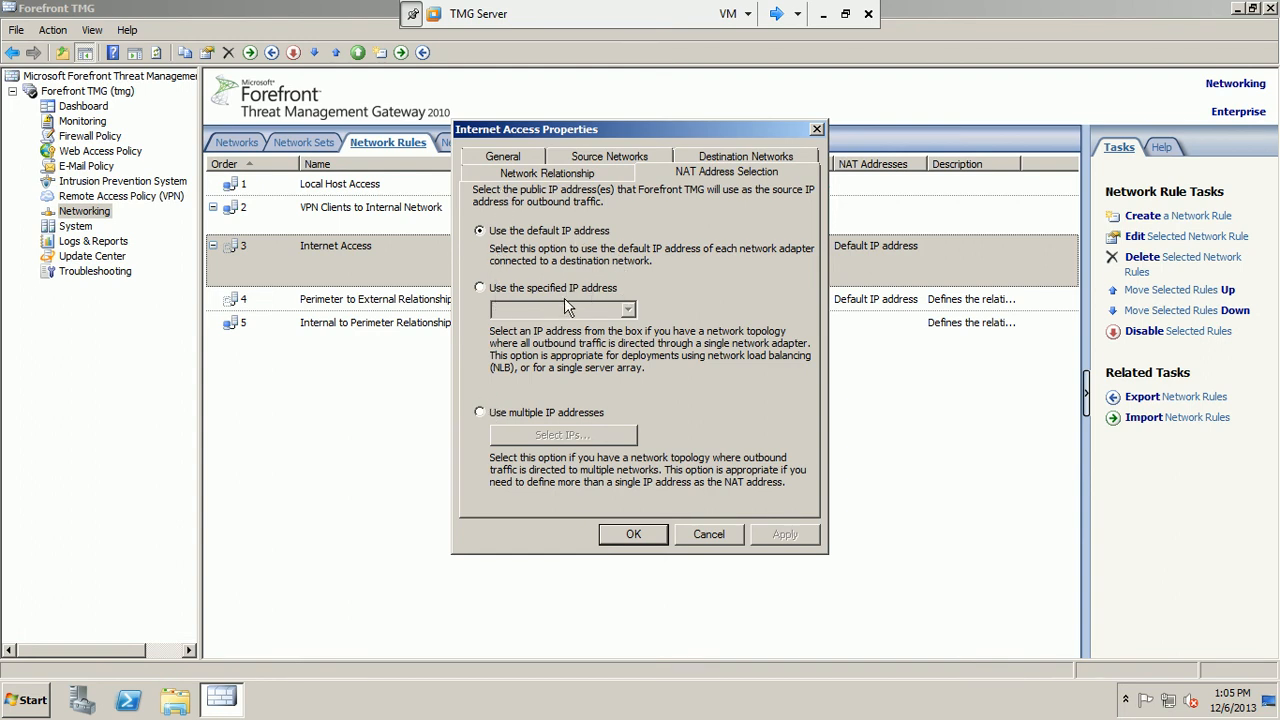
left_click(547, 176)
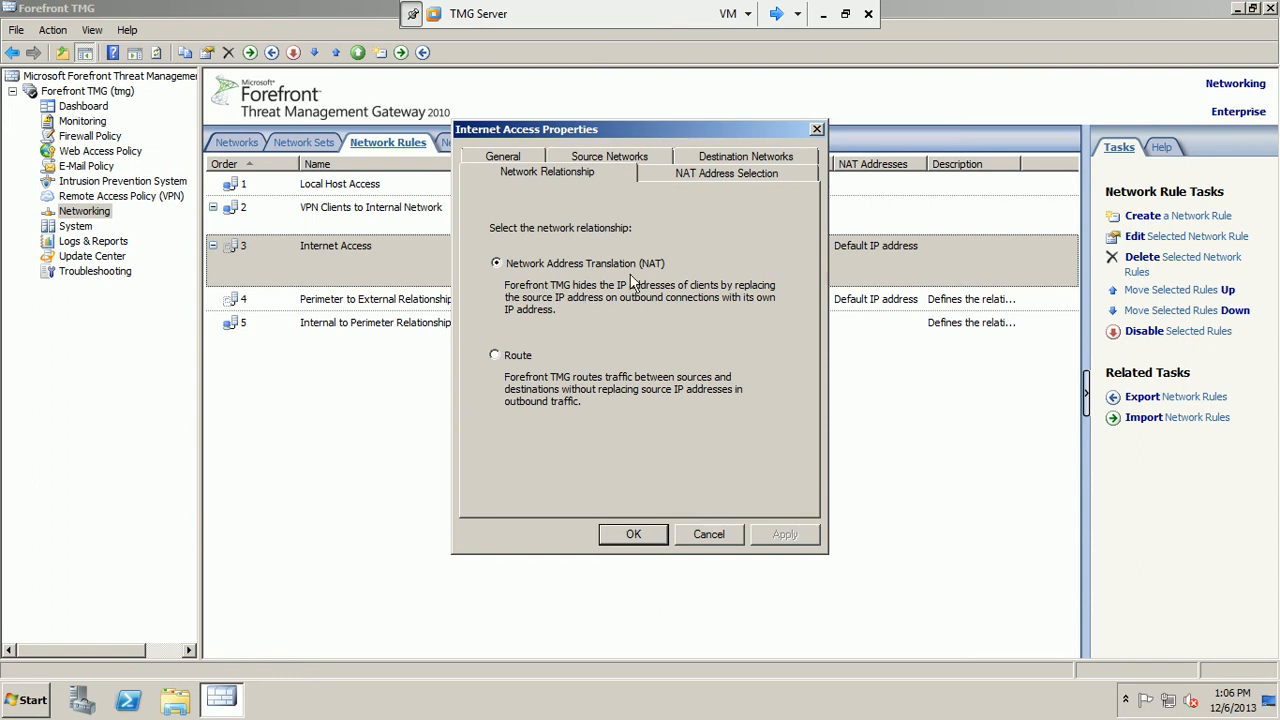
left_click(728, 540)
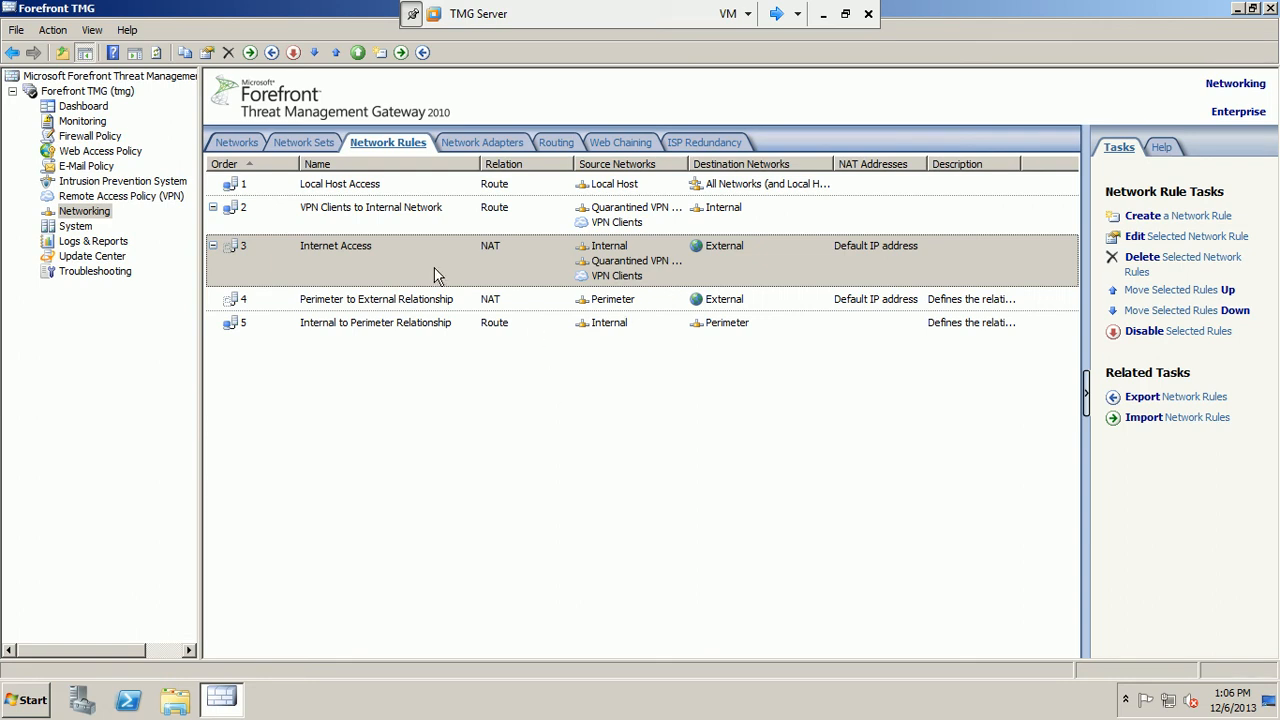
Review the local server entry under System and display the application filters.
left_click(82, 231)
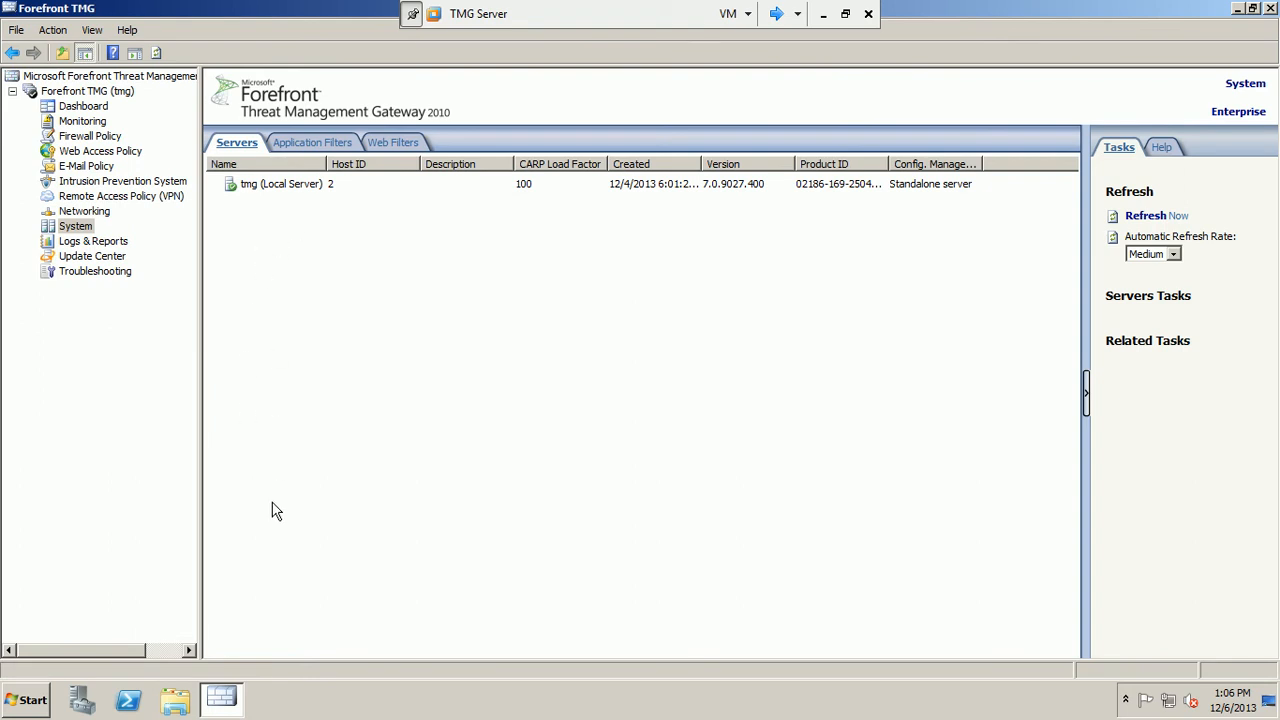
left_click(277, 192)
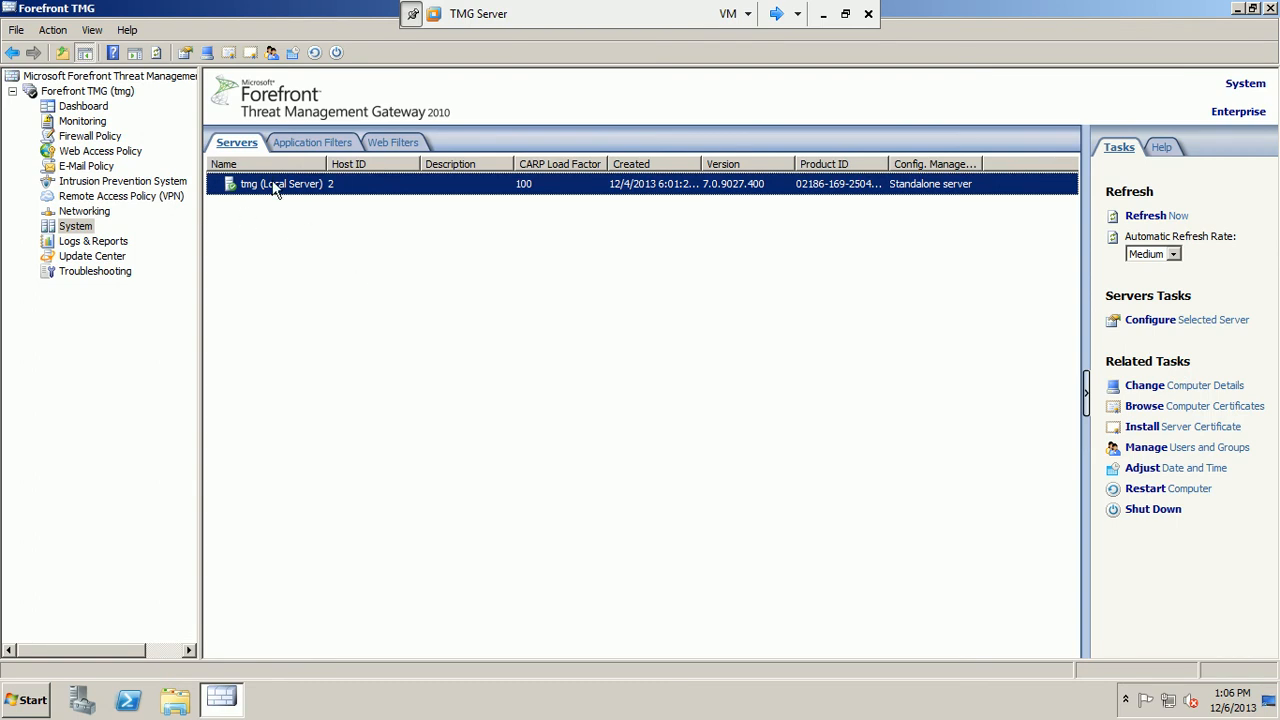
left_click(310, 146)
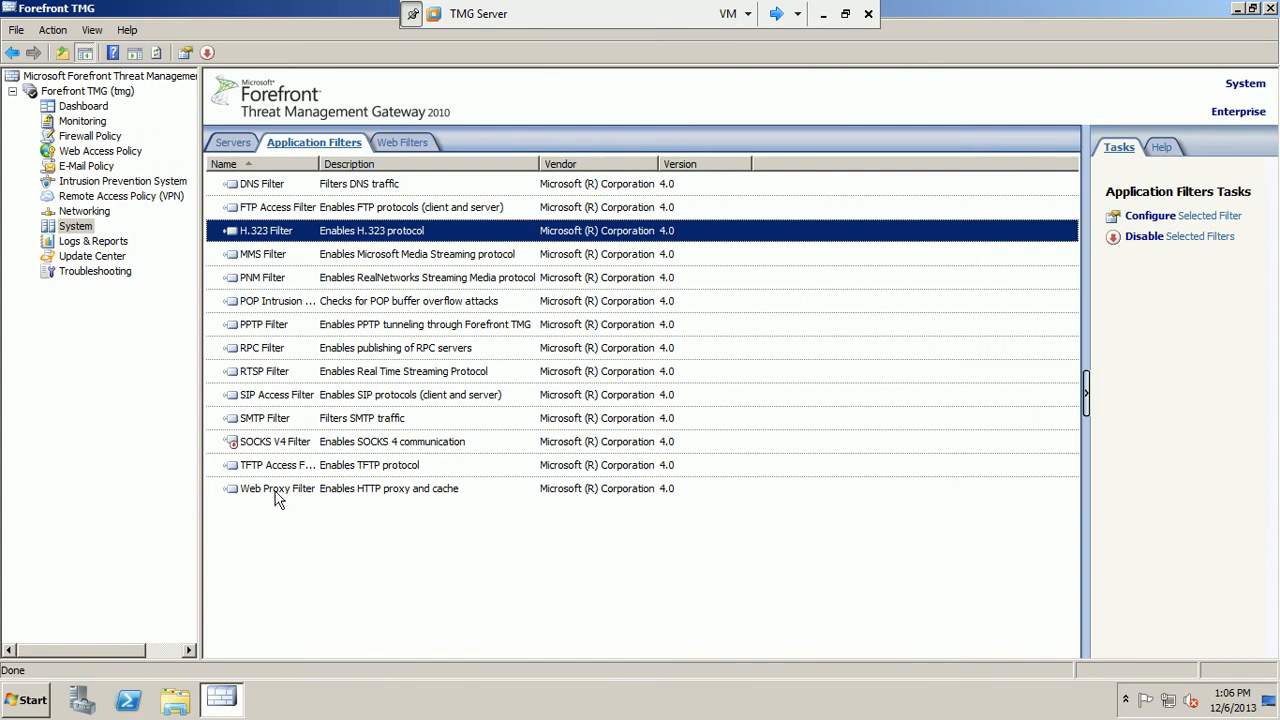
View the DNS Filter's general properties and close them without changes.
left_click(280, 190)
double_click(278, 188)
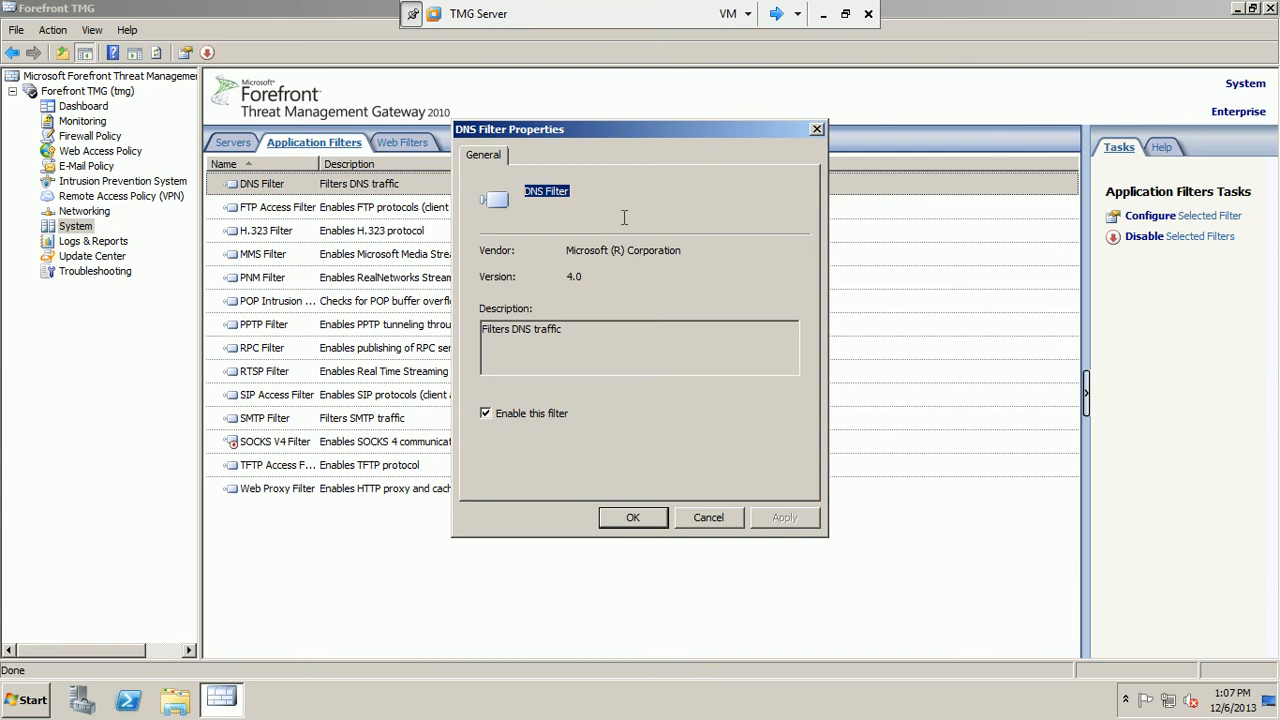
left_click(688, 519)
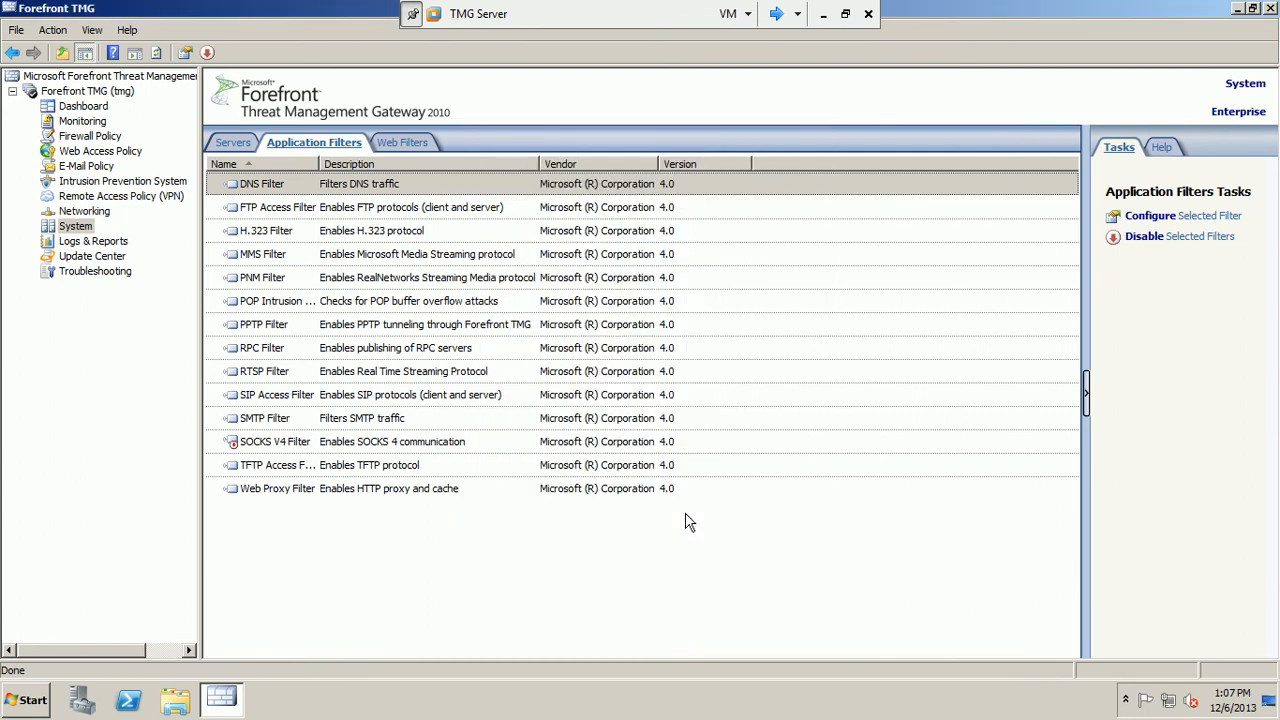
Examine the H.323 Filter's general, call control and network settings, close them unchanged, and widen the filter list's Name column.
left_click(270, 236)
double_click(268, 236)
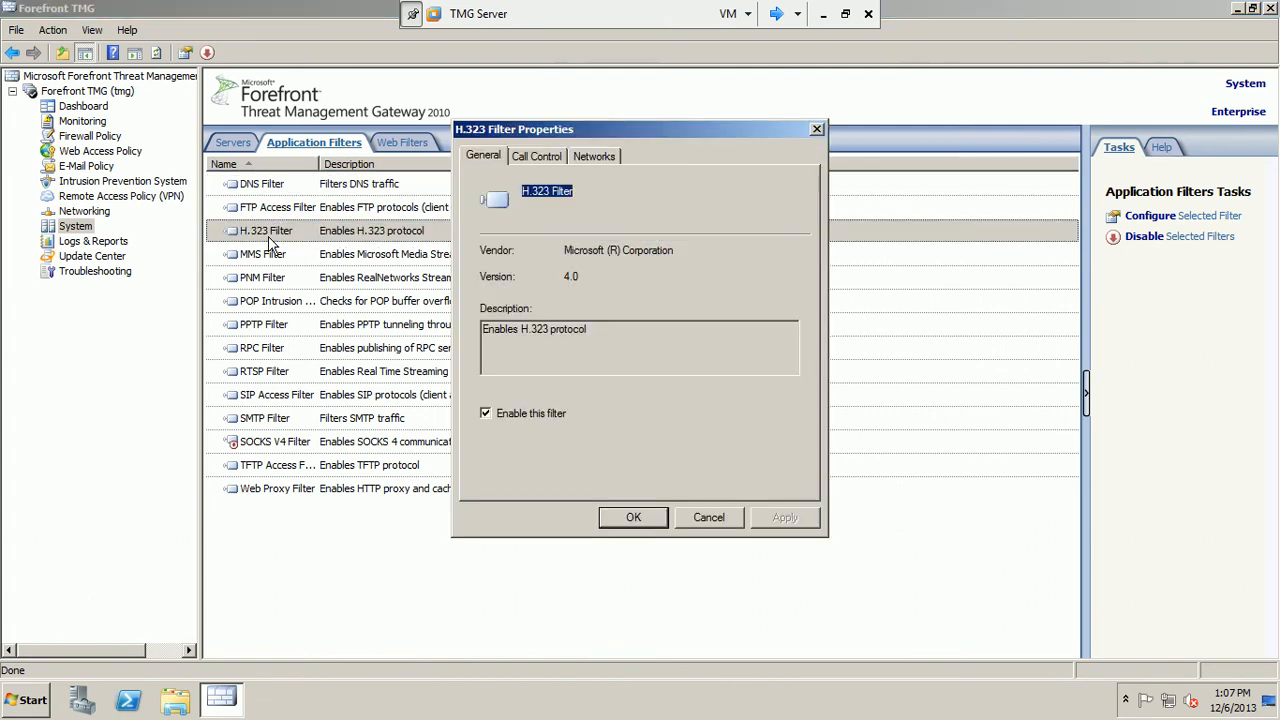
left_click(507, 334)
left_click(544, 156)
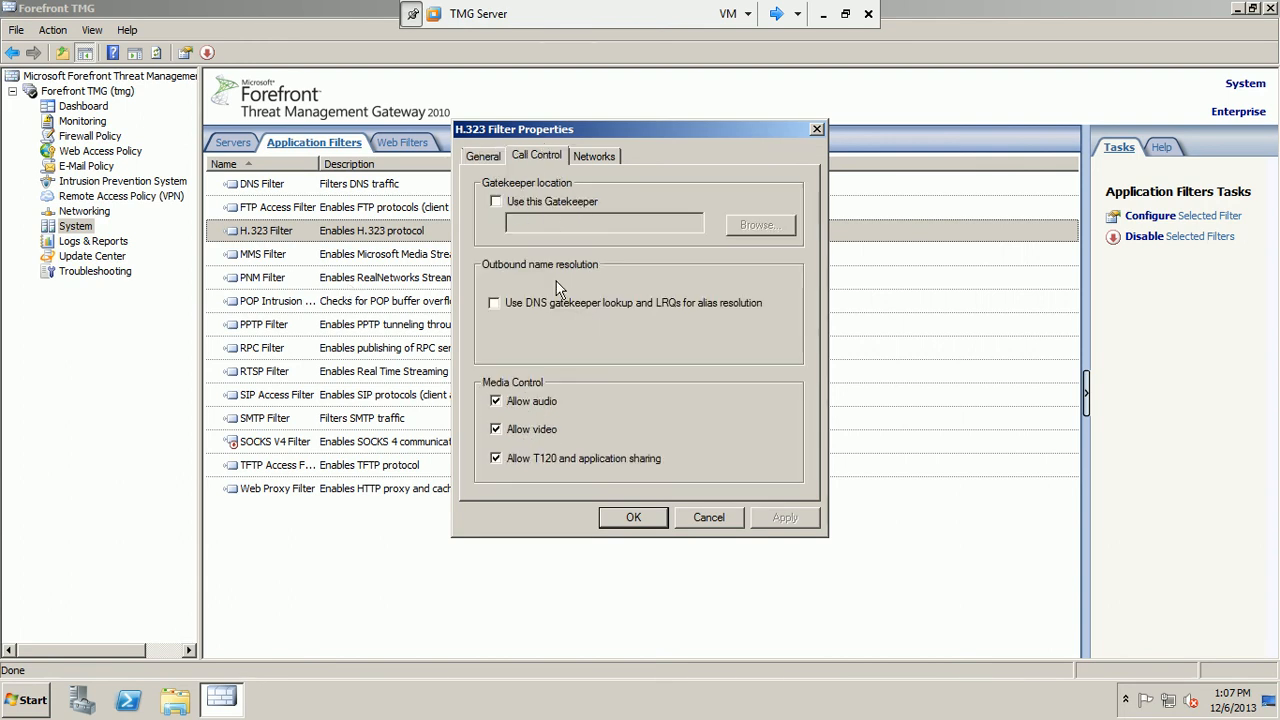
left_click(600, 158)
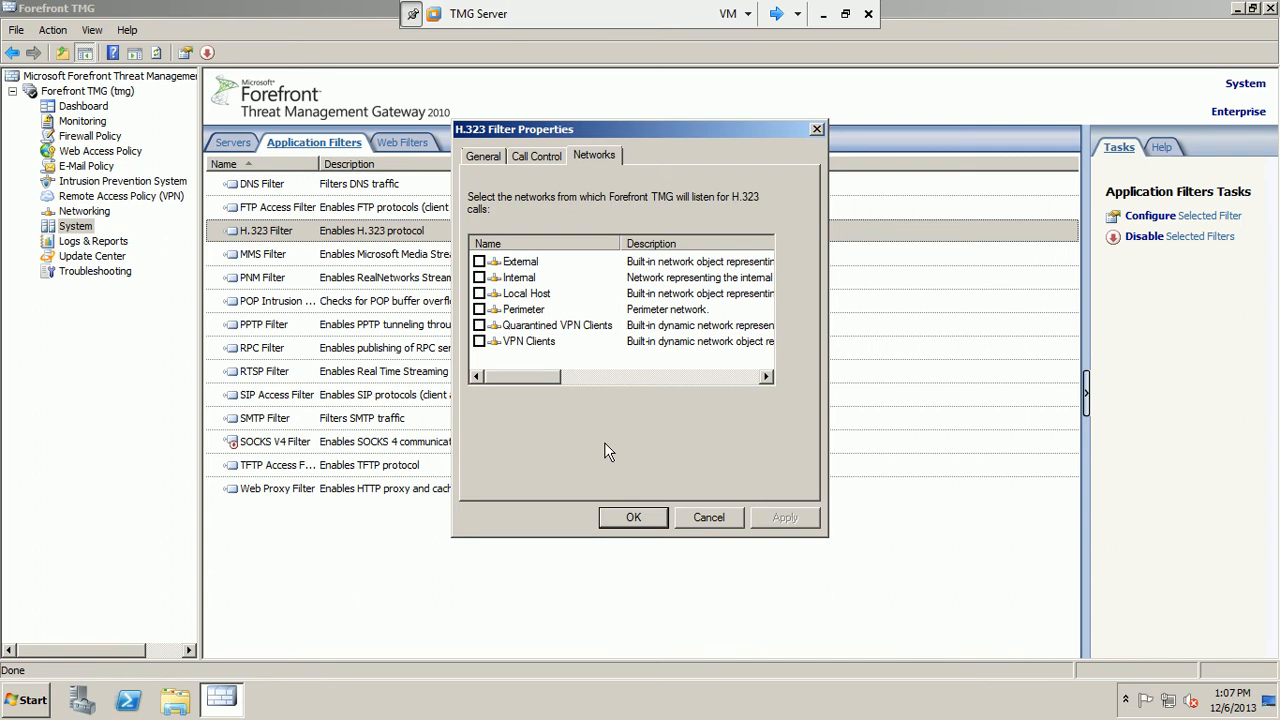
left_click(706, 521)
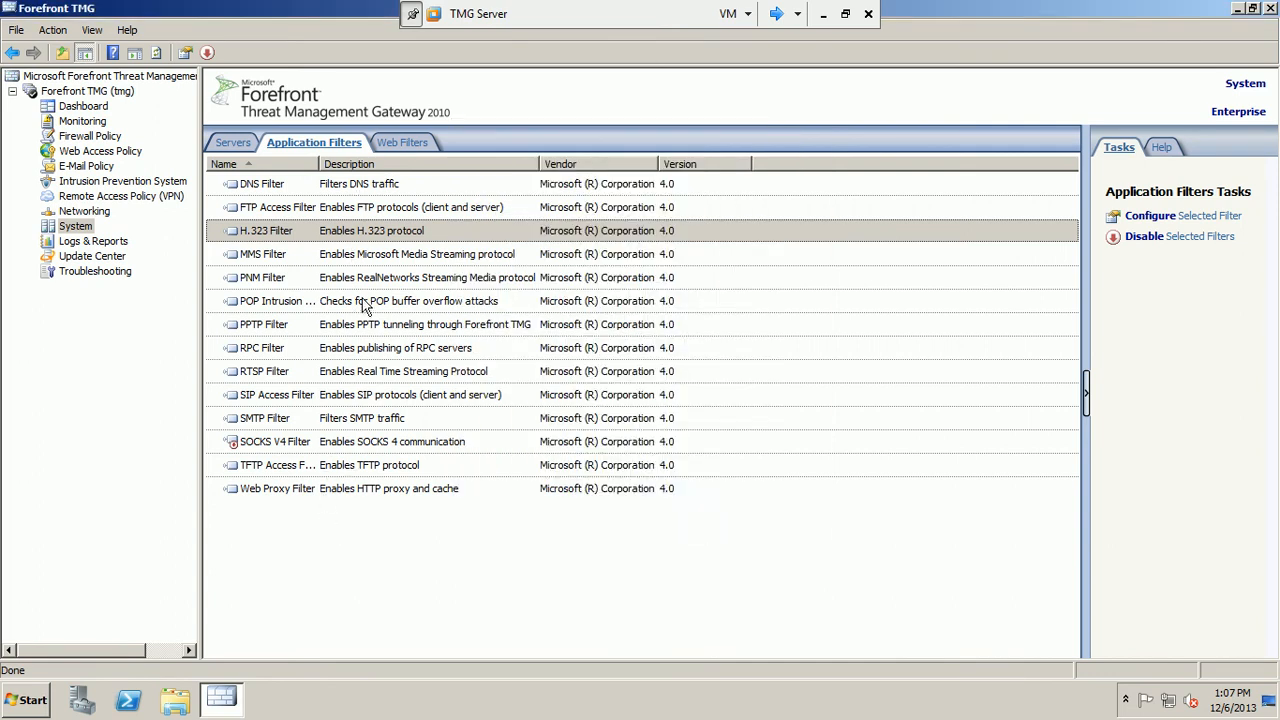
left_click_drag(319, 164, 365, 163)
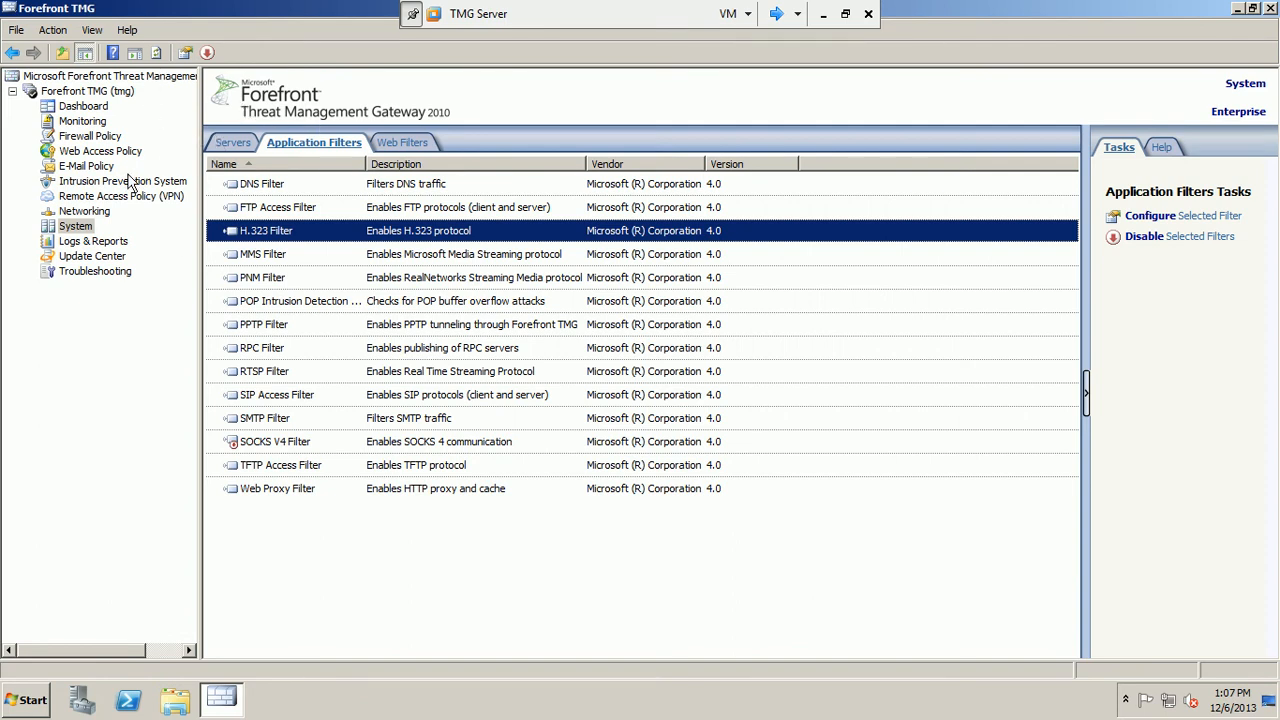
Display the firewall policy and hide its system policy rules.
left_click(90, 139)
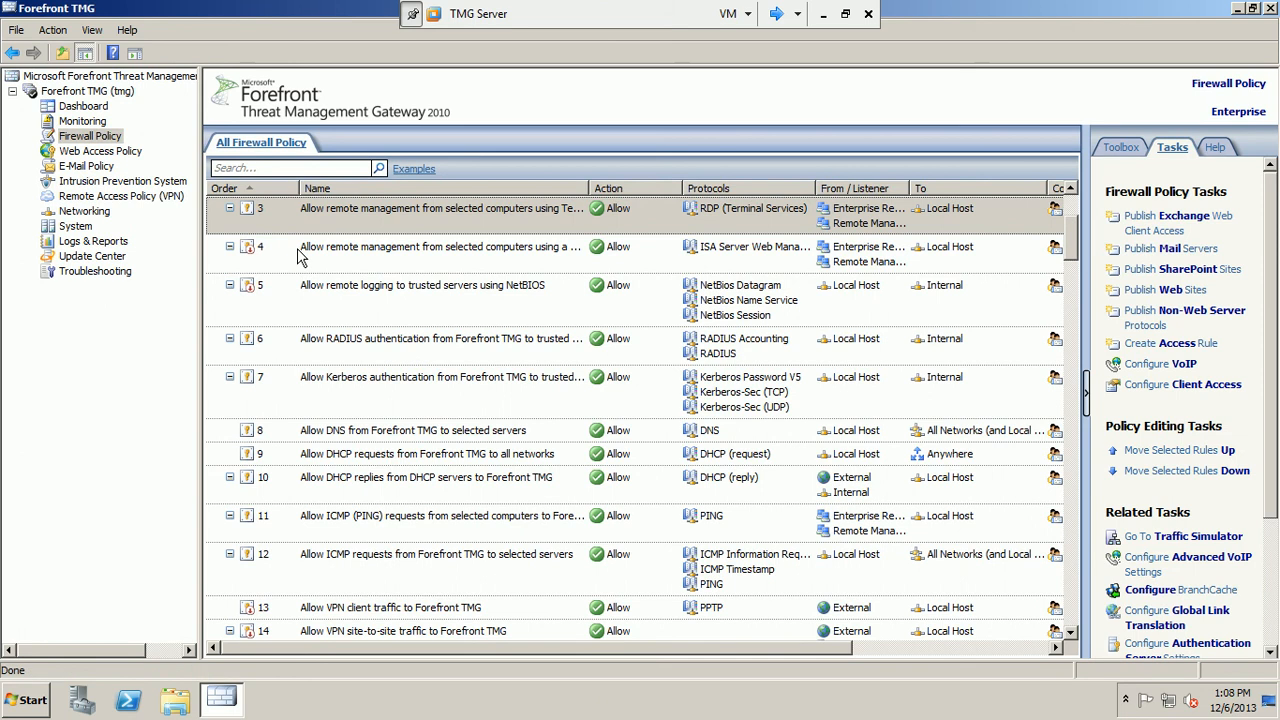
scroll(1190, 450, "down", 3)
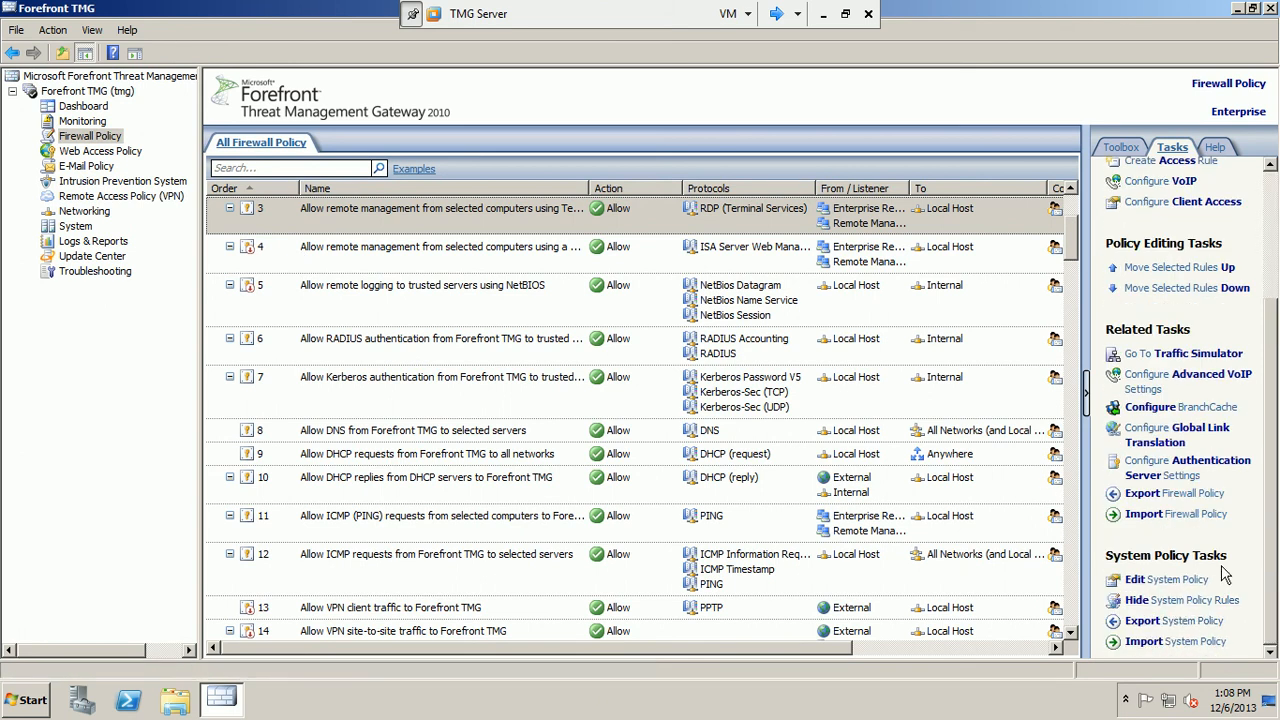
left_click(1196, 601)
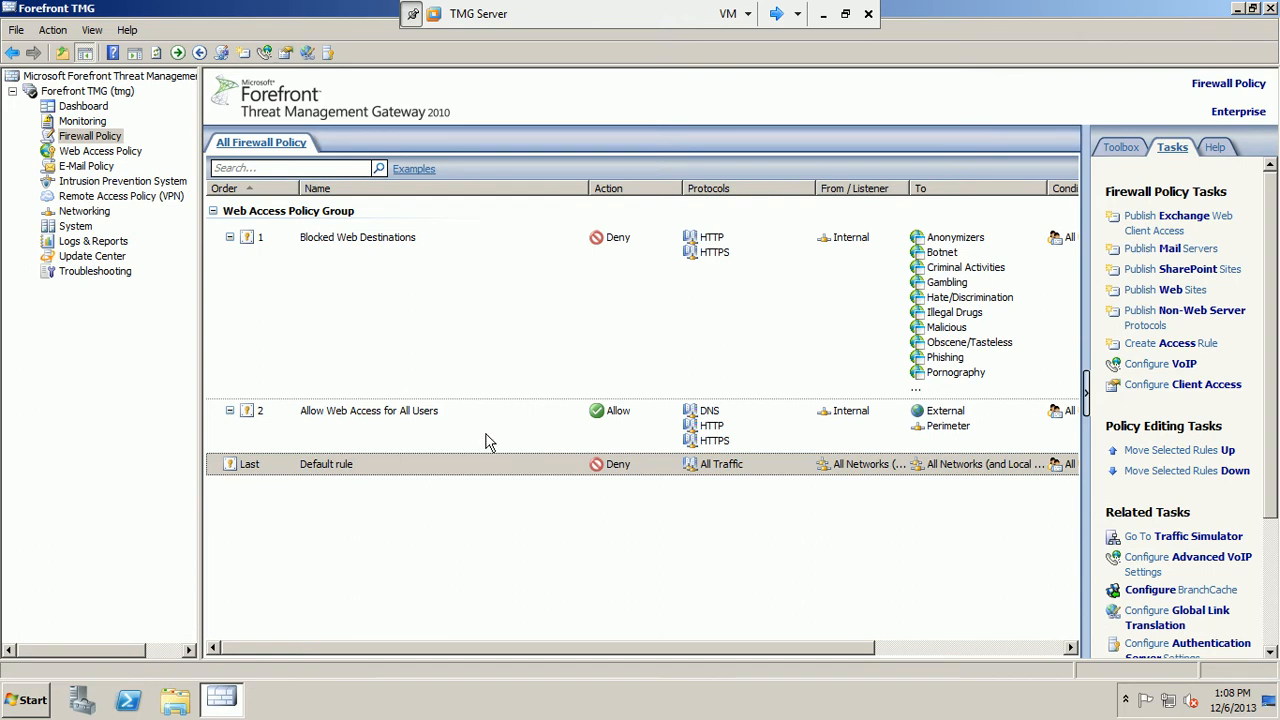
Review the Blocked Web Destinations, Allow Web Access for All Users and Default rule entries in the firewall policy.
left_click(454, 318)
left_click(455, 320)
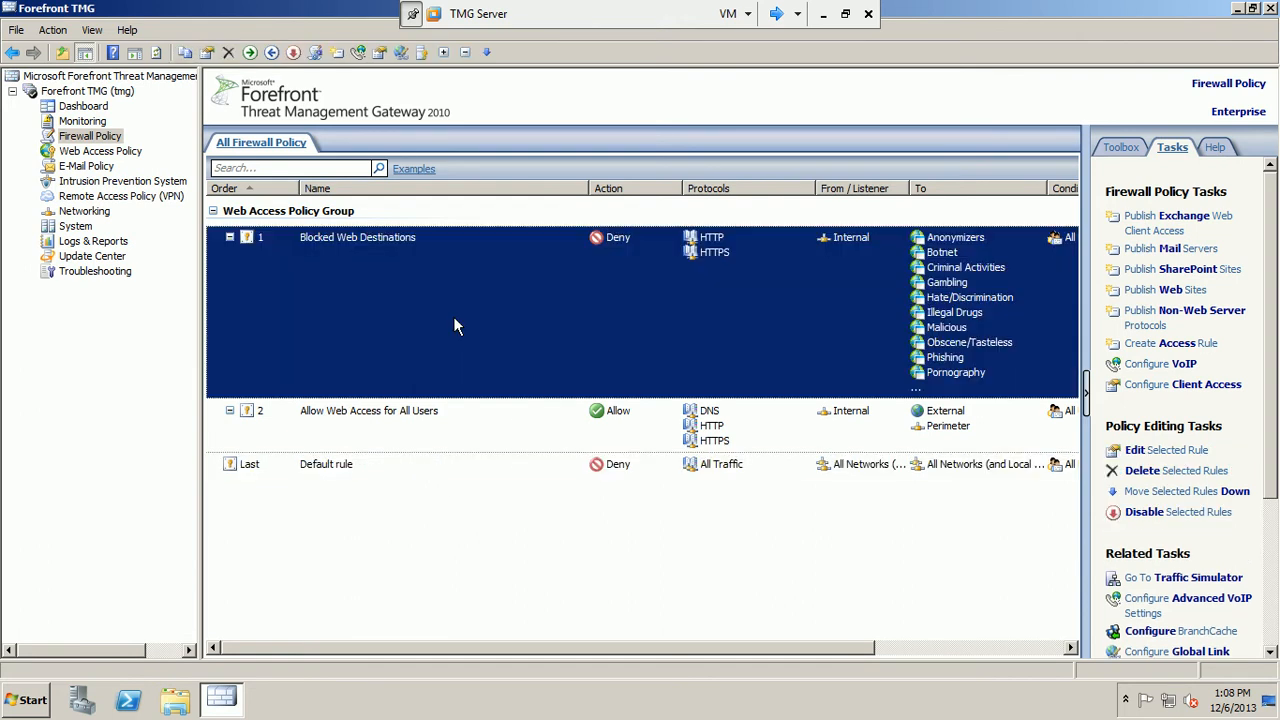
left_click(523, 420)
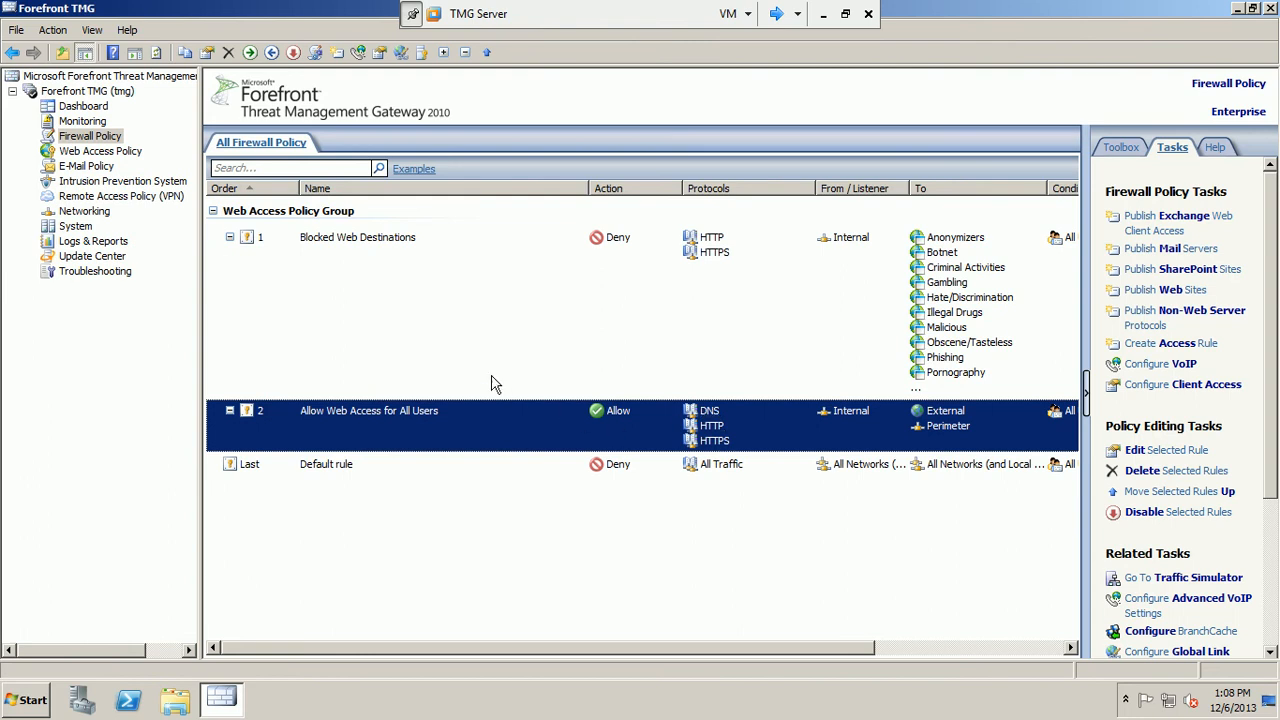
left_click(440, 333)
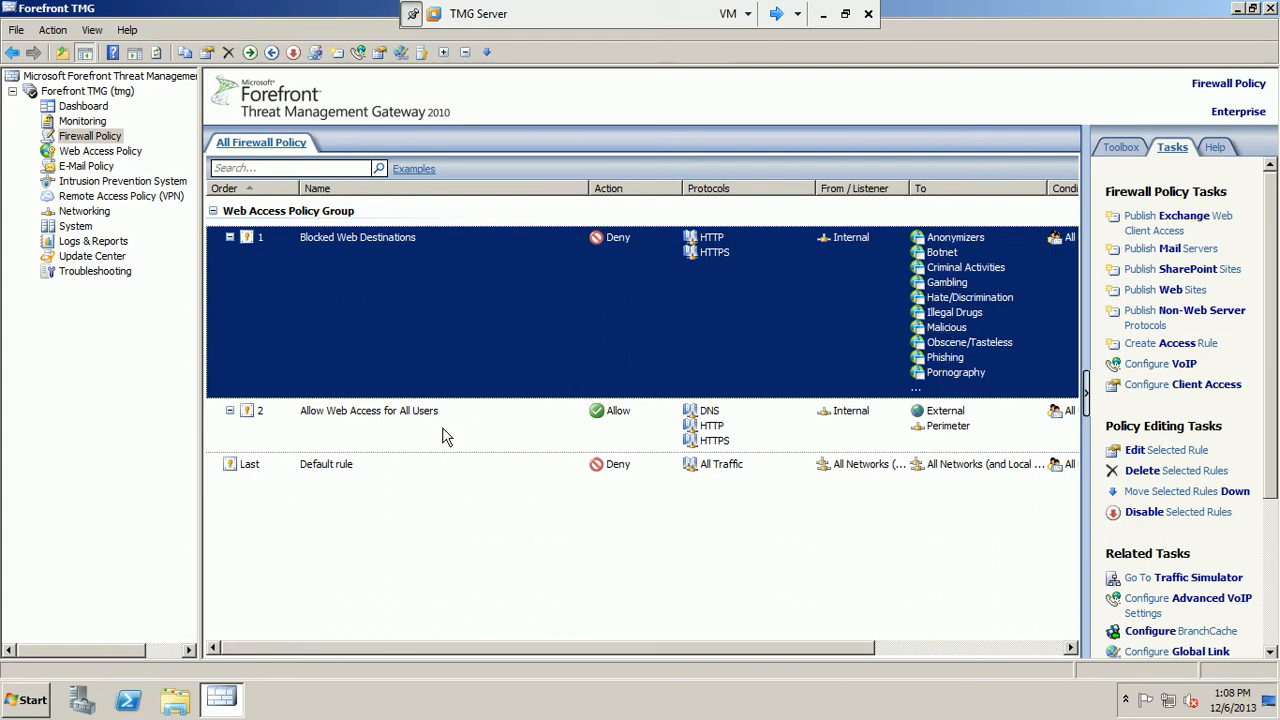
left_click(522, 473)
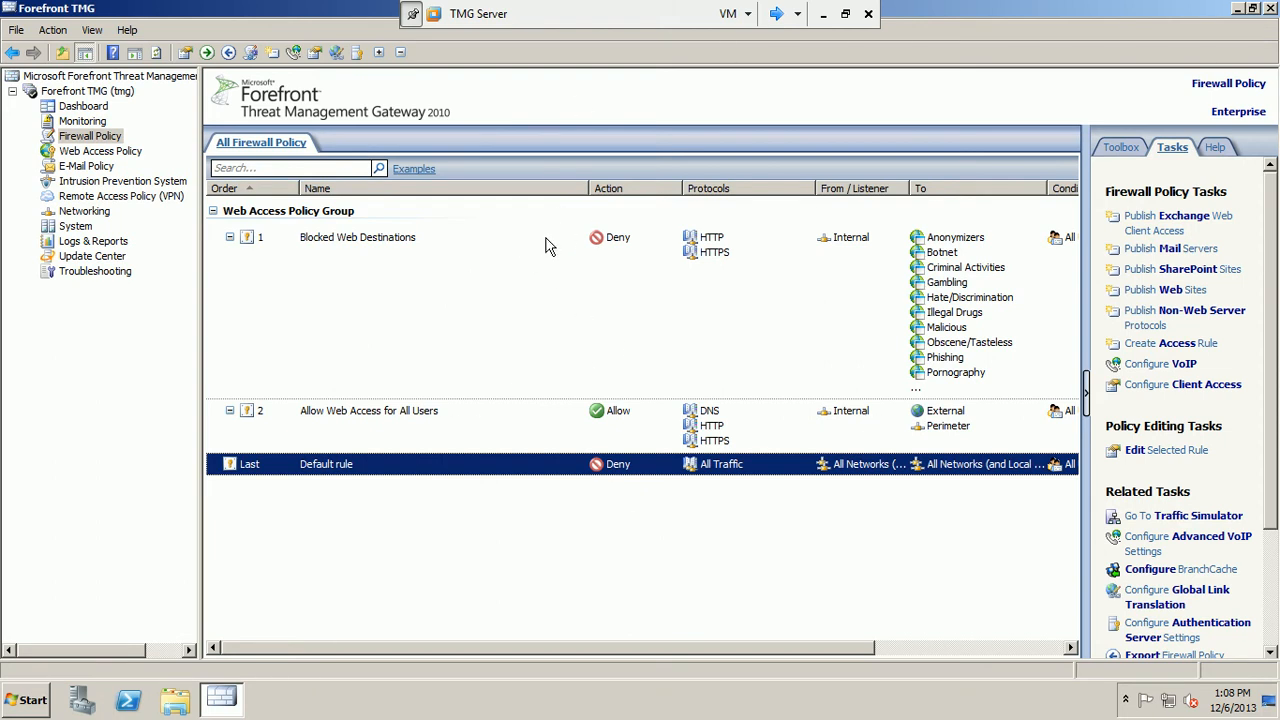
Show the system policy rules in the firewall policy and browse the full list back to the first rule.
left_click_drag(1272, 230, 1277, 385)
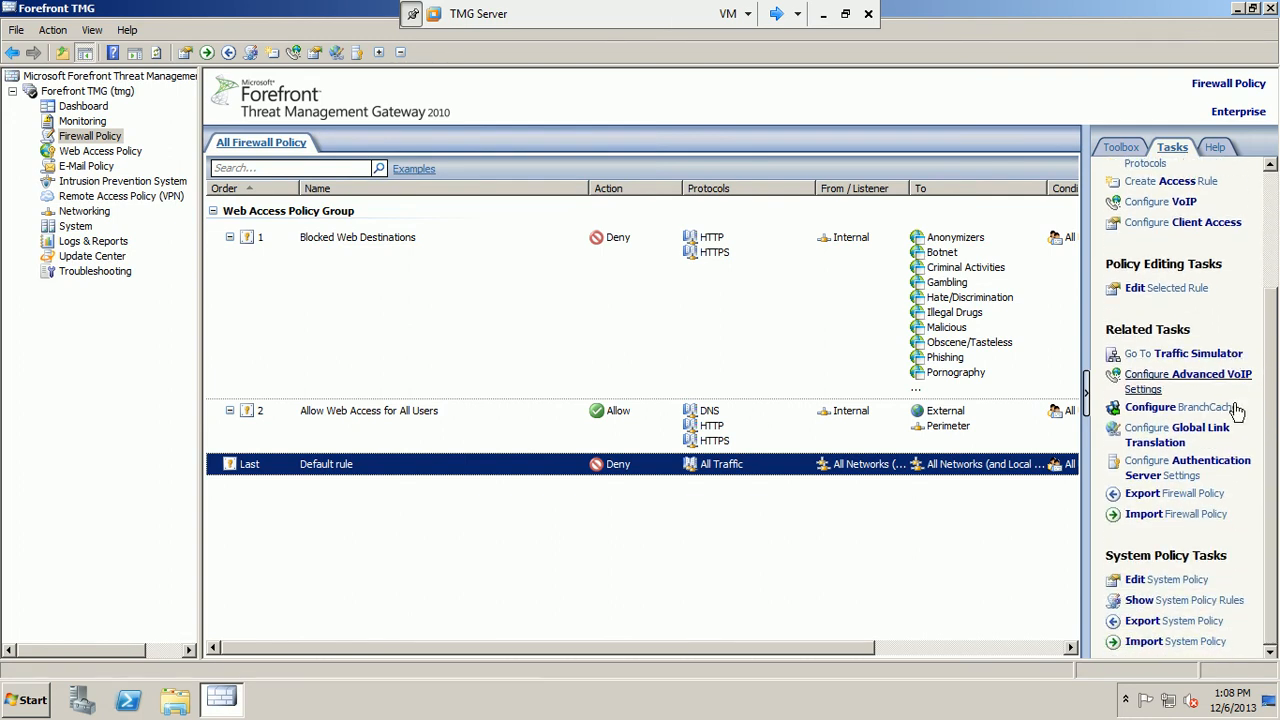
left_click(1162, 600)
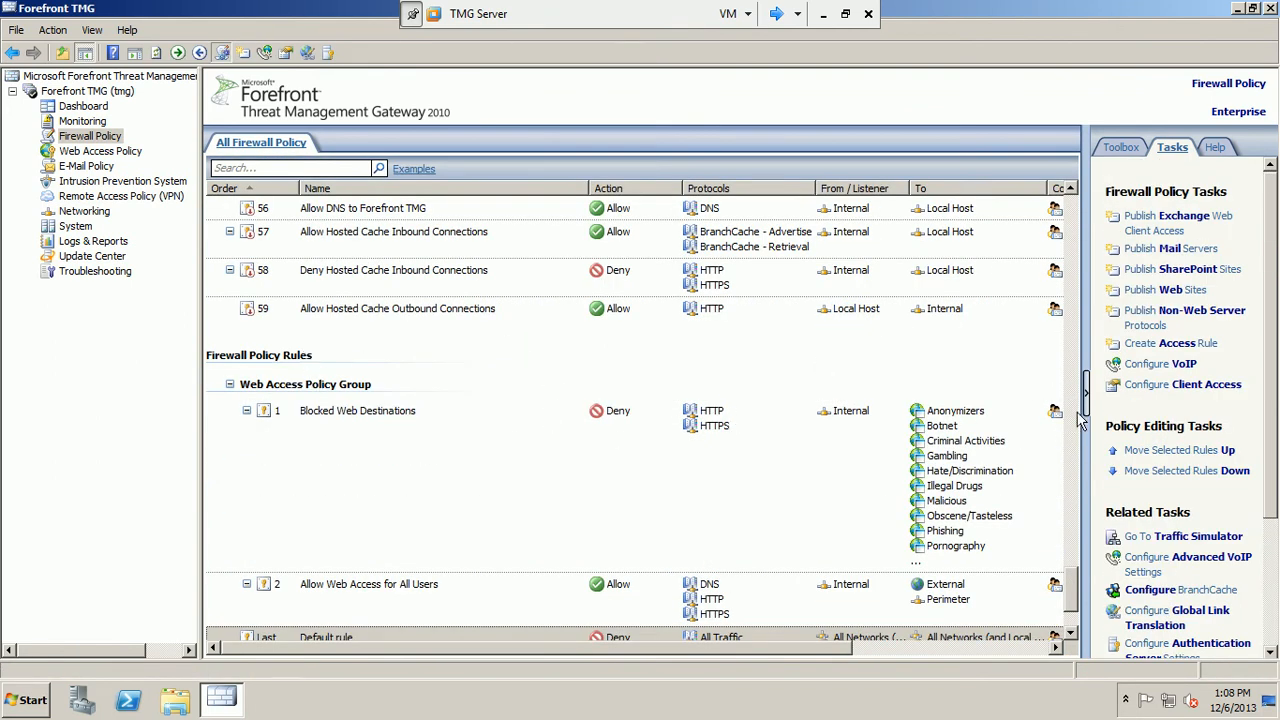
left_click_drag(1071, 580, 1071, 594)
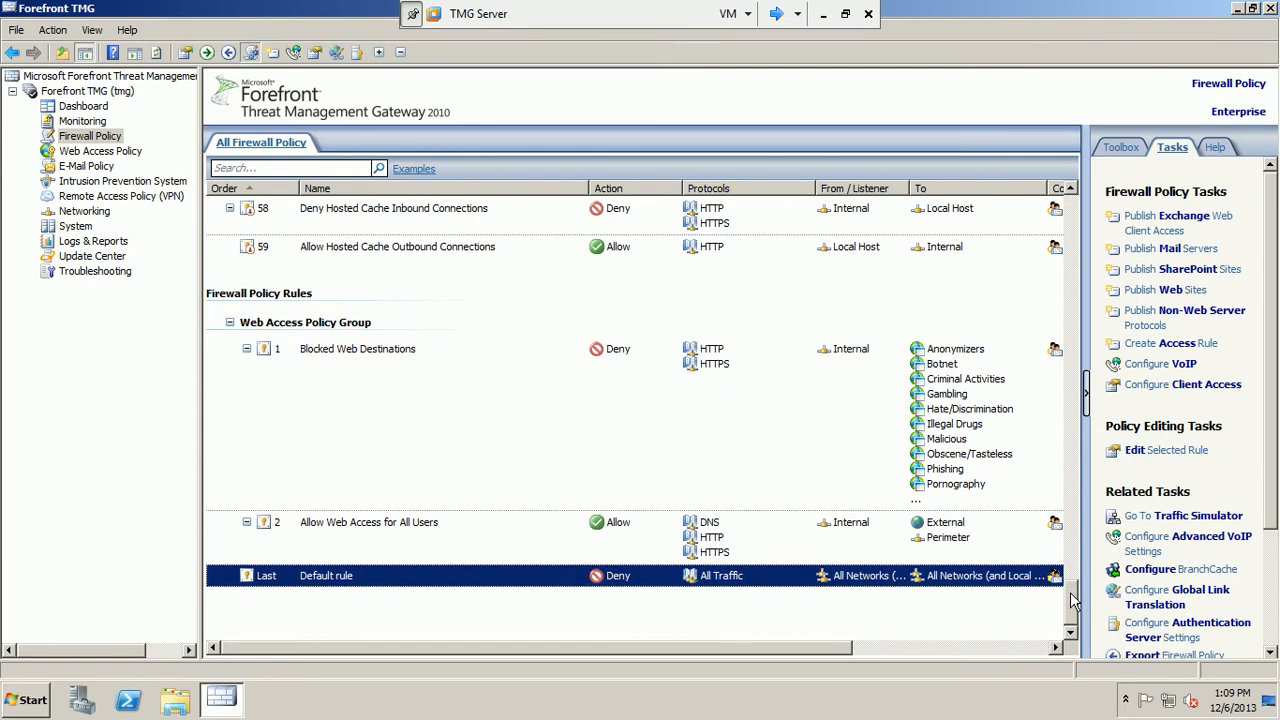
left_click_drag(1073, 615, 1093, 565)
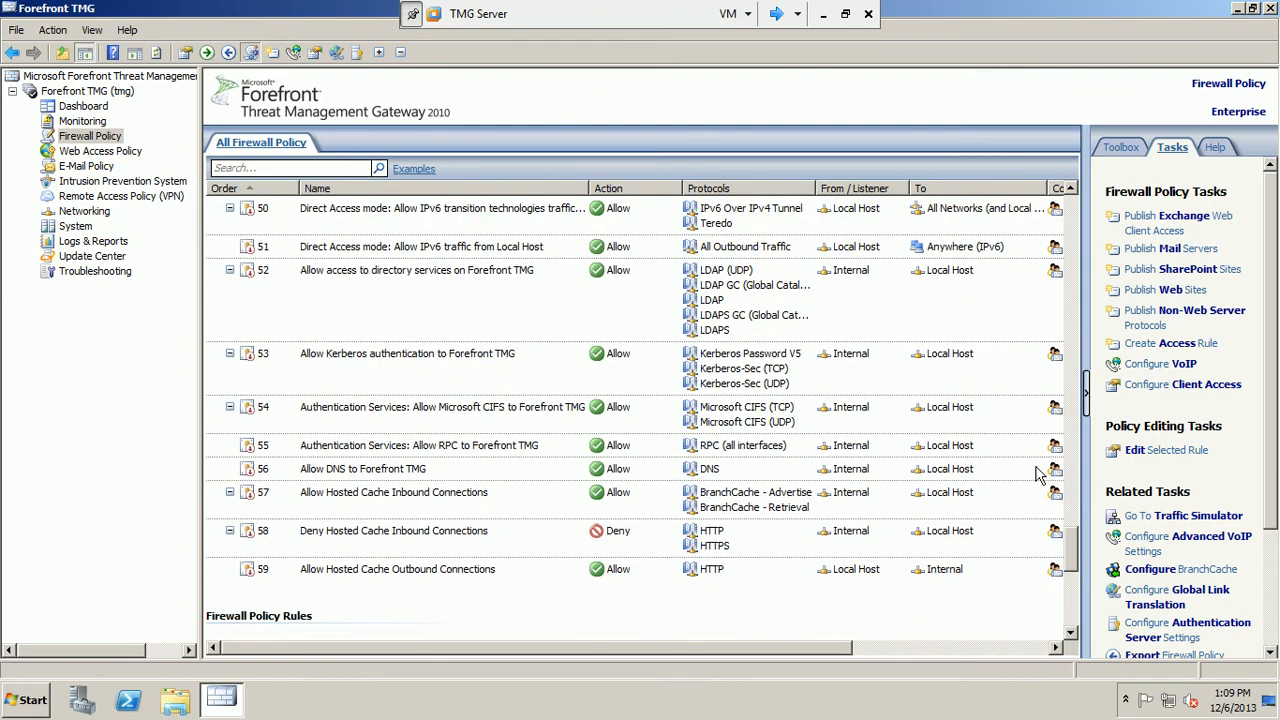
left_click_drag(1075, 570, 1078, 548)
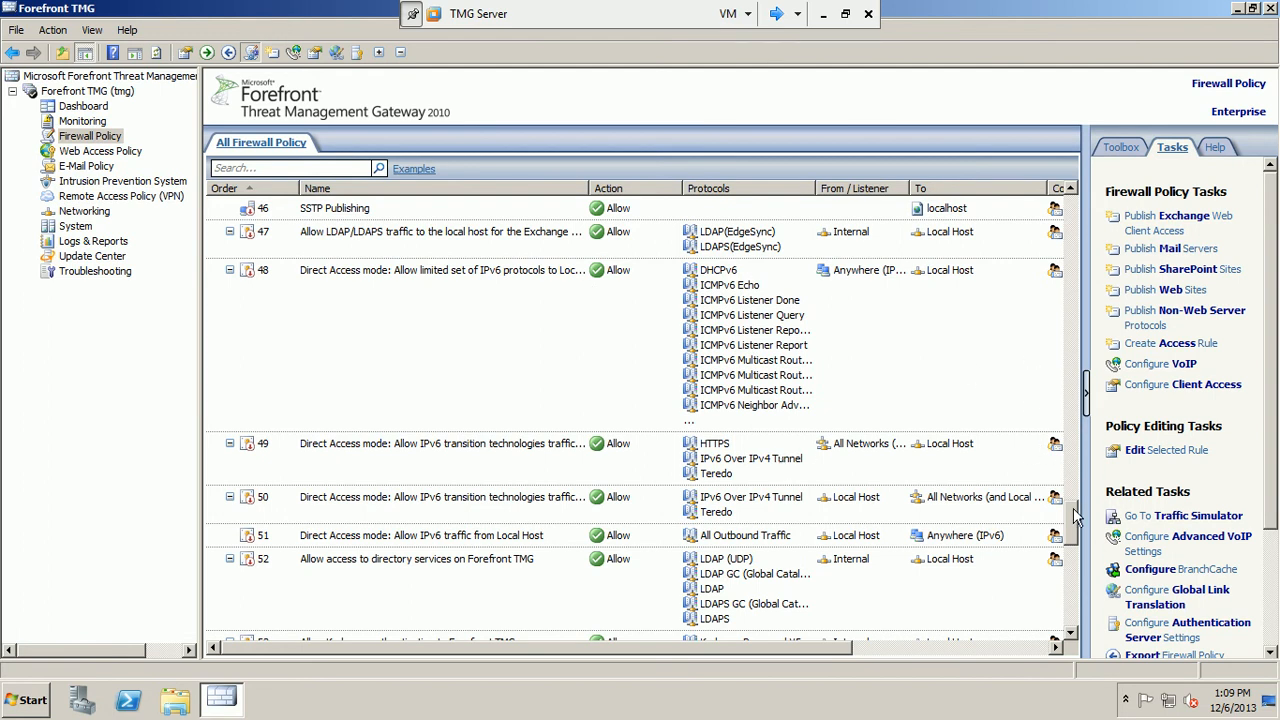
scroll(1079, 516, "up", 1)
scroll(1079, 500, "up", 5)
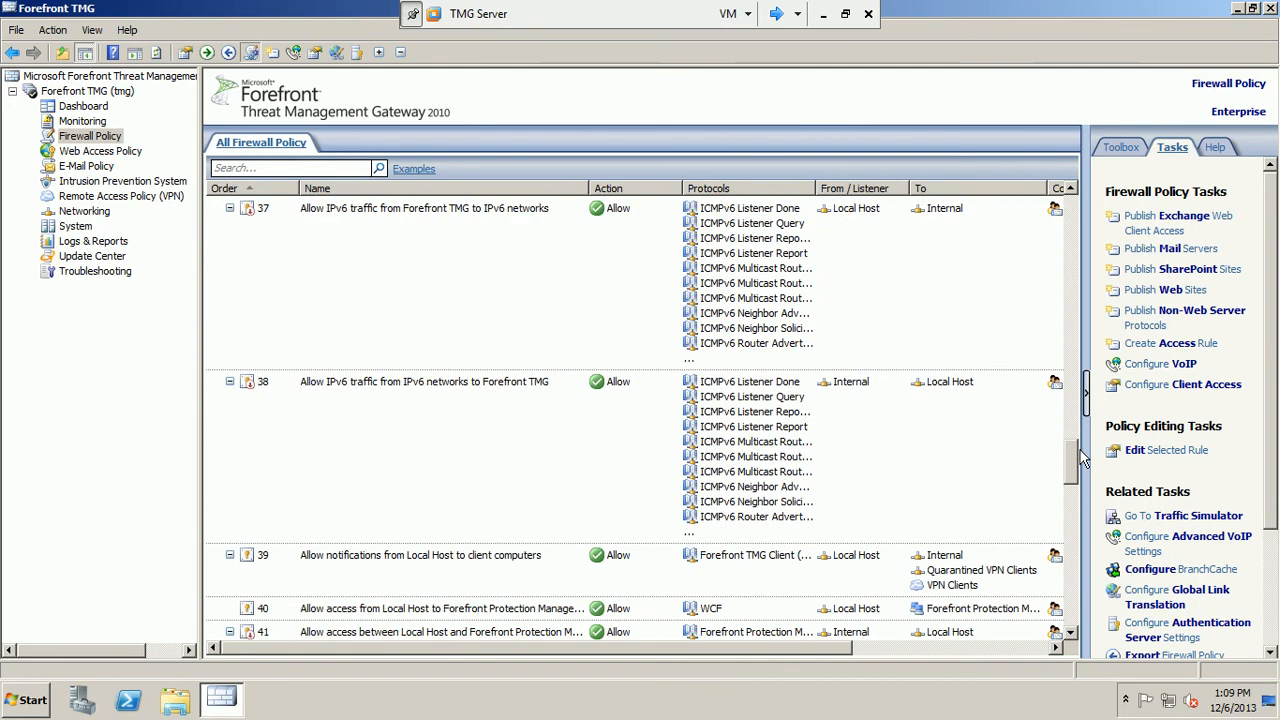
left_click_drag(1077, 367, 1069, 208)
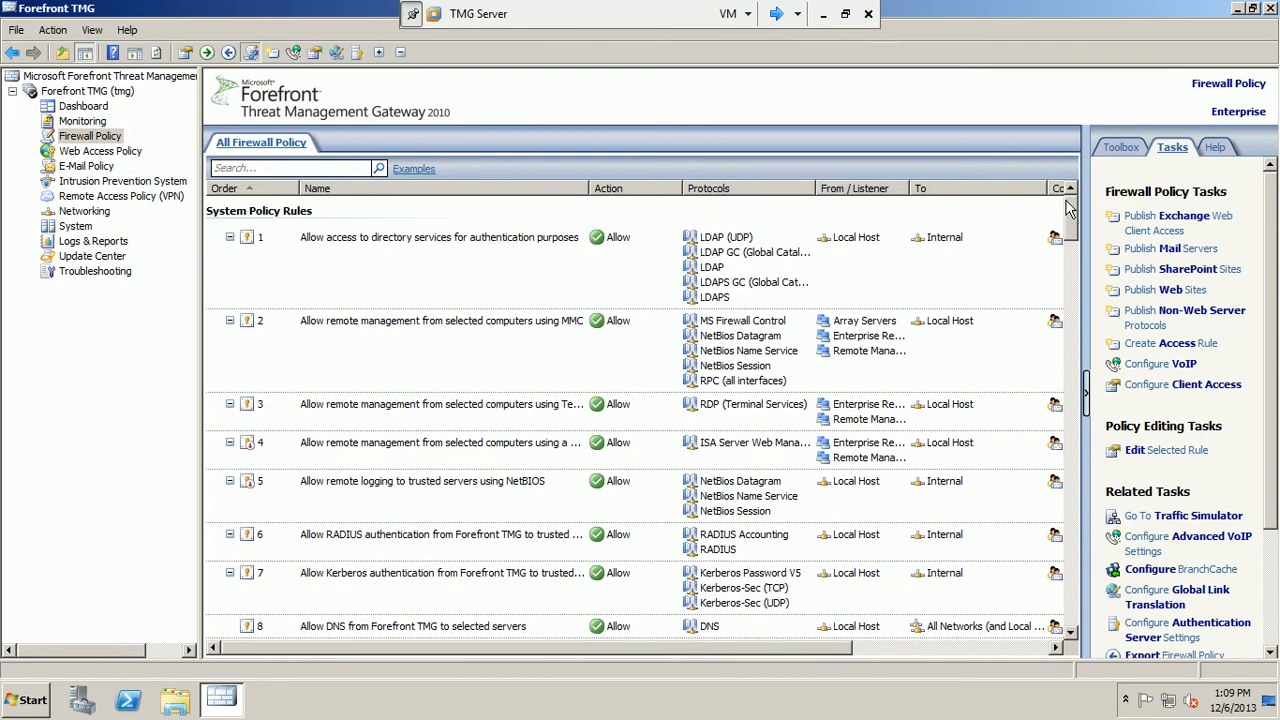
Examine the Terminal Server remote management rule's general, users, action, protocols, source and destination settings, and close it unchanged.
left_click(358, 386)
left_click(343, 418)
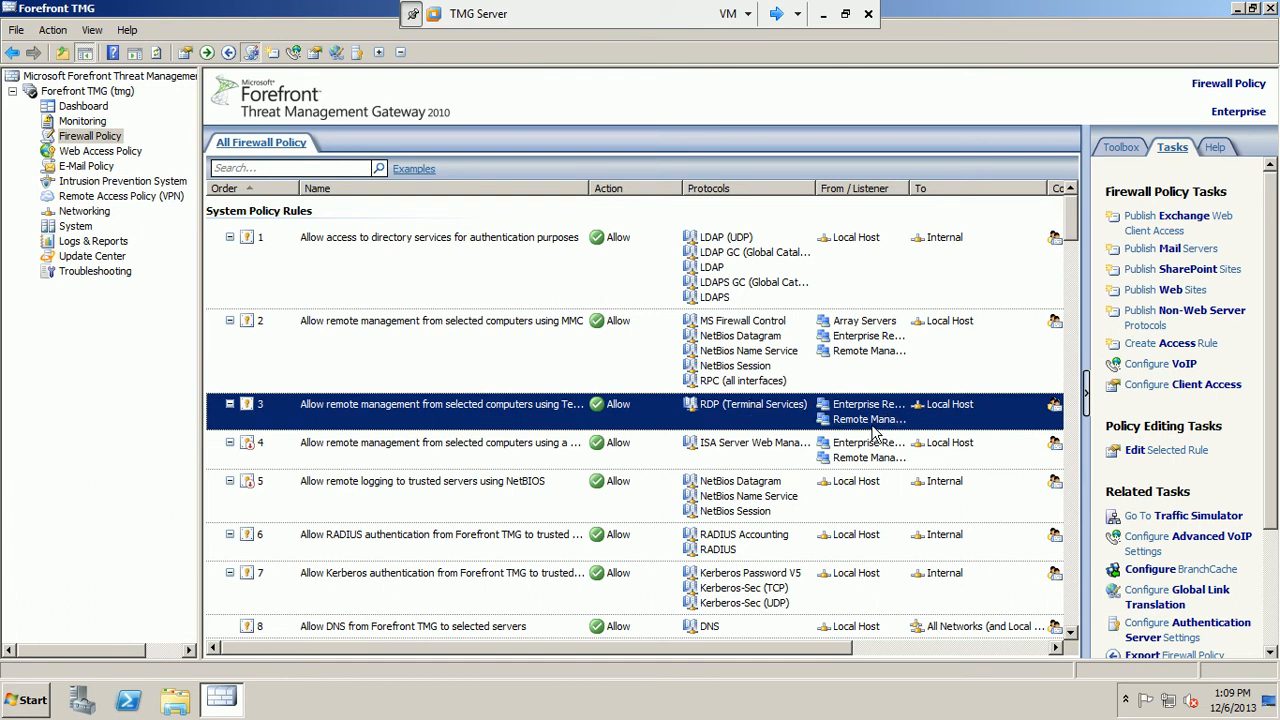
double_click(498, 413)
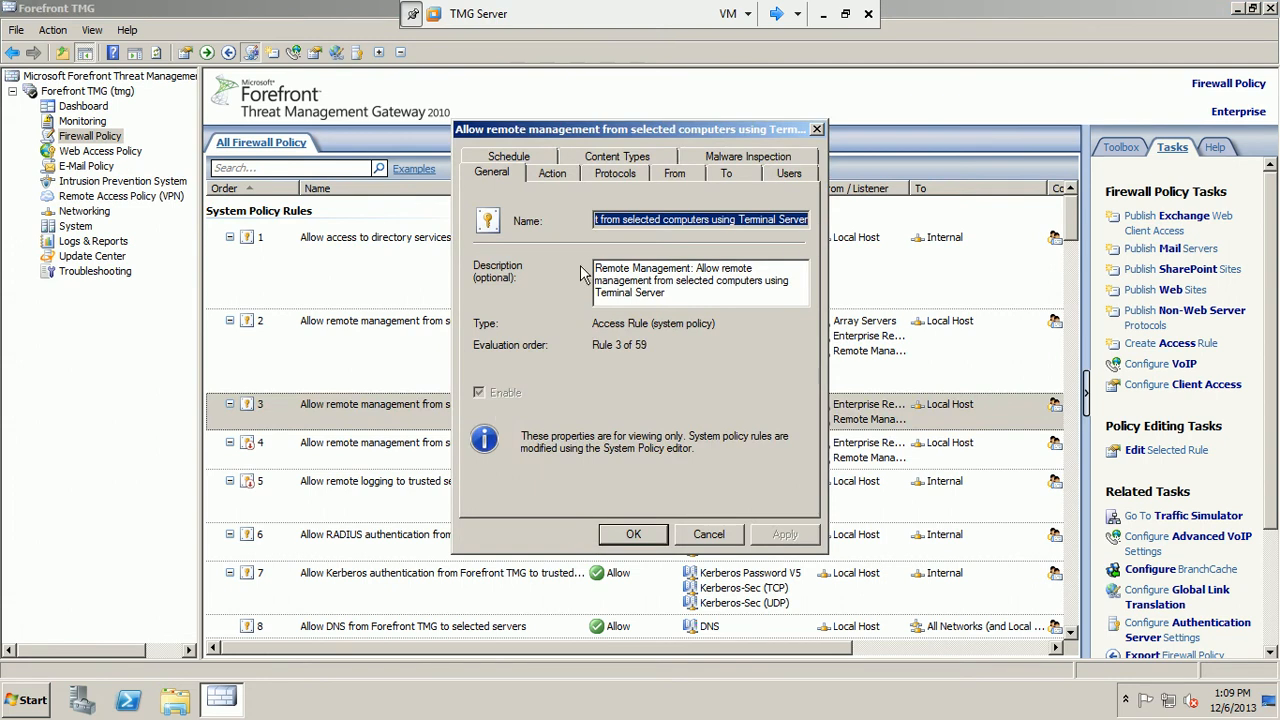
left_click(785, 175)
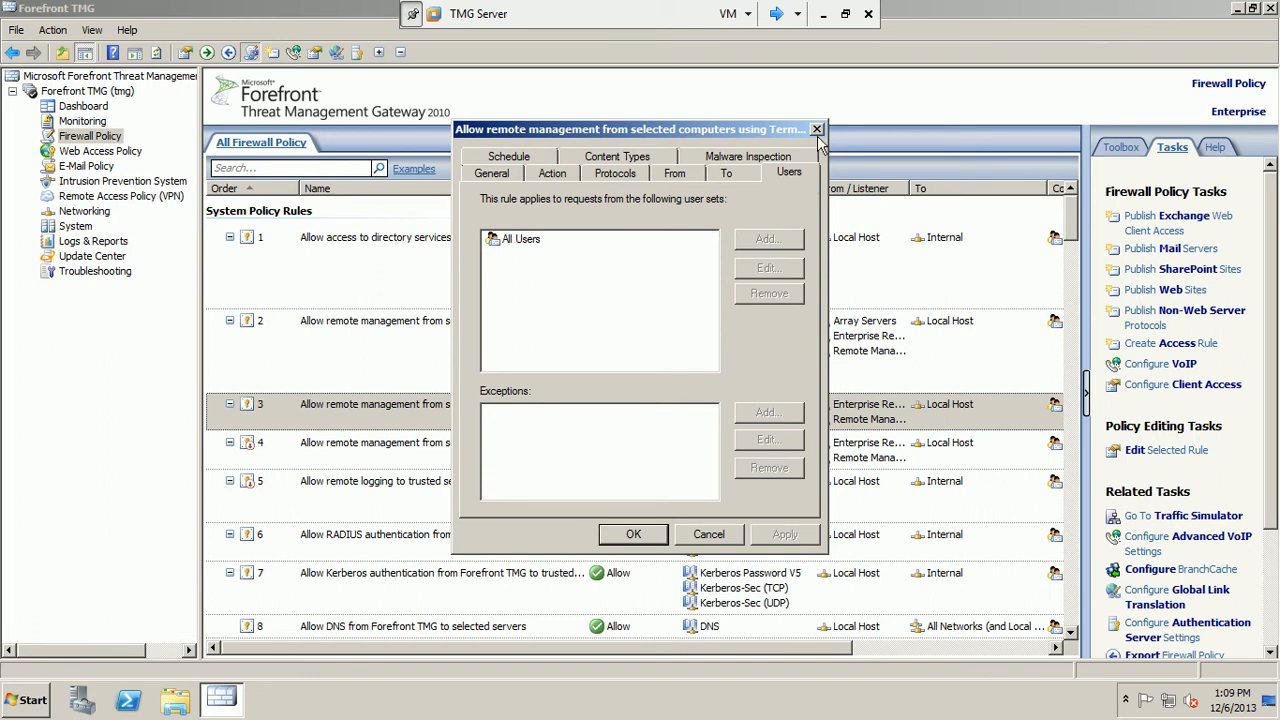
left_click(514, 174)
left_click(548, 174)
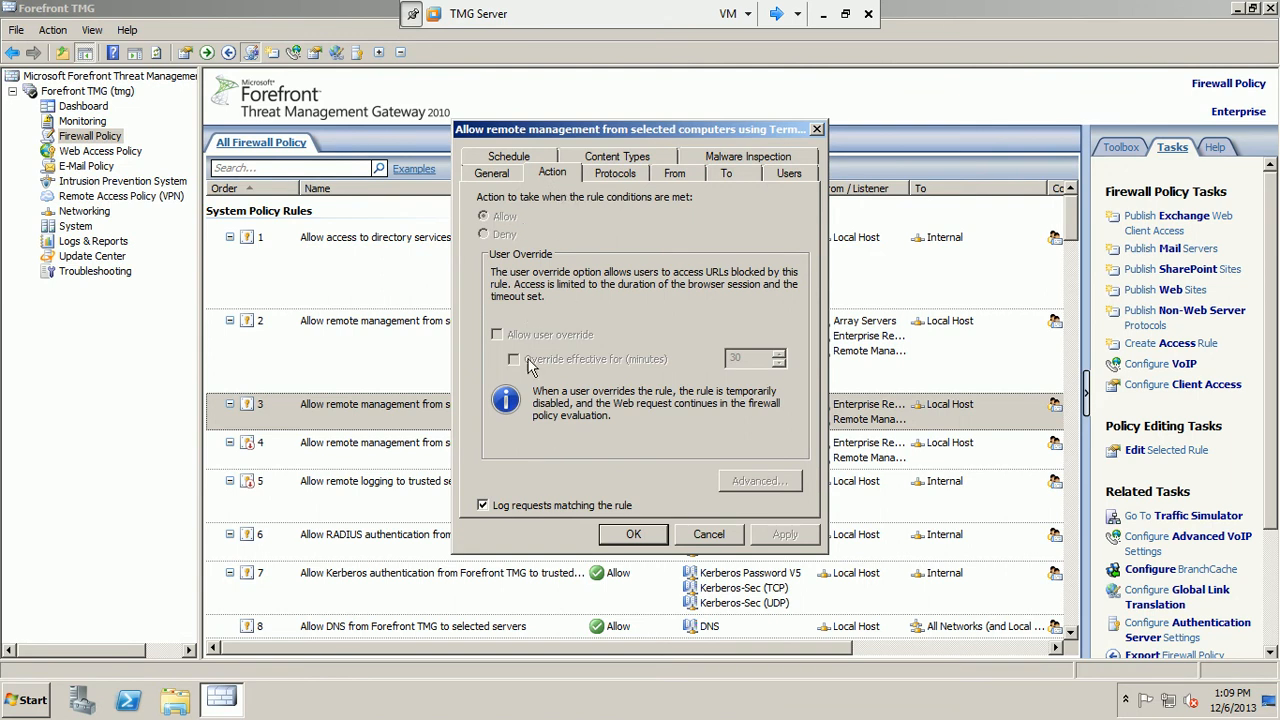
left_click(633, 177)
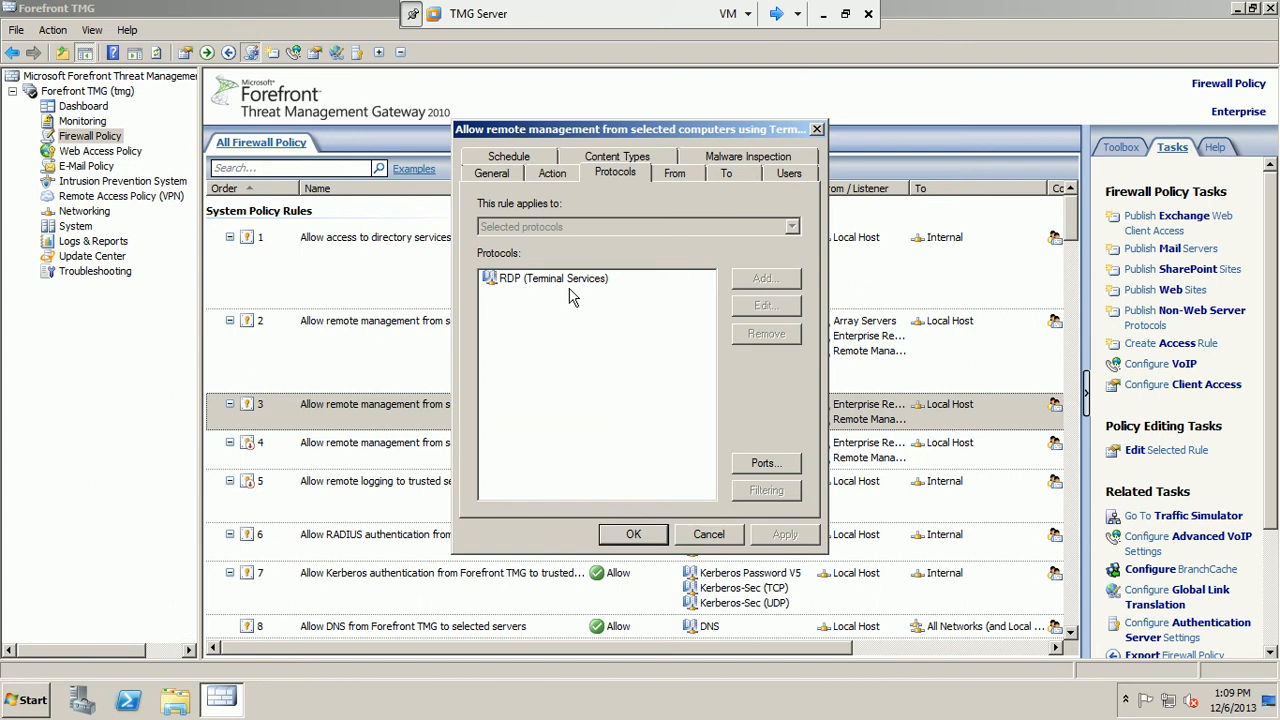
left_click(671, 177)
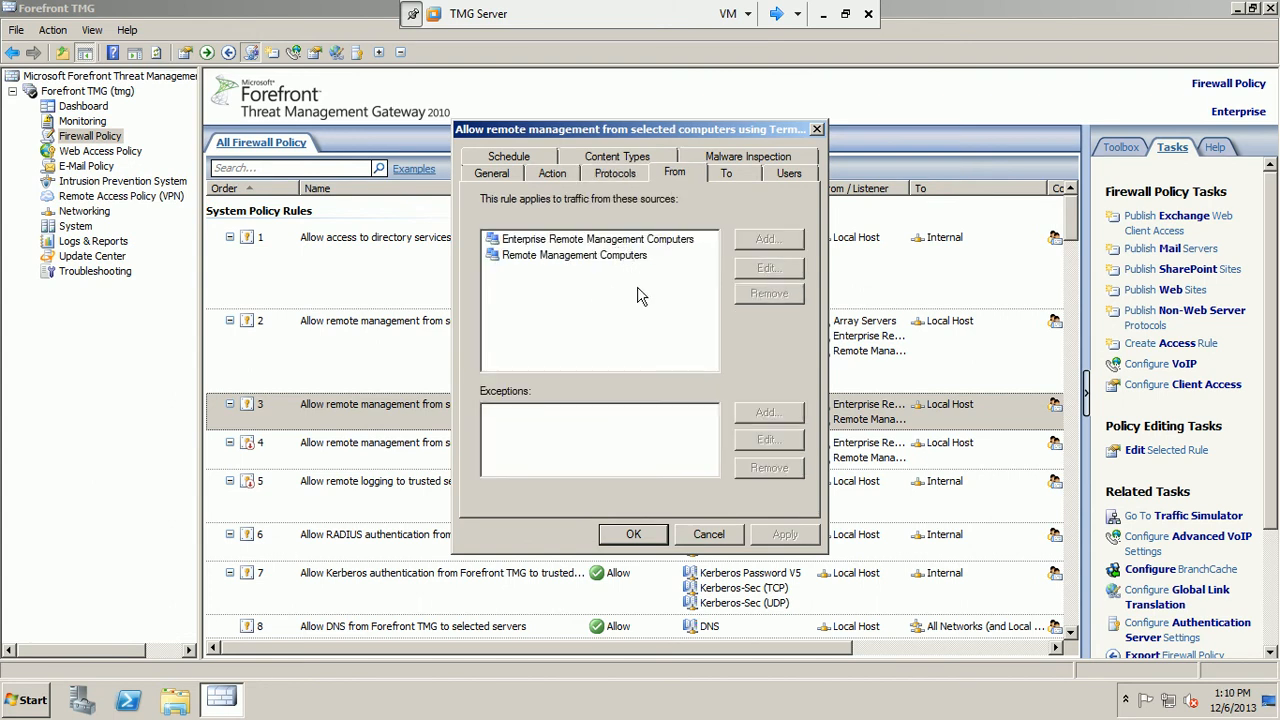
left_click(737, 172)
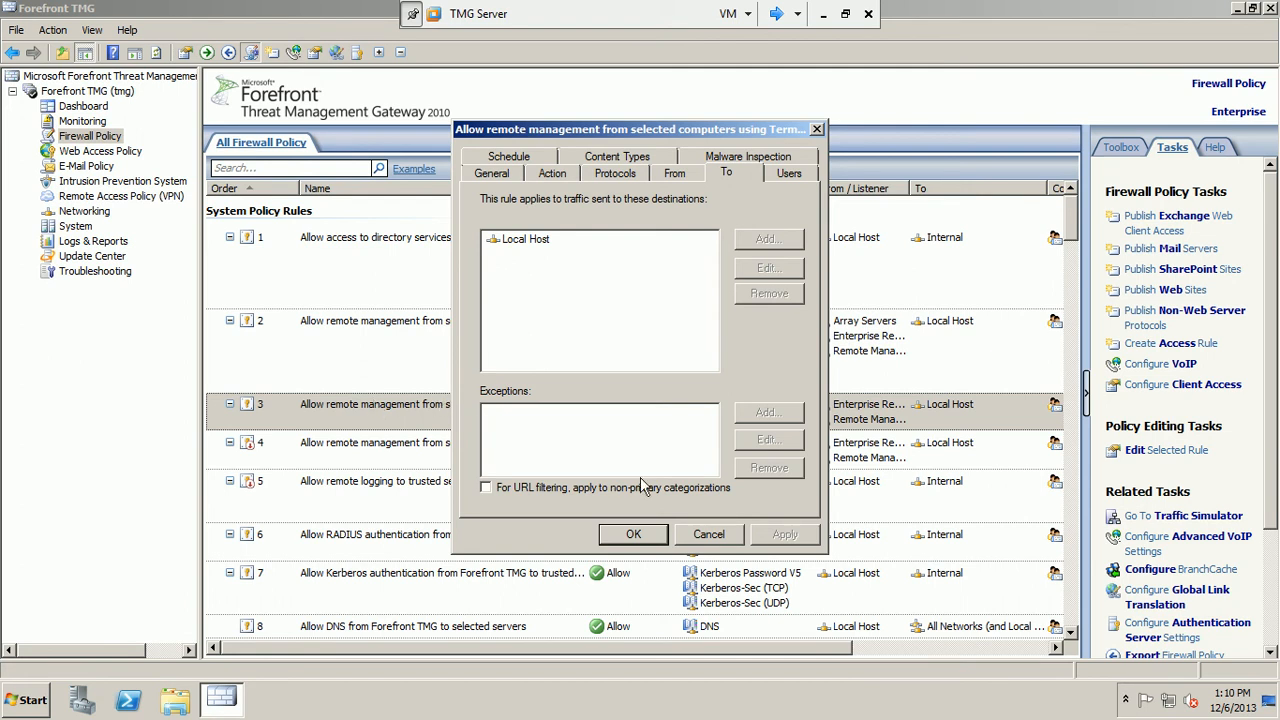
left_click(688, 540)
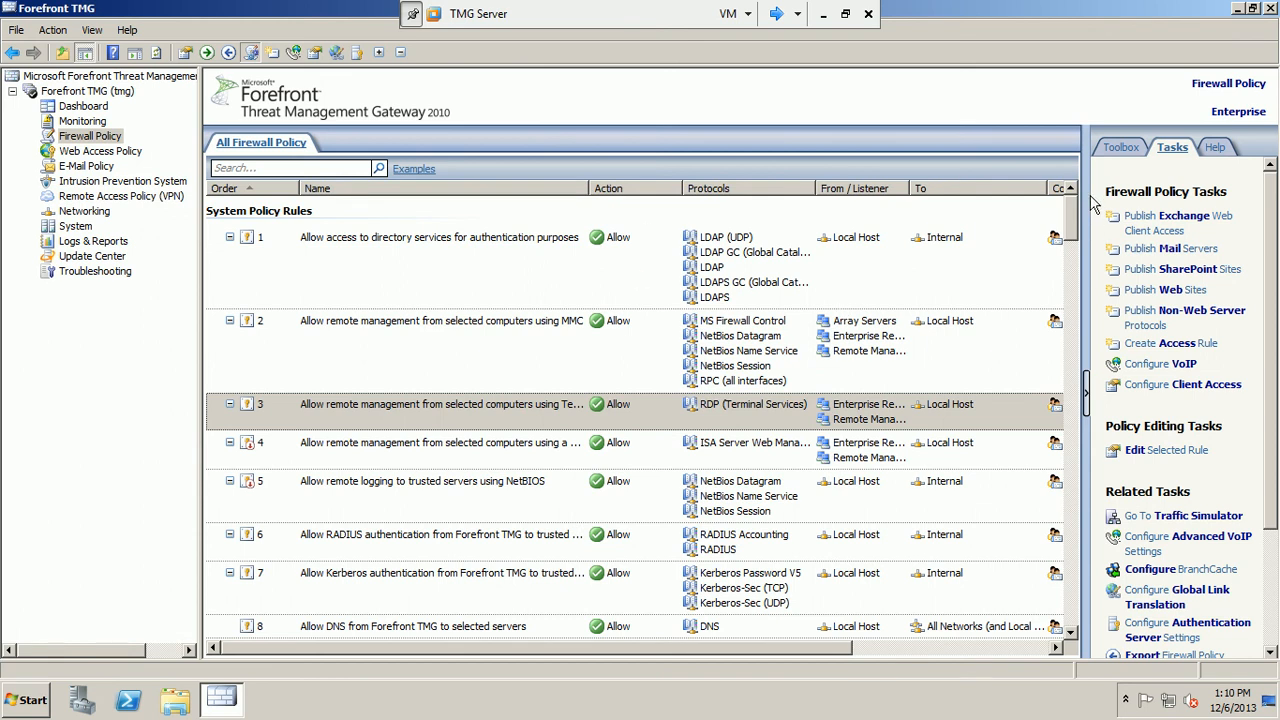
Open the System Policy Editor and look through its configuration groups, including Remote Monitoring.
mouse_move(1073, 214)
left_mouse_down()
mouse_move(1069, 478)
mouse_move(1079, 230)
left_mouse_up()
left_click_drag(1276, 372, 1277, 568)
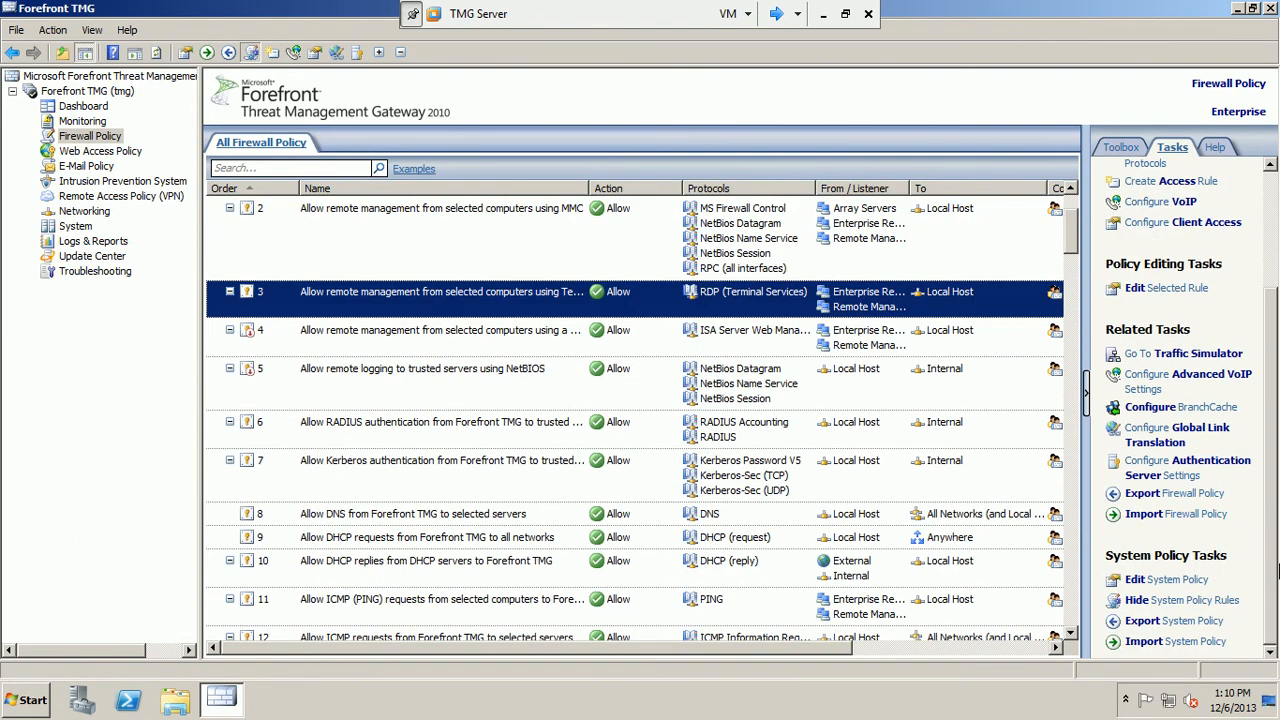
left_click(1177, 581)
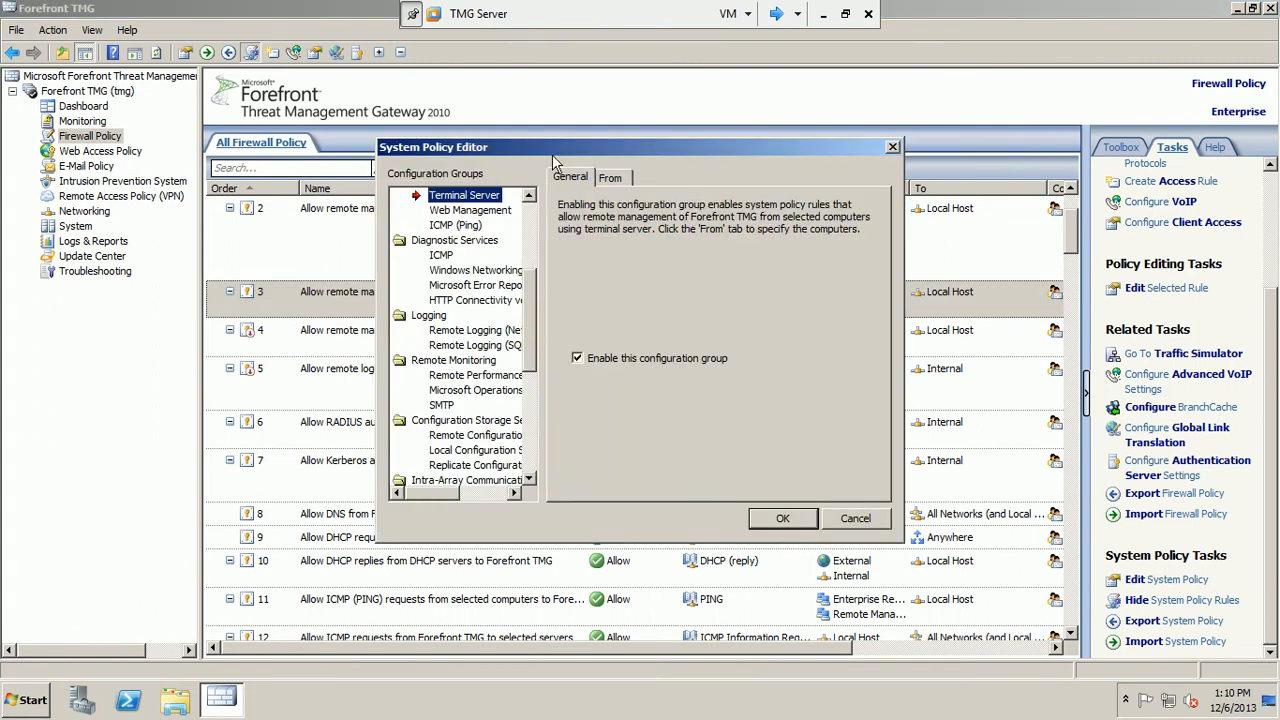
scroll(526, 307, "down", 1)
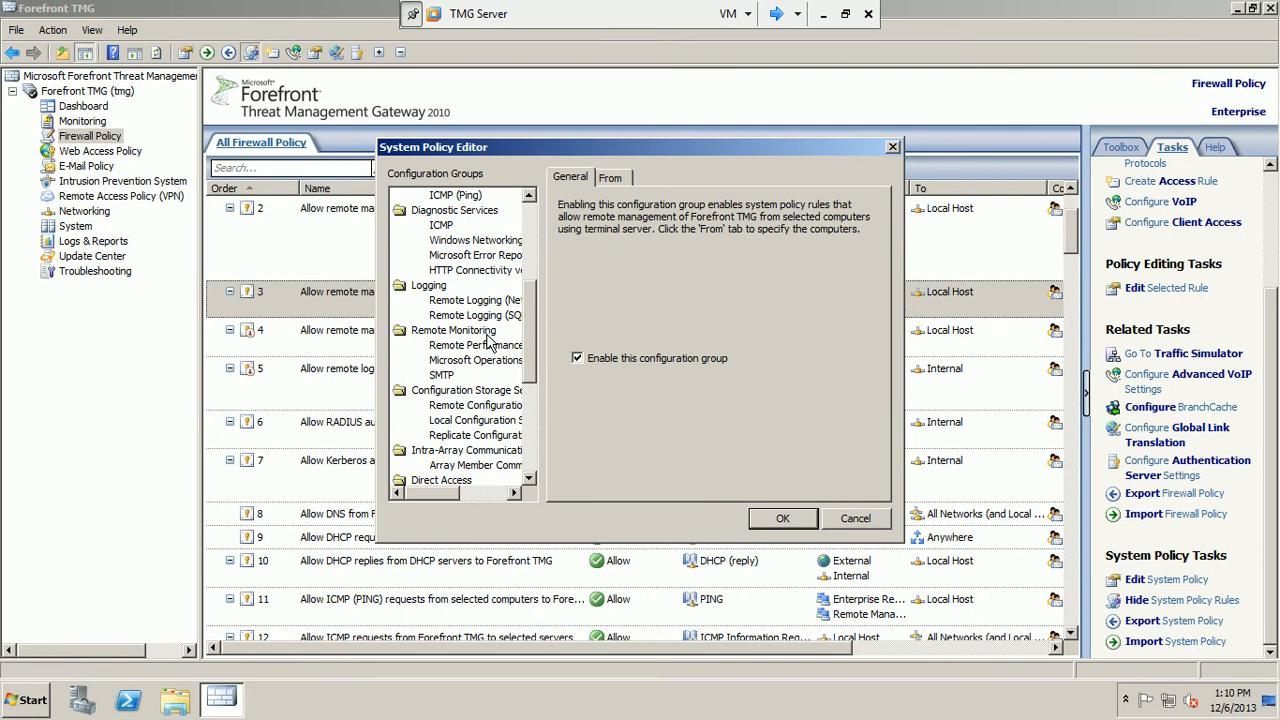
left_click(491, 345)
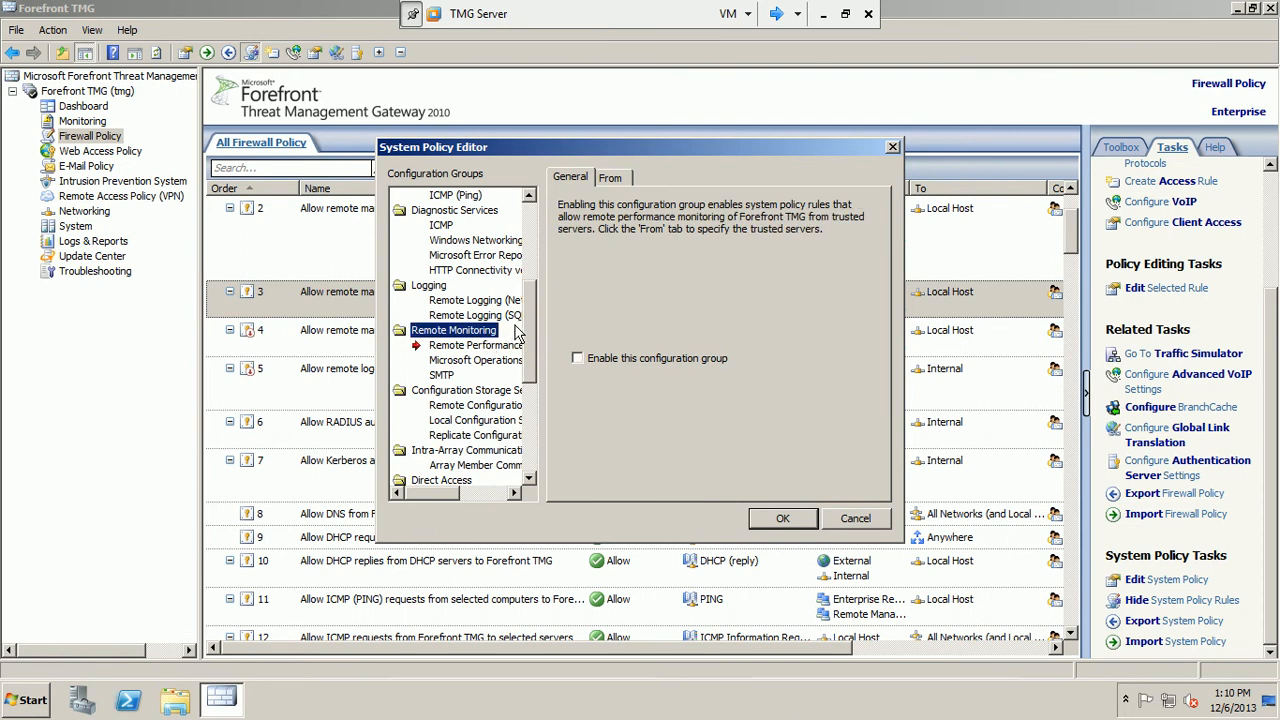
left_click_drag(529, 352, 529, 362)
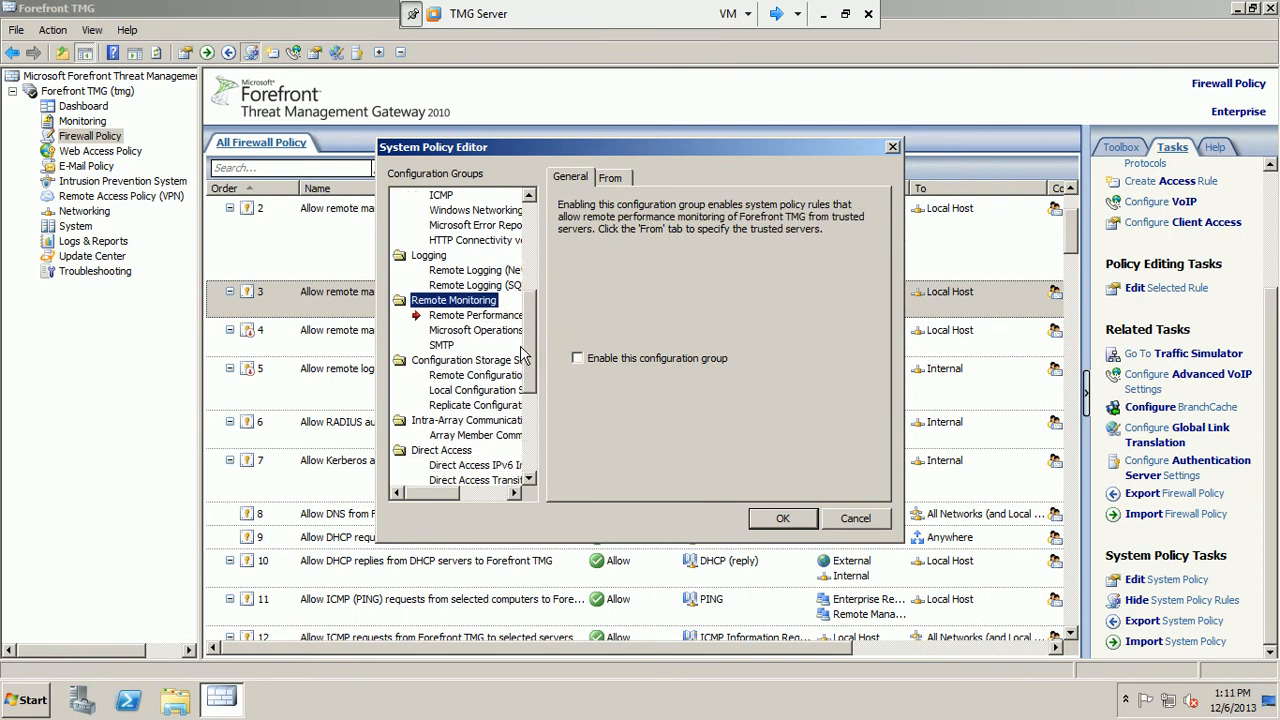
scroll(533, 358, "down", 1)
left_click_drag(533, 358, 529, 297)
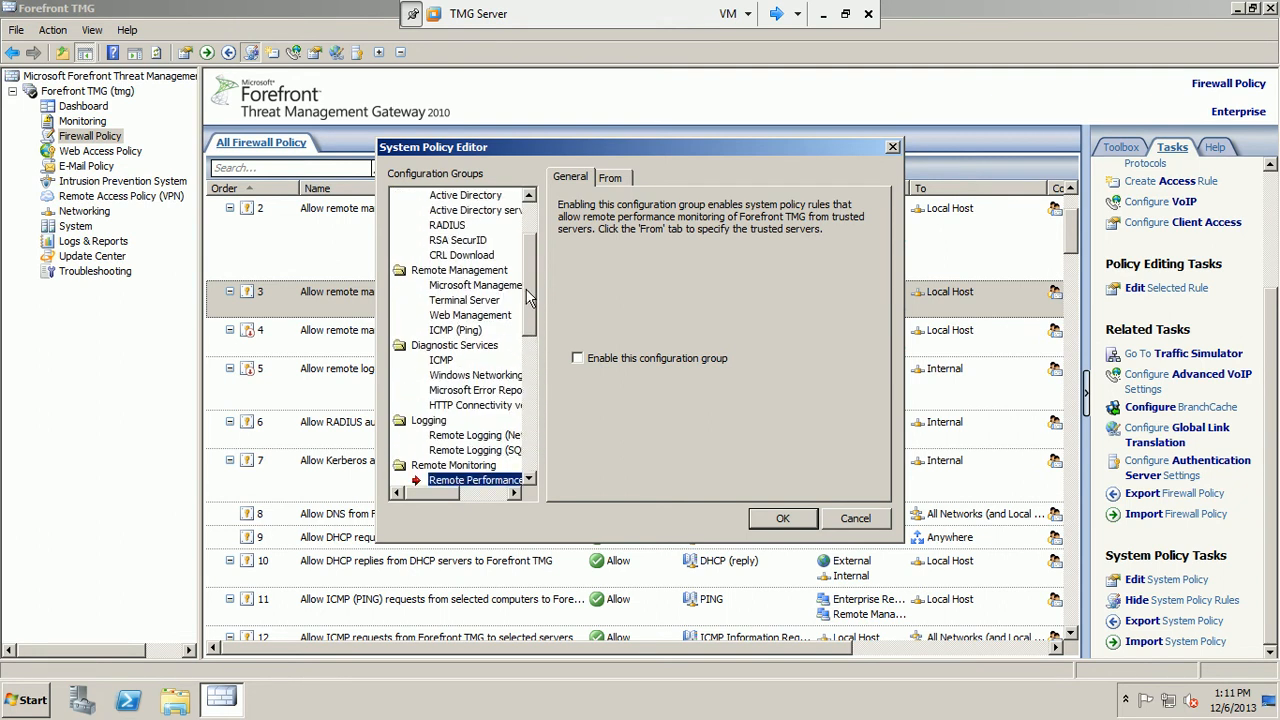
Begin adding a traffic source to Remote Management's Microsoft Management Console group and look through the available networks.
left_click(477, 270)
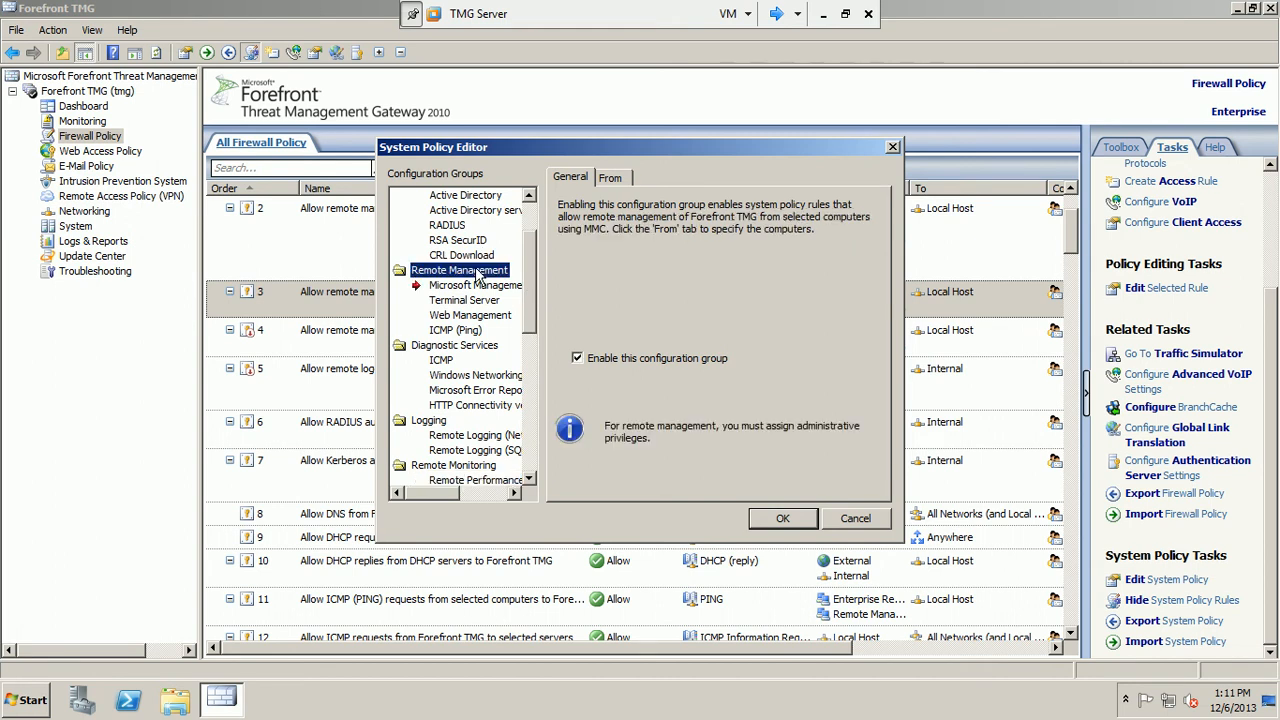
left_click(614, 179)
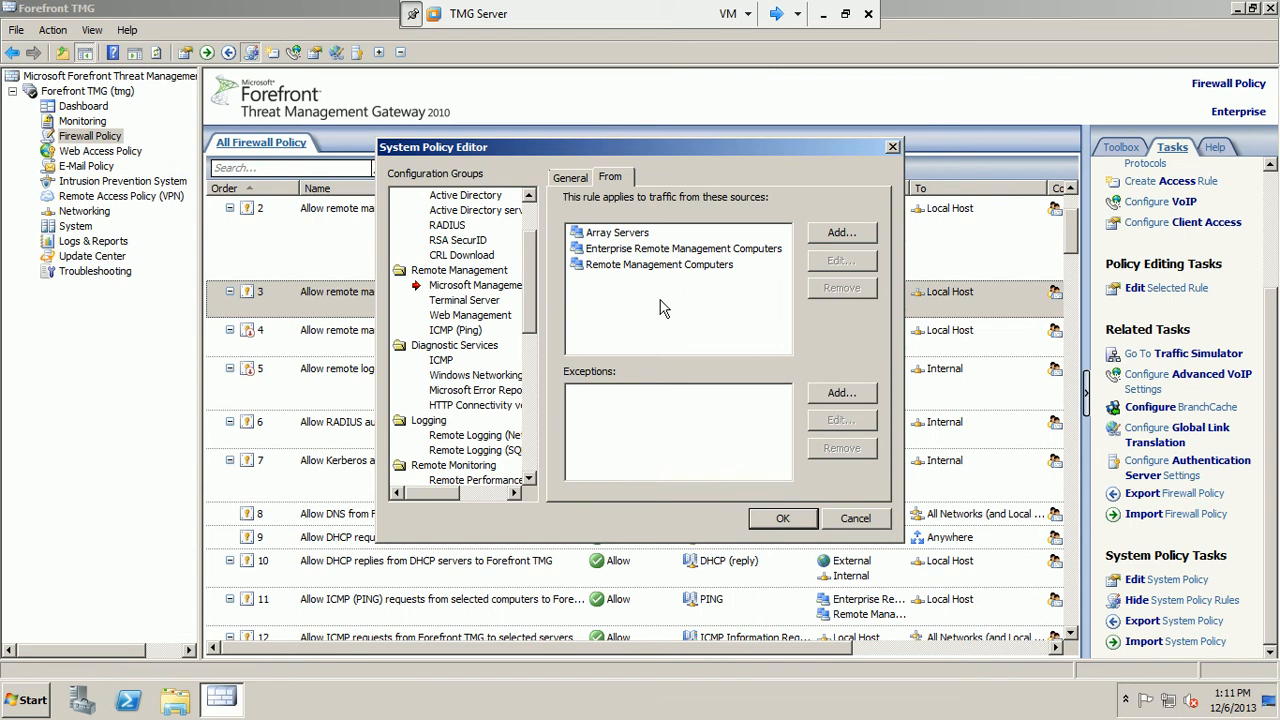
left_click(824, 238)
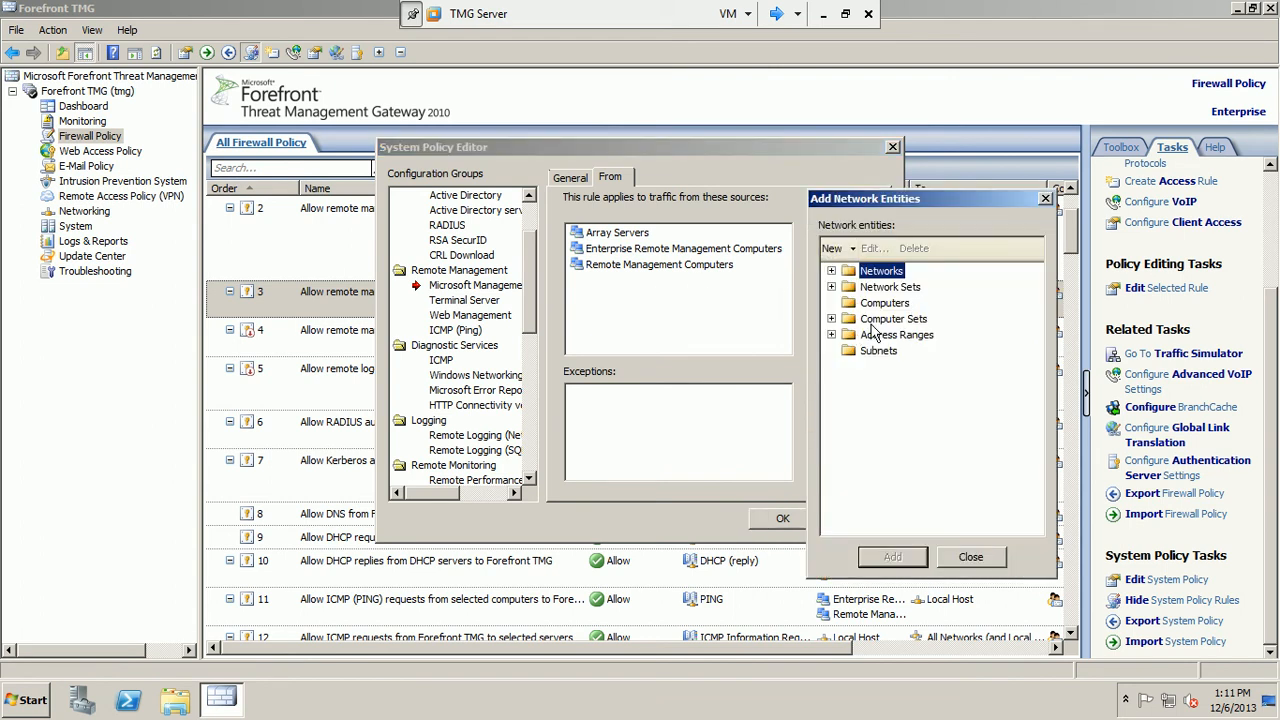
left_click(831, 271)
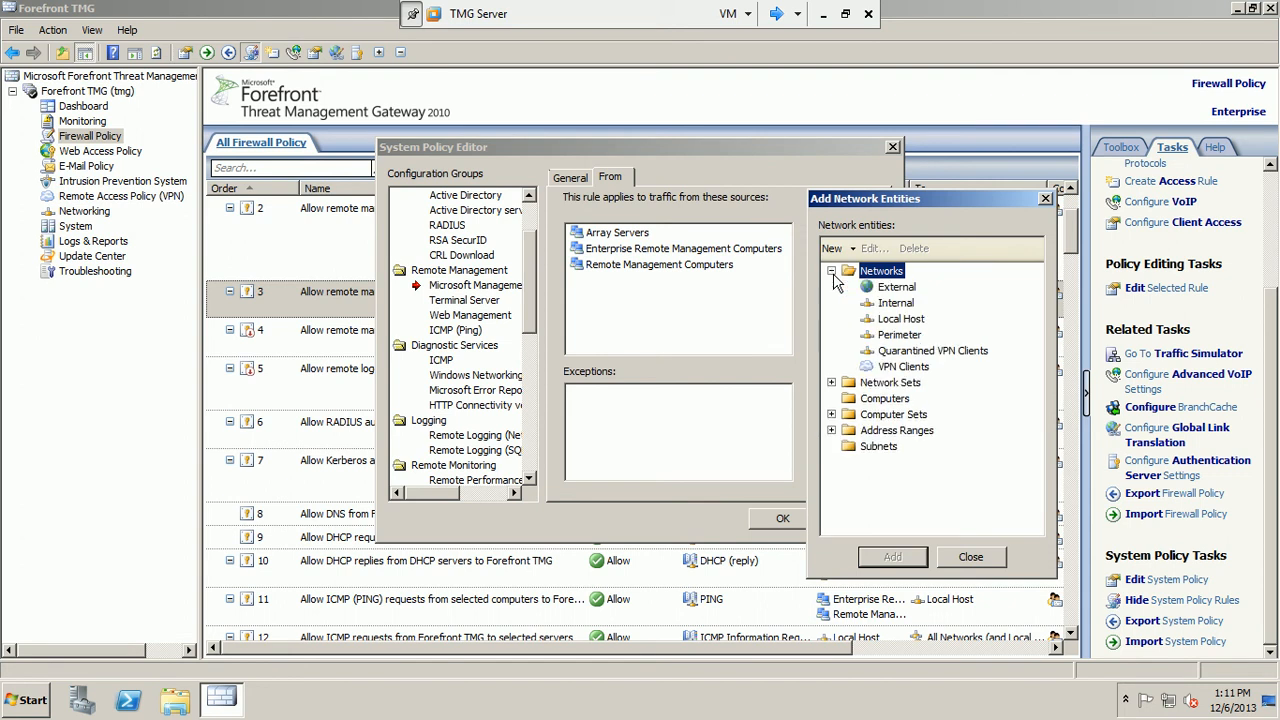
left_click(831, 271)
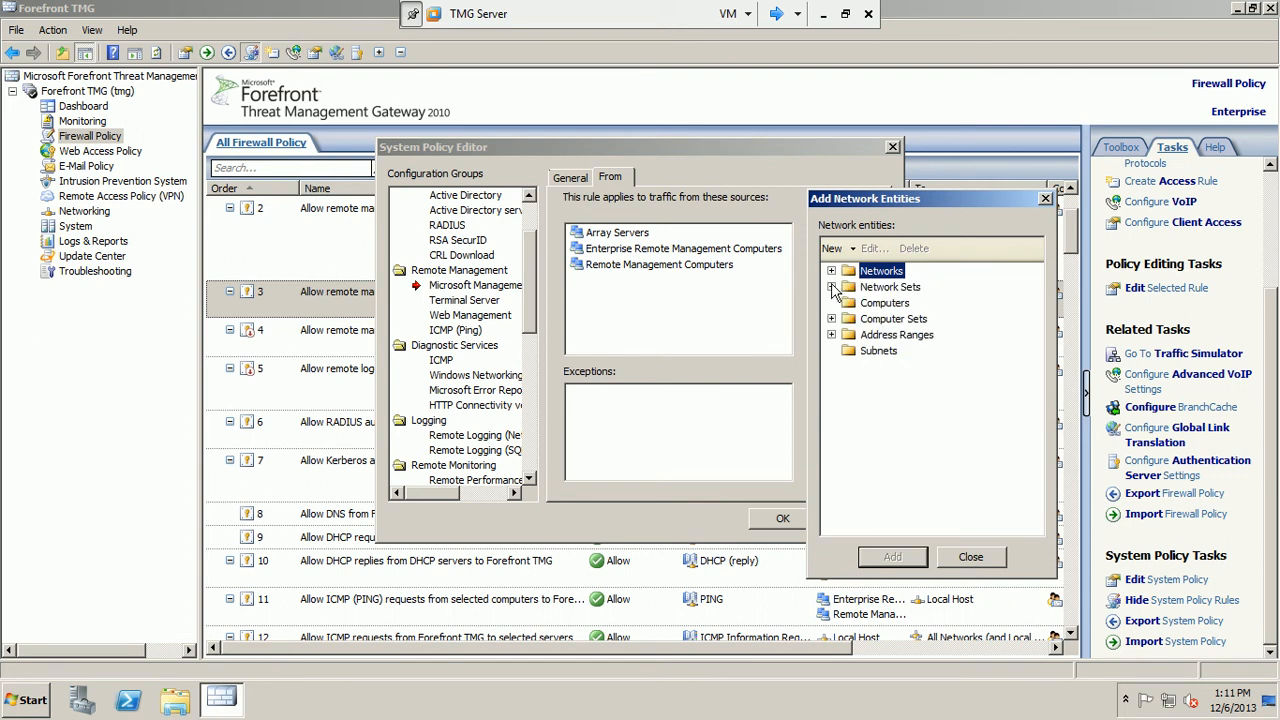
Start a new computer rule element among the network entities and name it dc.
left_click(848, 304)
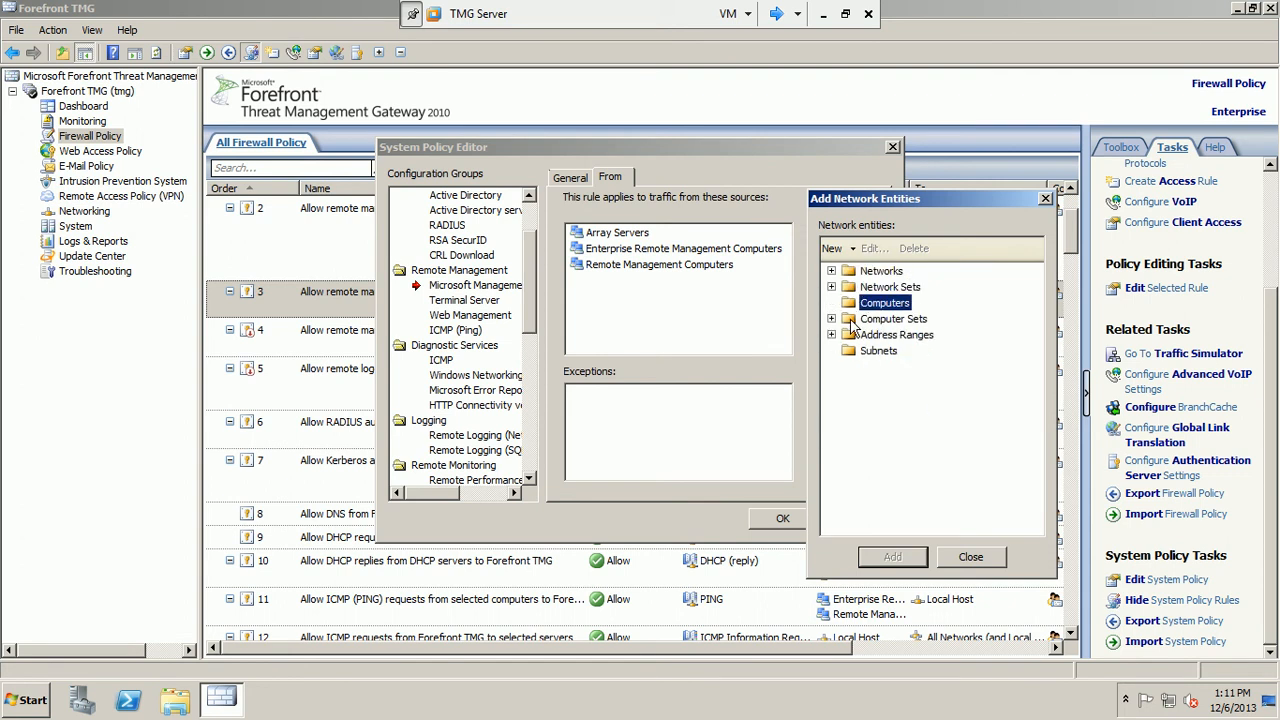
left_click(831, 318)
left_click(831, 302)
left_click(833, 248)
left_click(870, 301)
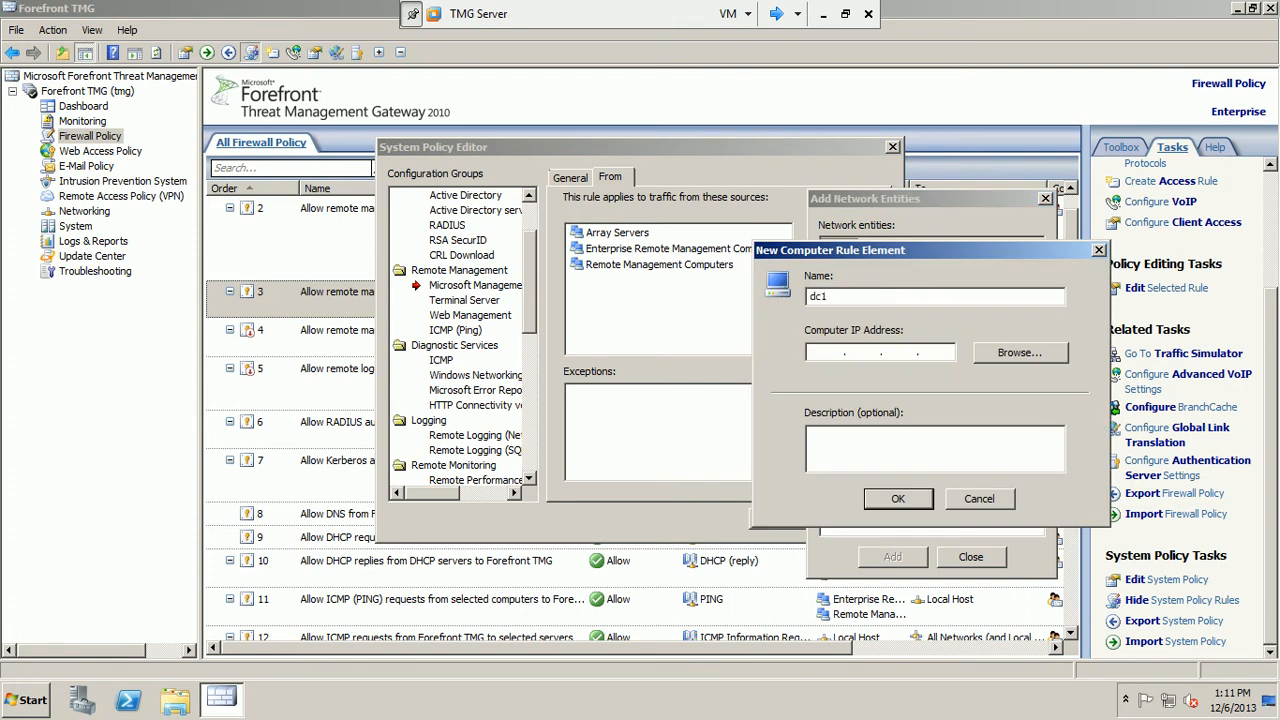
Try looking up server dc's internal IP address, cancel the lookup, and begin the computer's IP address with 172.168.
left_click(992, 354)
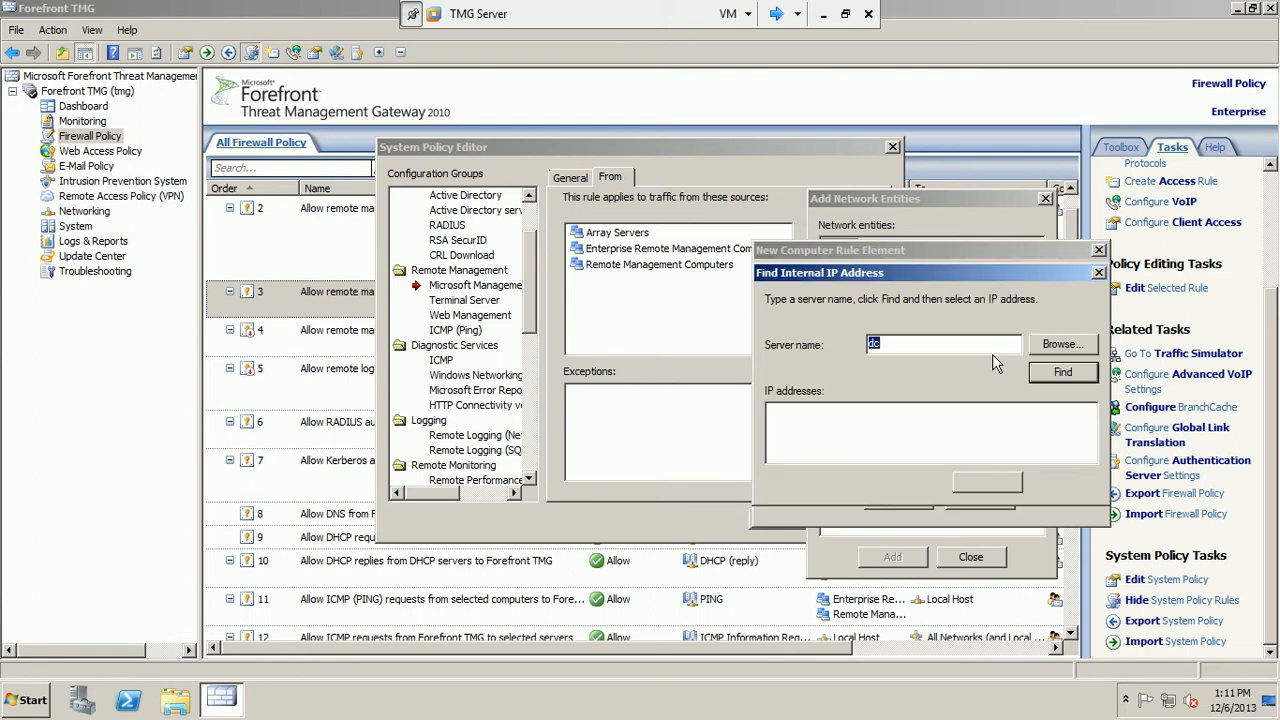
left_click(1042, 373)
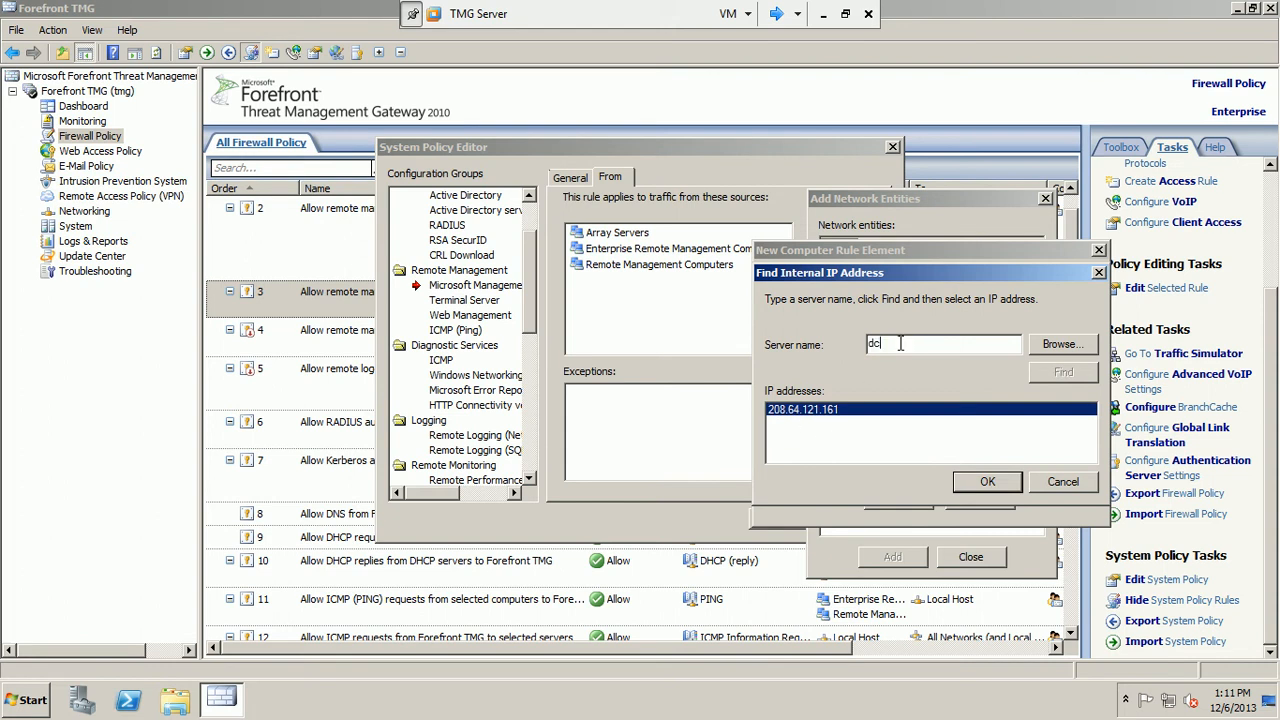
type("1")
left_click(1063, 483)
left_click(811, 355)
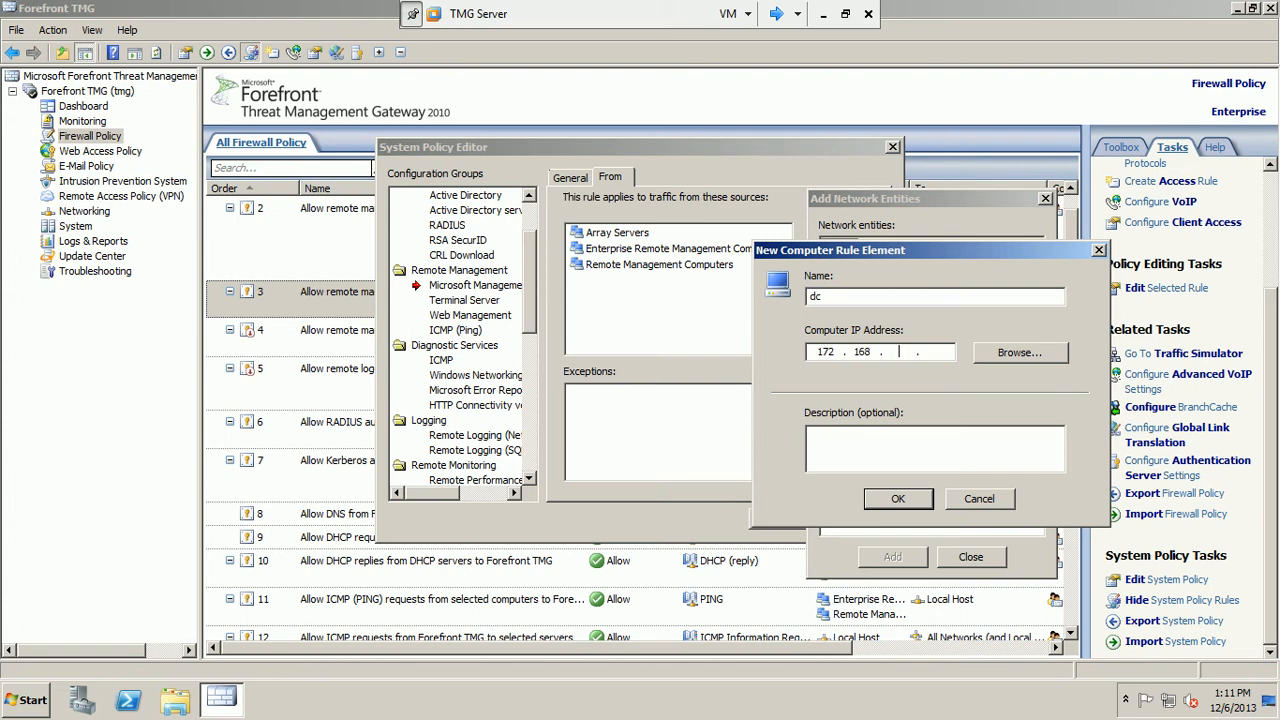
Switch to the dc1 virtual machine and display its basic system information to check the computer name.
left_click(776, 14)
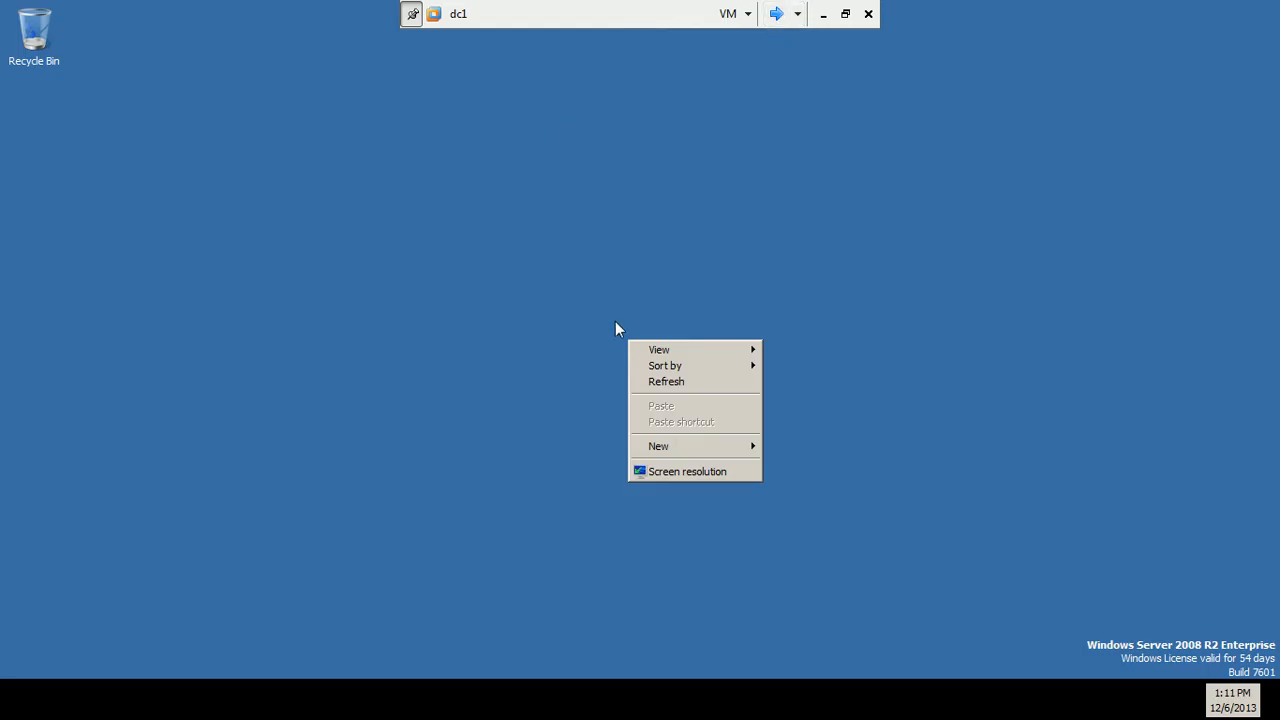
left_click(655, 384)
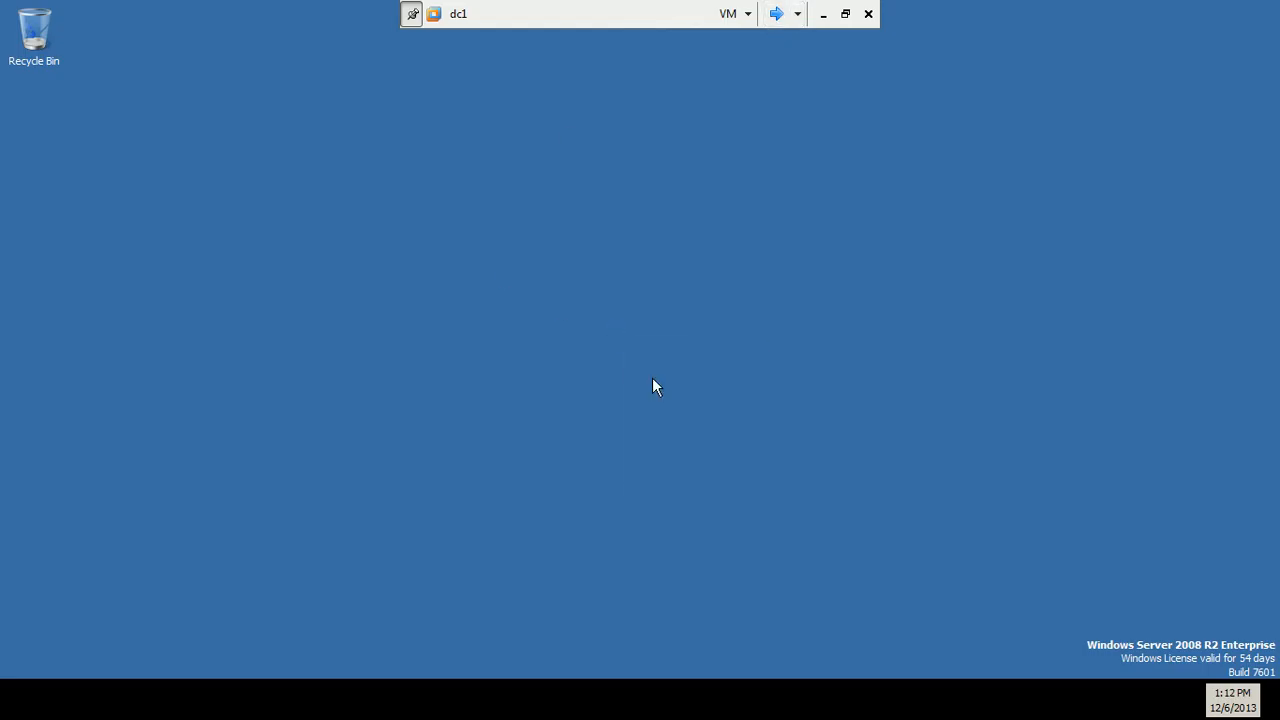
left_click(3, 708)
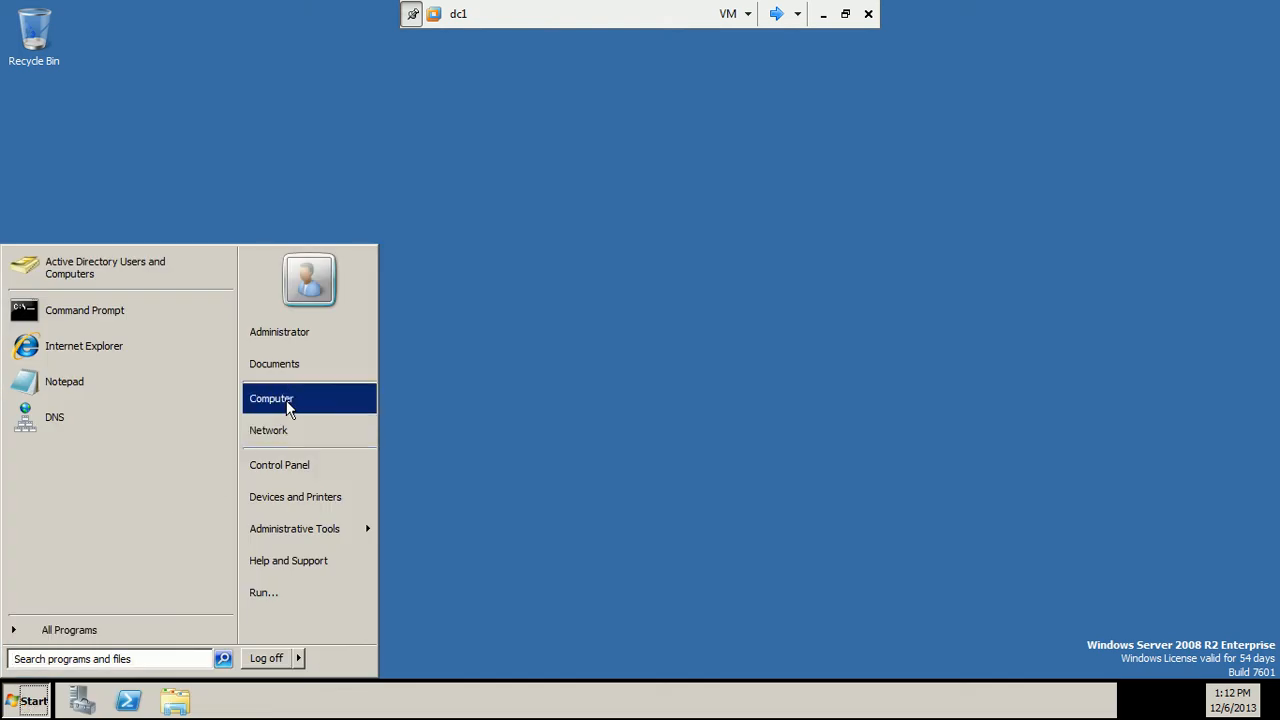
right_click(286, 400)
left_click(337, 531)
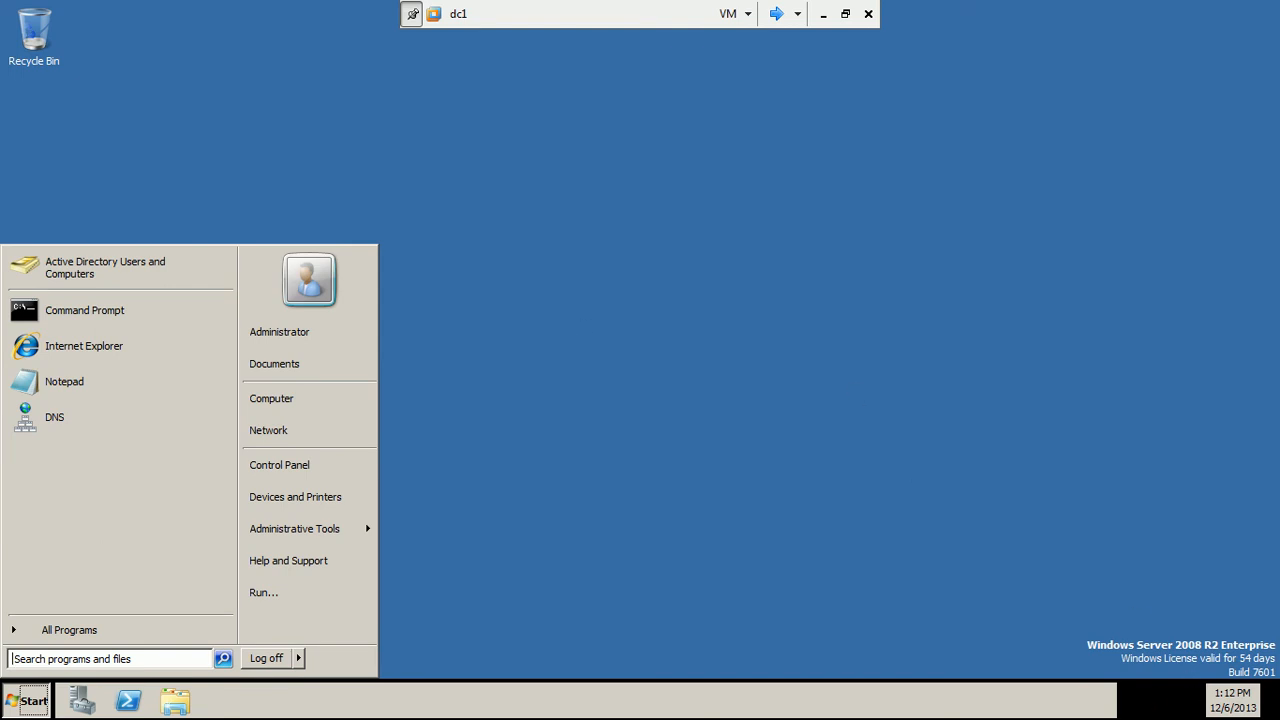
left_click(446, 333)
right_click(217, 316)
left_click(240, 358)
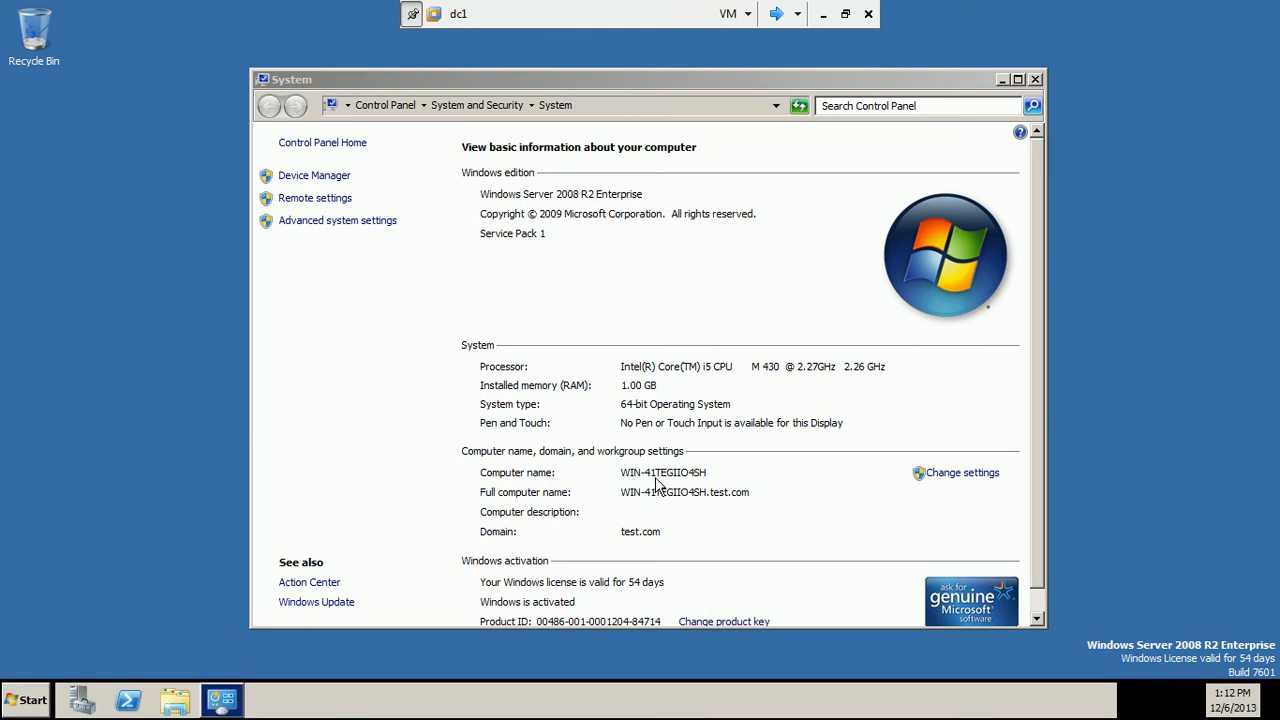
Run ipconfig in a command prompt to check dc1's IPv4 address, and close the command prompt and System windows.
left_click(15, 708)
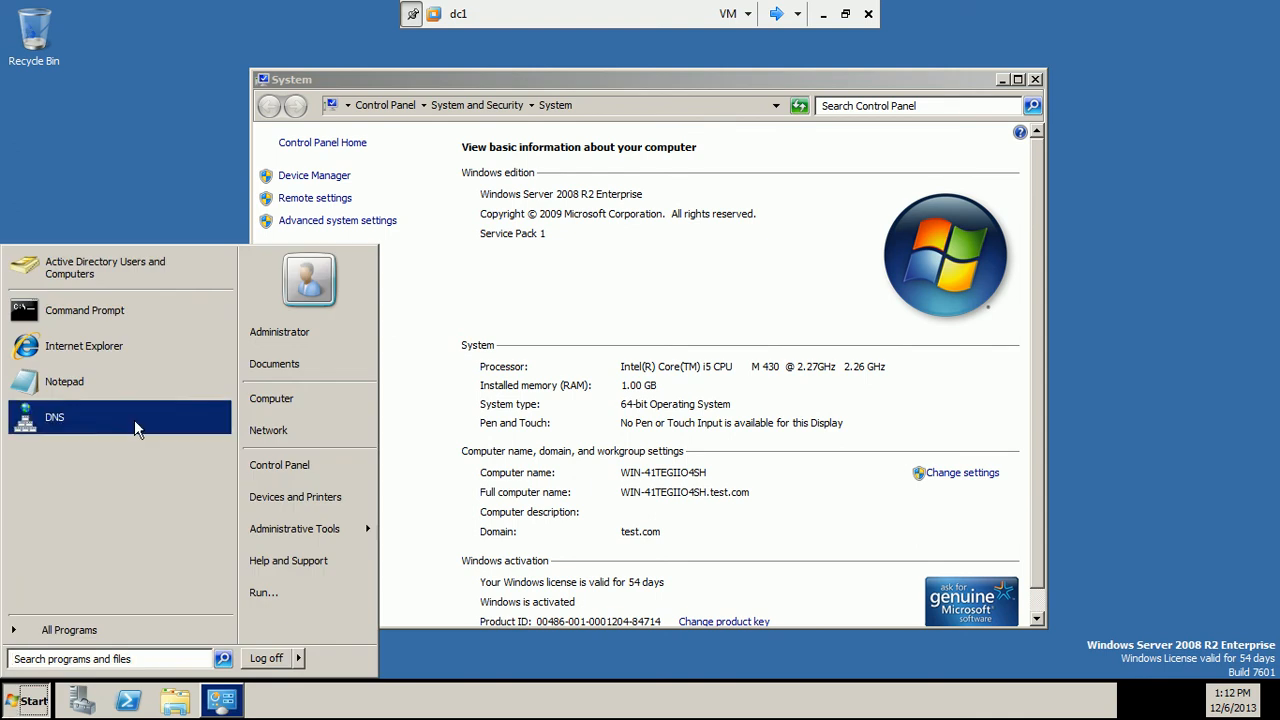
left_click(122, 317)
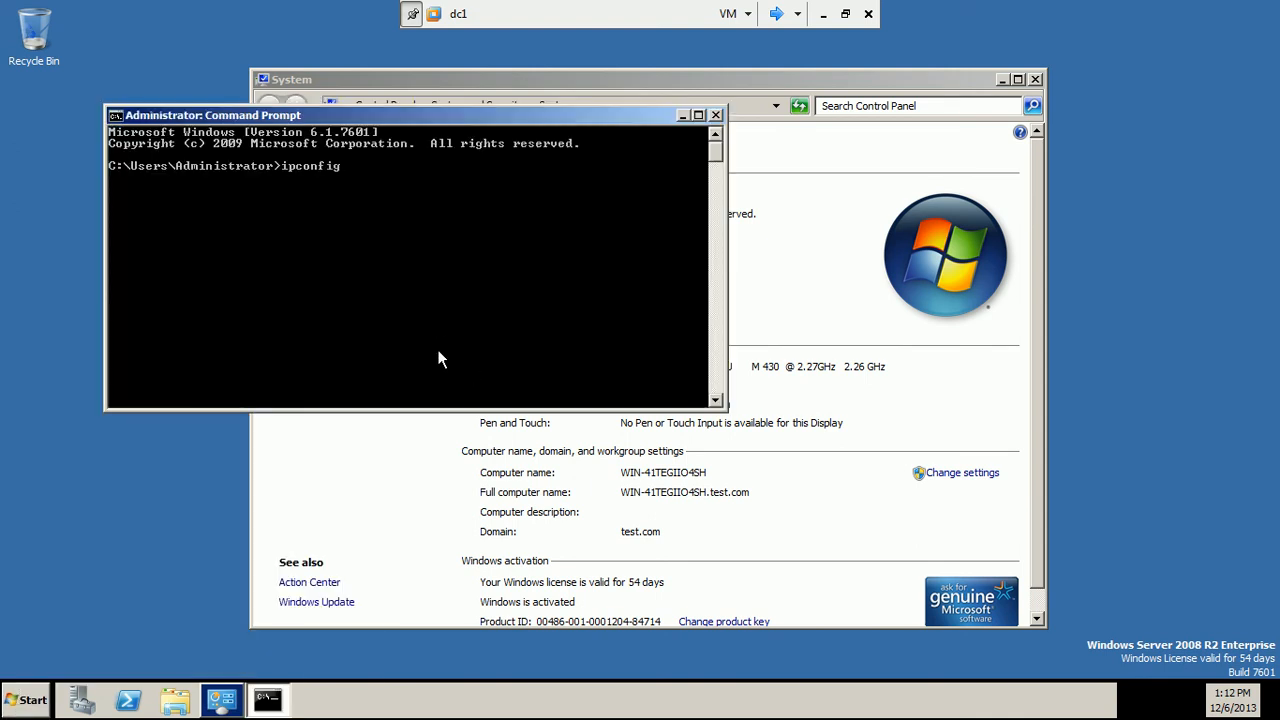
type("ipconfig")
key("Return")
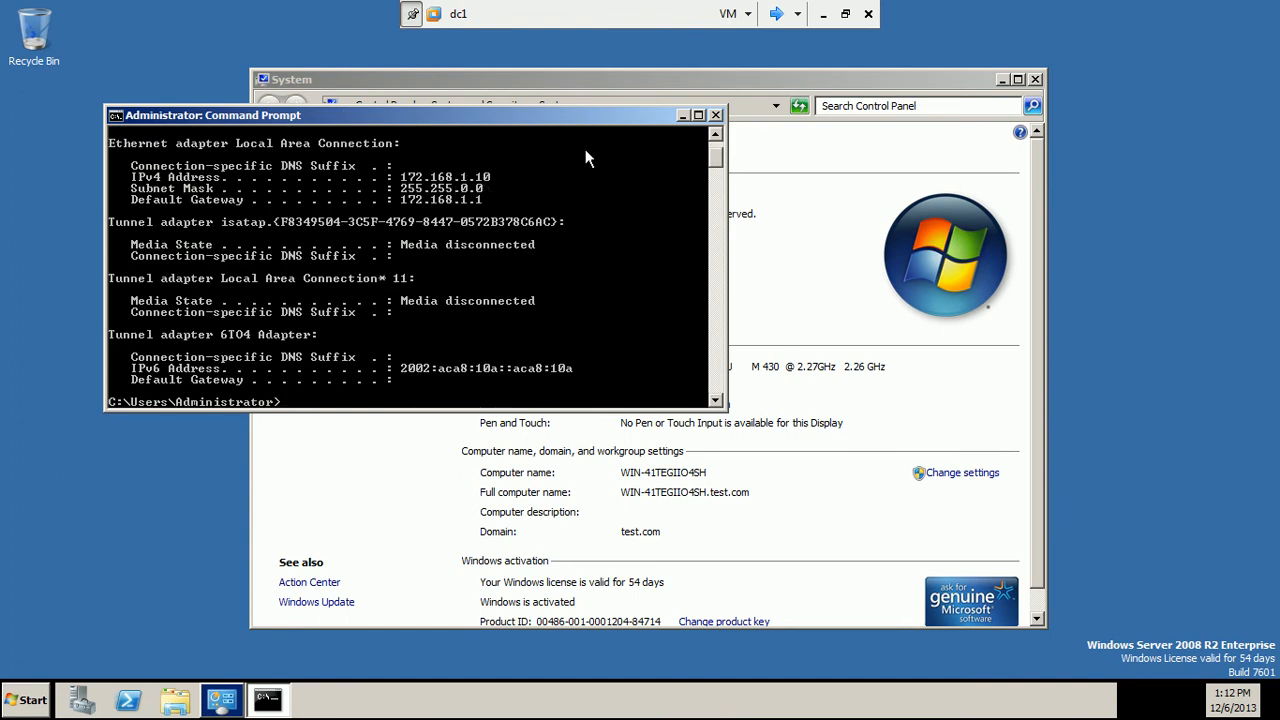
left_click(716, 115)
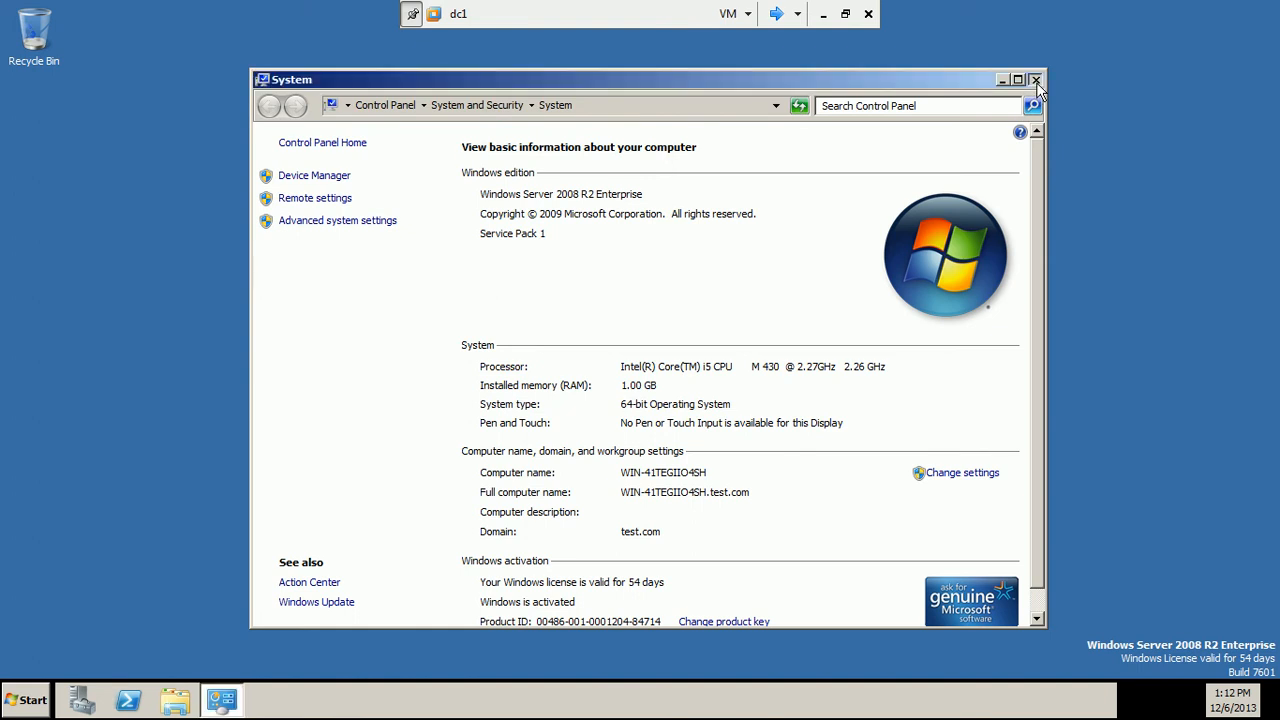
left_click(1035, 79)
Switch back to the TMG Server virtual machine and complete the new computer's IP address as 172.168.1.10.
left_click(775, 18)
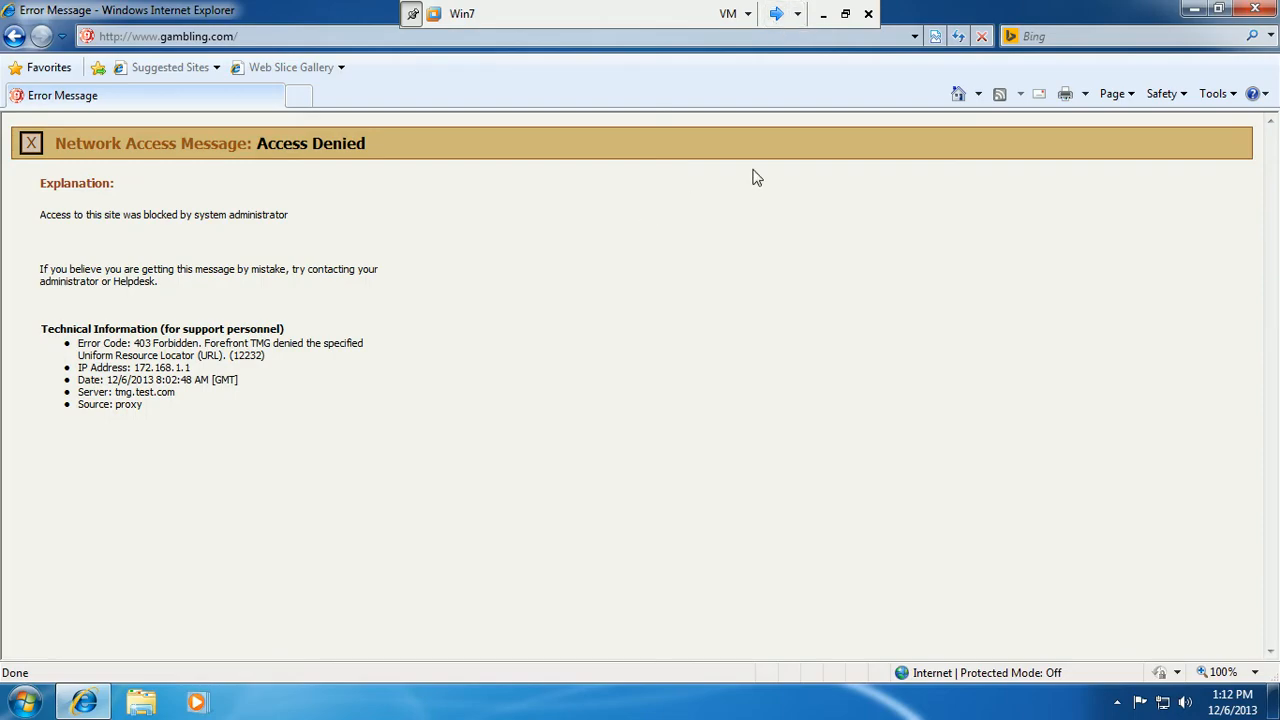
left_click(775, 14)
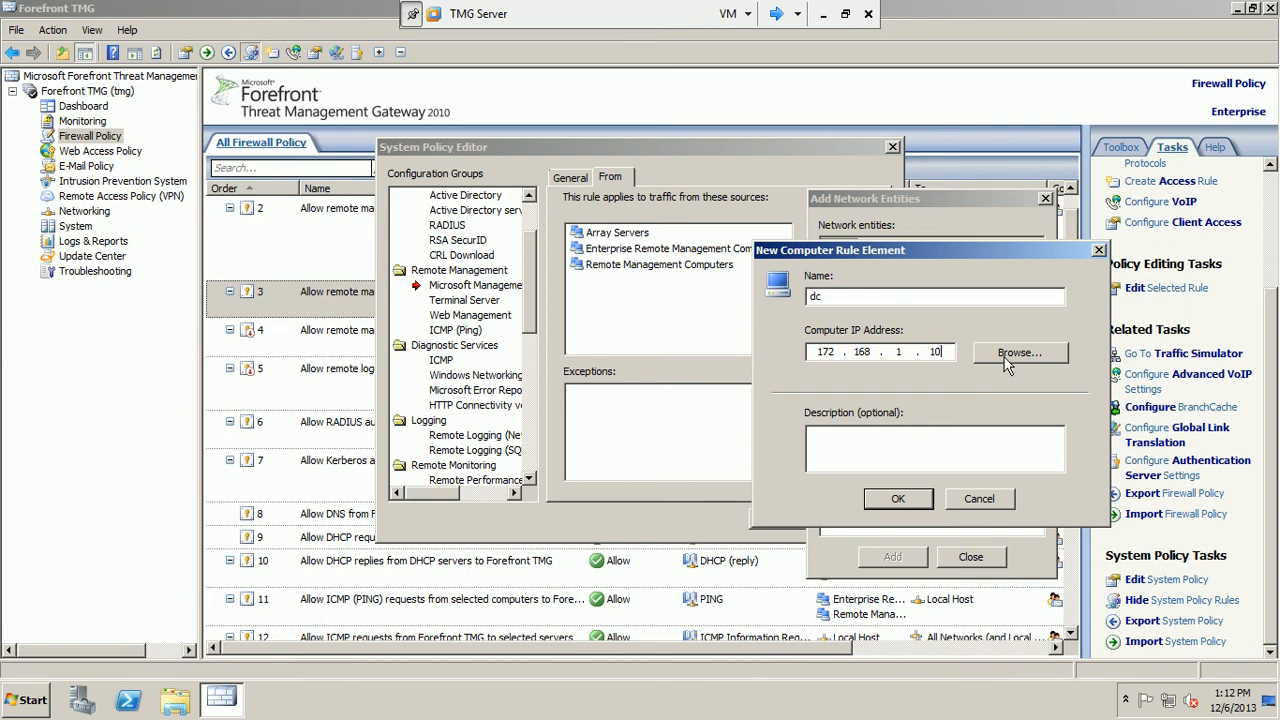
Confirm the new dc computer element and add it to the Microsoft Management rule's traffic sources.
left_click(900, 499)
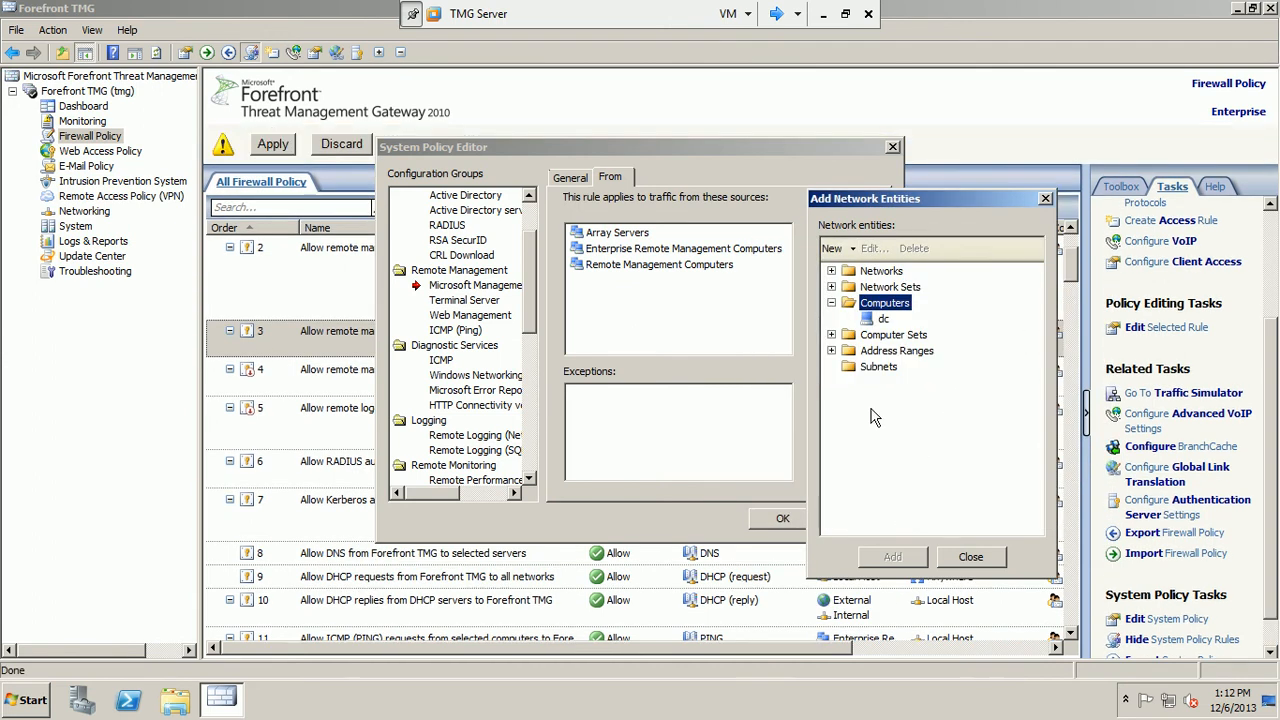
left_click(883, 319)
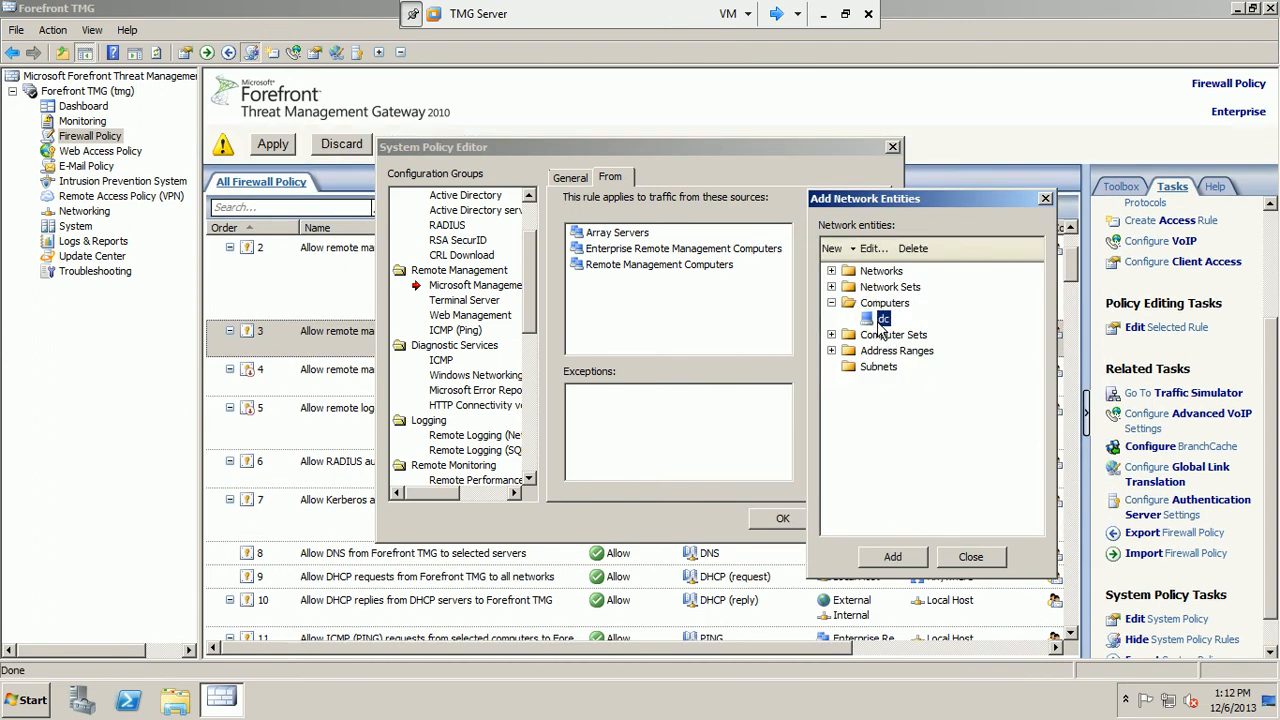
left_click(906, 562)
left_click(965, 562)
left_click(595, 280)
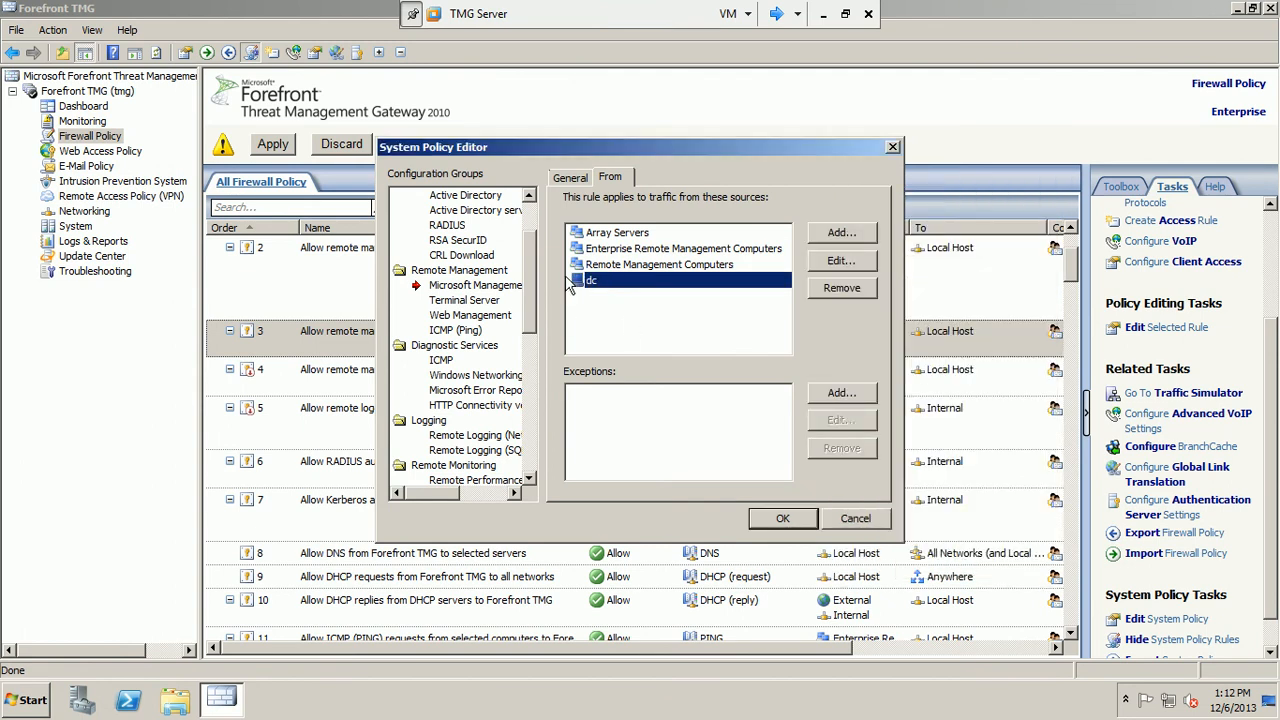
Cycle through the dc1 and Win7 virtual machines and return to the TMG Server virtual machine.
left_click(776, 13)
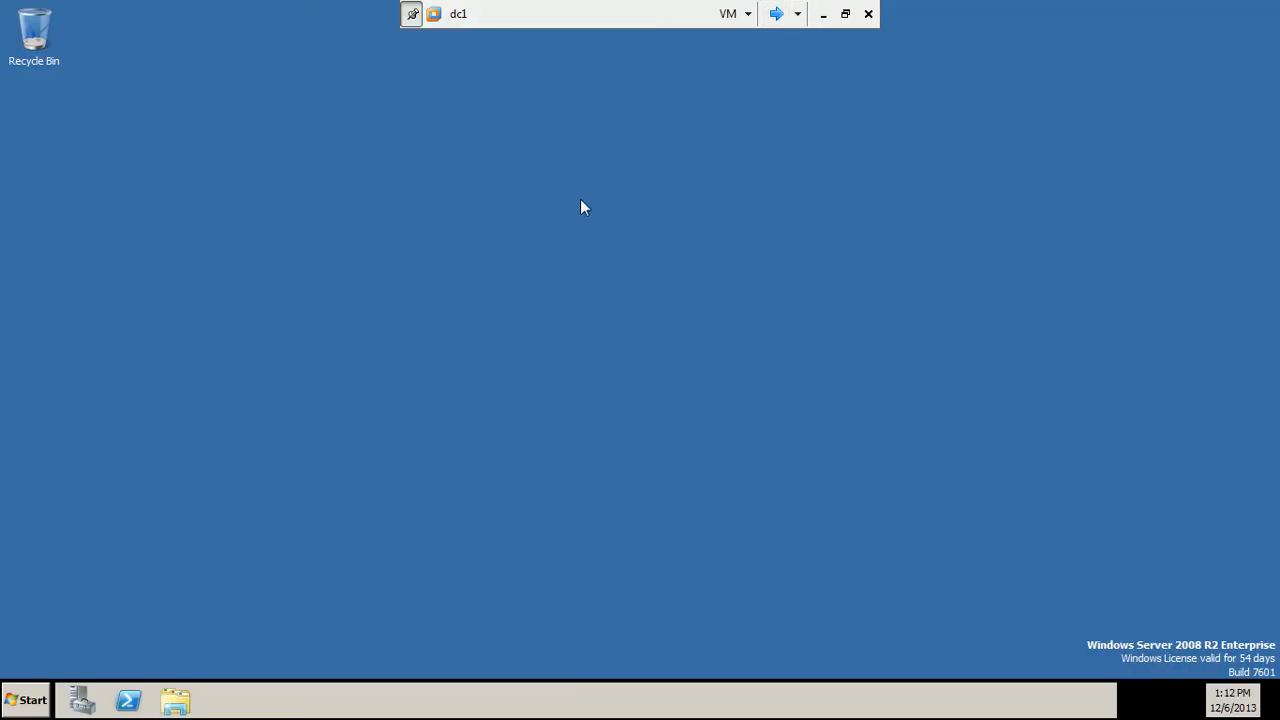
left_click(776, 13)
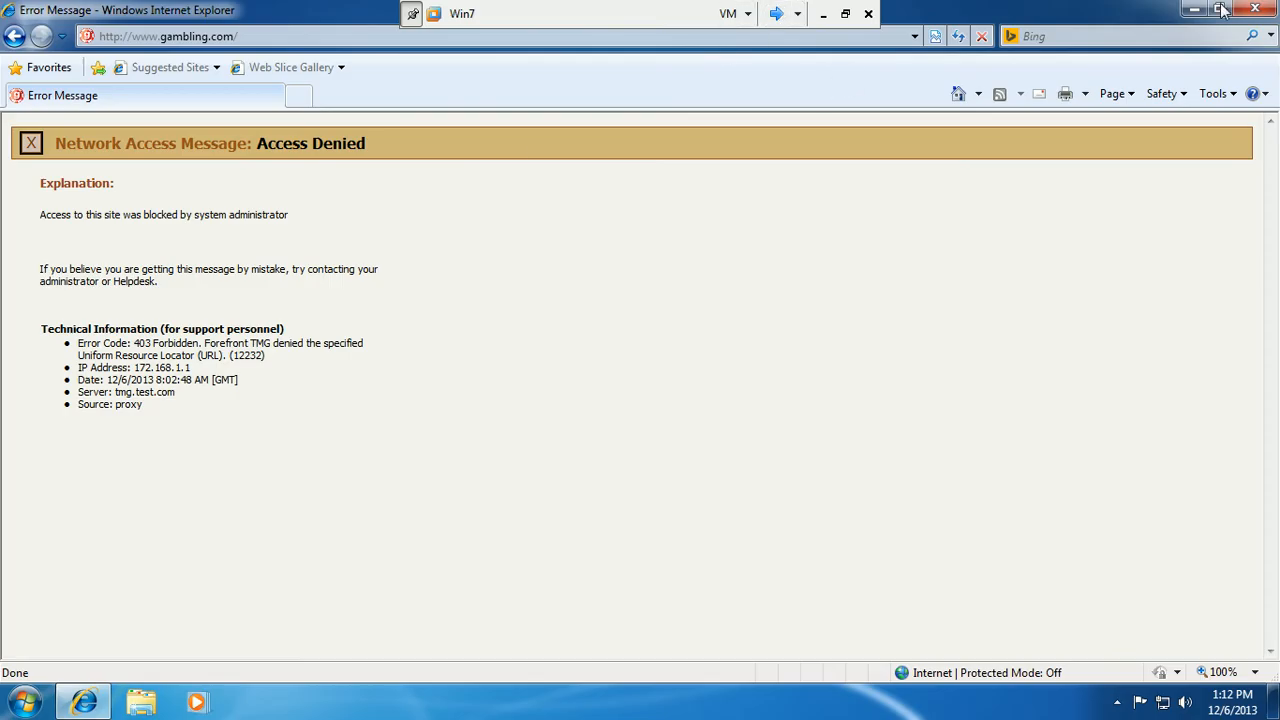
left_click(776, 13)
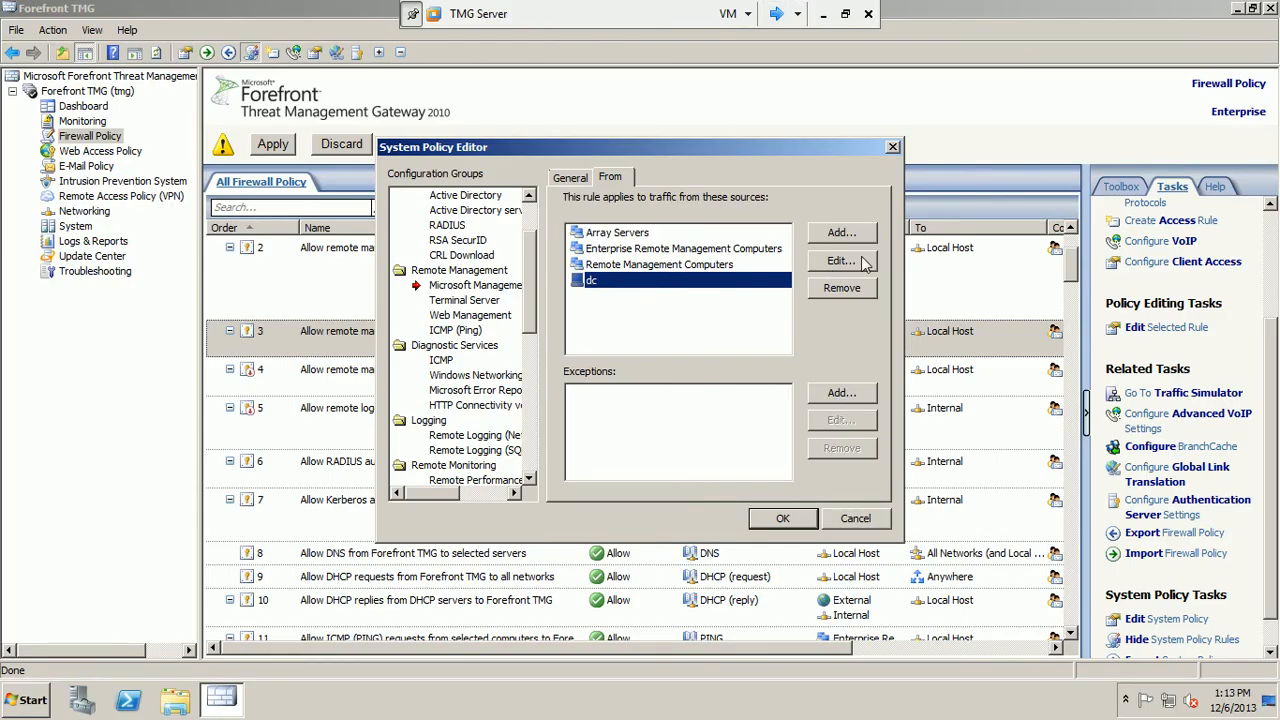
Remove dc from the rule's traffic sources and start a new computer rule element.
left_click(842, 288)
left_click(842, 233)
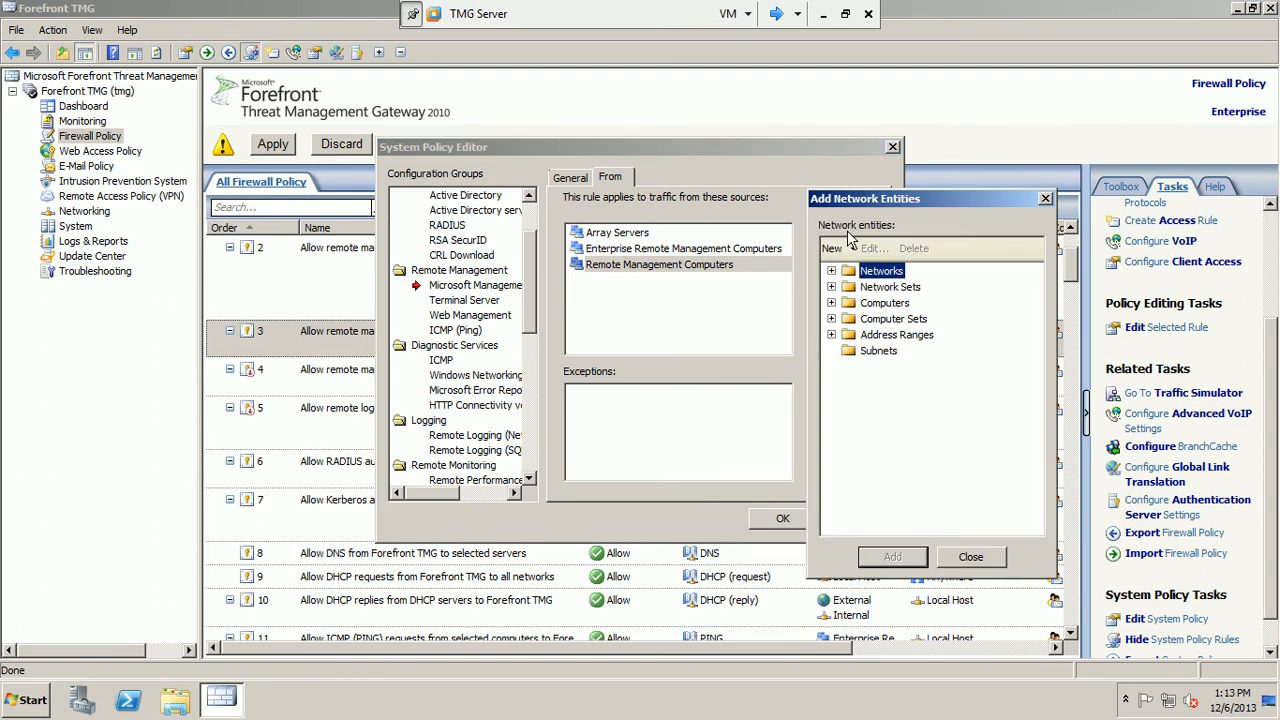
left_click(832, 271)
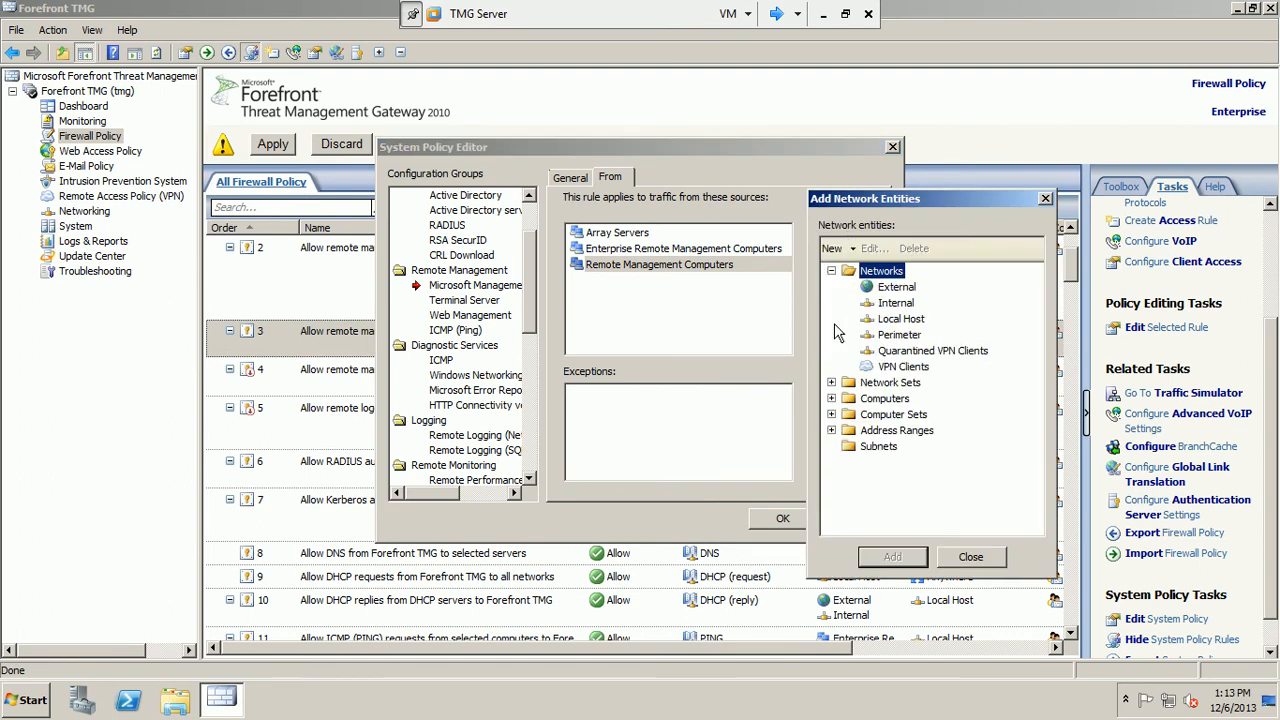
left_click(833, 248)
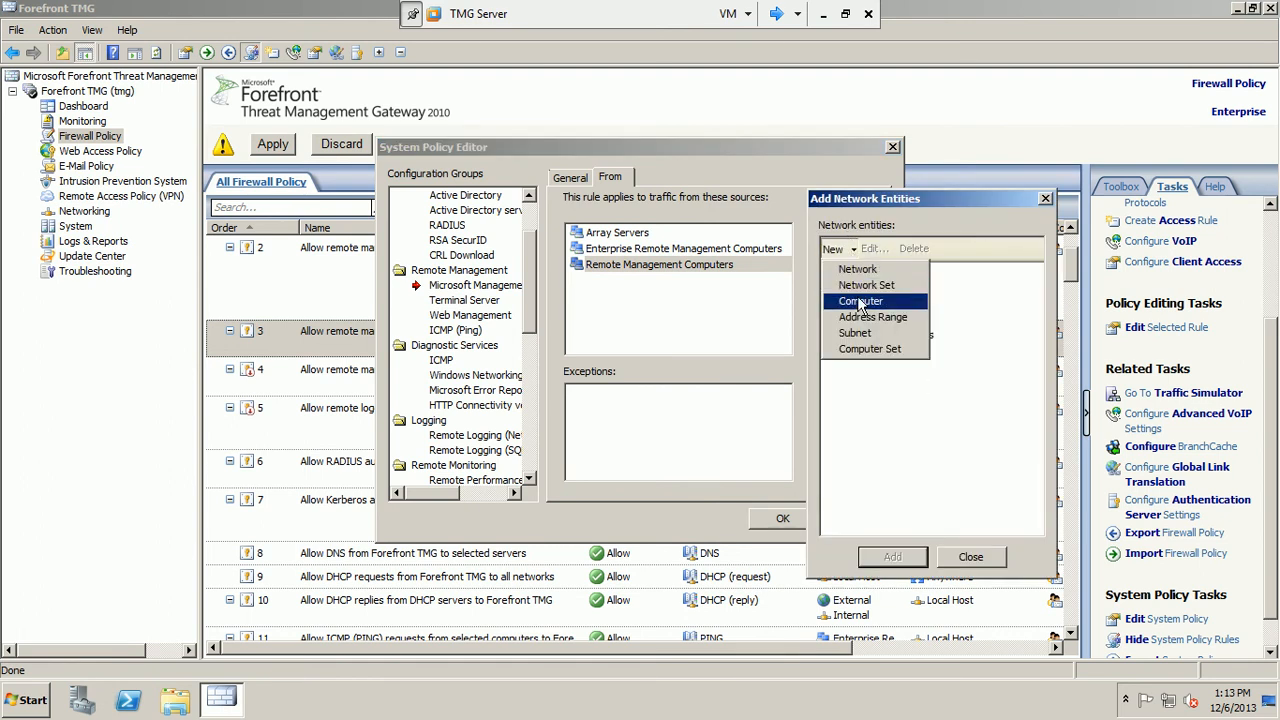
left_click(859, 297)
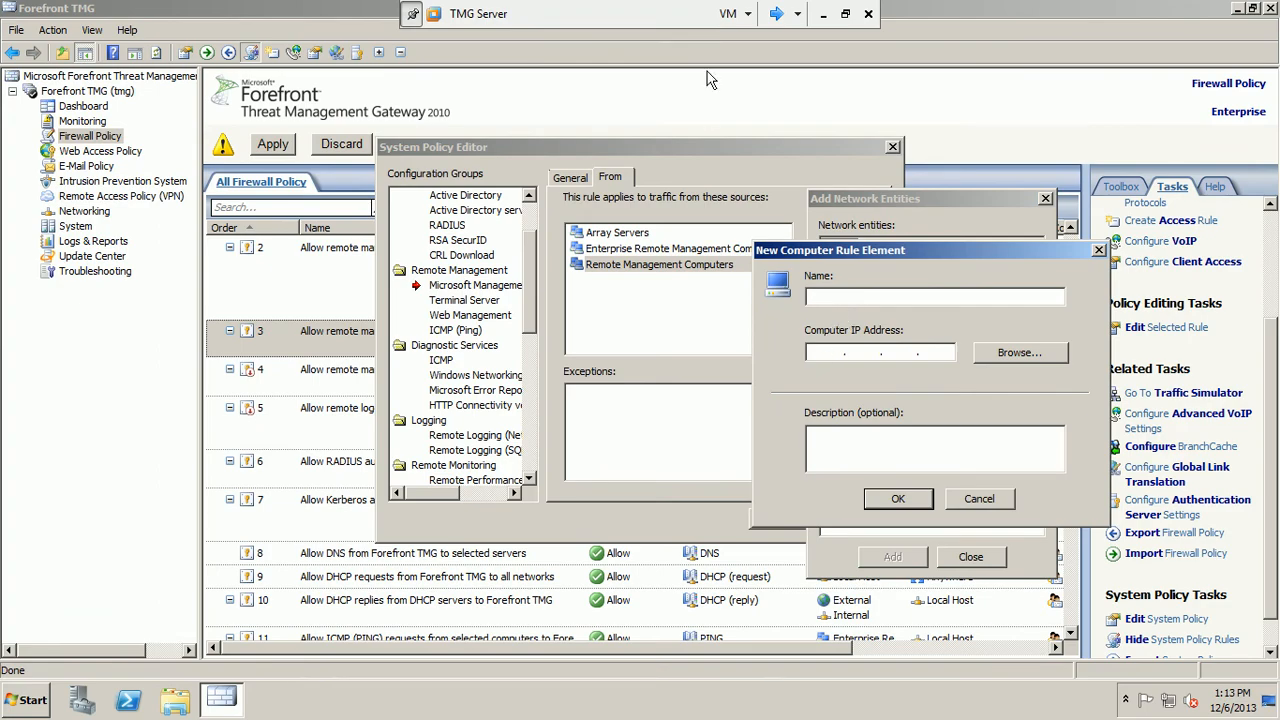
Switch to the Win7 virtual machine, closing its browser, and view its basic system information to check the computer name.
left_click(776, 14)
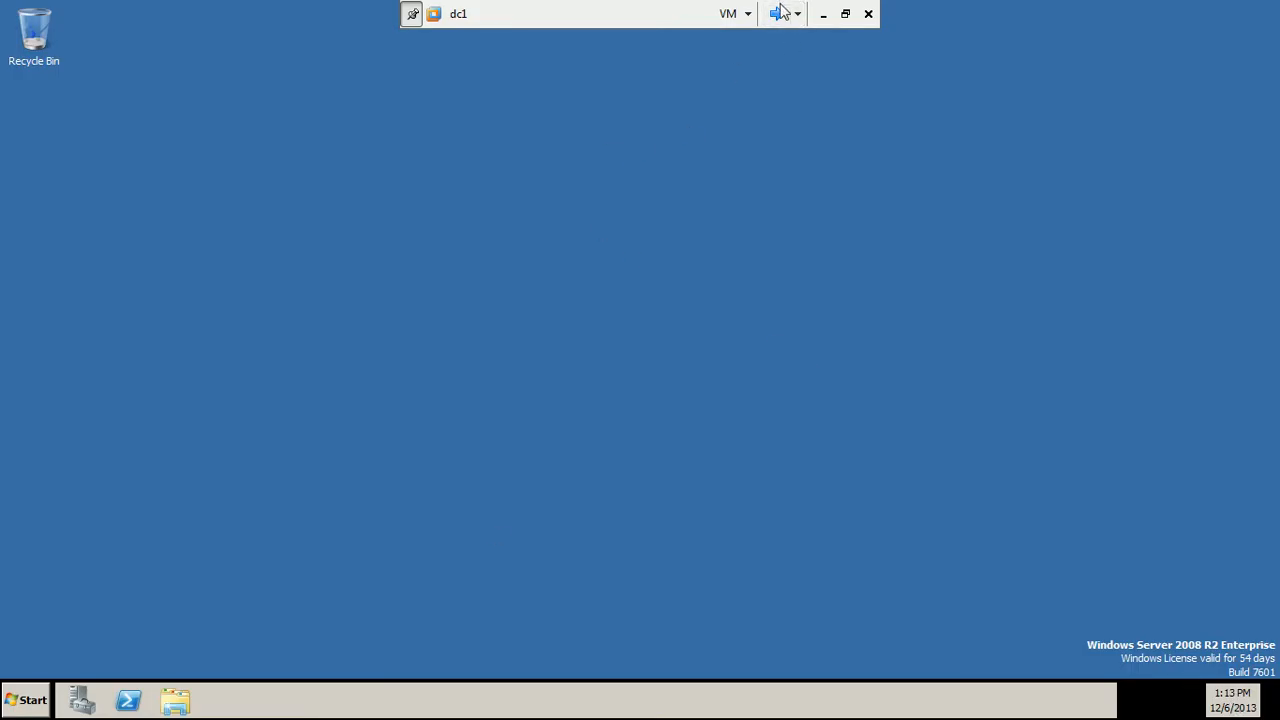
left_click(776, 14)
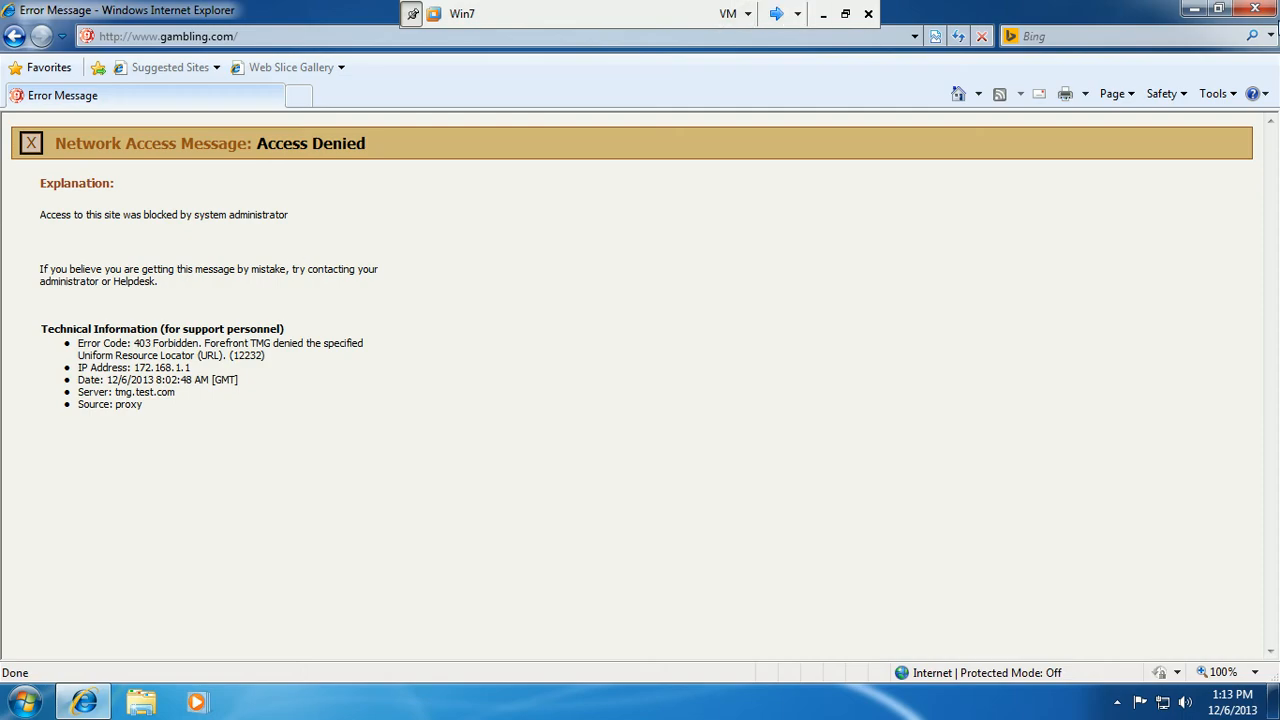
left_click(1255, 9)
left_click(30, 702)
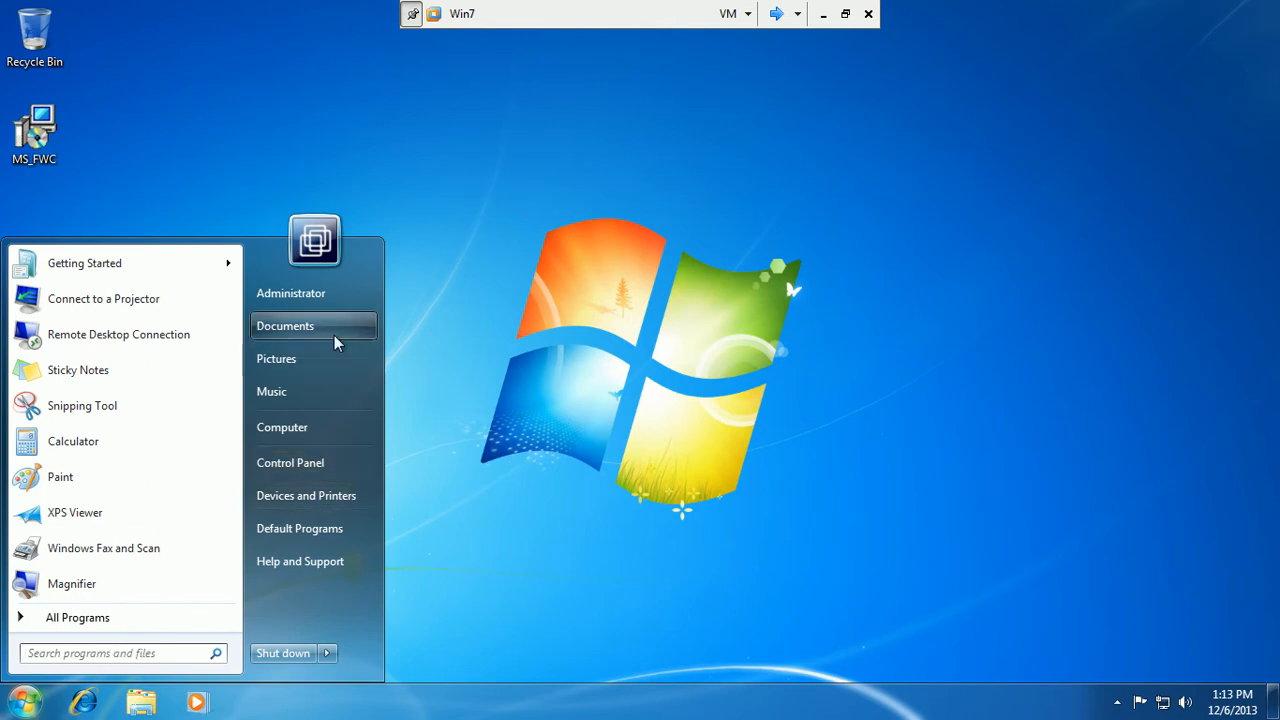
left_click(480, 332)
key("super")
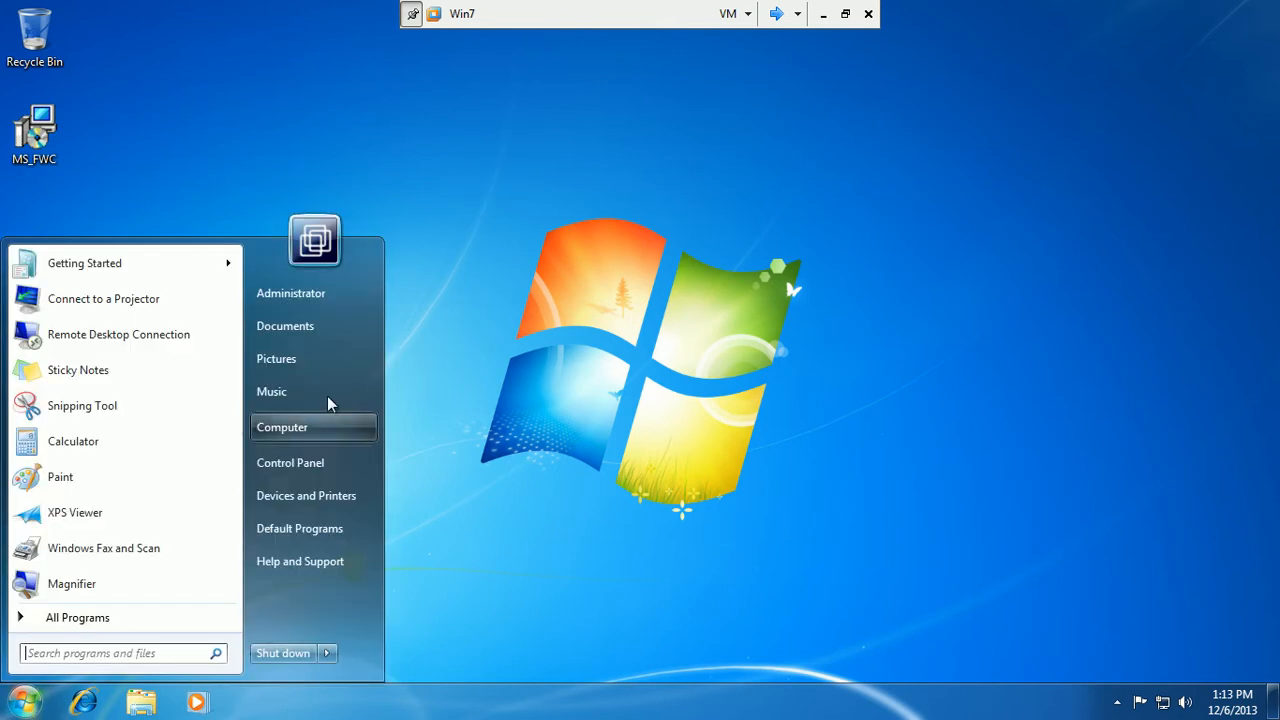
right_click(290, 431)
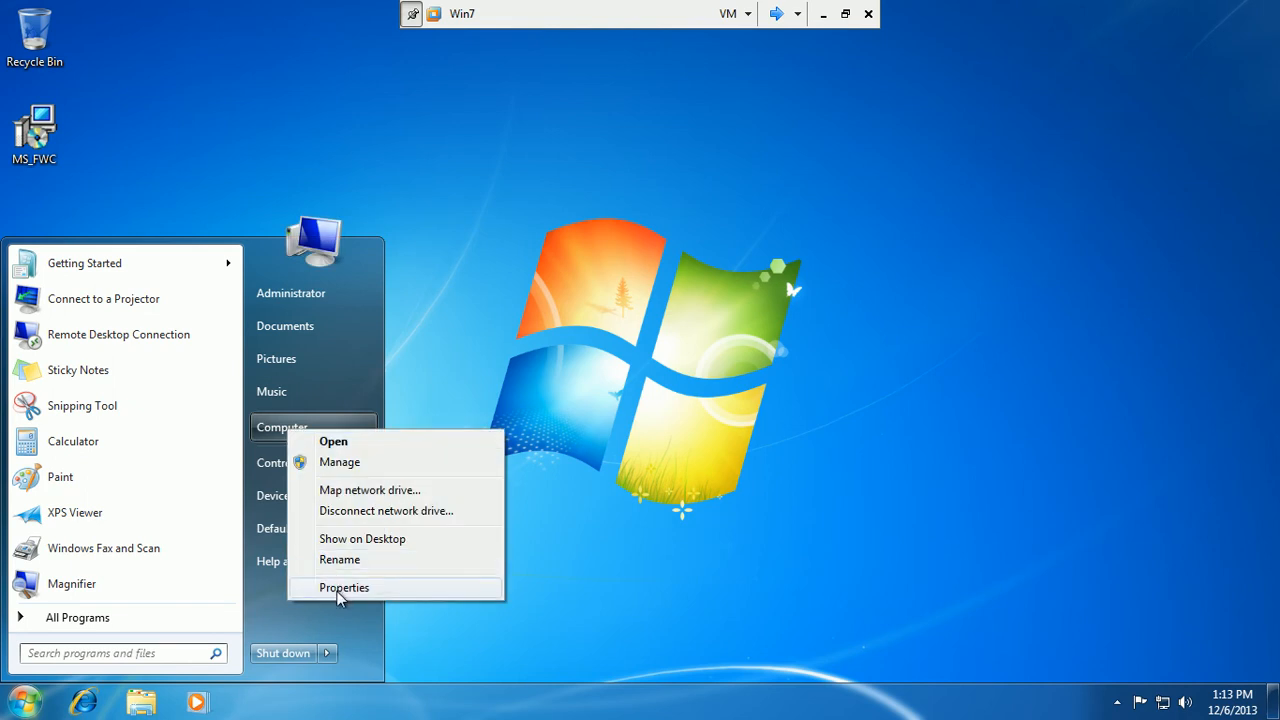
left_click(340, 588)
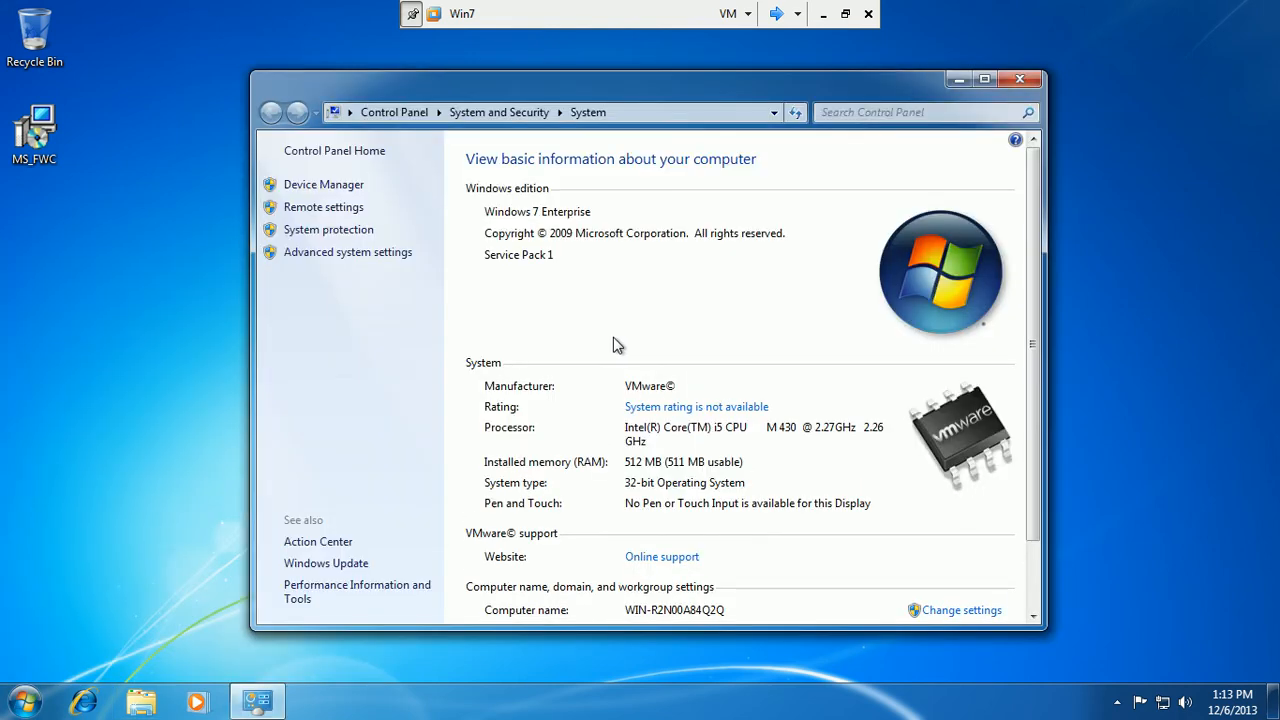
scroll(1036, 500, "down", 2)
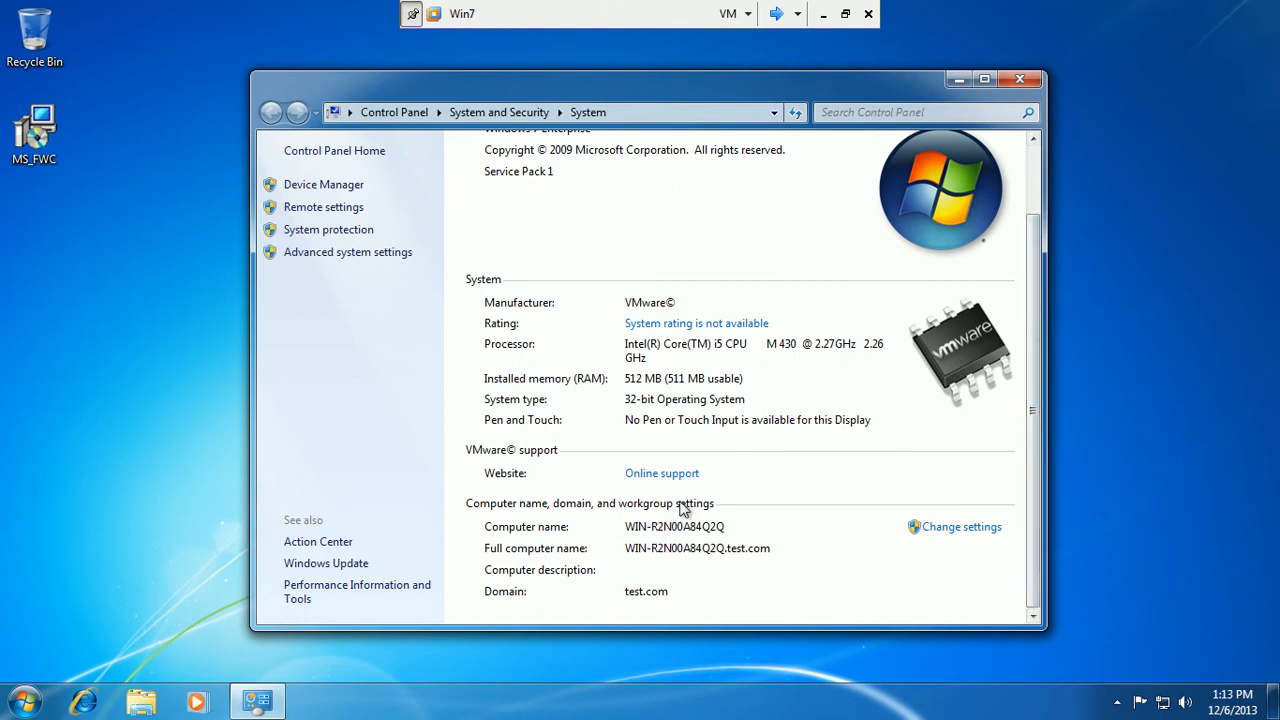
left_click(1020, 80)
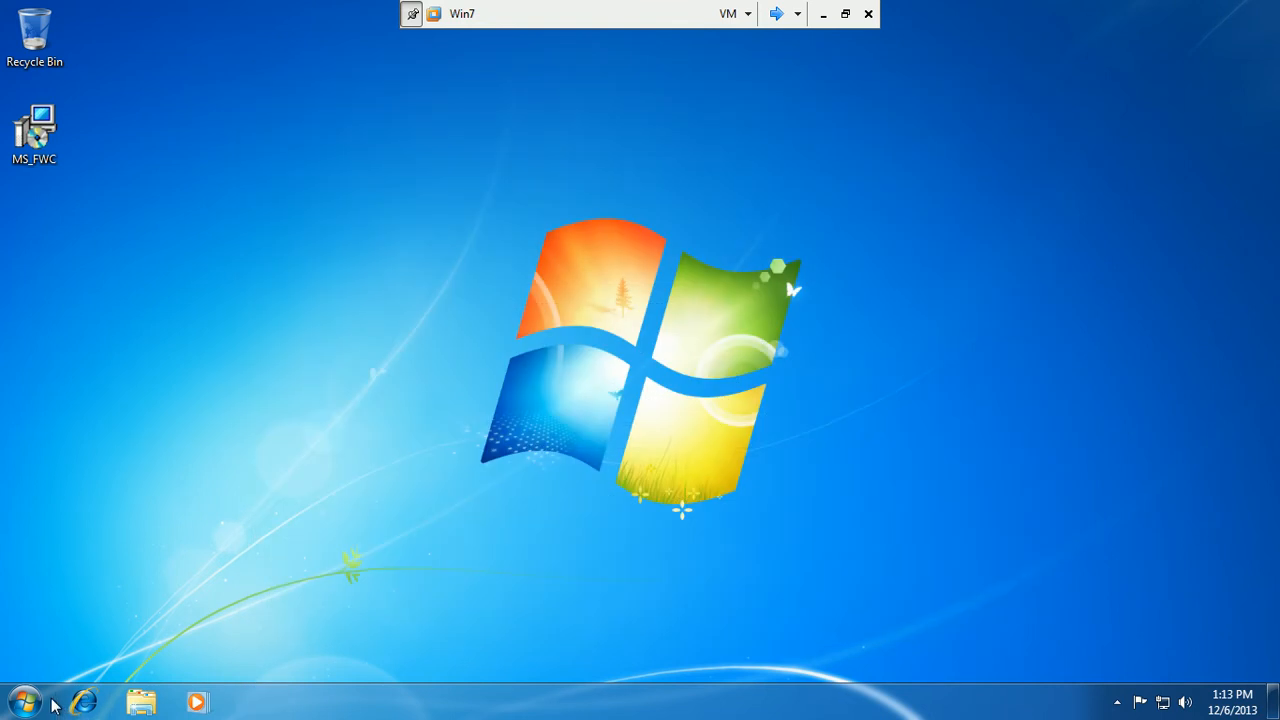
Run ipconfig in a command prompt to check the Win7 machine's IPv4 address, and close the command prompt.
left_click(24, 702)
left_click(58, 655)
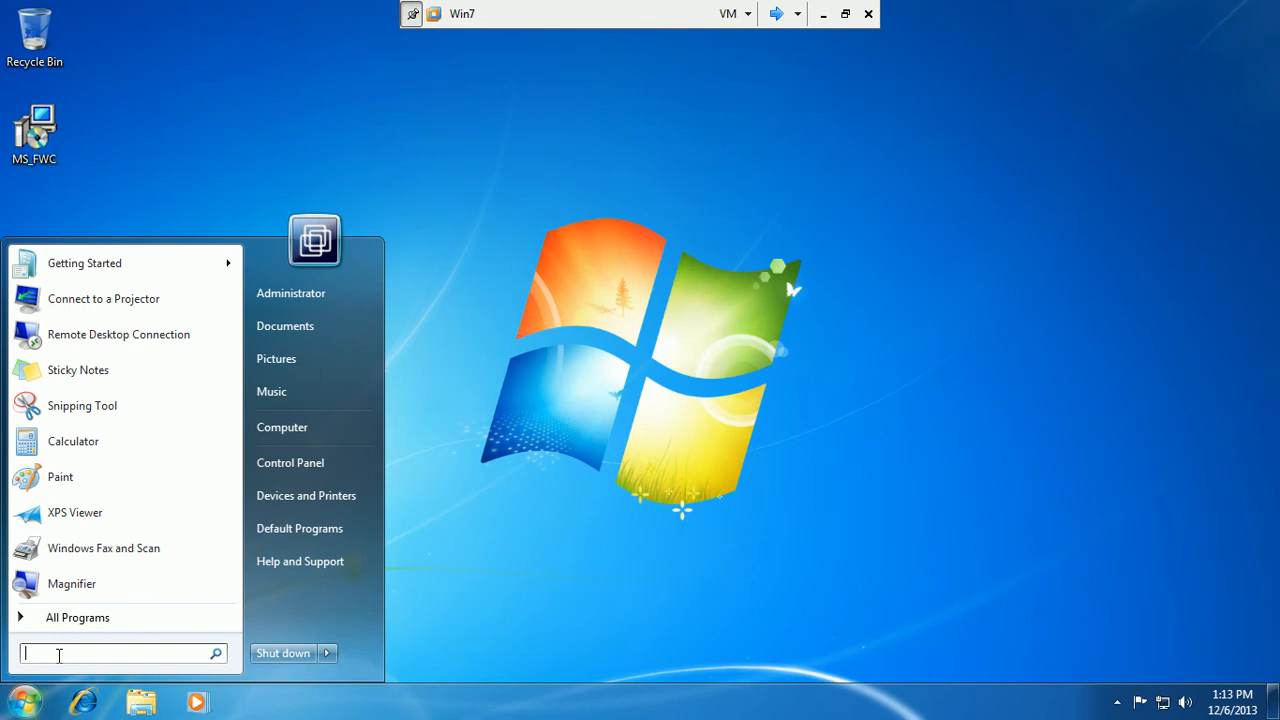
type("cmd")
key("Return")
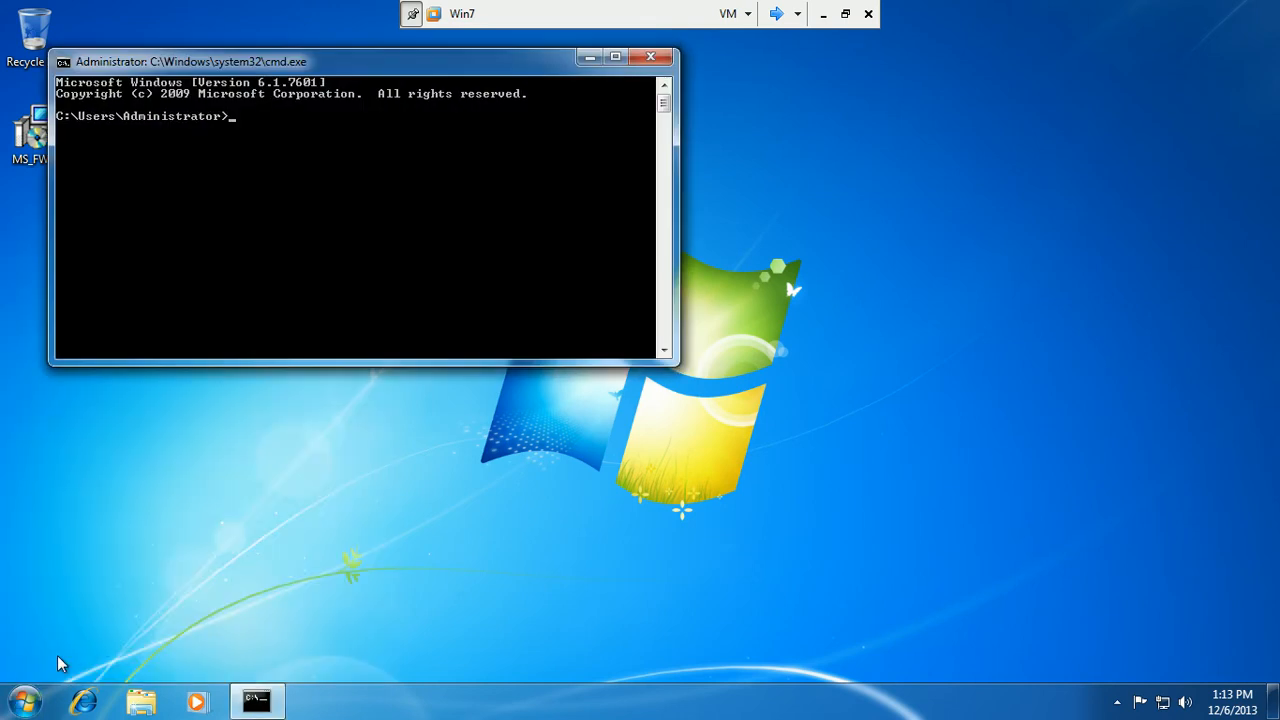
type("ipconfig")
key("Return")
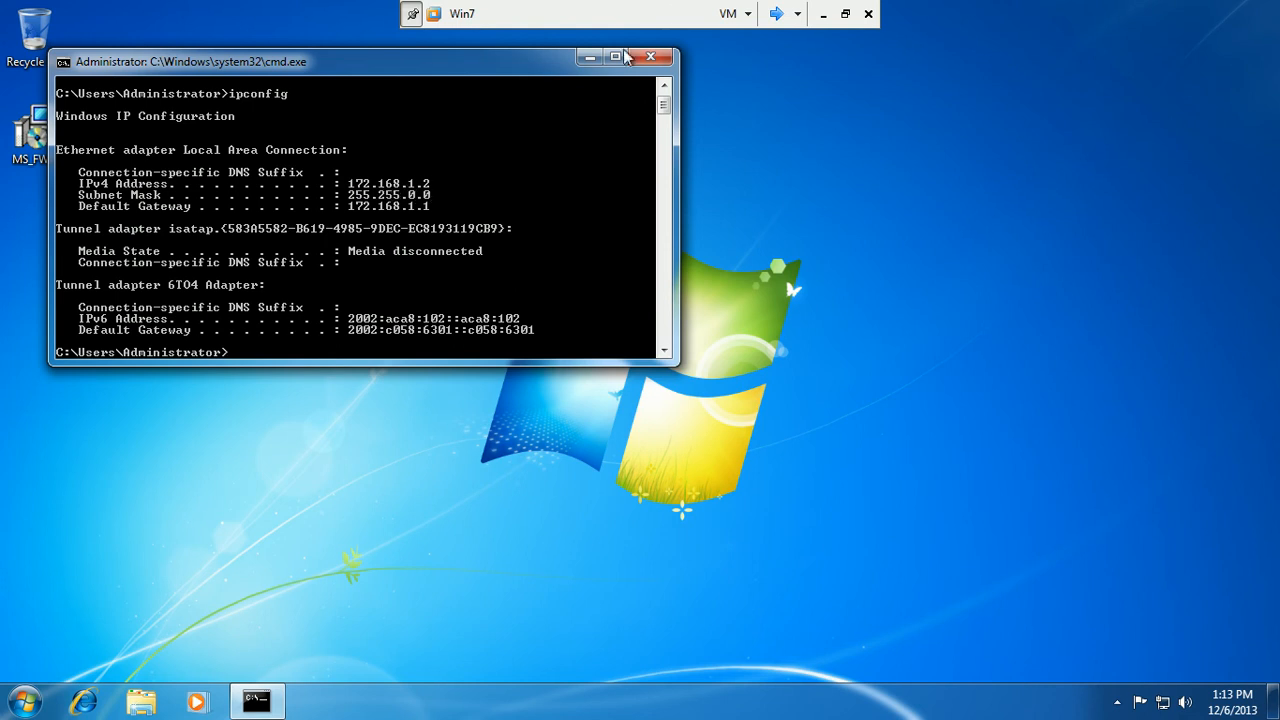
left_click(651, 57)
Switch back to the TMG Server virtual machine and create the computer element win7 with IP address 172.168.1.2.
left_click(776, 13)
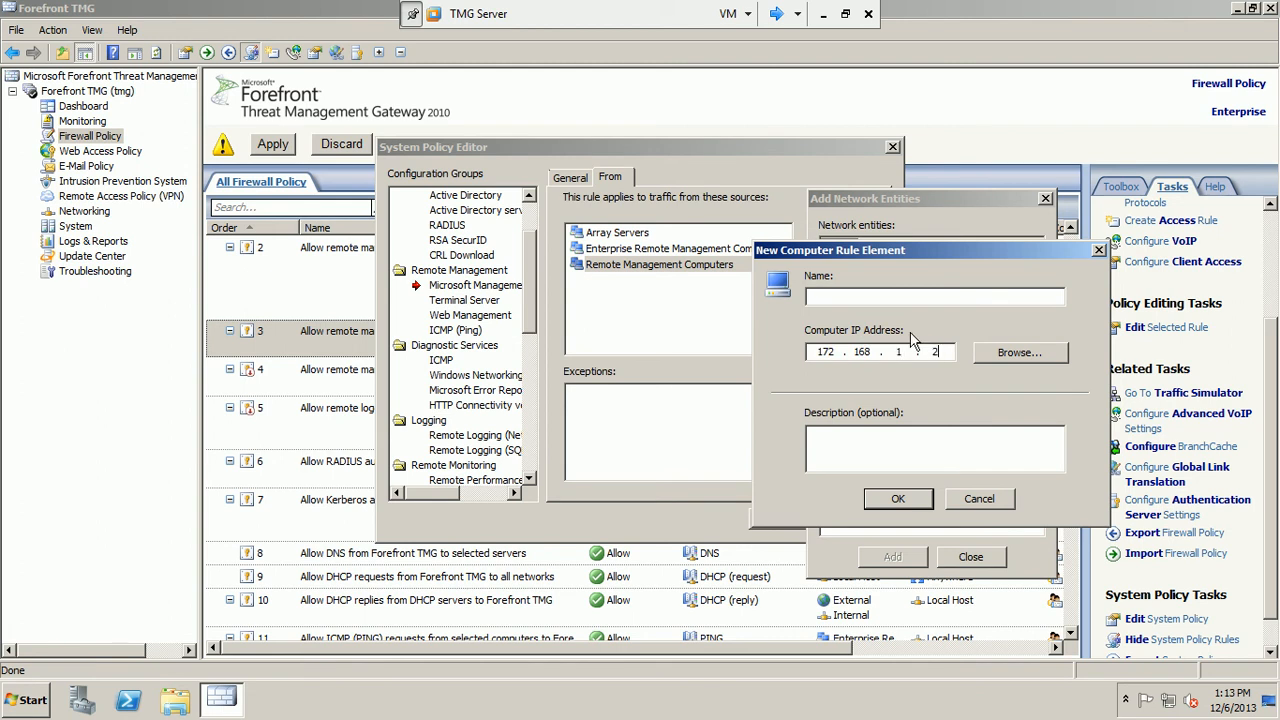
left_click(895, 500)
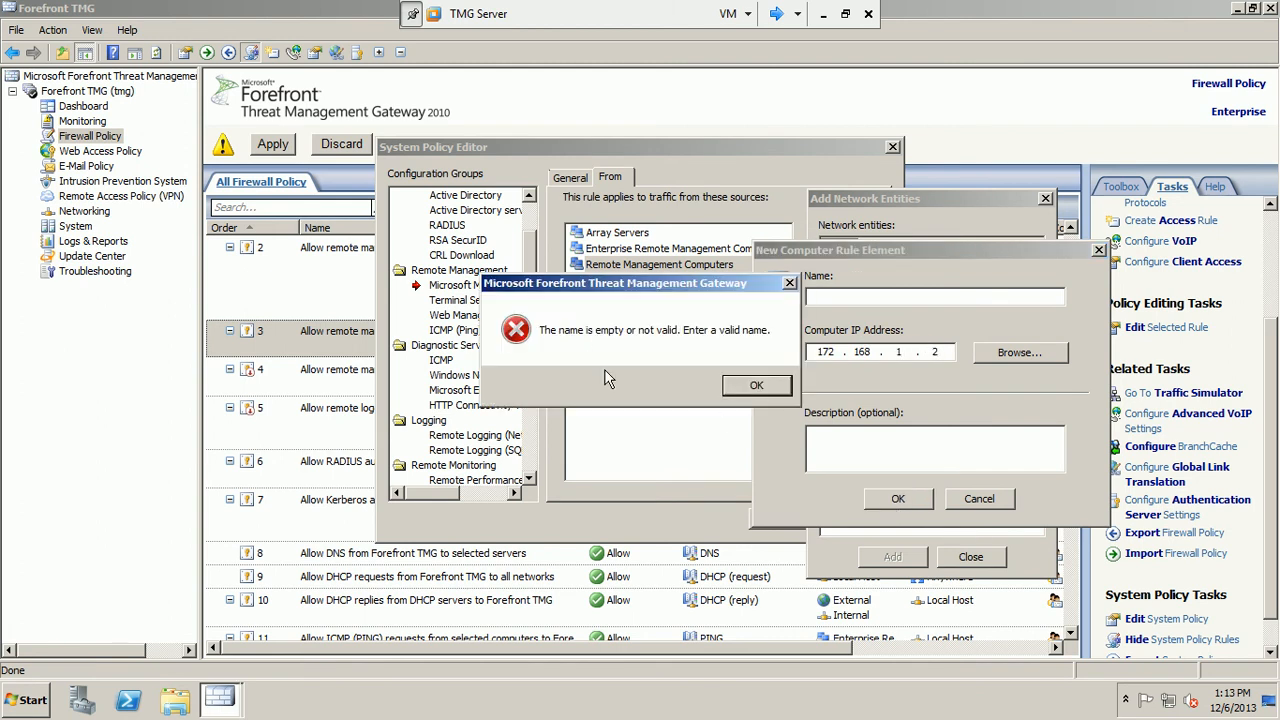
left_click(740, 387)
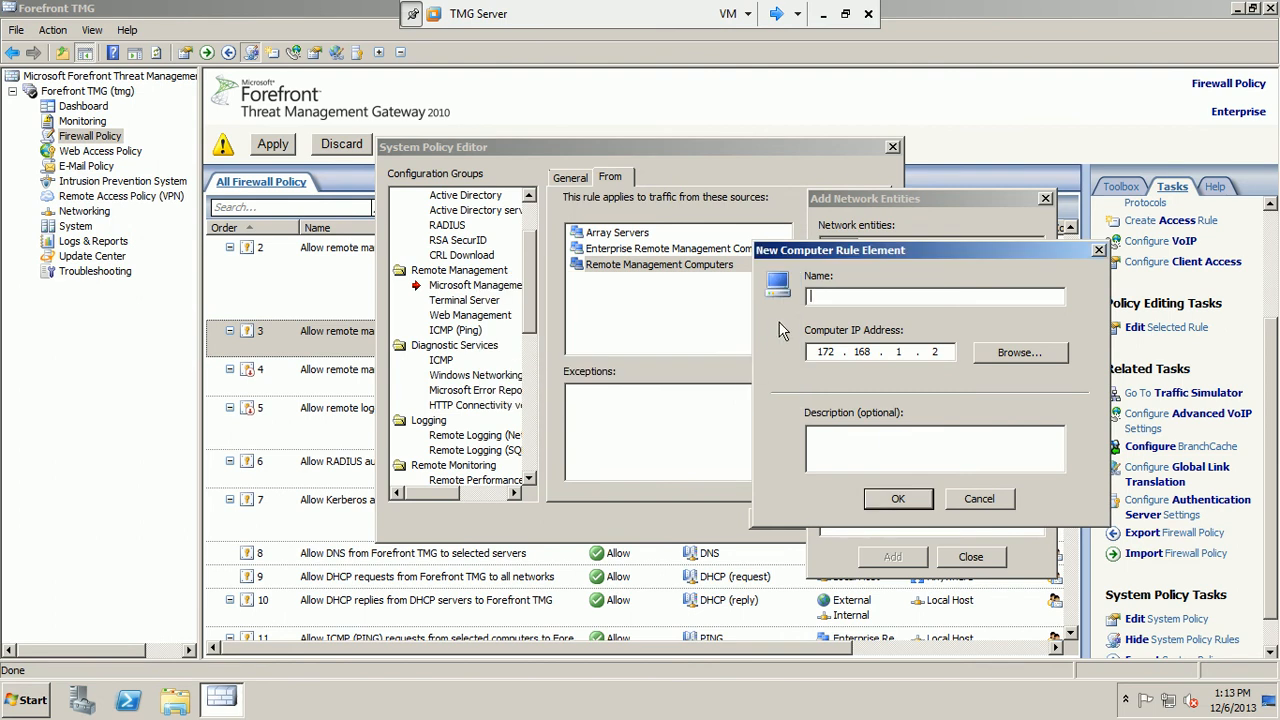
type("win7")
left_click(898, 498)
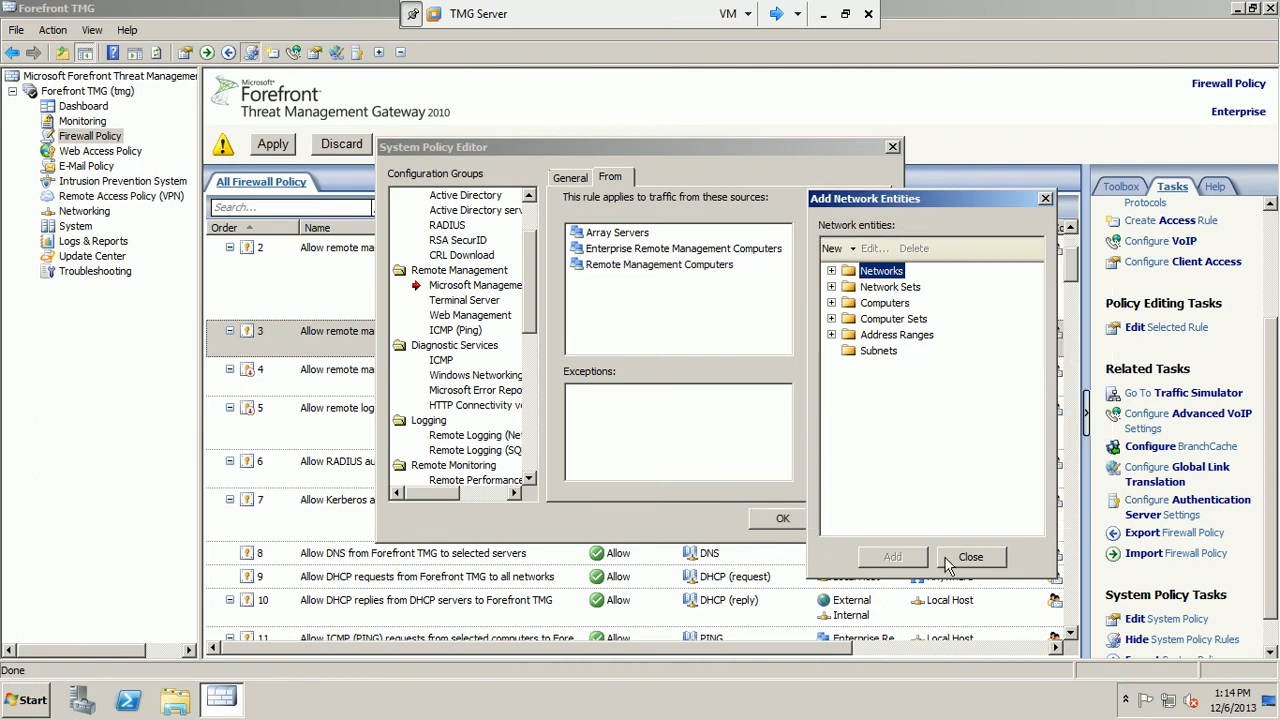
Add the win7 computer to the Microsoft Management rule's traffic sources and confirm the System Policy Editor changes.
left_click(834, 272)
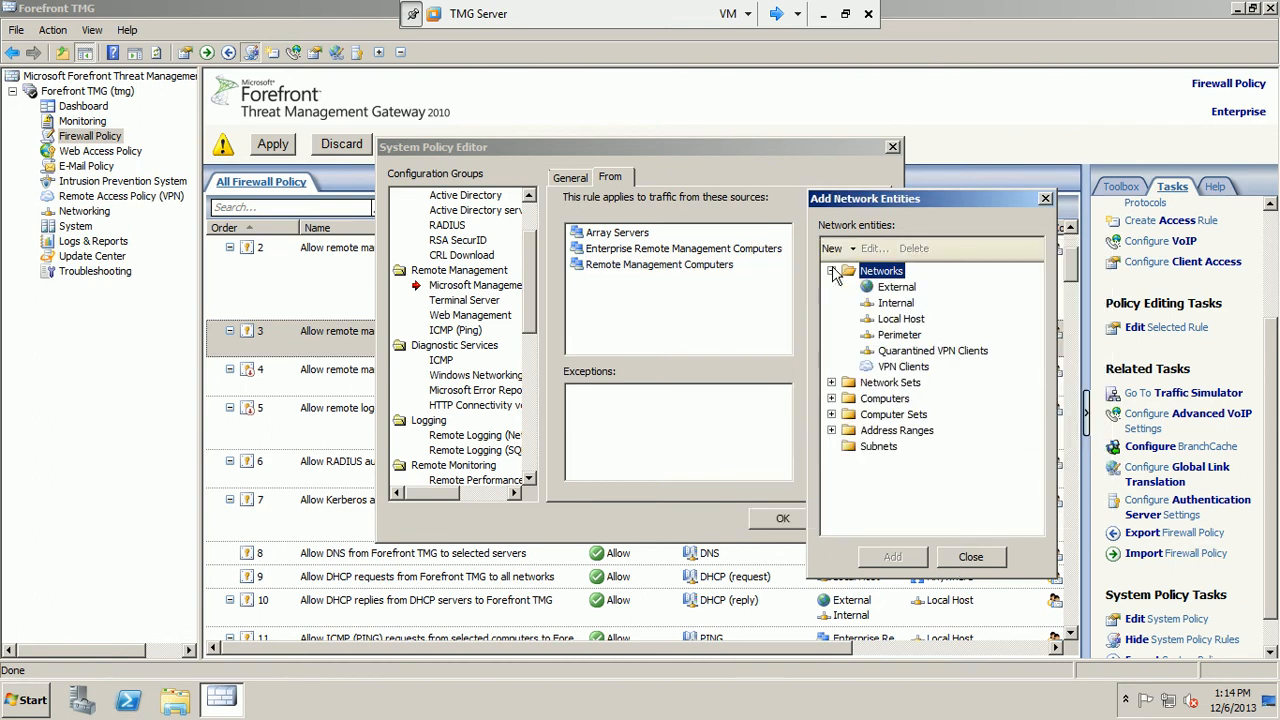
left_click(832, 272)
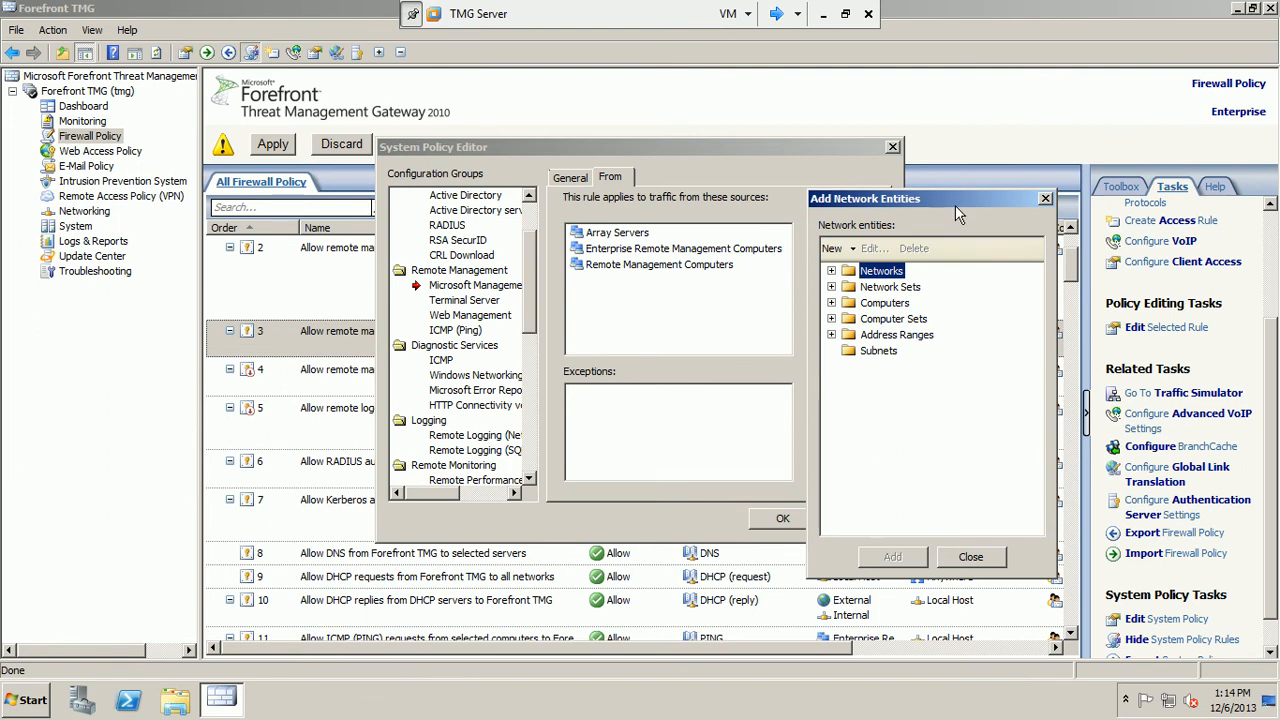
left_click_drag(953, 203, 835, 128)
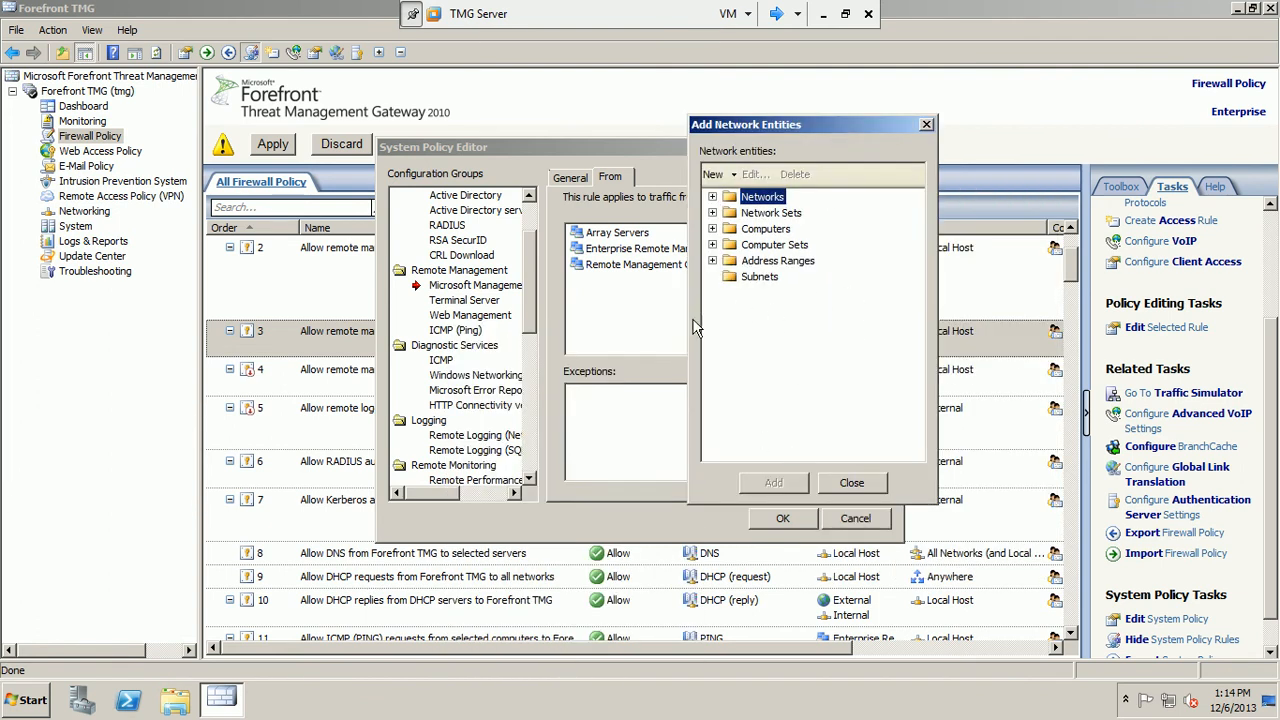
left_click(713, 229)
left_click(770, 260)
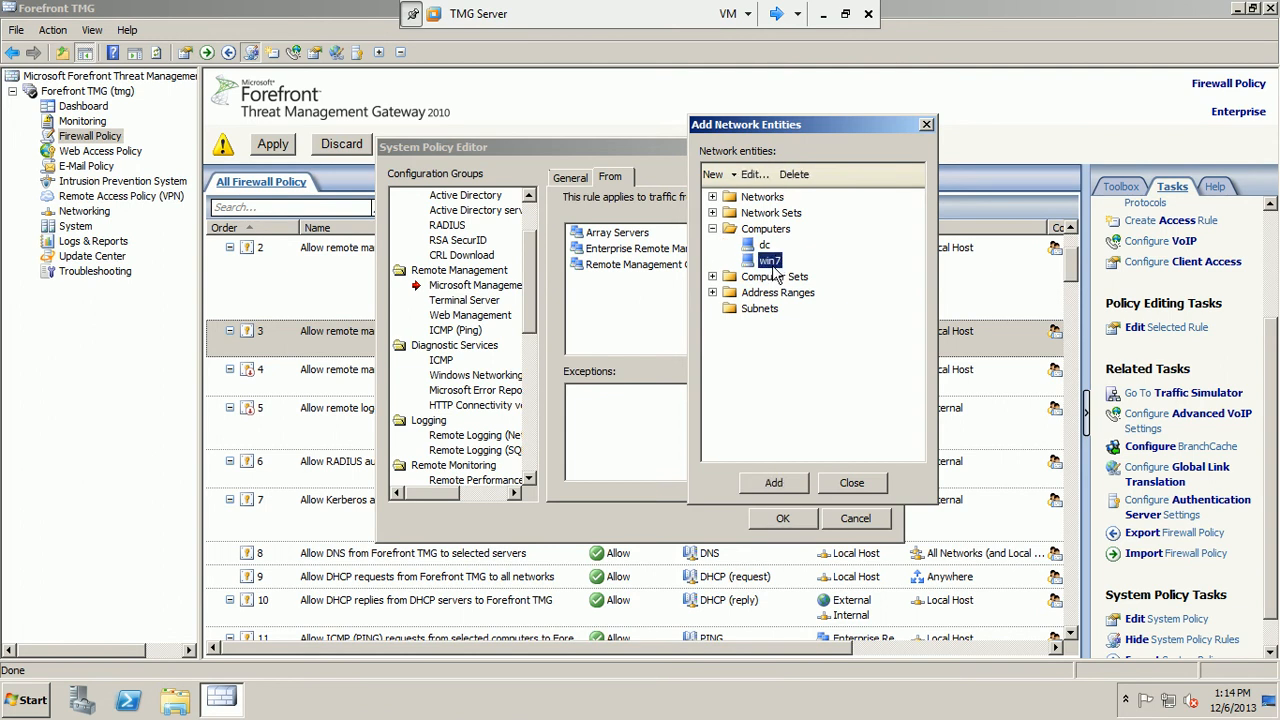
left_click(765, 485)
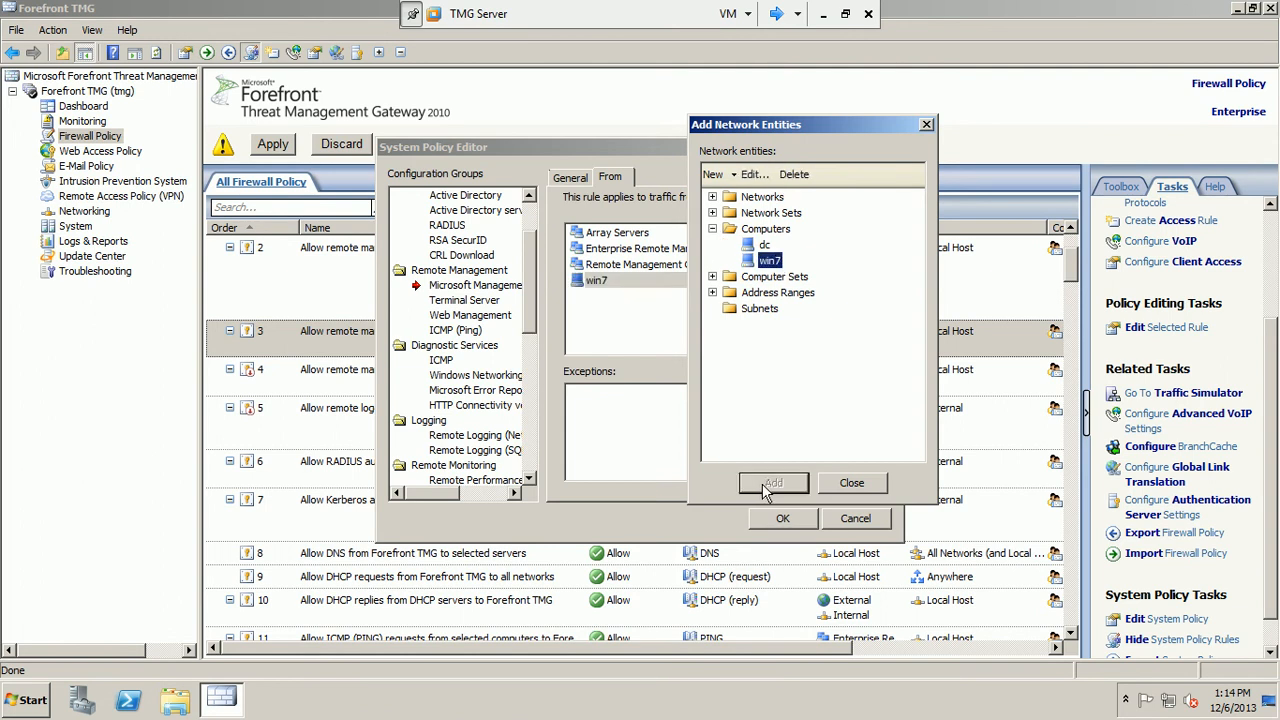
left_click(836, 488)
left_click(803, 516)
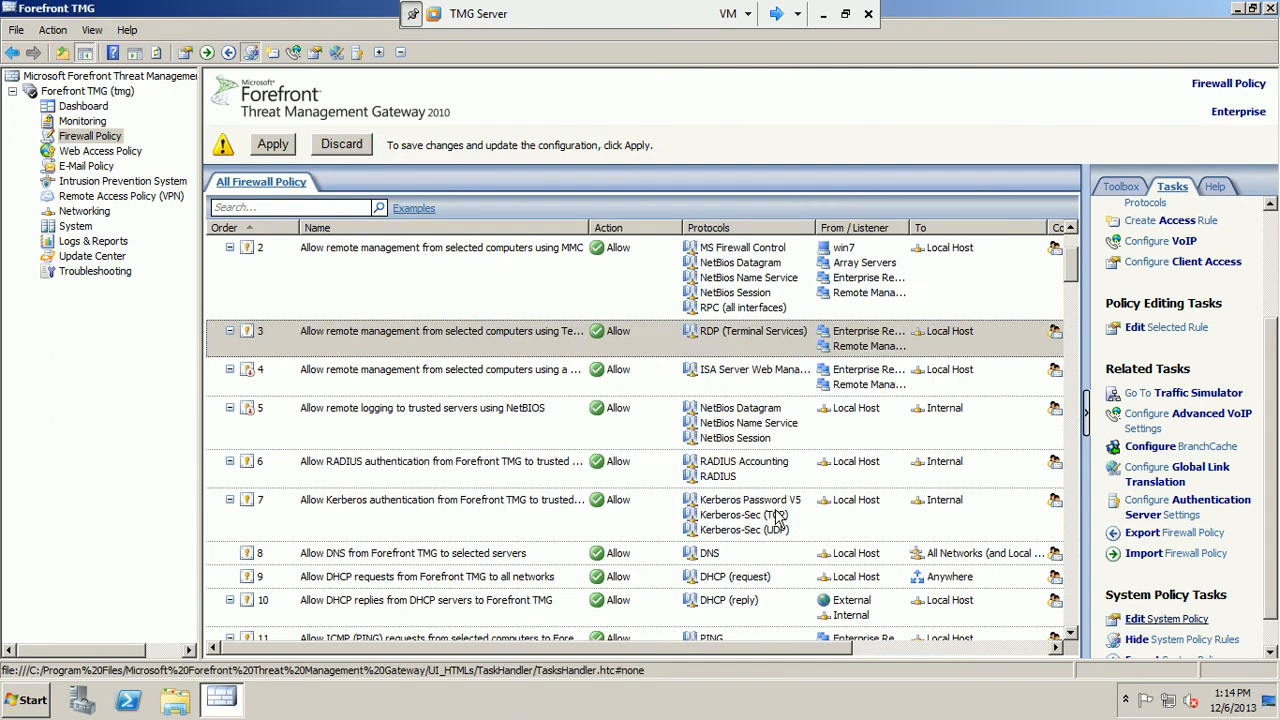
Apply the firewall policy changes with the change description "allowing remote managment to window 7 client".
left_click(283, 150)
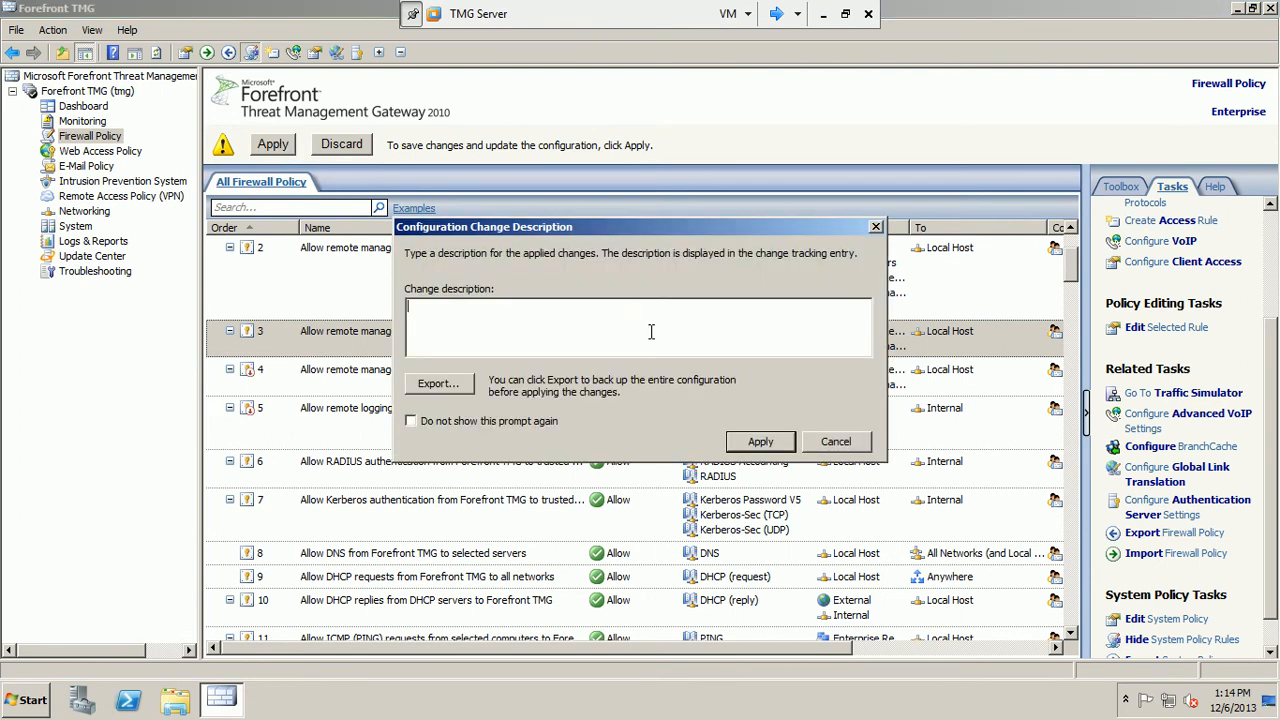
type("allowing remote managment to window 7 client")
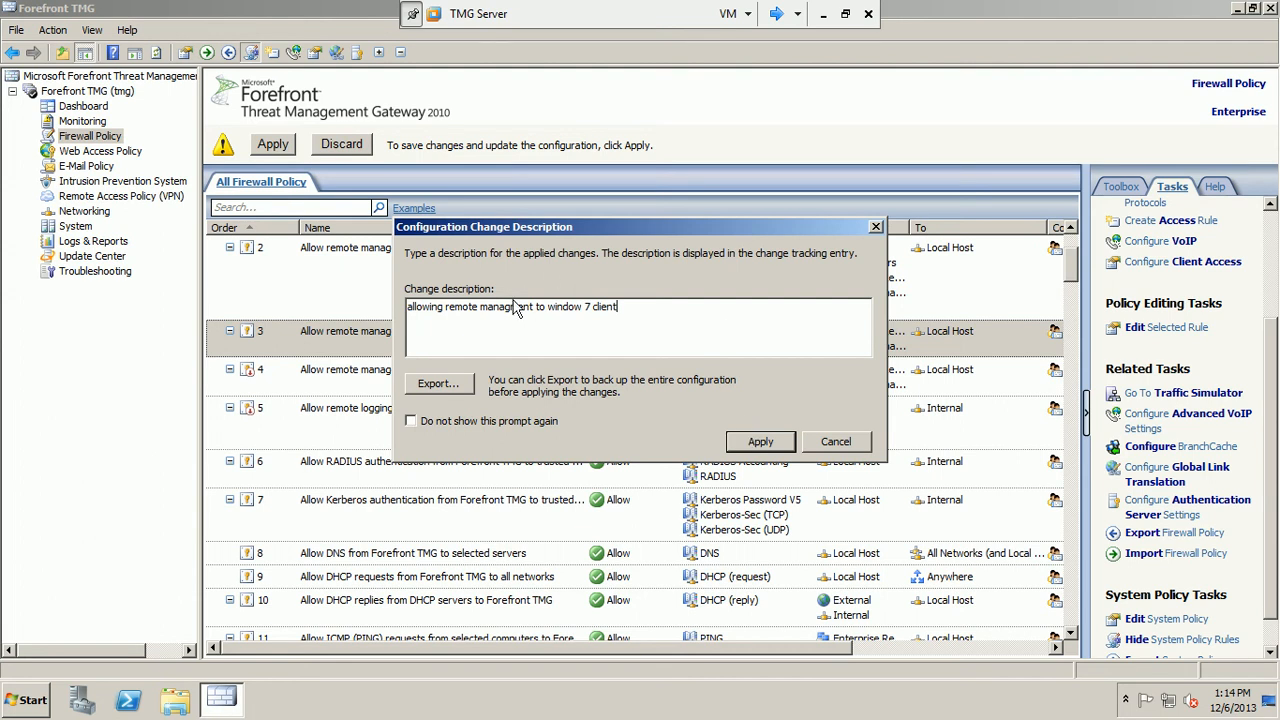
left_click(784, 445)
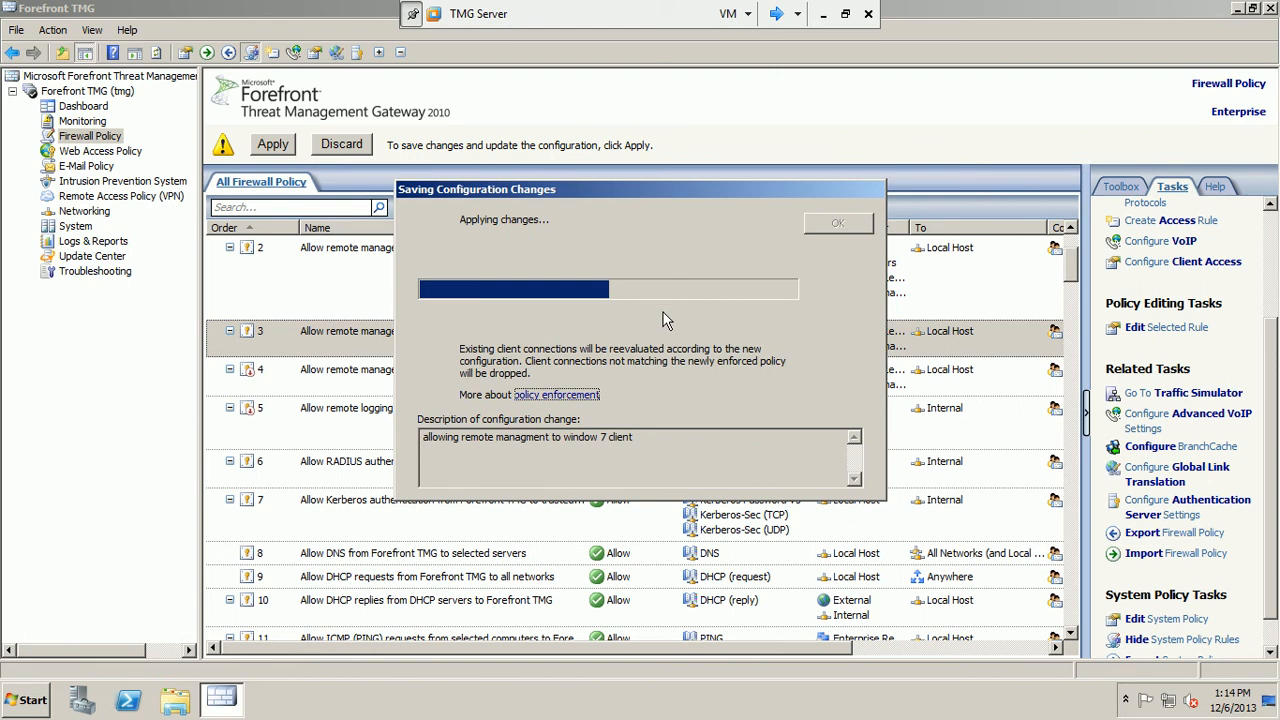
left_click(832, 220)
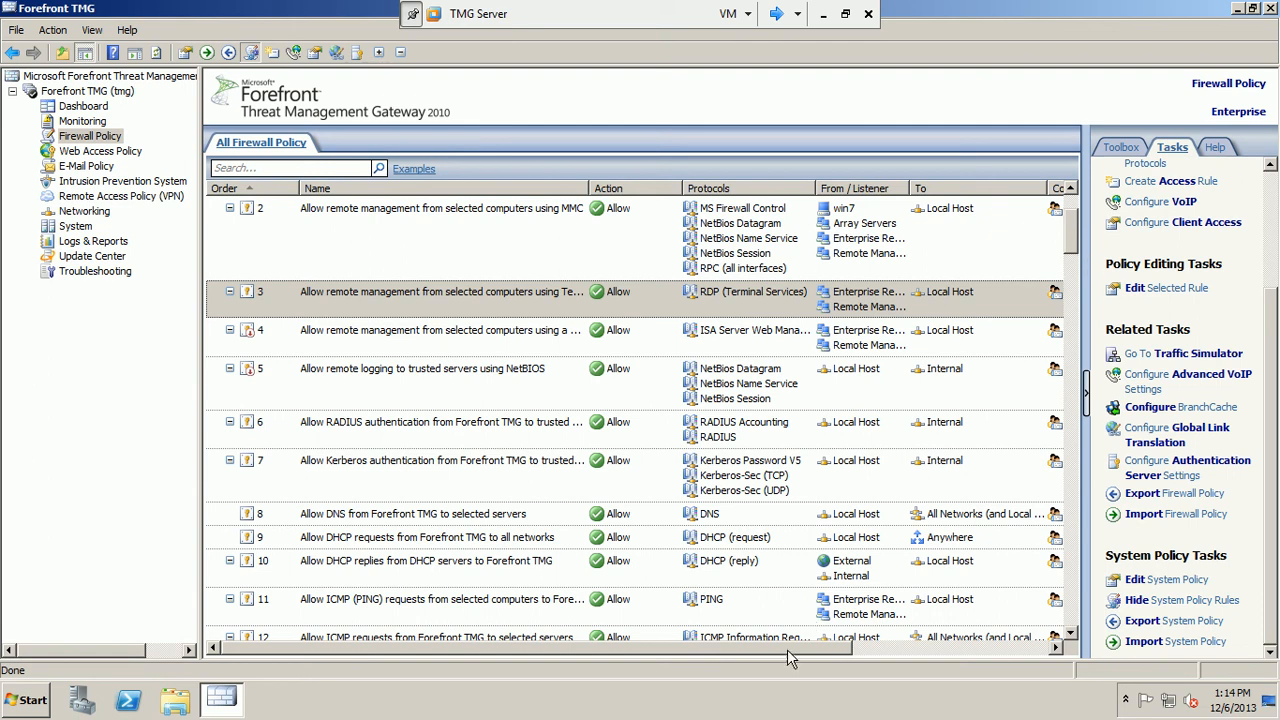
Widen the From / Listener column in the firewall policy list to fit its full entries.
left_click_drag(790, 648, 882, 648)
scroll(880, 648, "right", 3)
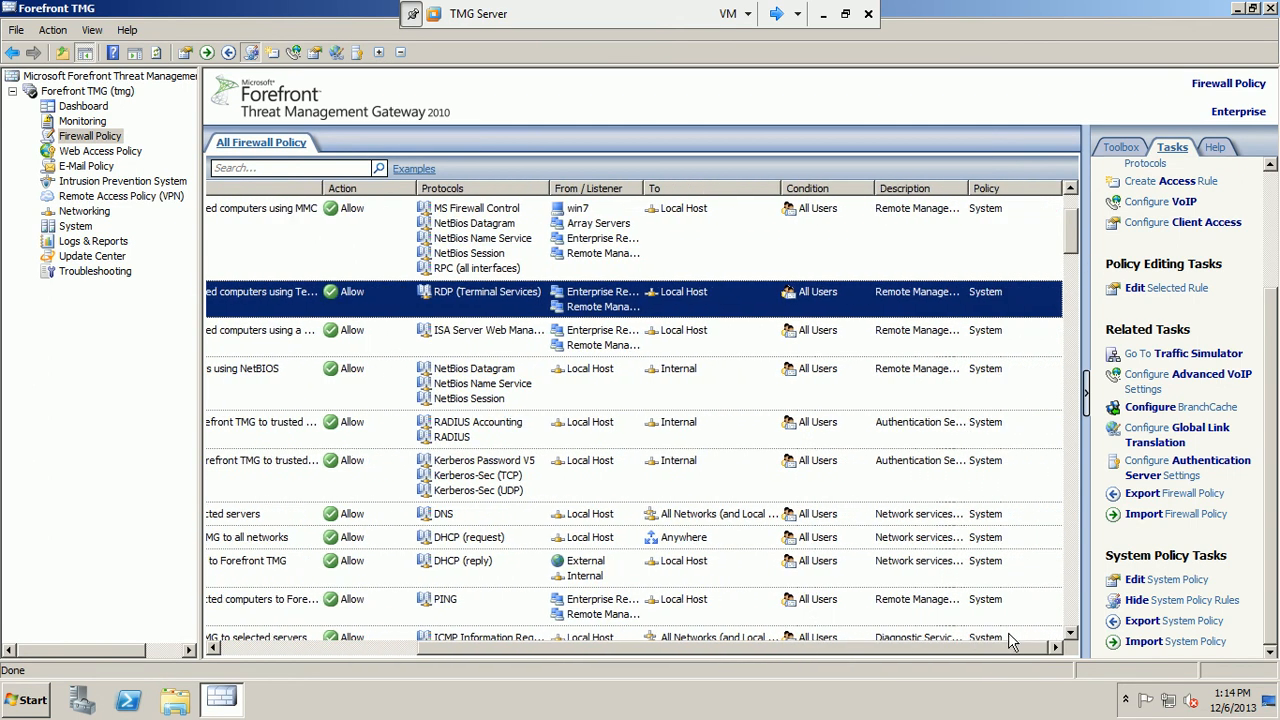
scroll(878, 655, "left", 5)
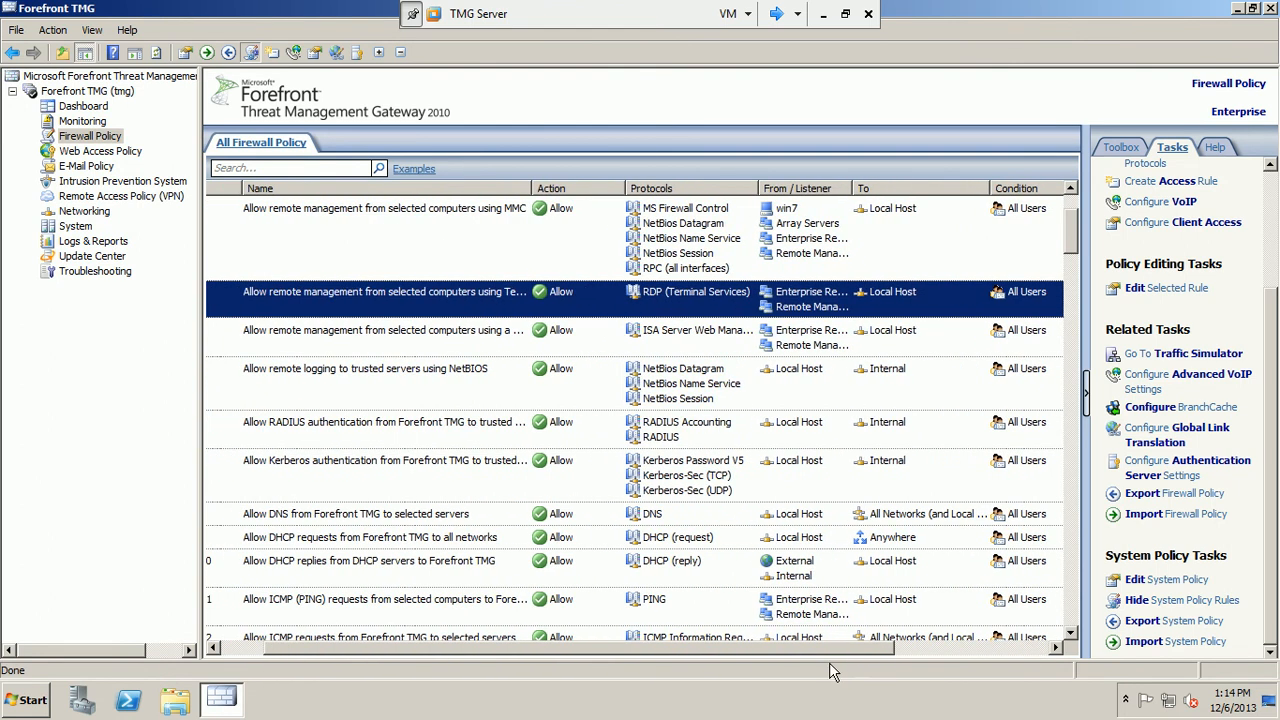
double_click(852, 185)
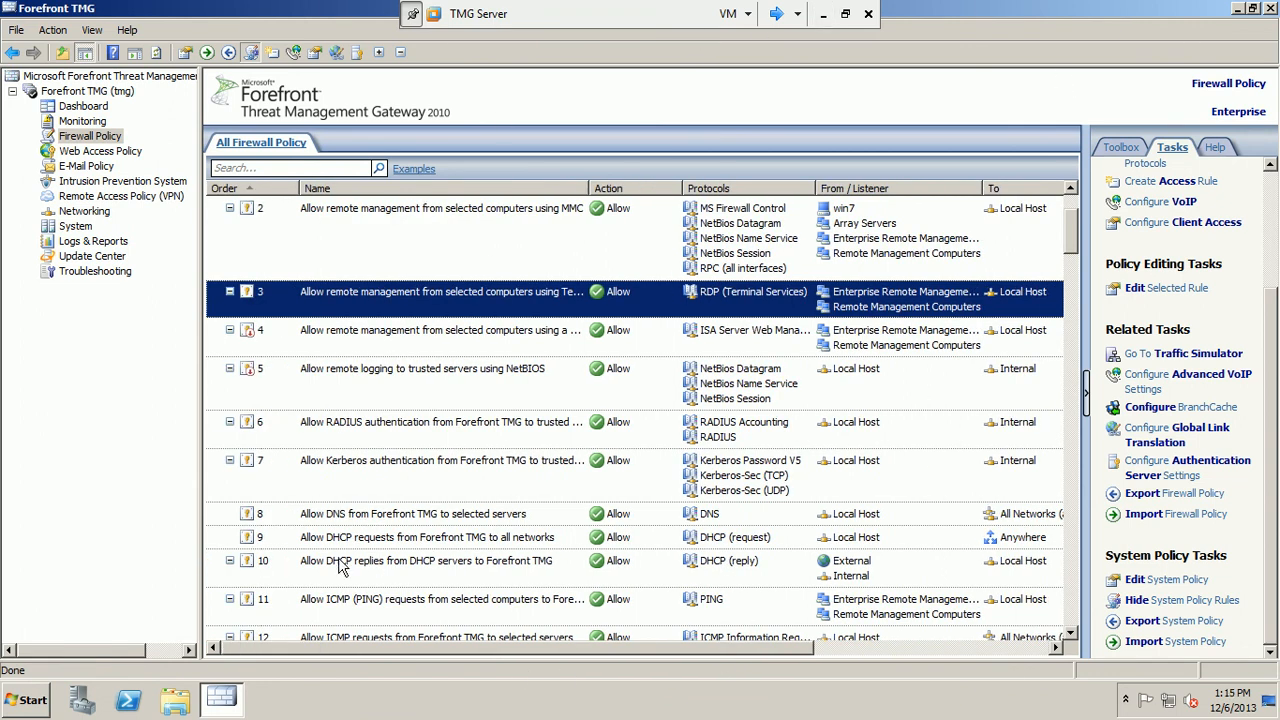
Switch to the Win7 virtual machine and open Remote Desktop Connection.
left_click(7, 704)
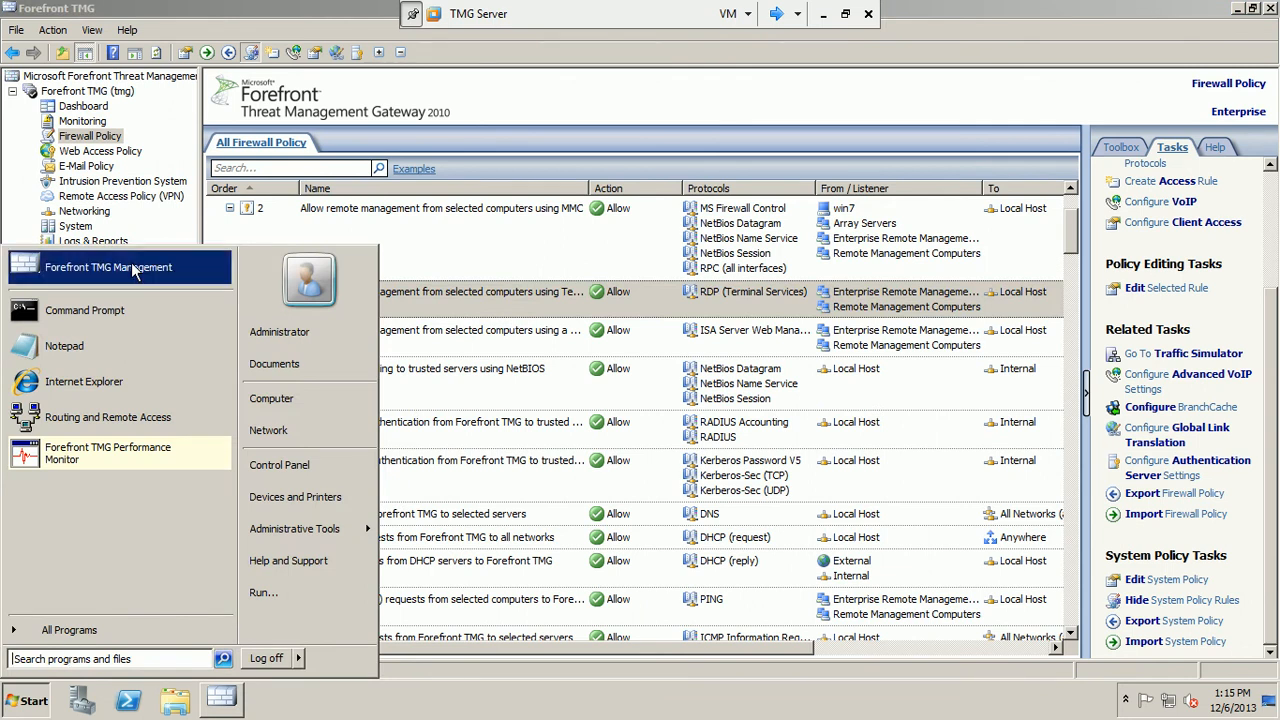
left_click(776, 13)
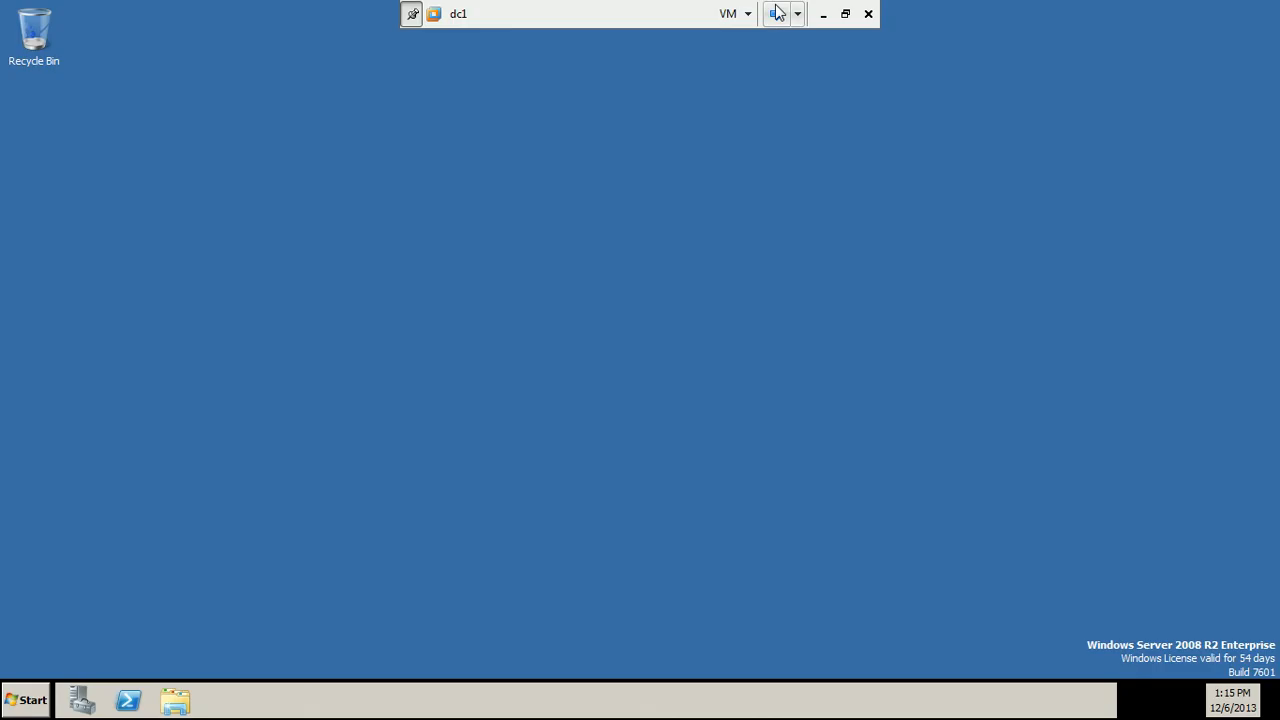
left_click(776, 13)
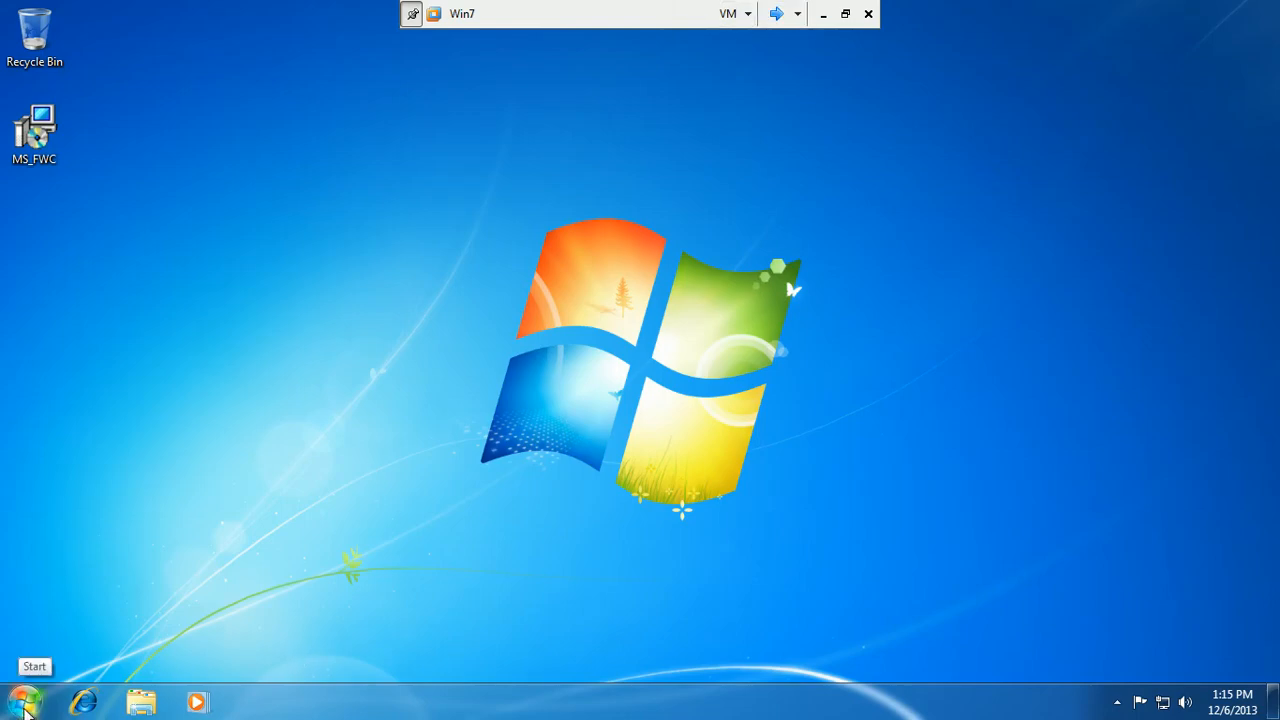
left_click(26, 701)
left_click(63, 655)
type("remo")
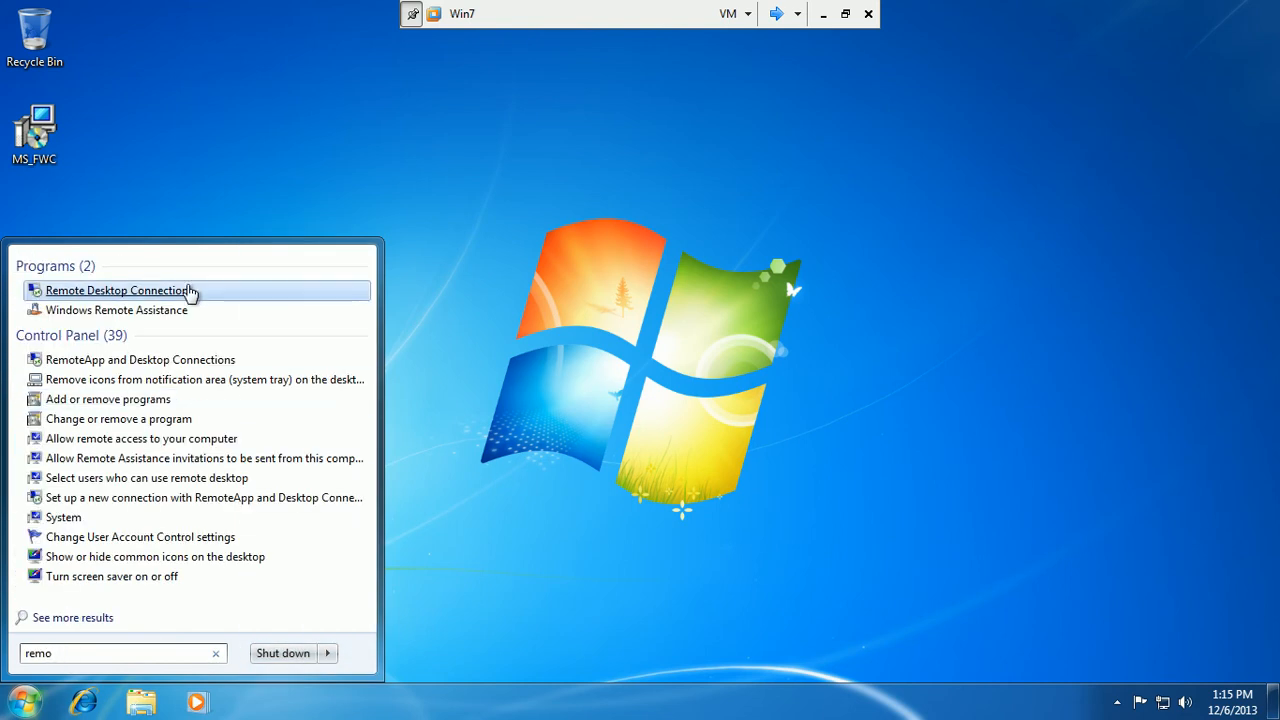
left_click(190, 290)
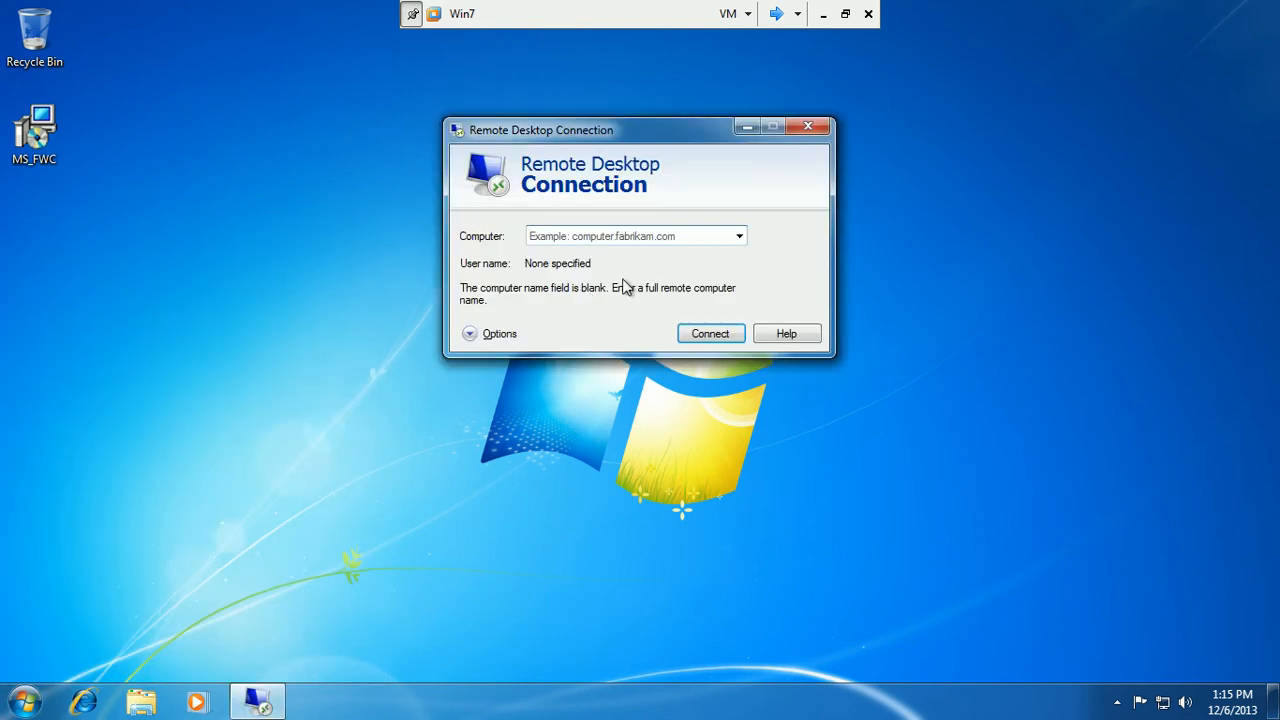
Try to start a remote desktop connection to the computer 172.168.1.1.
left_click(687, 237)
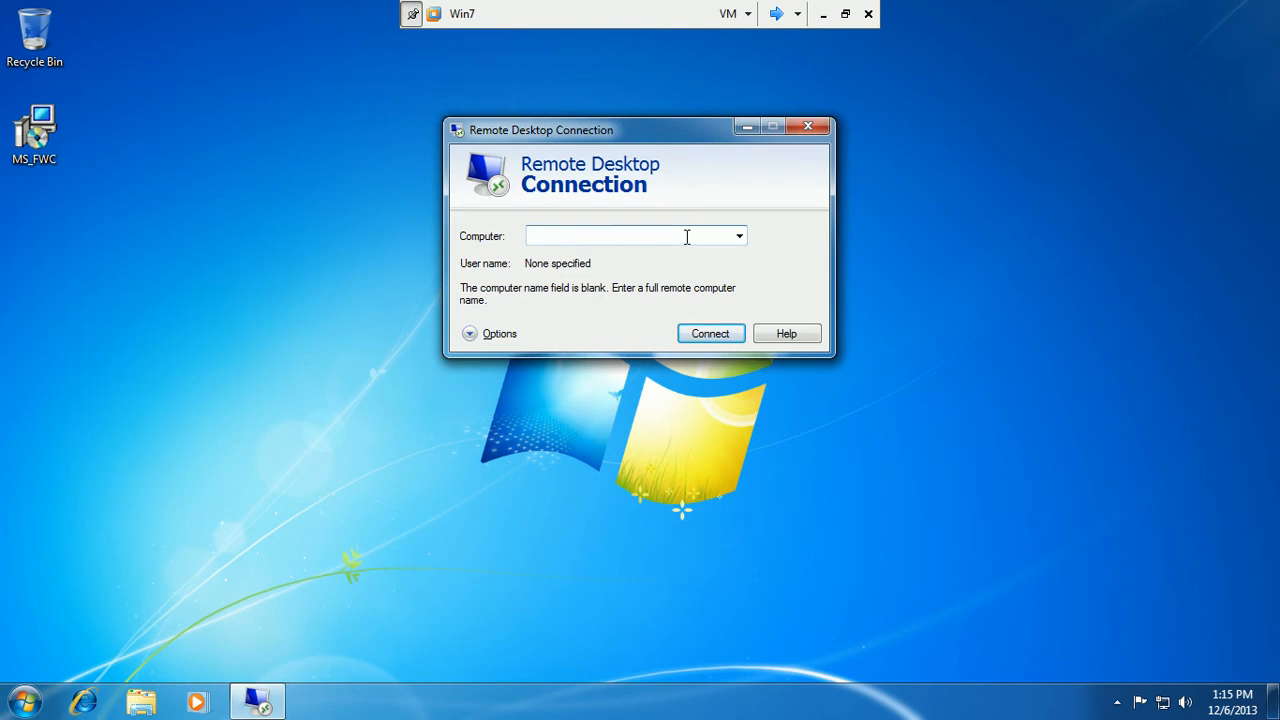
type("172.168.1.1")
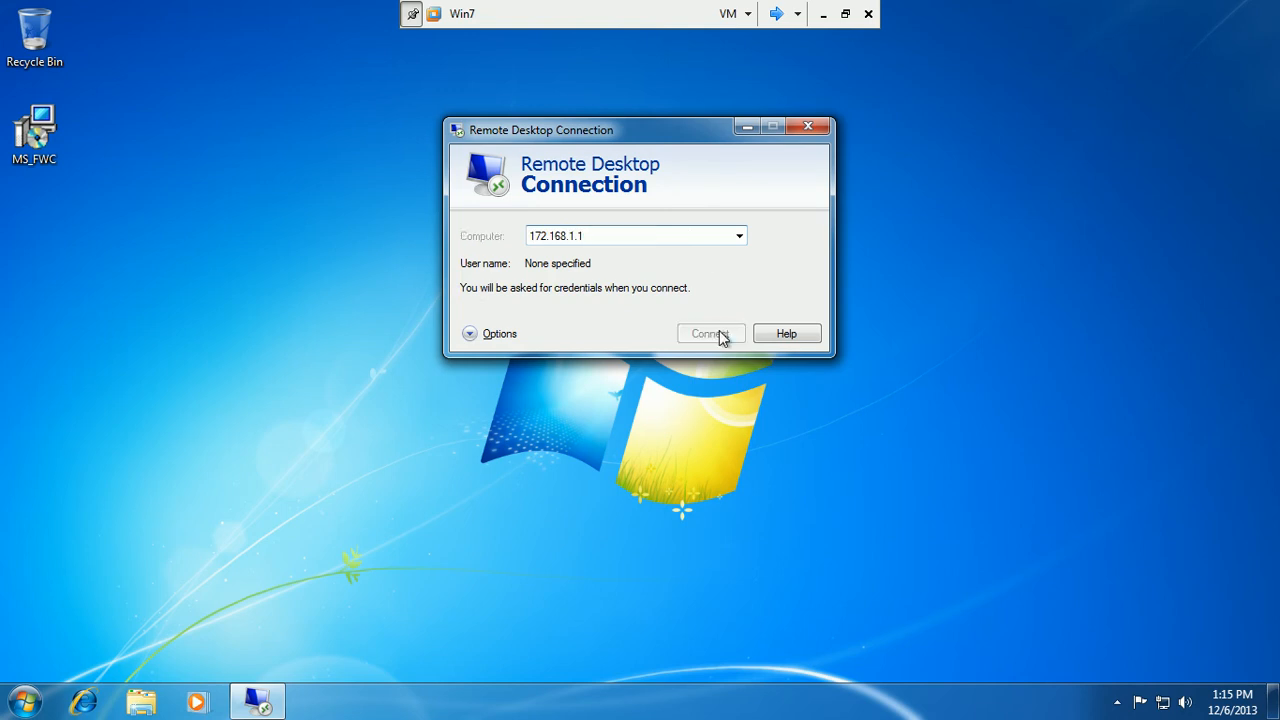
left_click(711, 334)
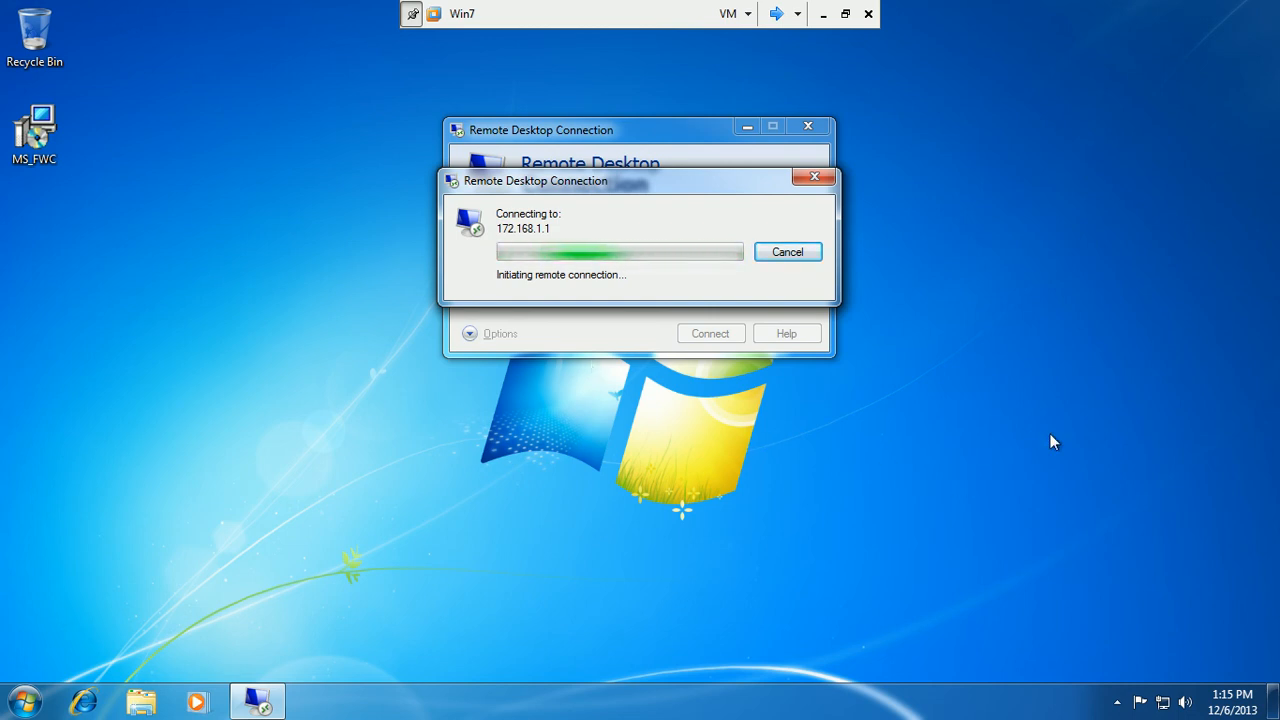
View the Win7 machine's network adapters from the Network and Sharing Center, and close the window.
left_click(1165, 706)
left_click(1128, 654)
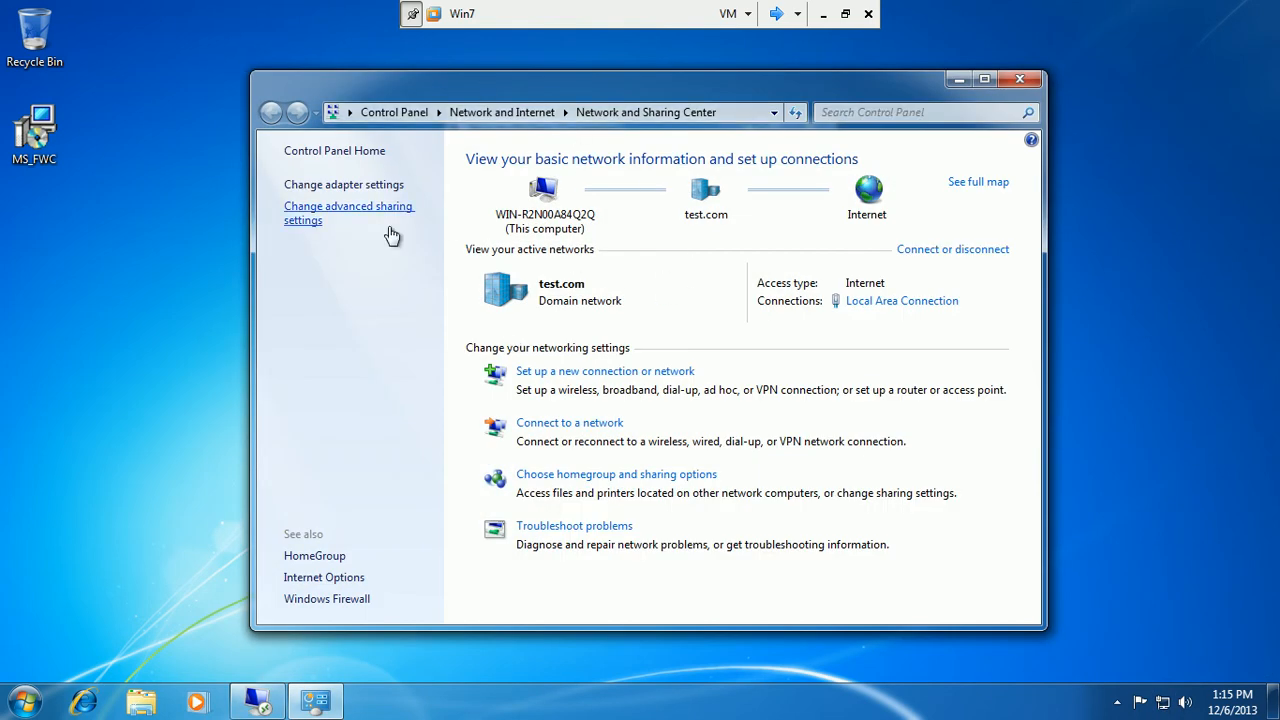
left_click(358, 186)
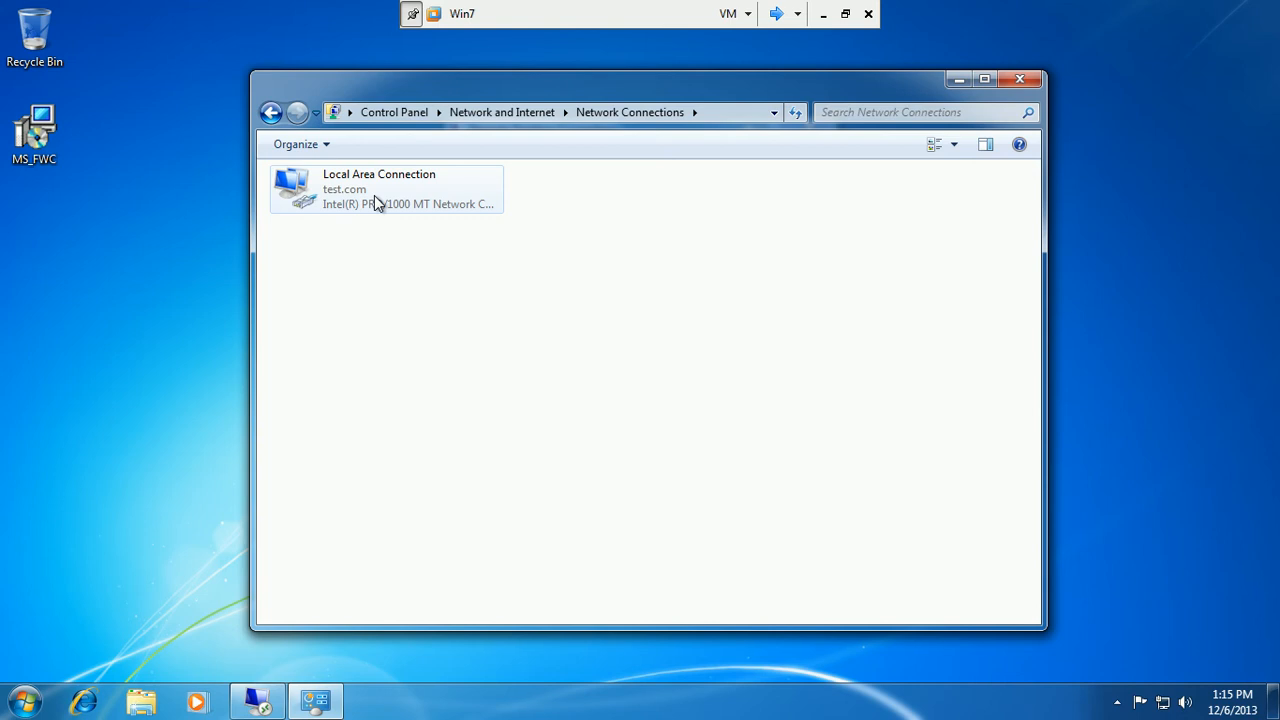
left_click(1015, 81)
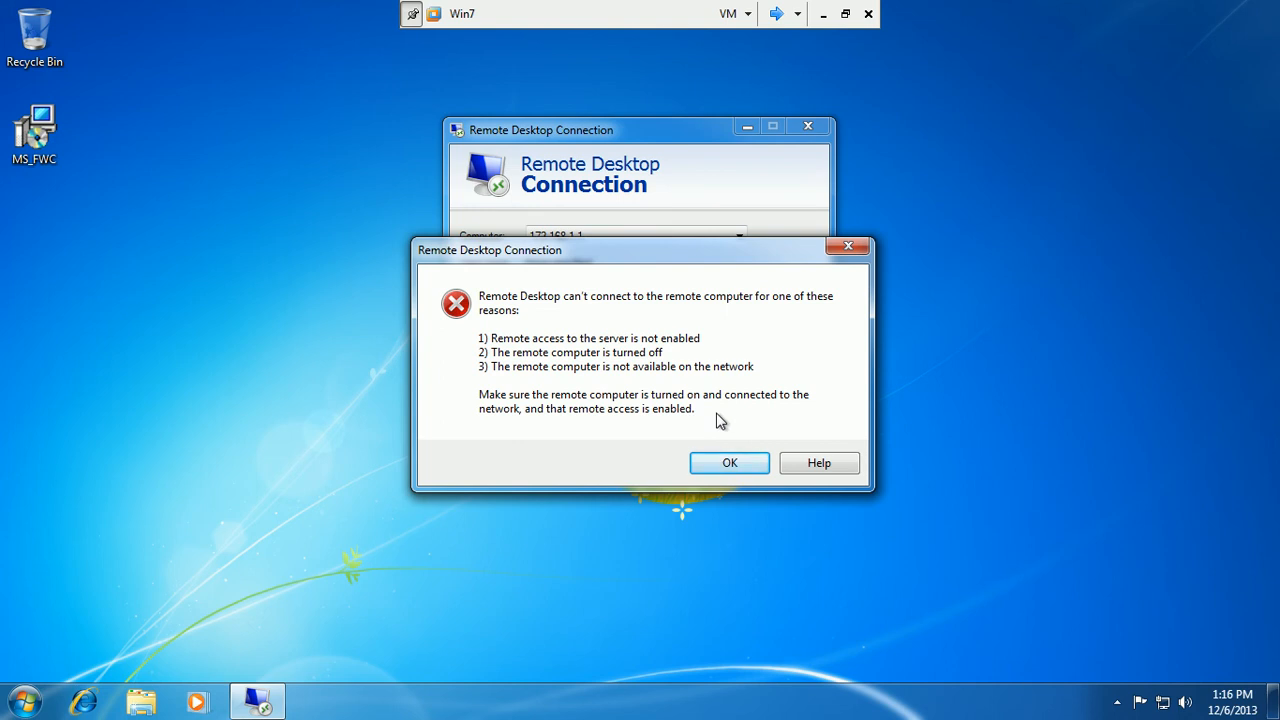
Dismiss the connection error and review the expanded Remote Desktop options for display, local resources, programs, experience and advanced settings.
left_click(700, 463)
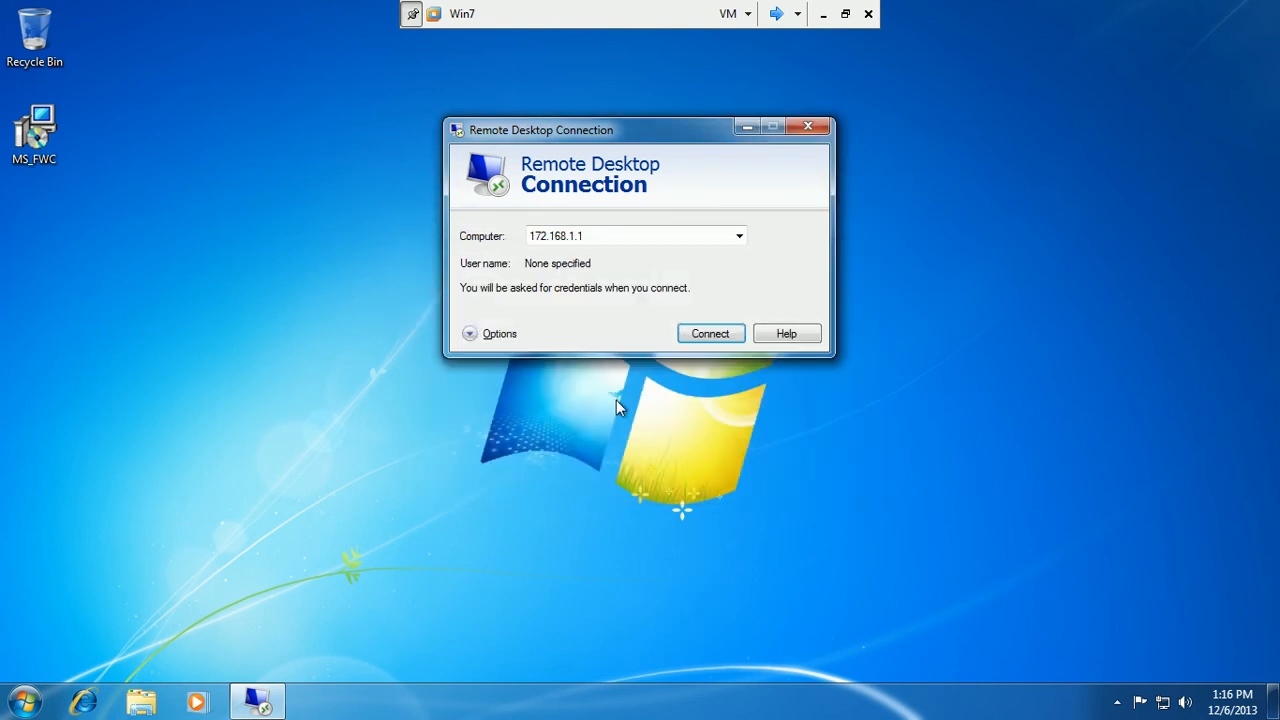
left_click(739, 237)
left_click(740, 238)
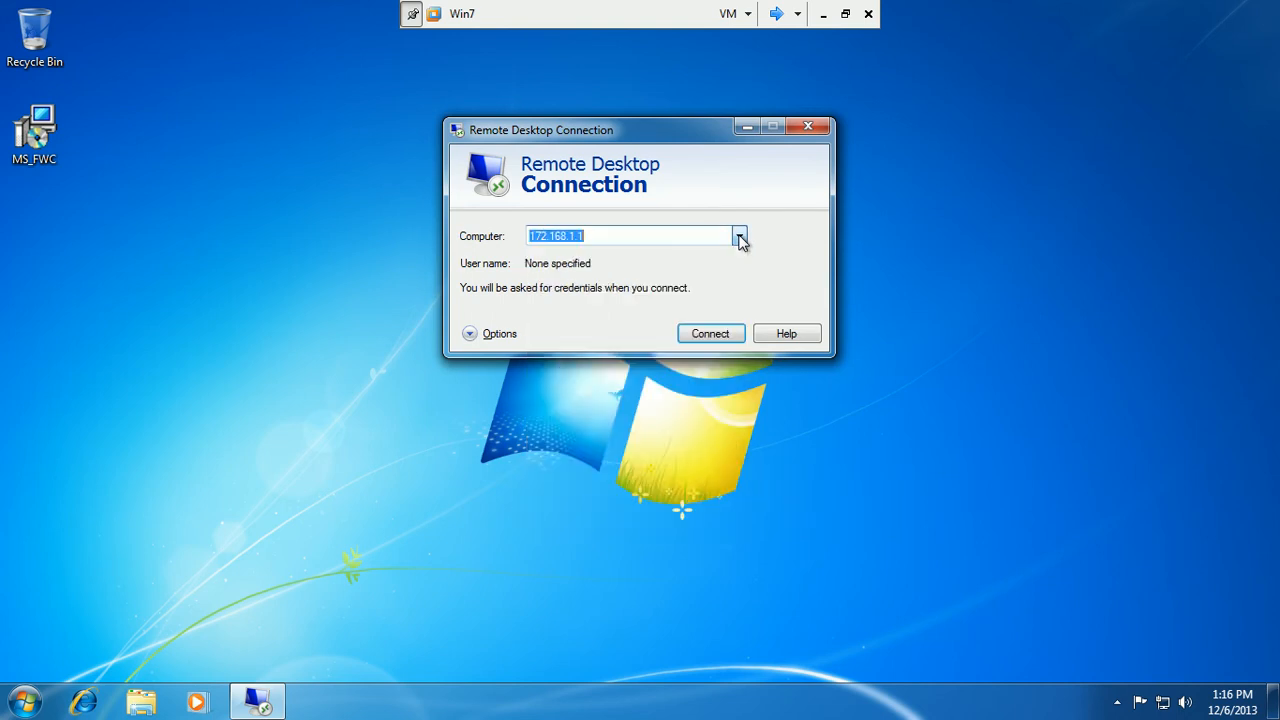
left_click(478, 337)
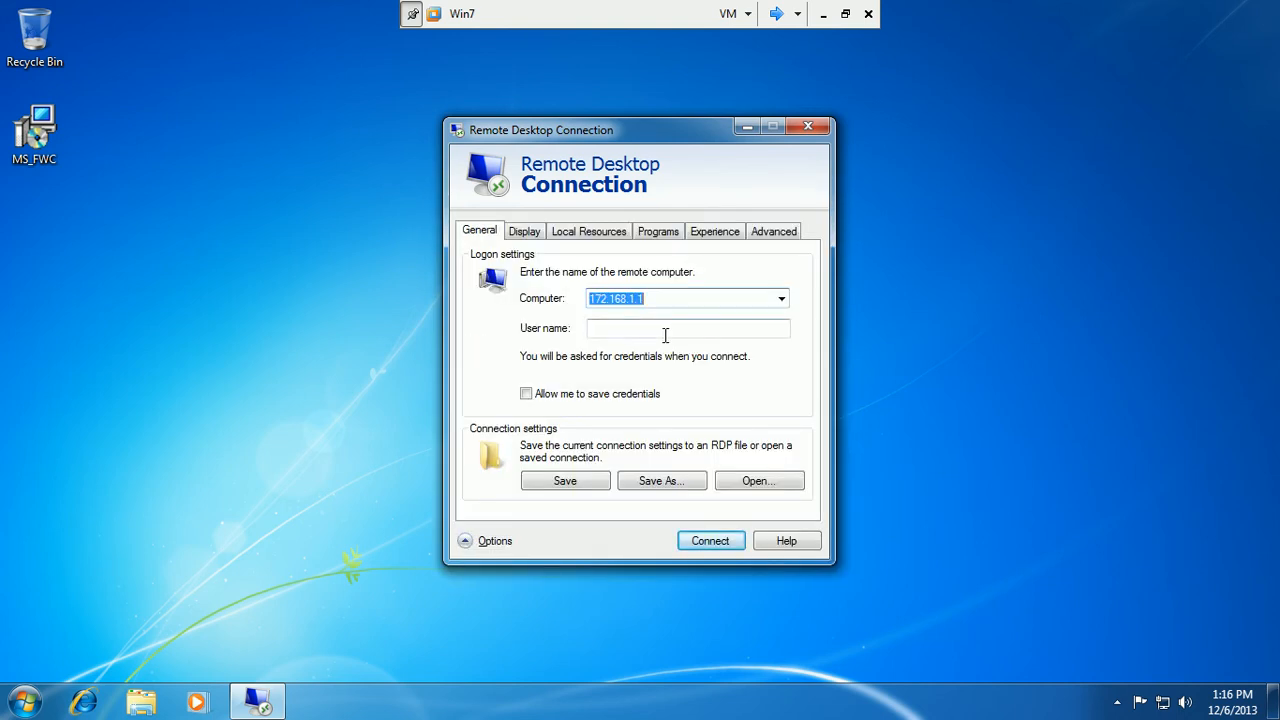
left_click(665, 335)
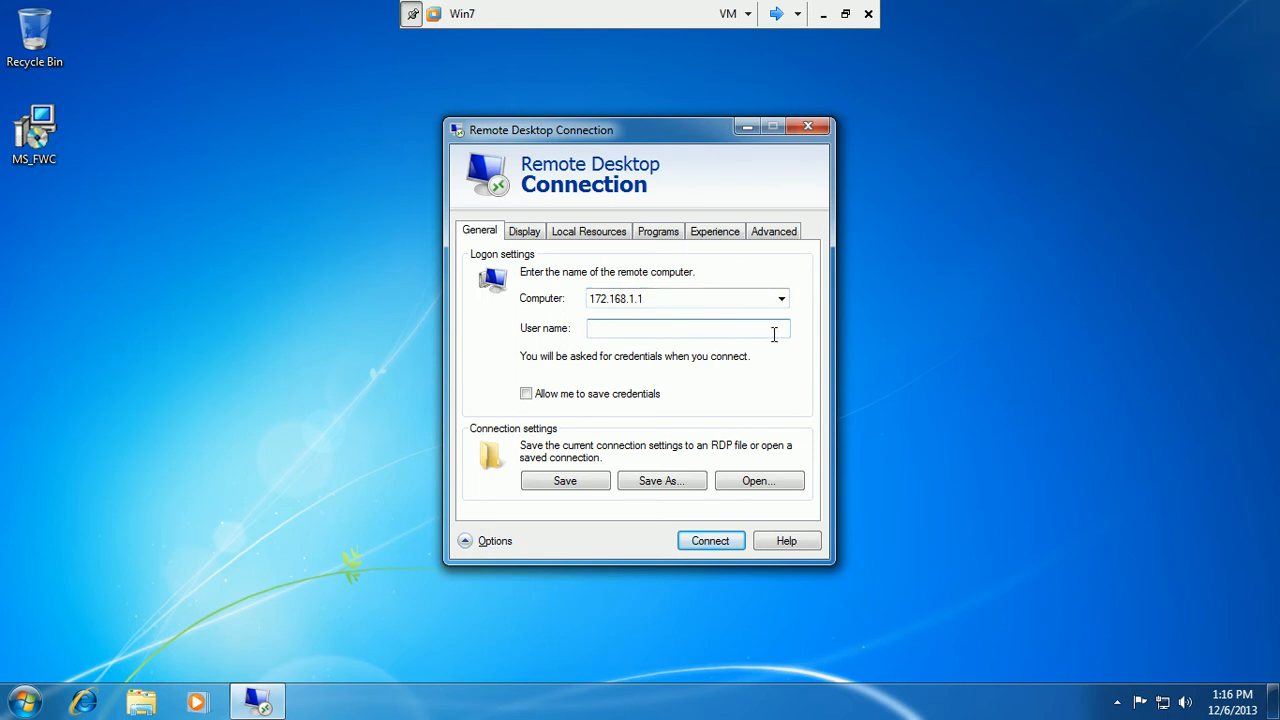
left_click(530, 234)
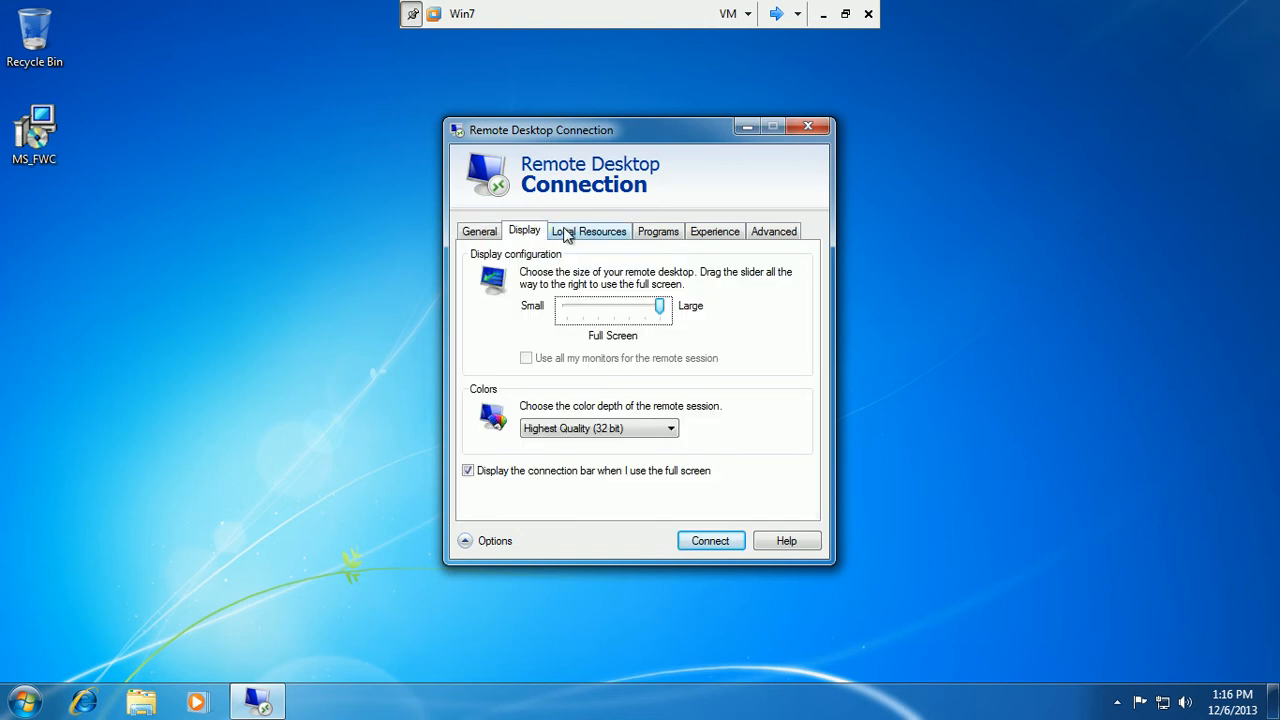
left_click(565, 231)
left_click(652, 234)
left_click(722, 234)
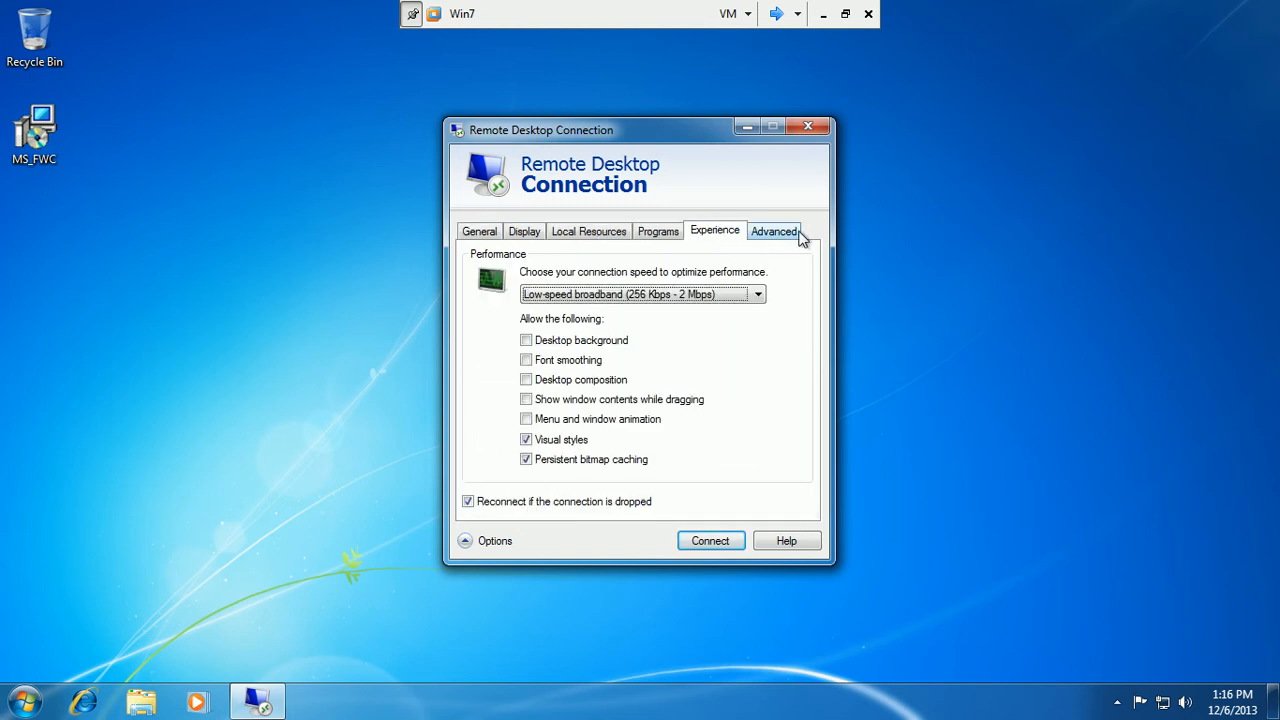
left_click(798, 235)
Set the logon user name to Administrator and retry the remote desktop connection to 172.168.1.1.
left_click(476, 237)
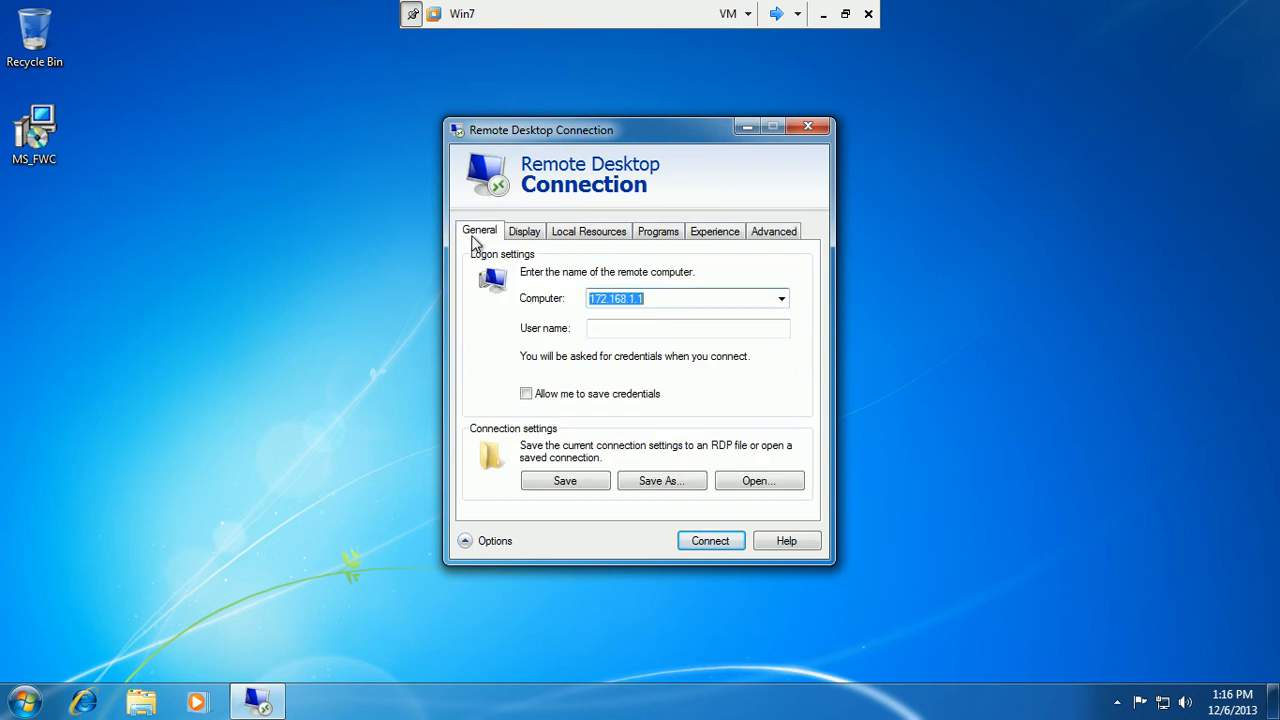
left_click(605, 328)
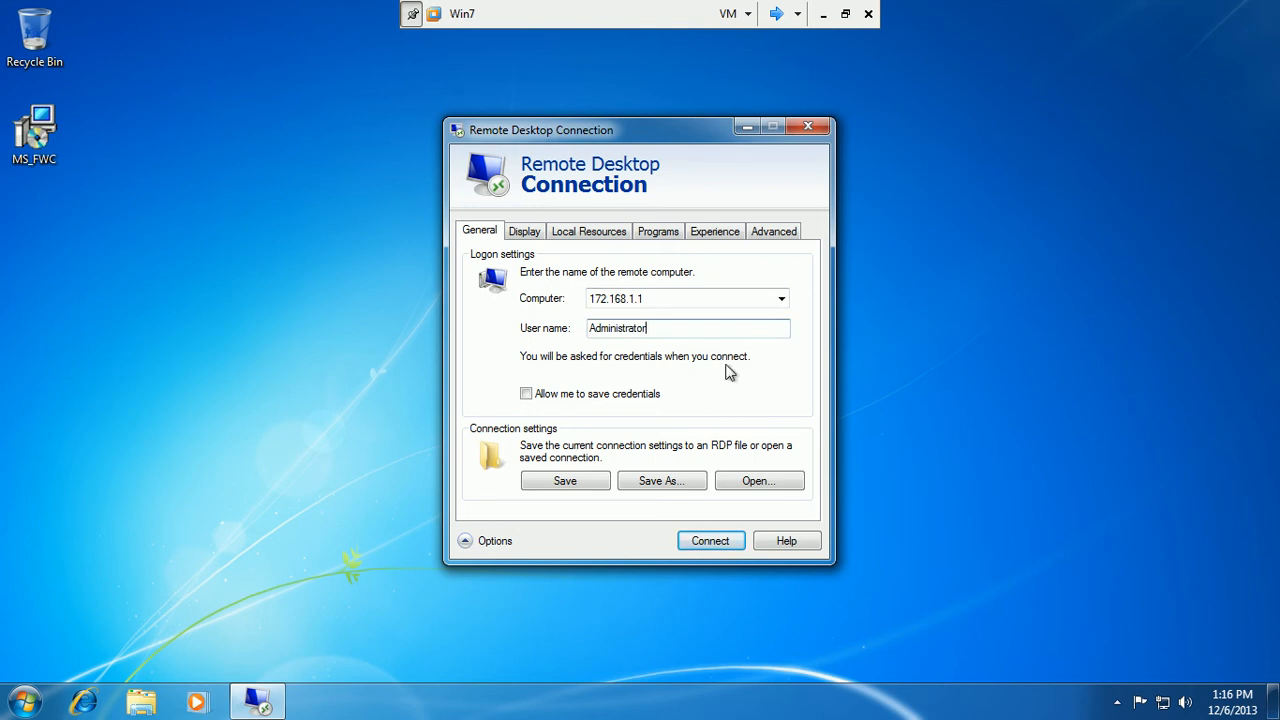
left_click(705, 541)
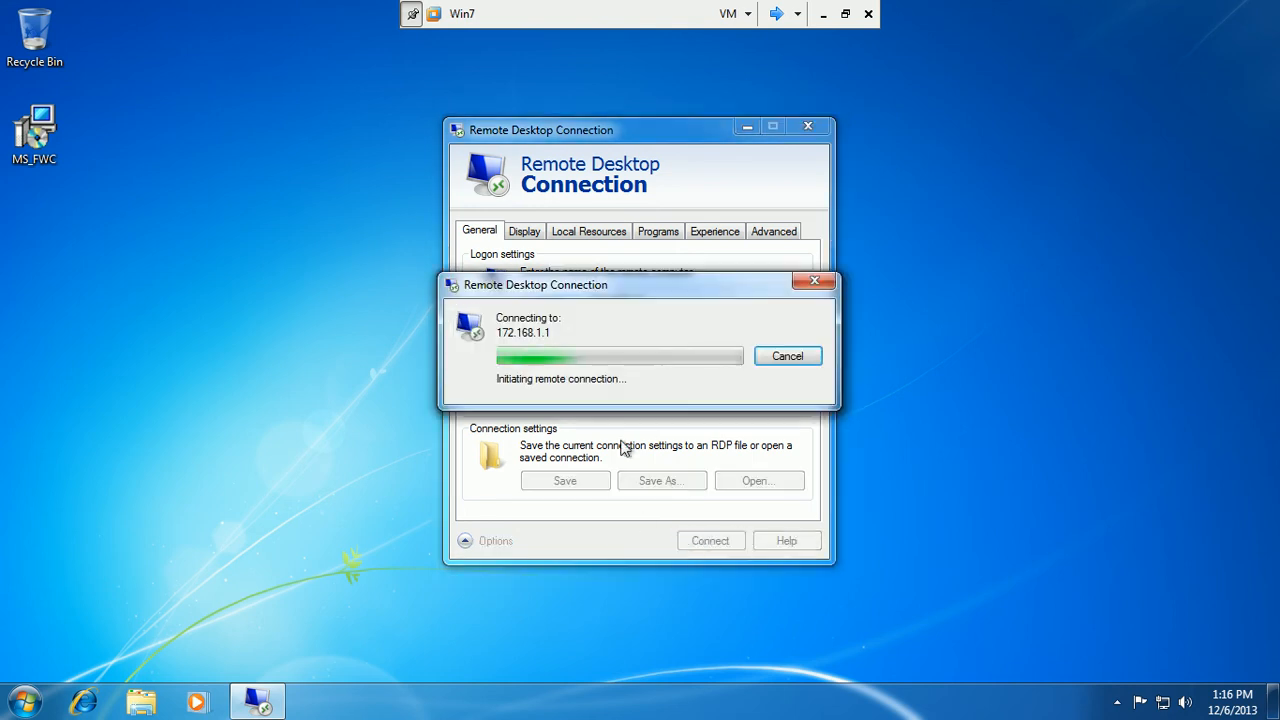
Switch back to the TMG Server virtual machine and view the monitored sessions, widening the Session Type column.
left_click(776, 13)
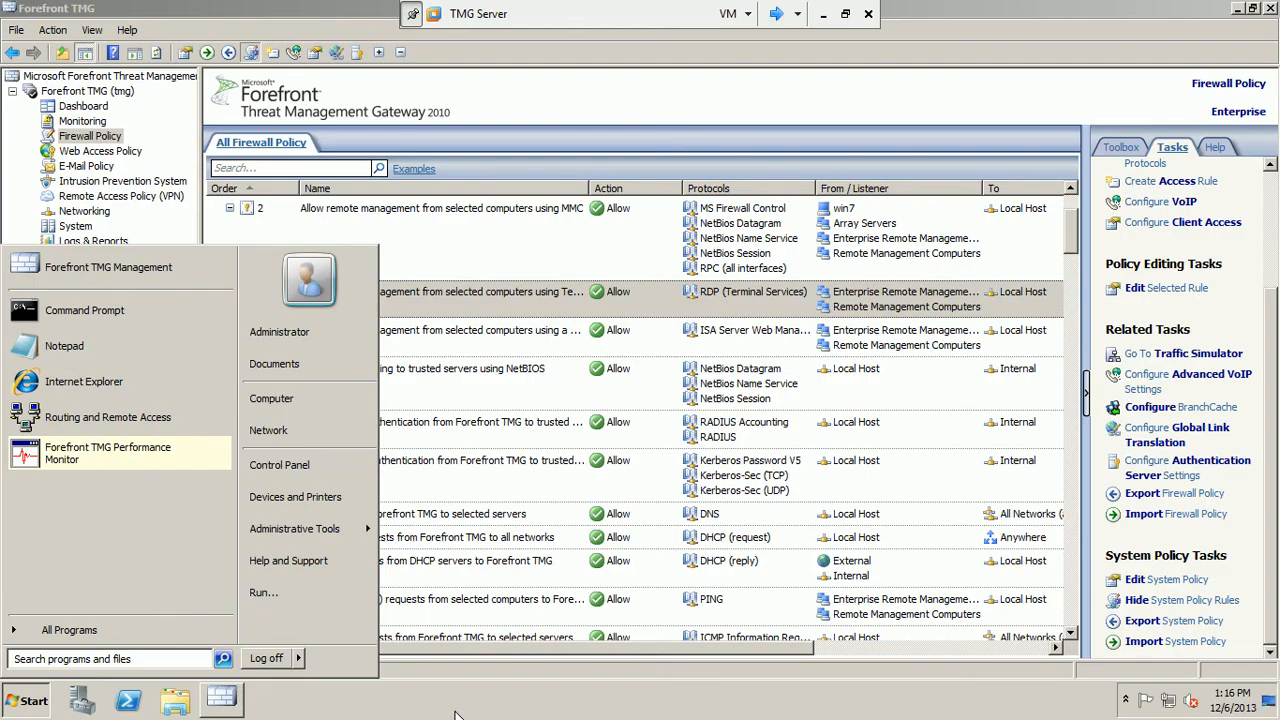
left_click(340, 232)
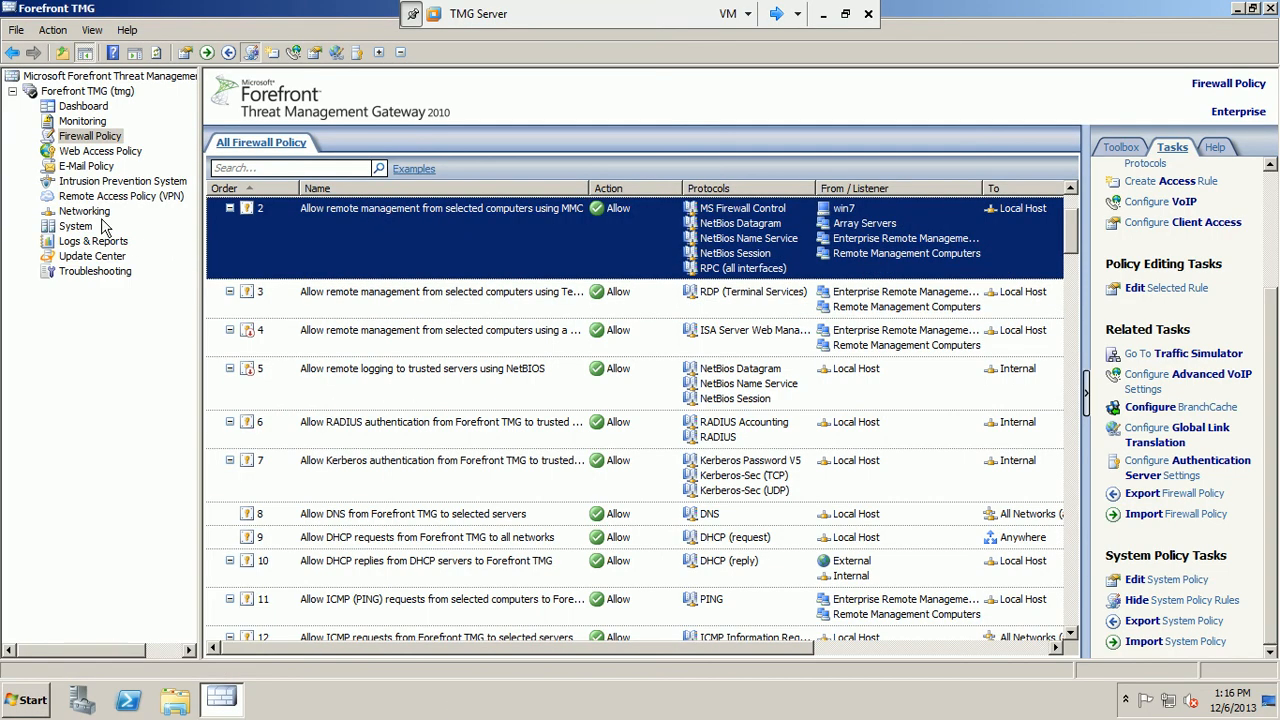
left_click(86, 123)
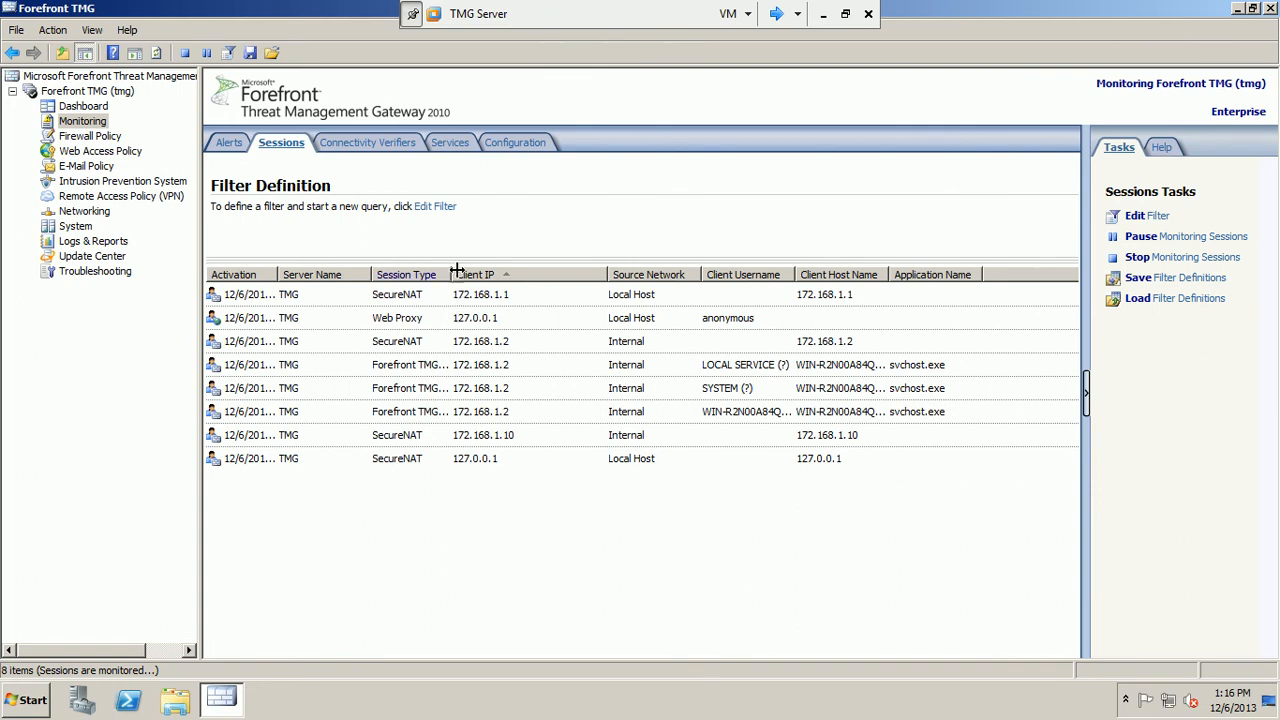
left_click_drag(453, 274, 535, 276)
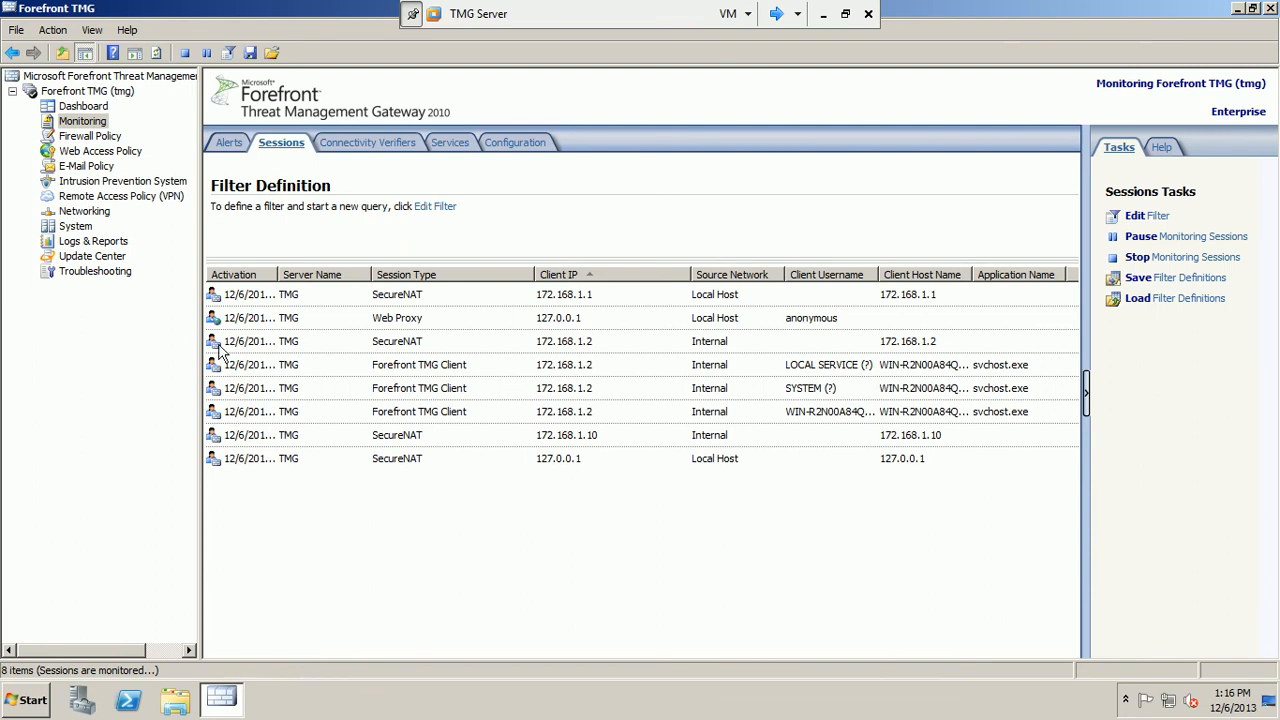
left_click(310, 300)
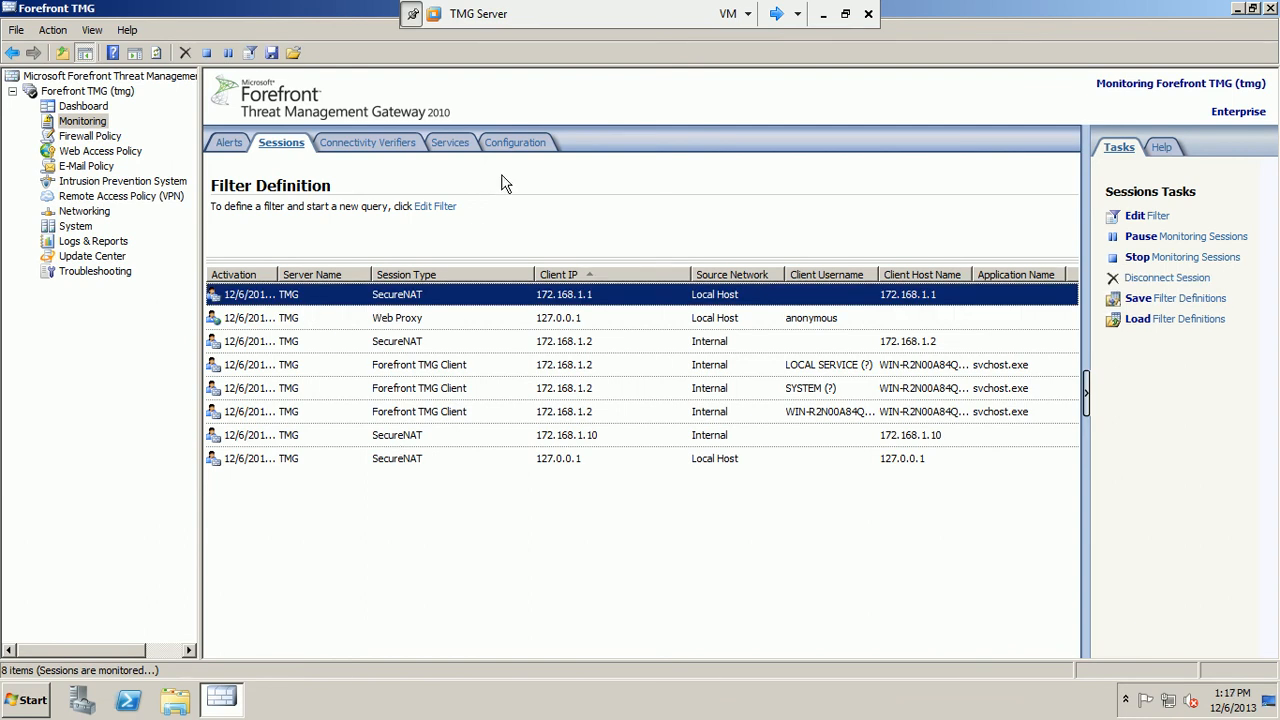
Check the monitoring alerts and services status, and return to the sessions list.
left_click(224, 146)
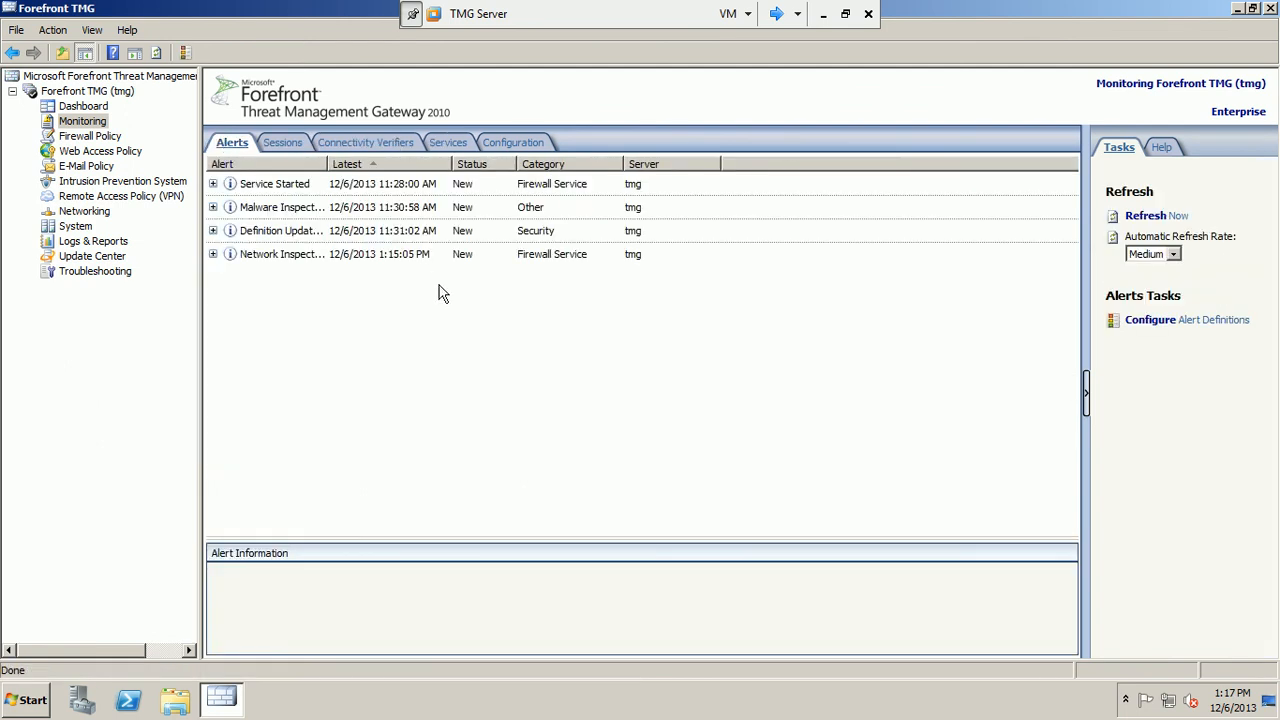
left_click(458, 146)
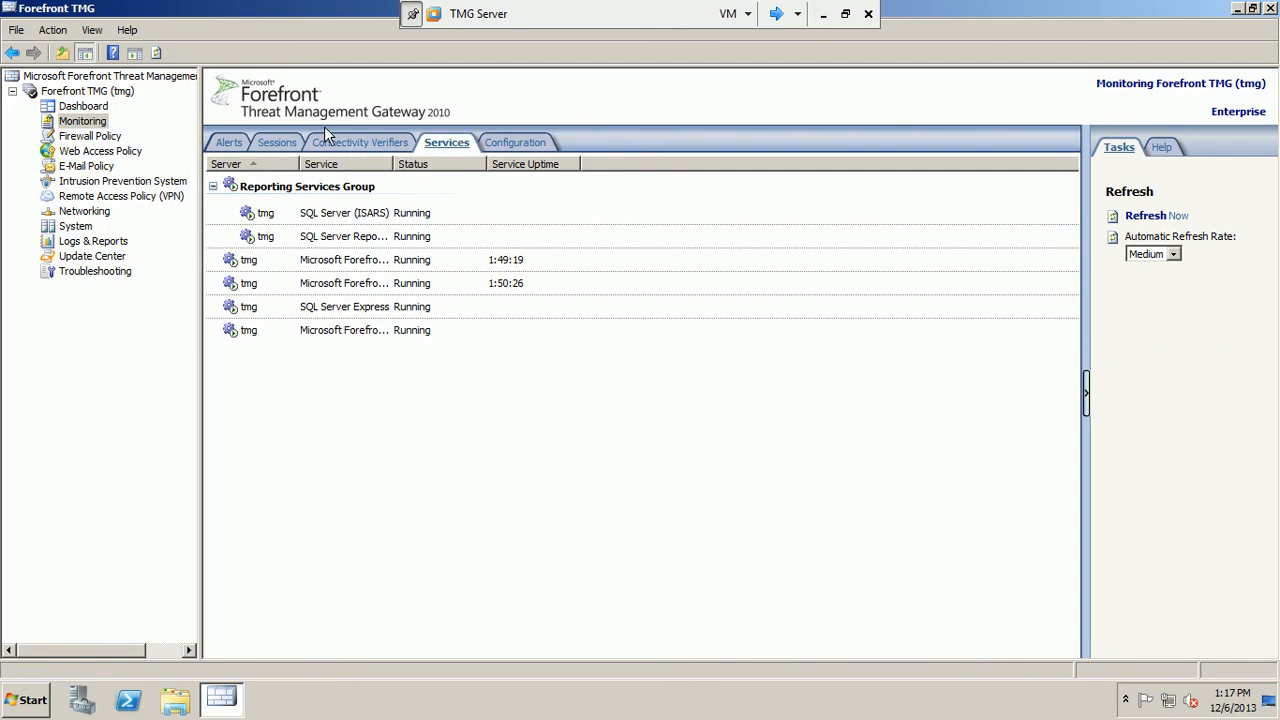
left_click(281, 143)
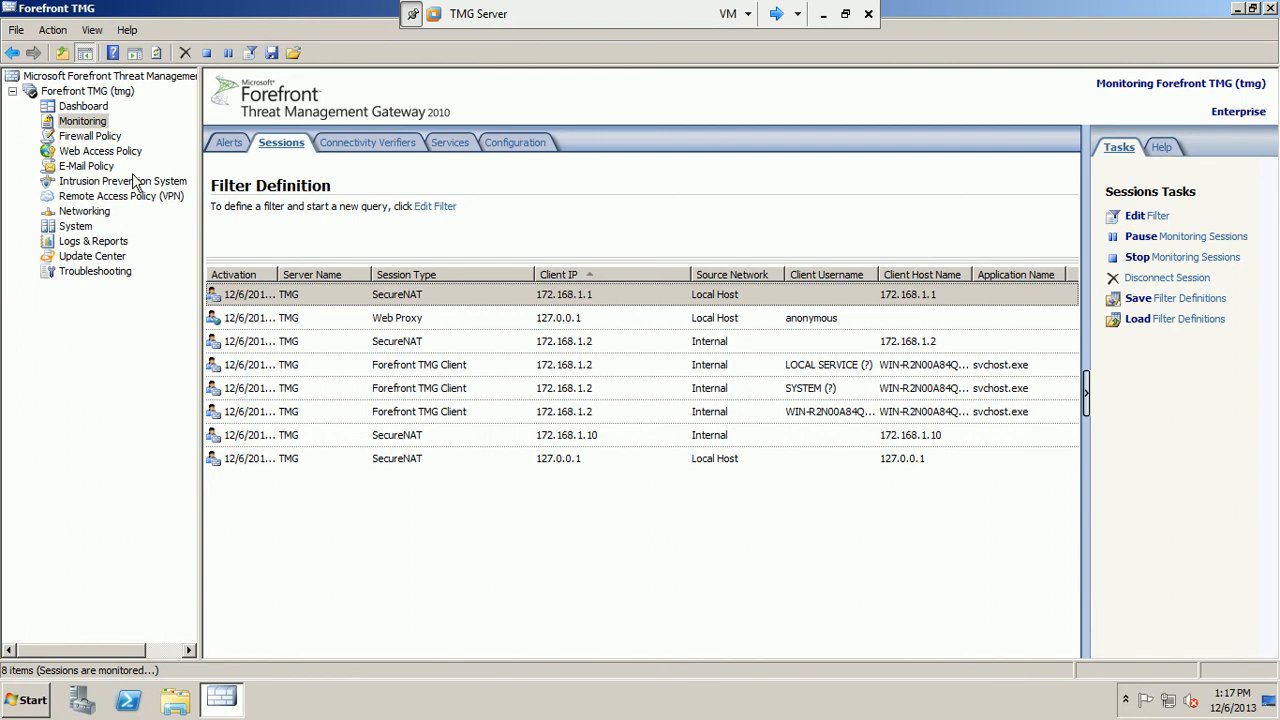
Open the properties of the MMC remote management rule in Firewall Policy and check win7 among its traffic sources.
left_click(88, 136)
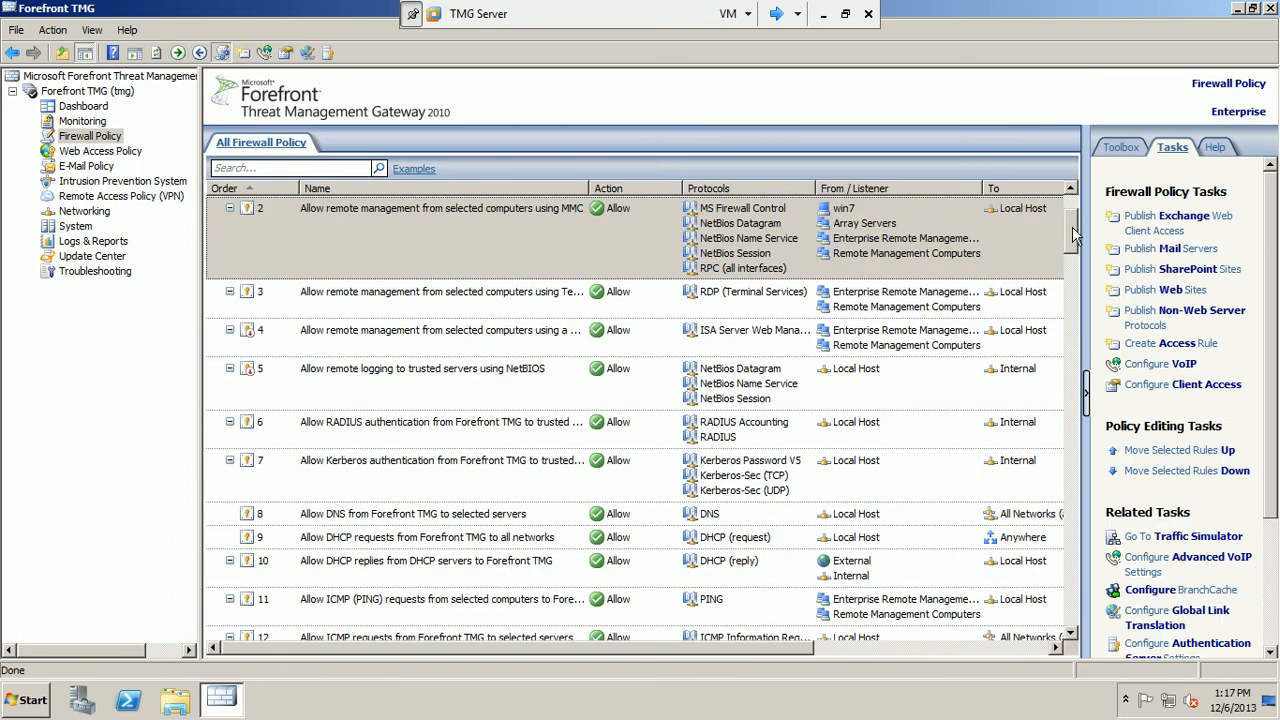
left_click_drag(1074, 229, 1073, 221)
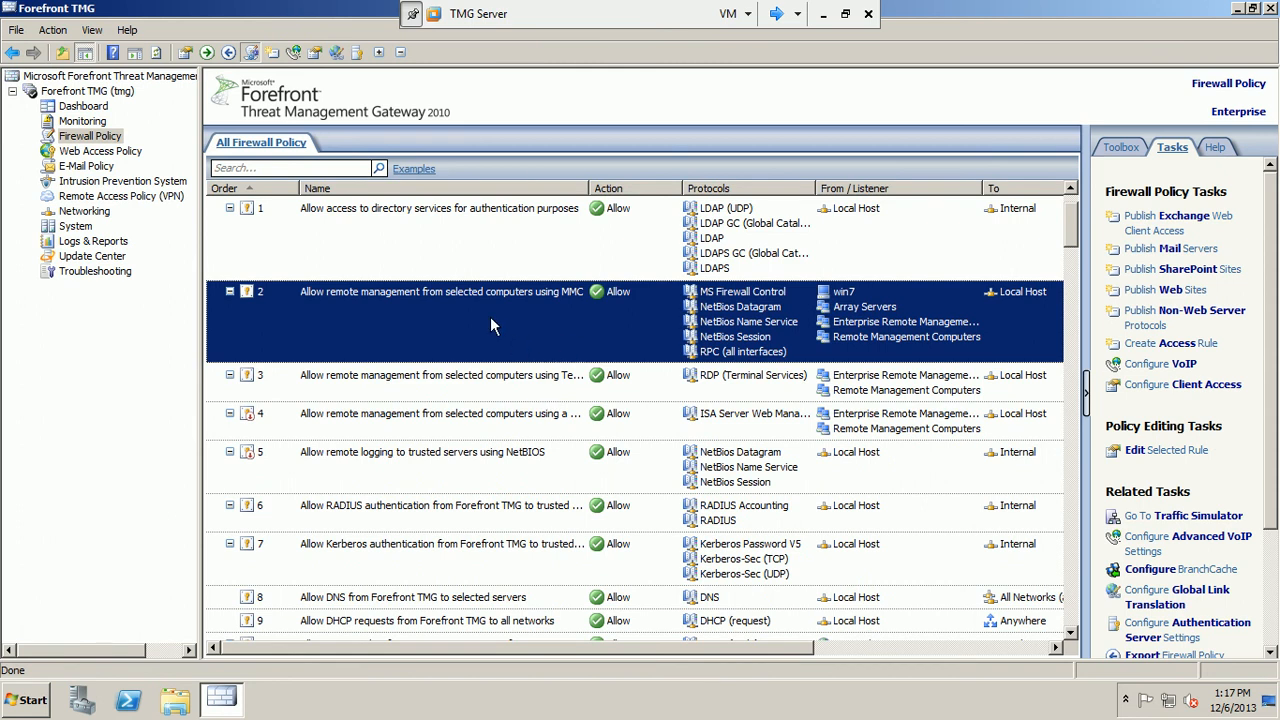
double_click(552, 315)
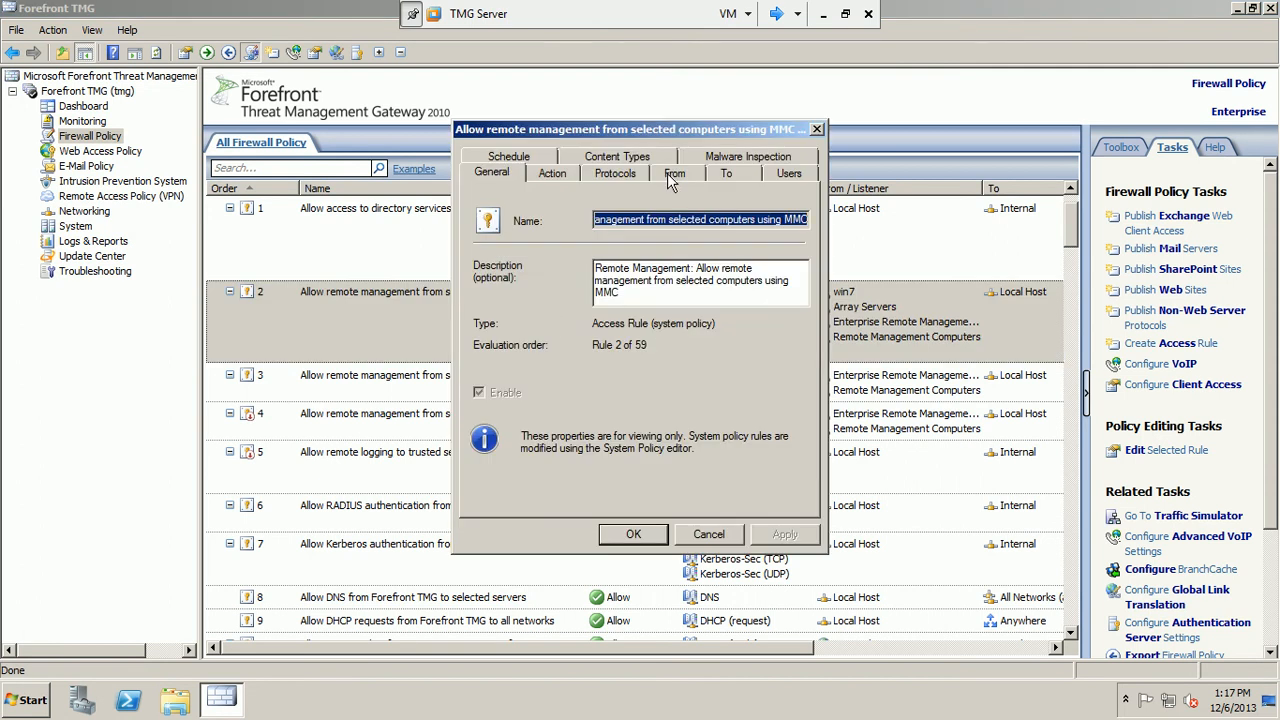
left_click(672, 175)
left_click(511, 289)
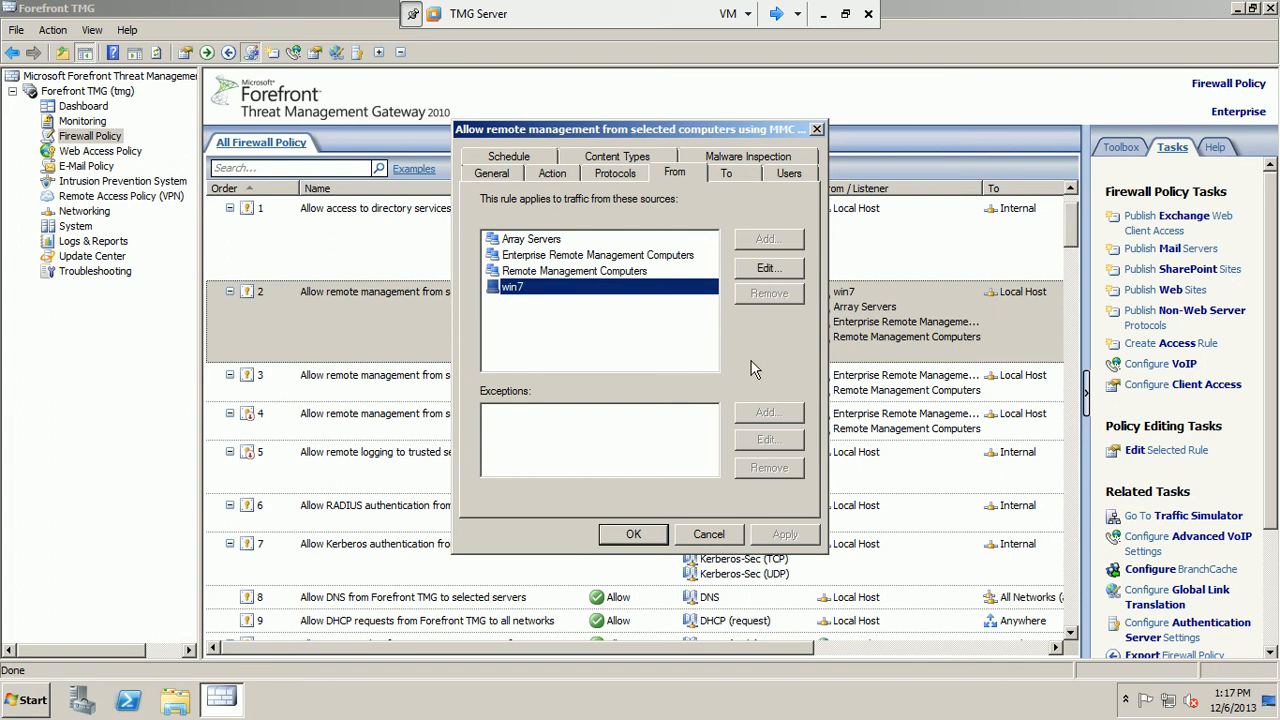
Close the MMC remote management rule's properties without saving and view the monitored sessions again.
left_click(708, 535)
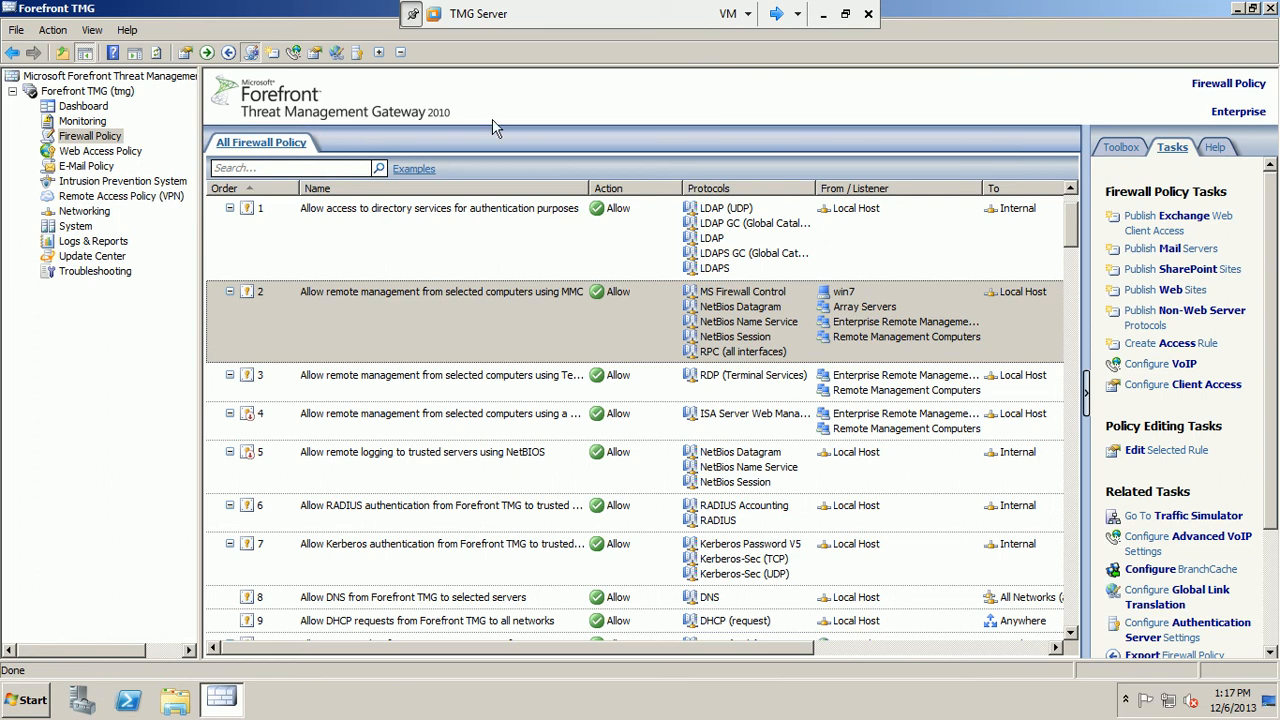
left_click(80, 121)
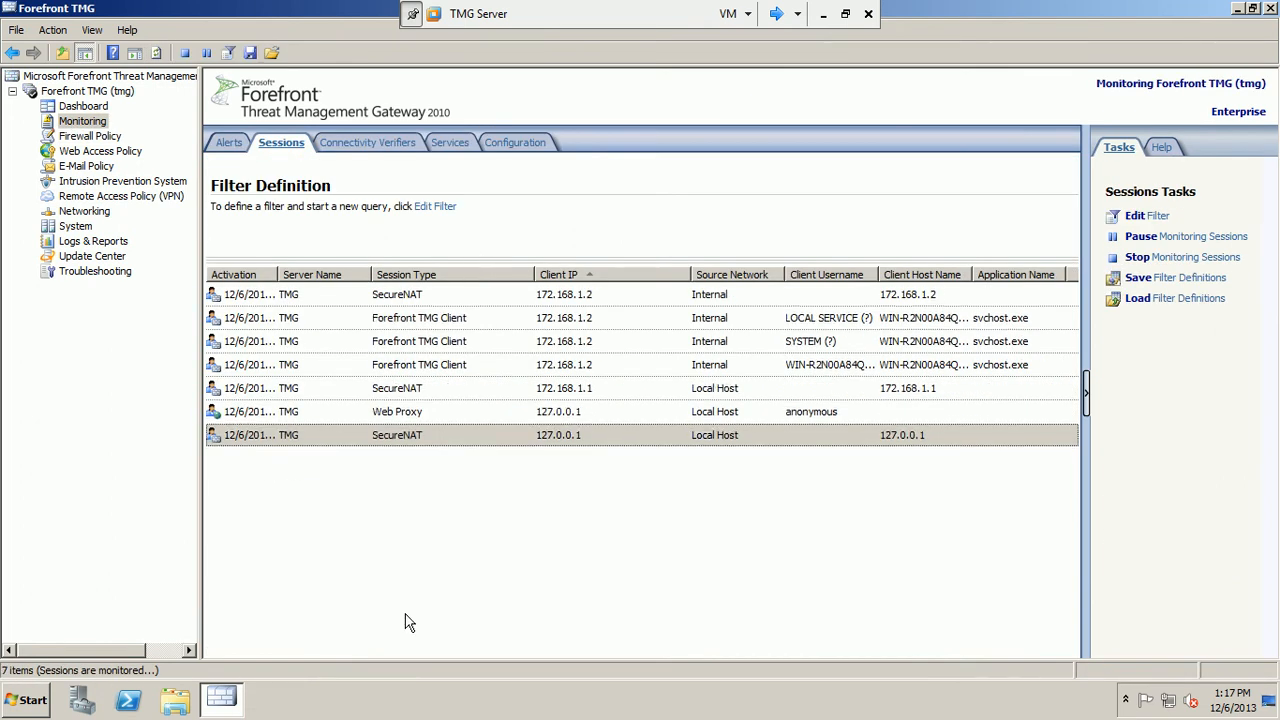
Switch to the Win7 virtual machine and dismiss the Remote Desktop connection message.
left_click(776, 14)
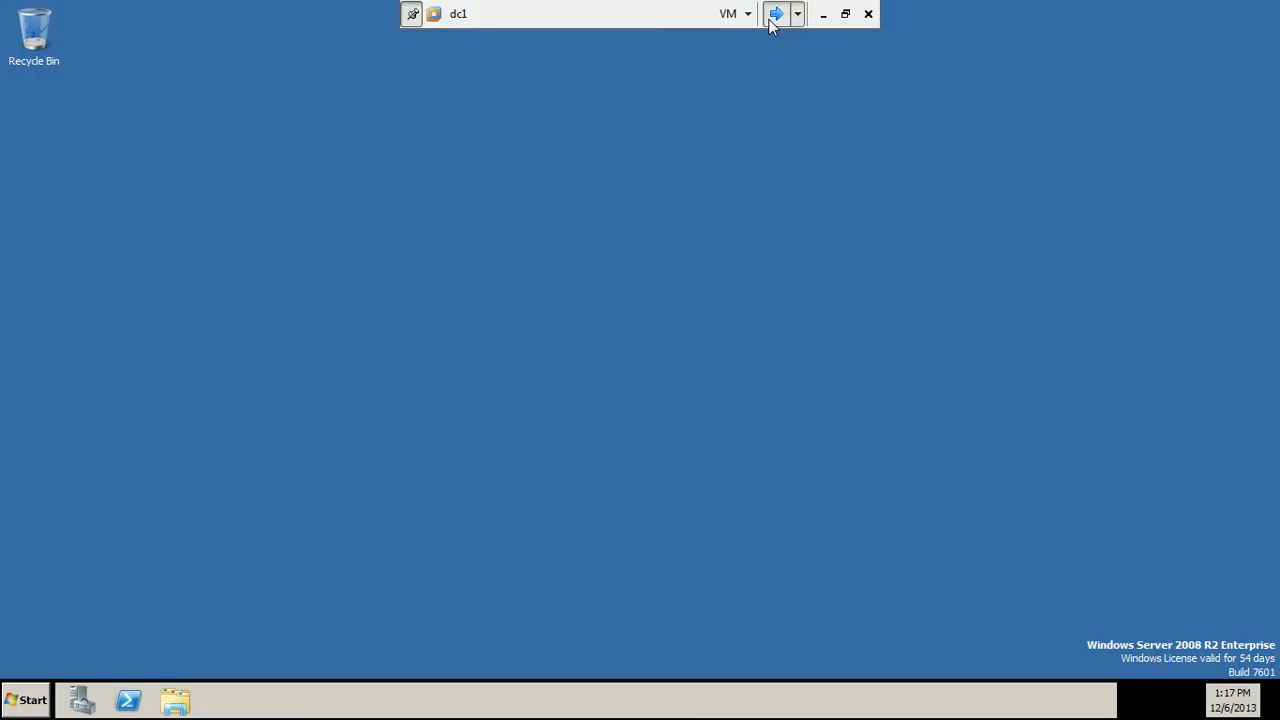
left_click(776, 14)
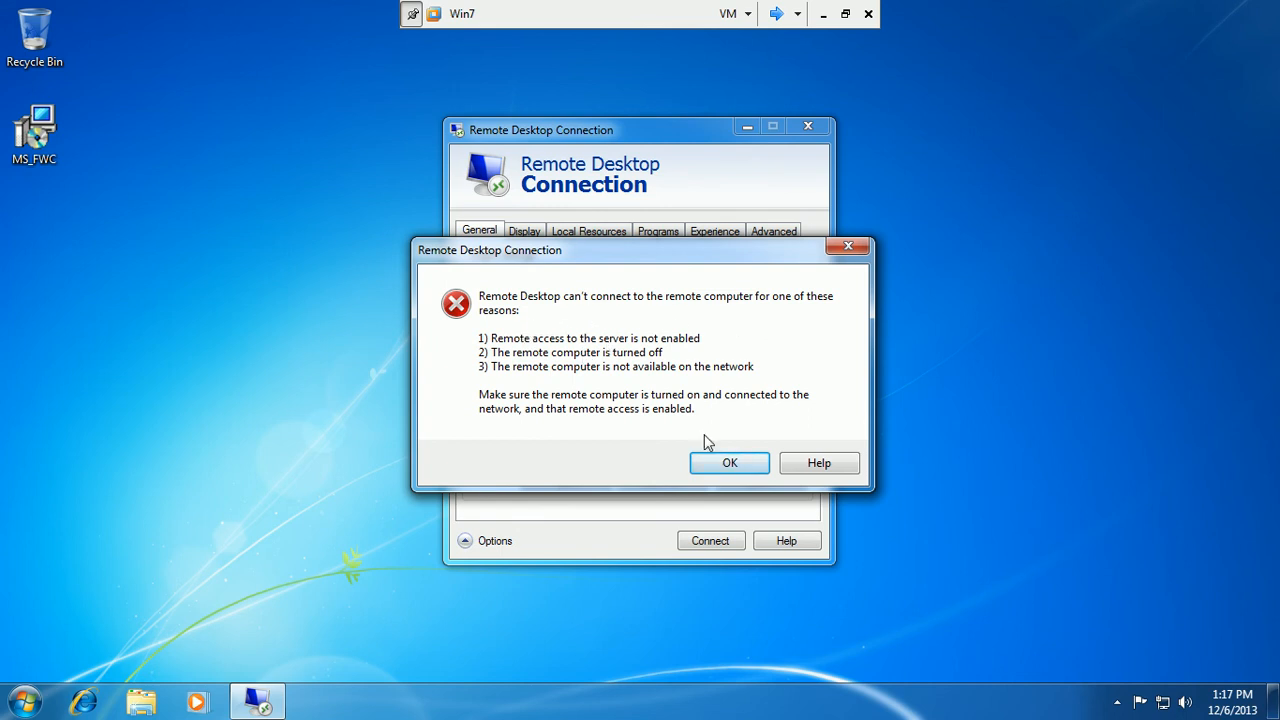
left_click(725, 465)
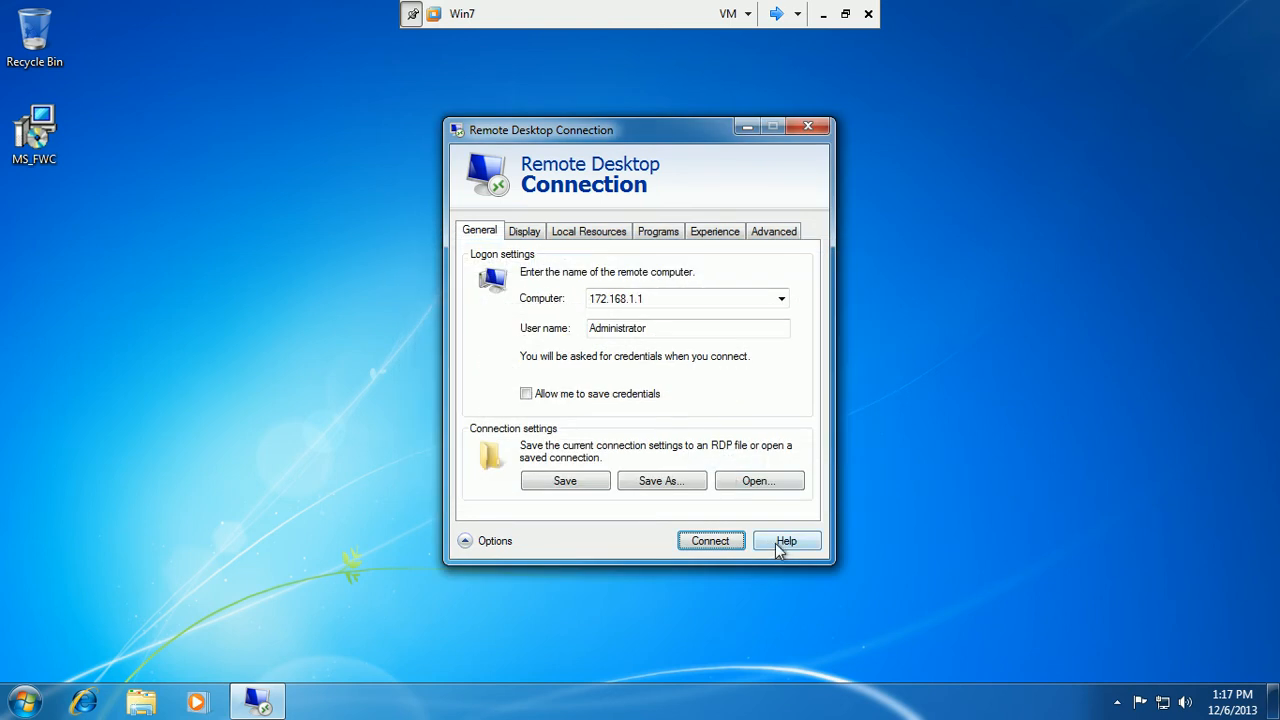
Switch back to the TMG Server virtual machine and hide the system policy rules in Firewall Policy.
left_click(776, 14)
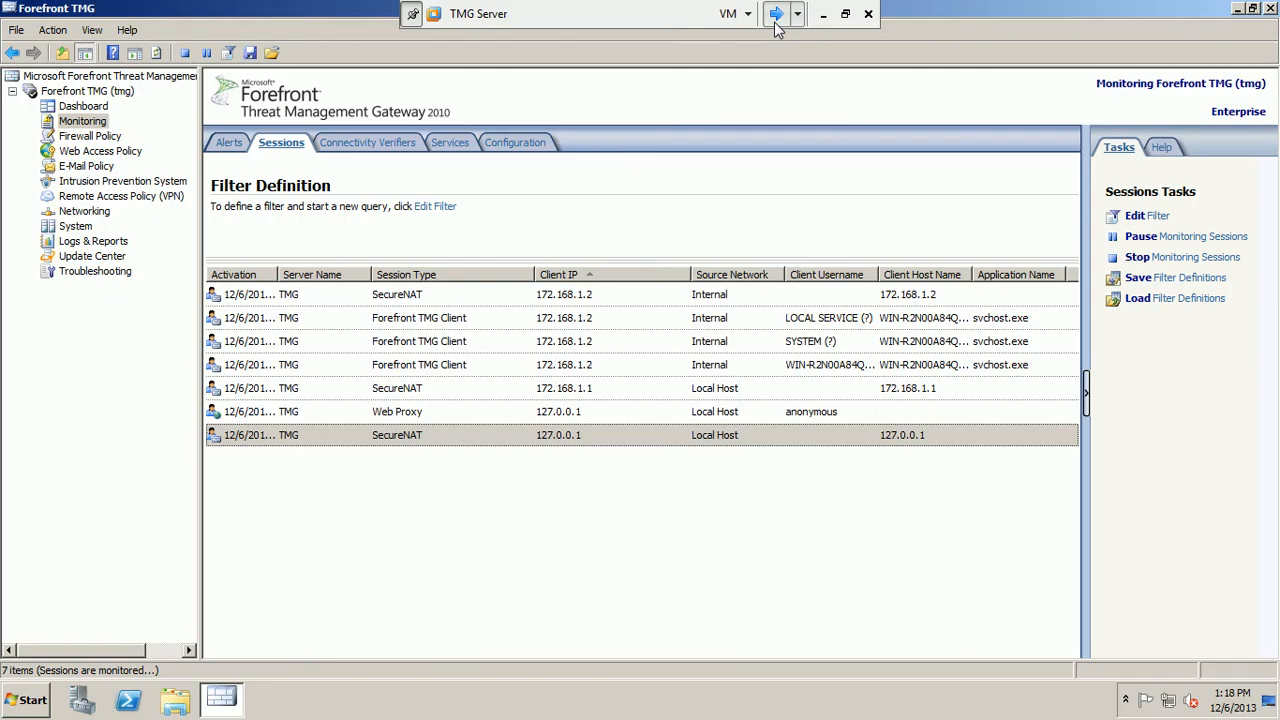
left_click(88, 138)
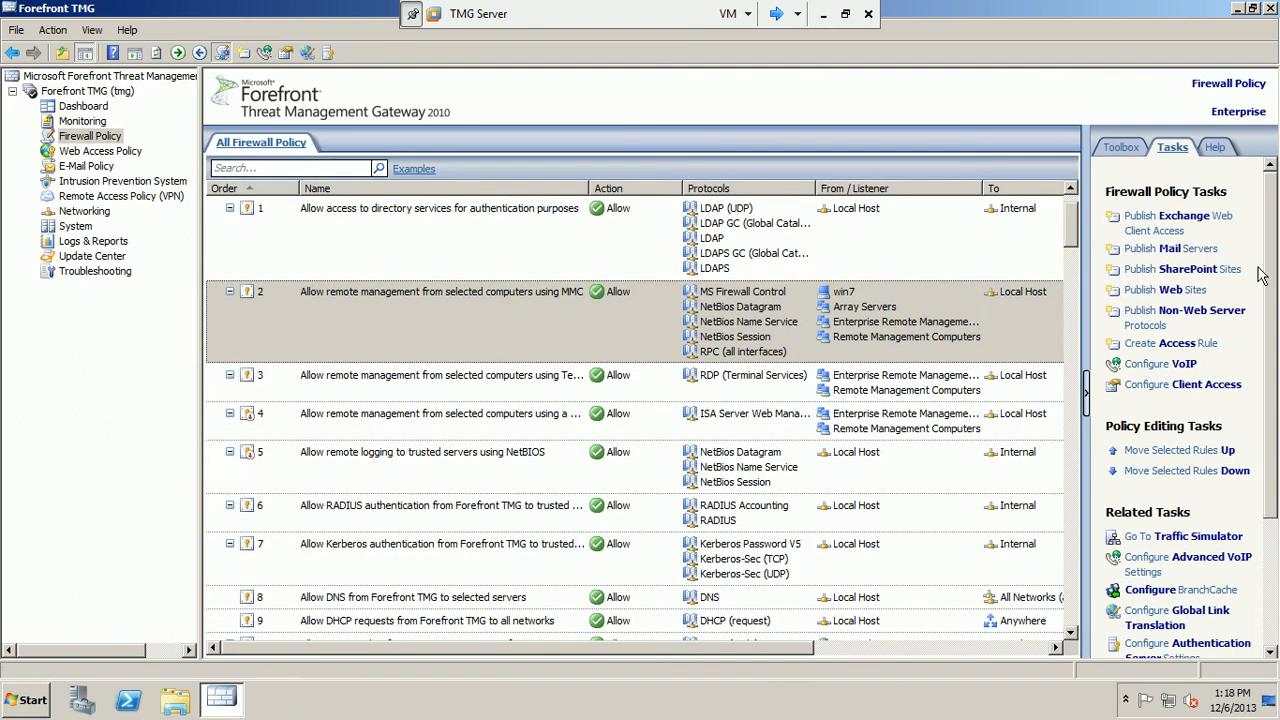
scroll(1277, 452, "down", 3)
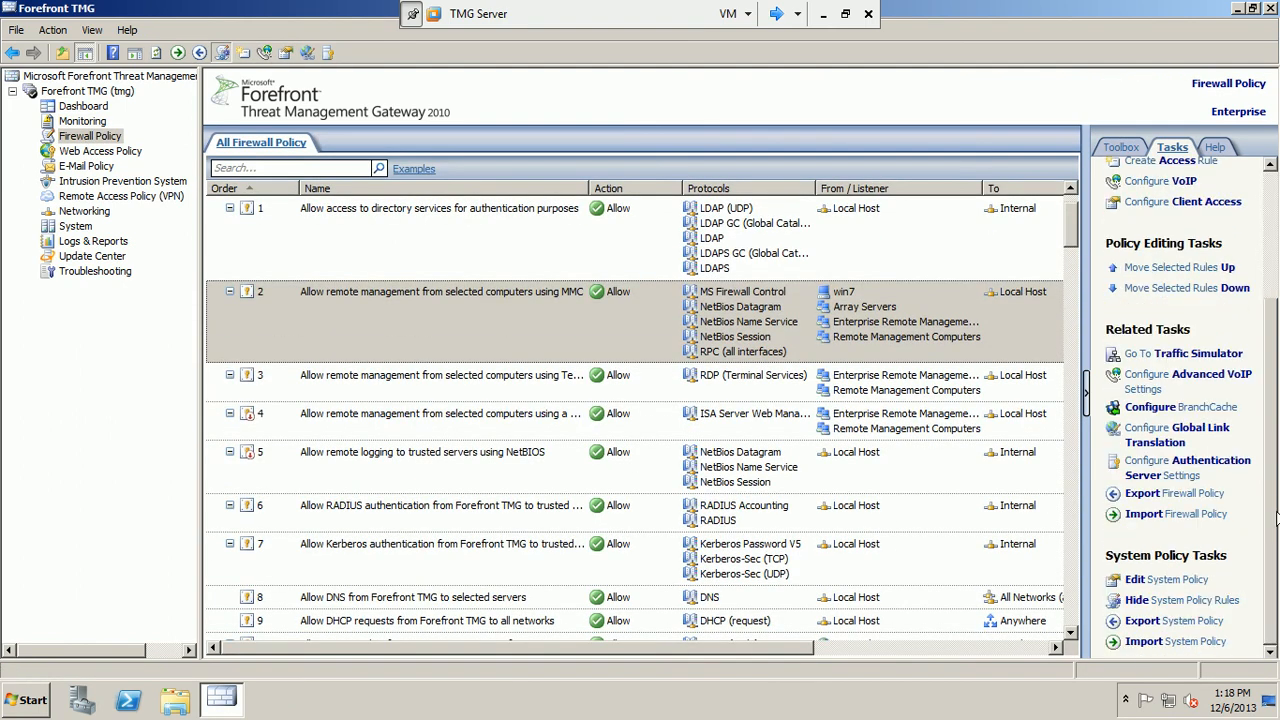
left_click(1190, 600)
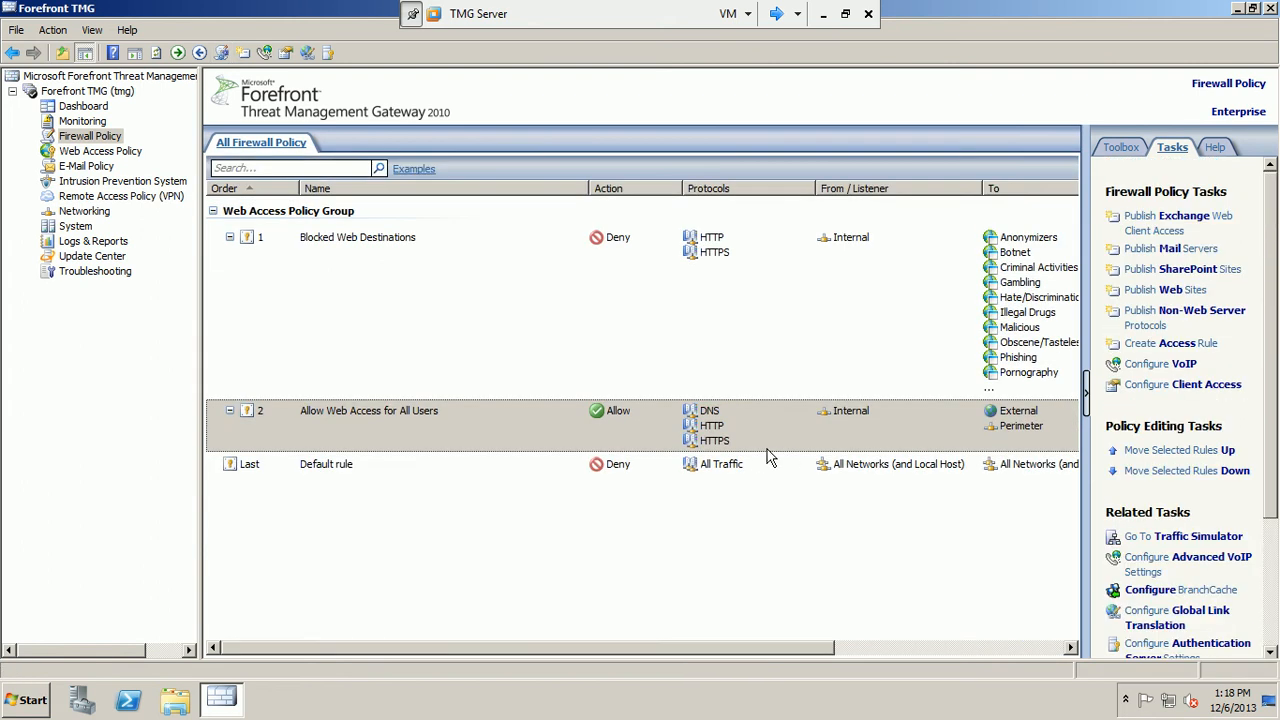
Start a new firewall access rule named "remote", choose its rule action and continue to the protocol settings.
right_click(85, 141)
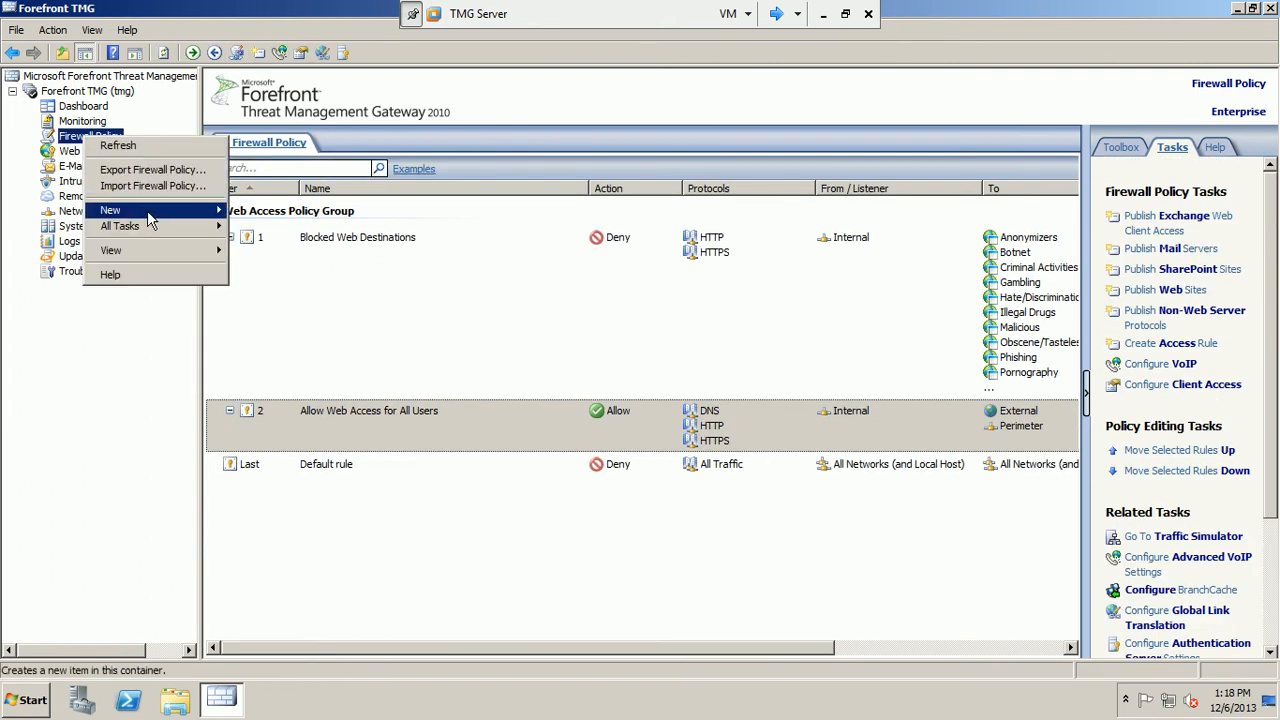
left_click(535, 553)
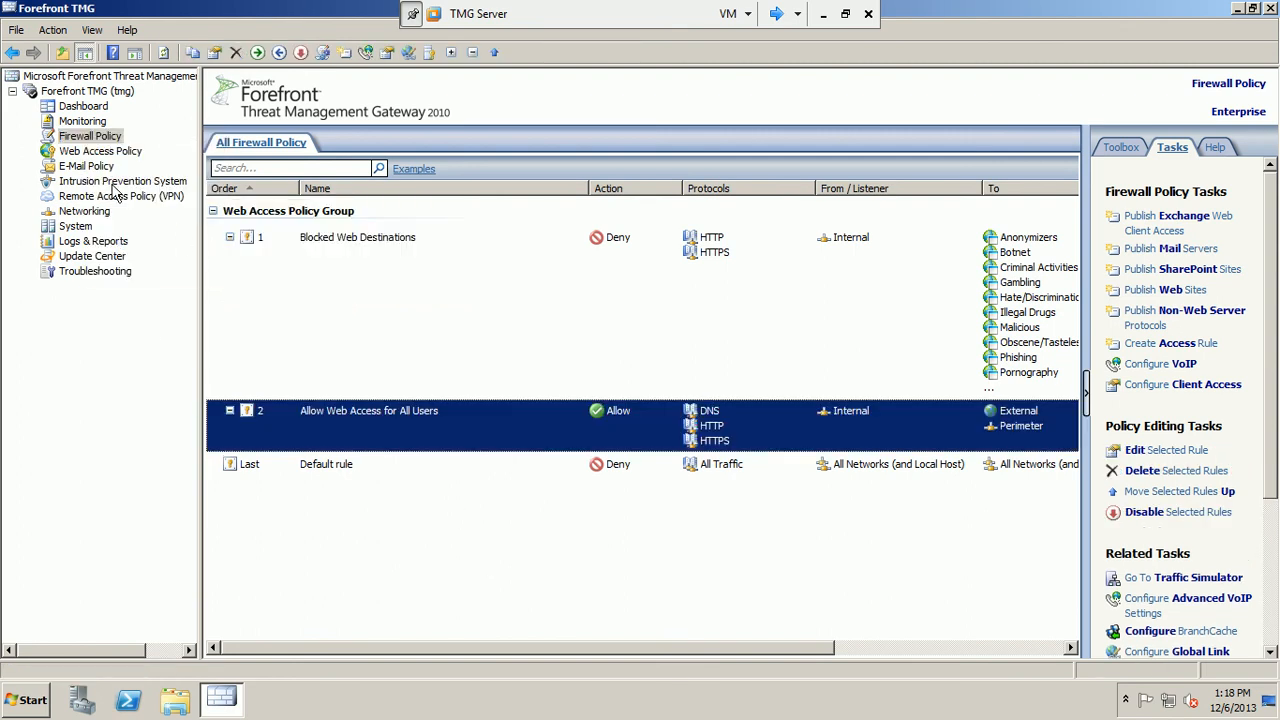
right_click(89, 141)
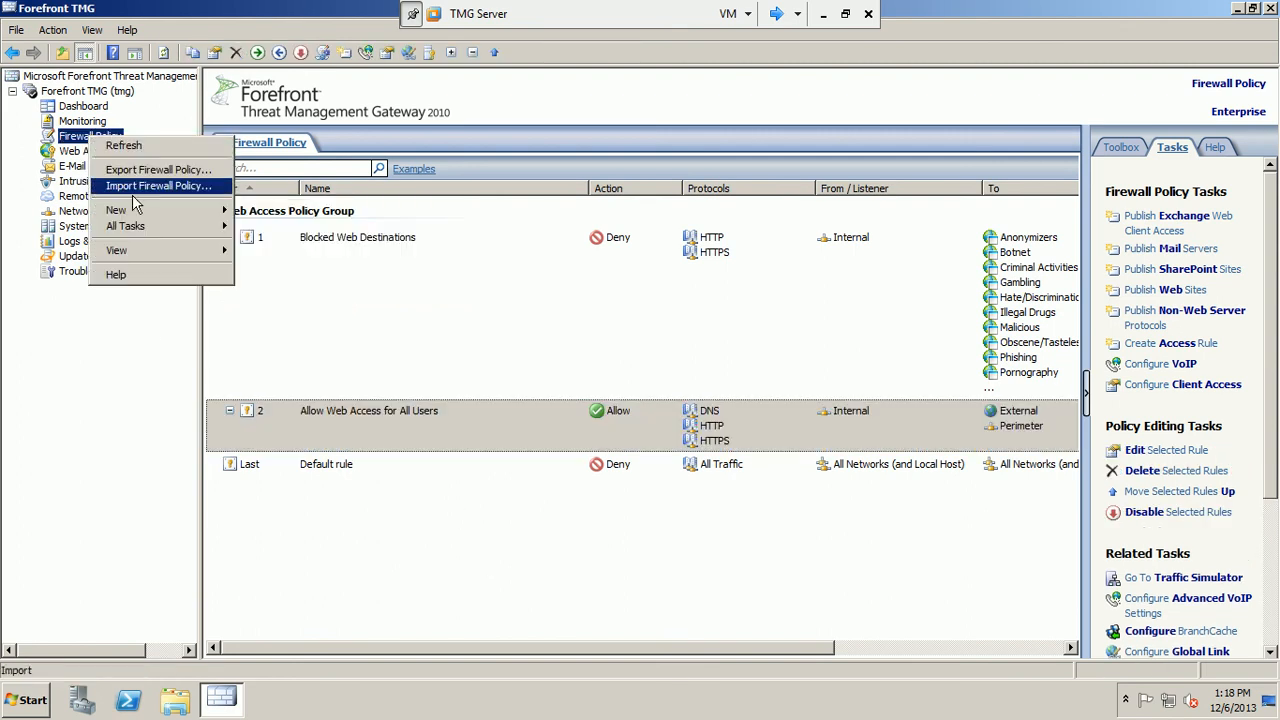
mouse_move(160, 226)
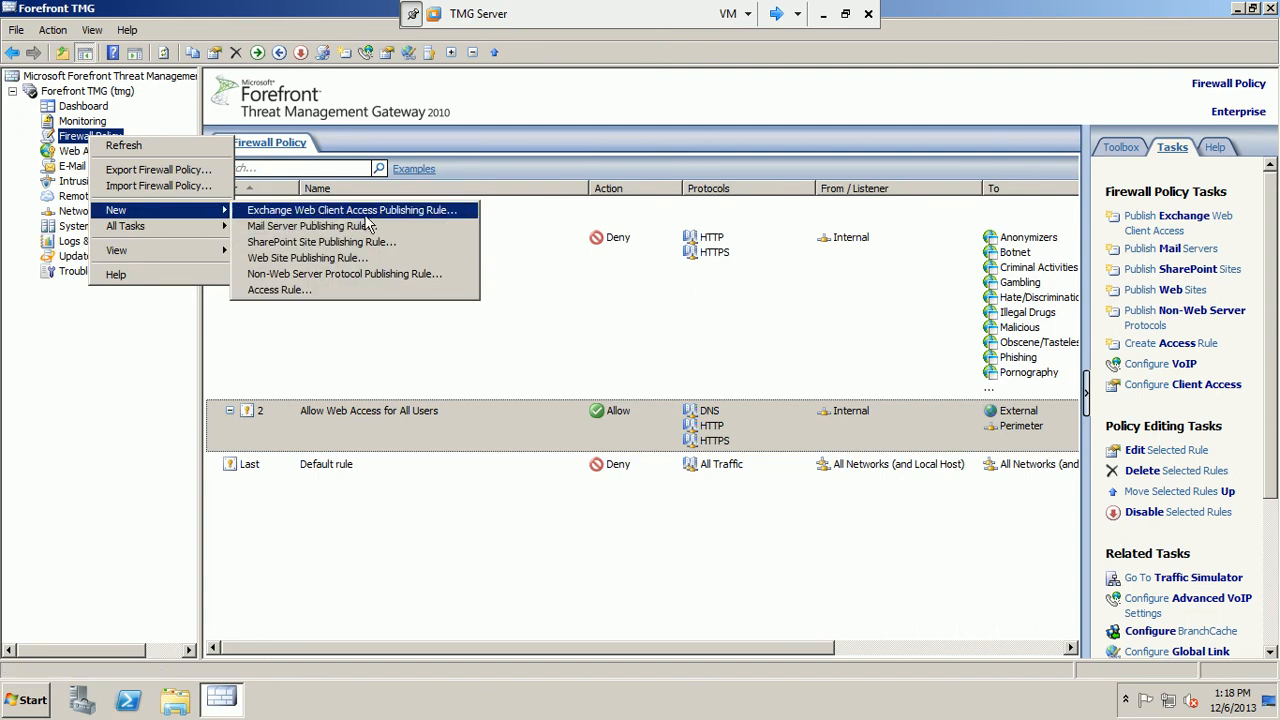
left_click(324, 291)
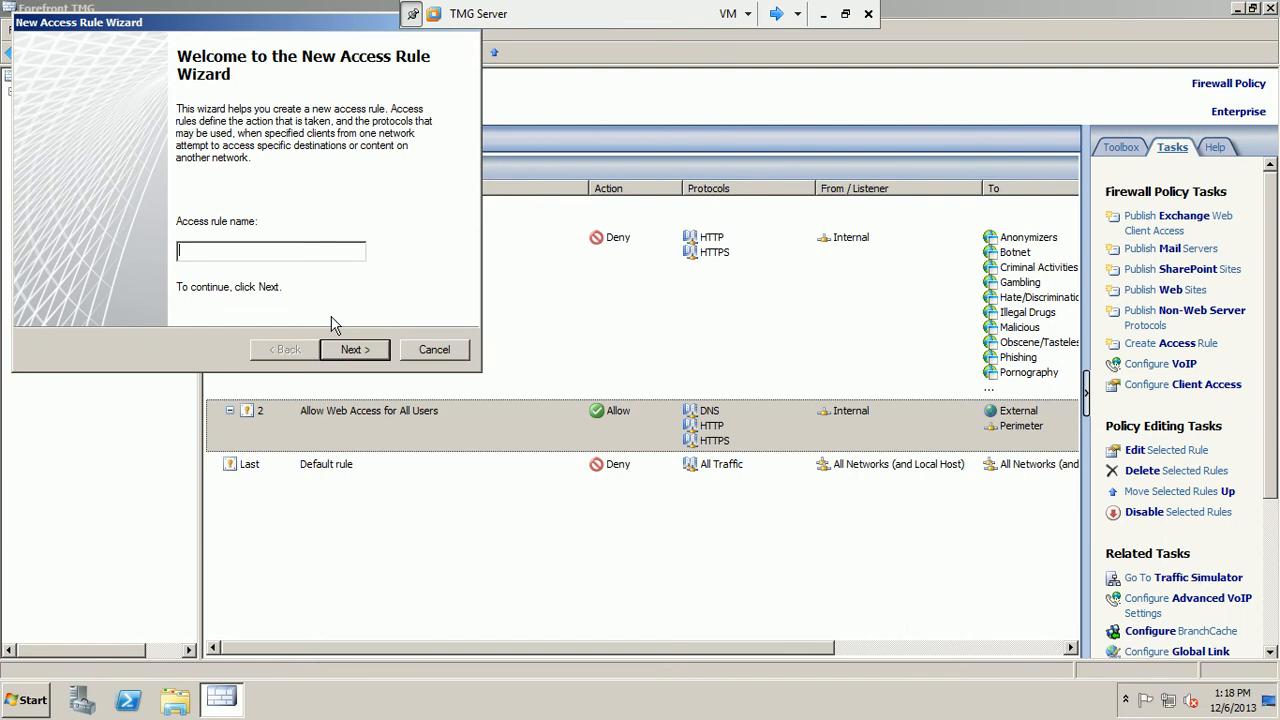
type("remote")
left_click(342, 348)
left_click(65, 134)
left_click(355, 349)
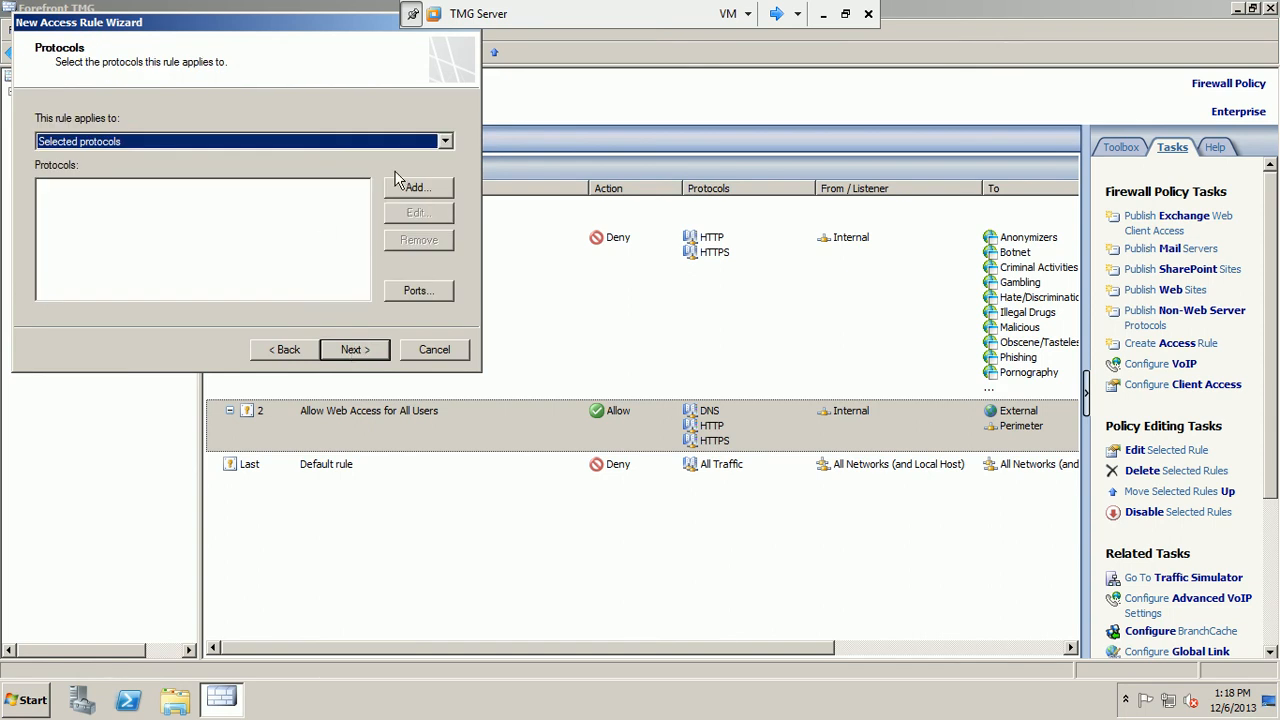
Try applying the access rule to all outbound traffic, and return the setting to selected protocols.
left_click(445, 142)
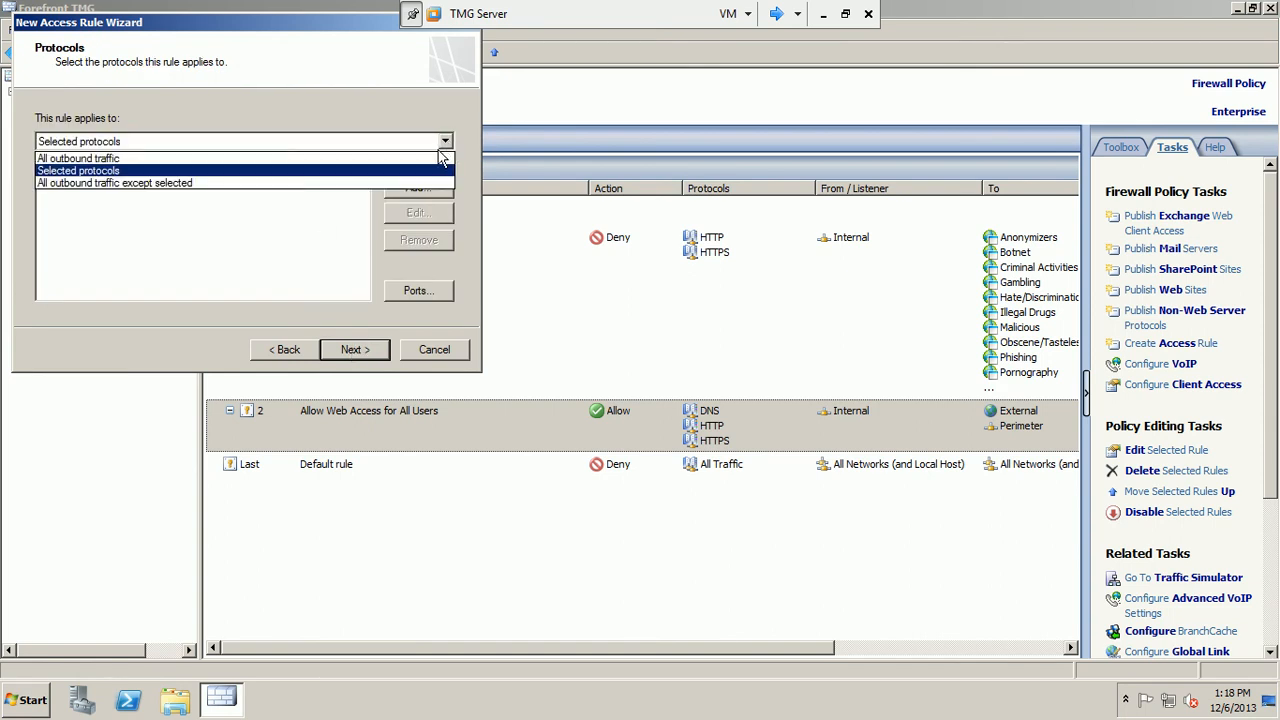
left_click(440, 153)
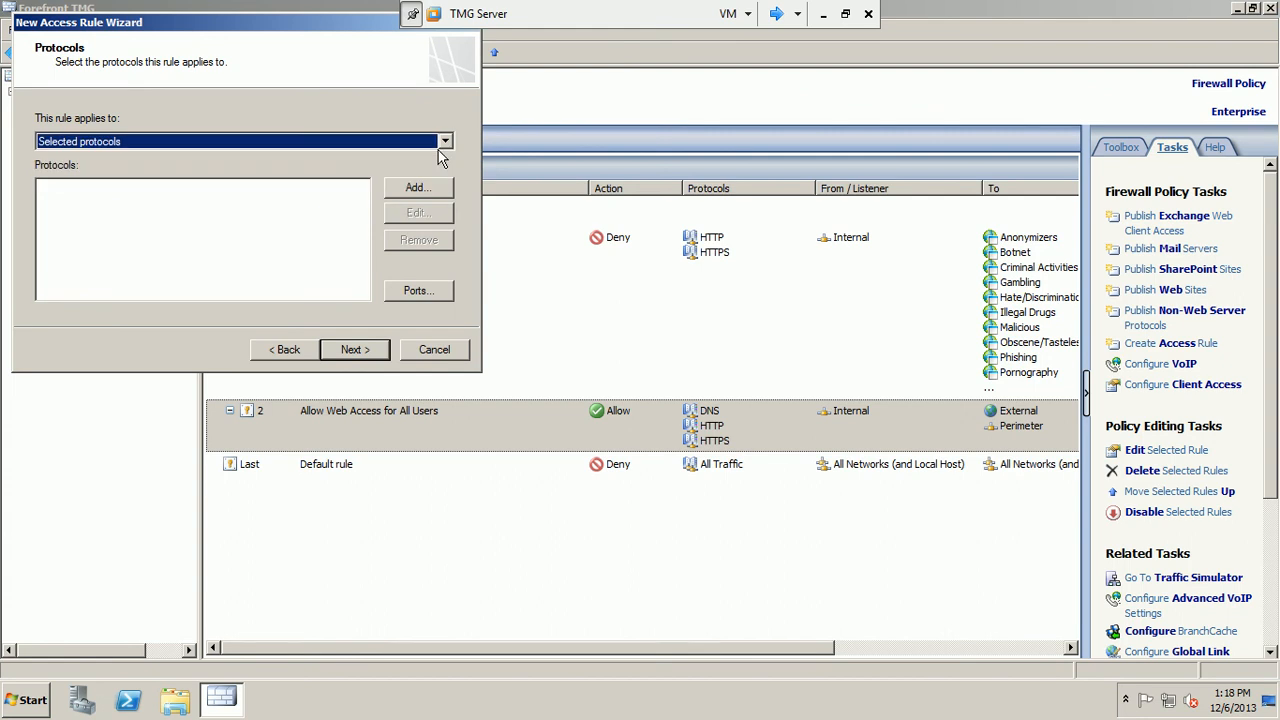
left_click(378, 352)
left_click(766, 386)
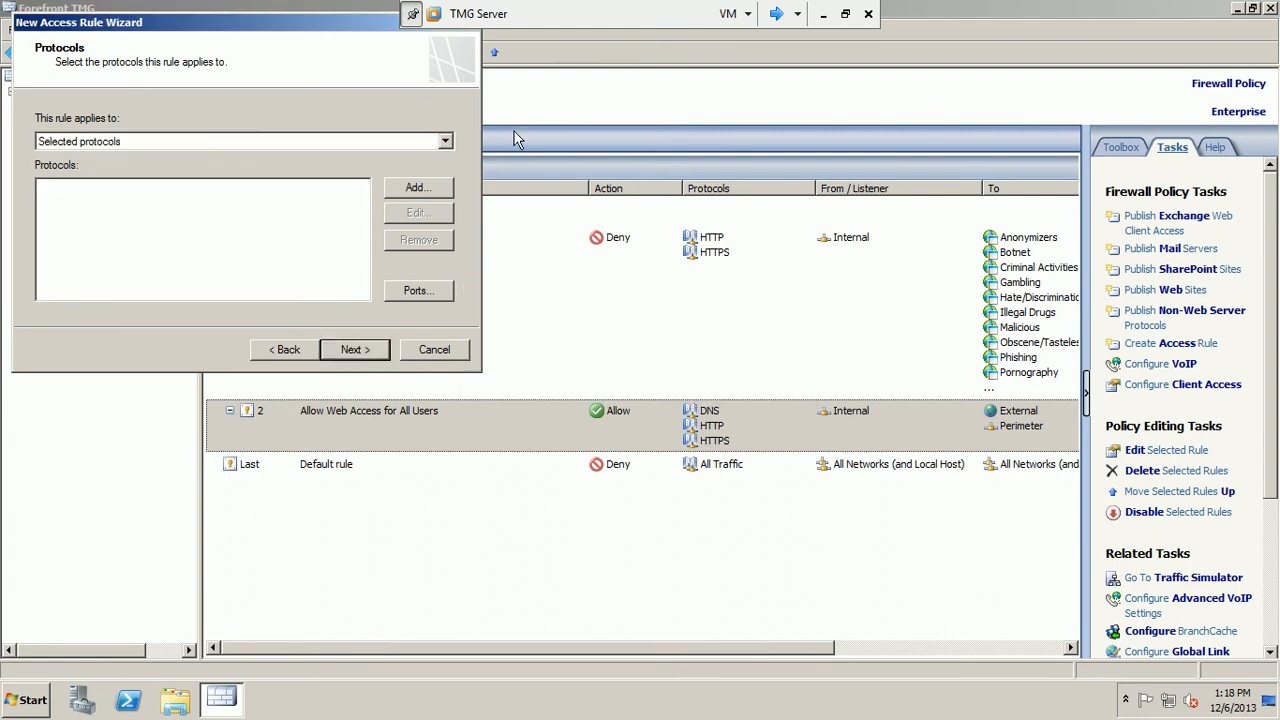
left_click(445, 145)
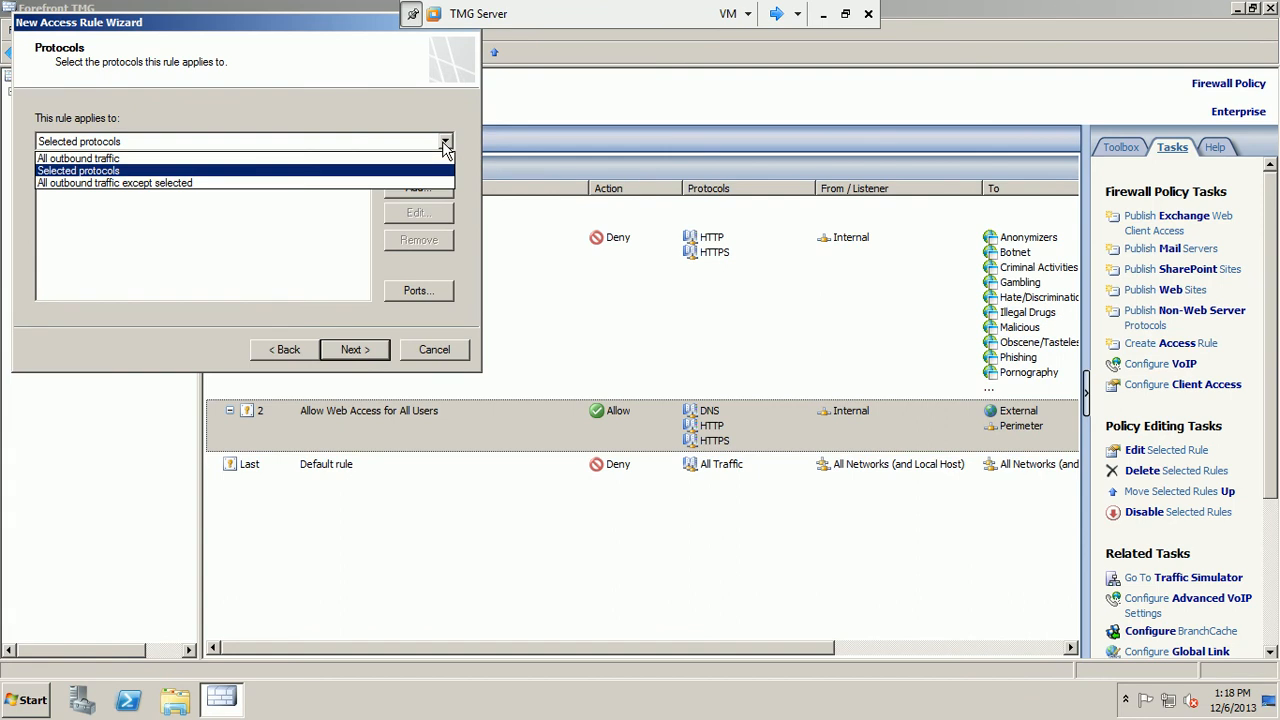
left_click(378, 160)
left_click(378, 354)
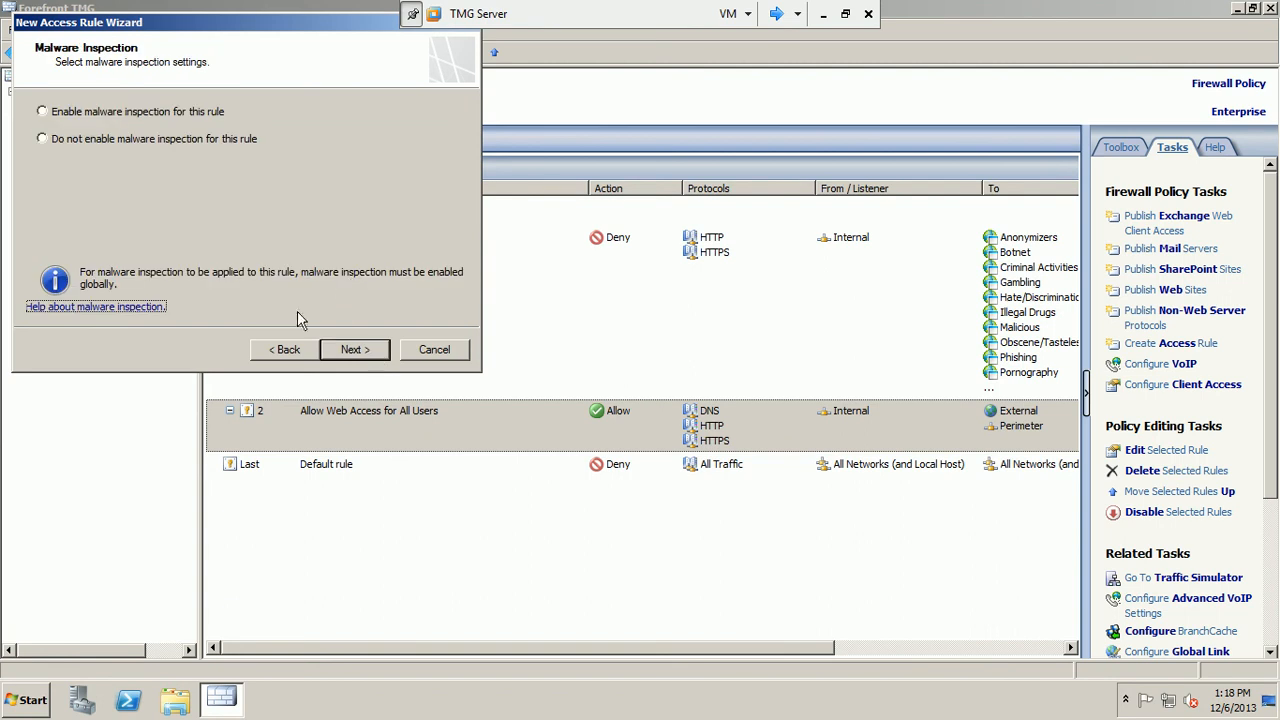
left_click(284, 349)
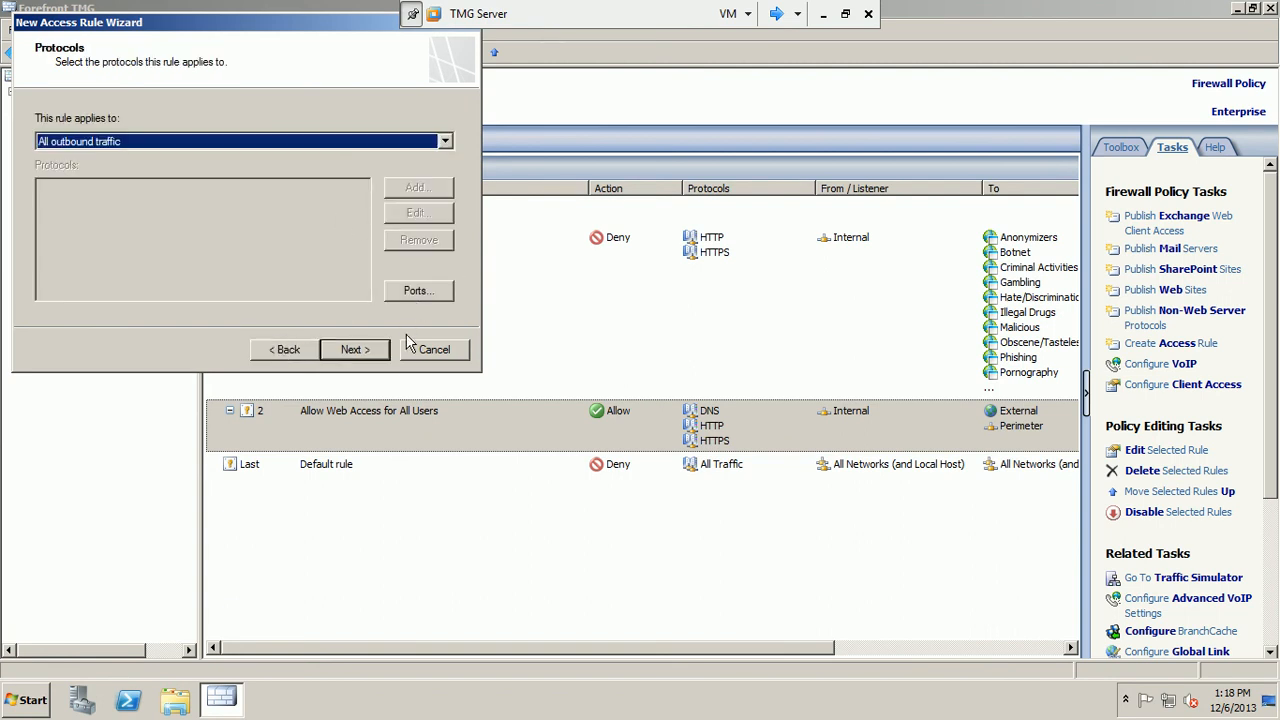
left_click(445, 141)
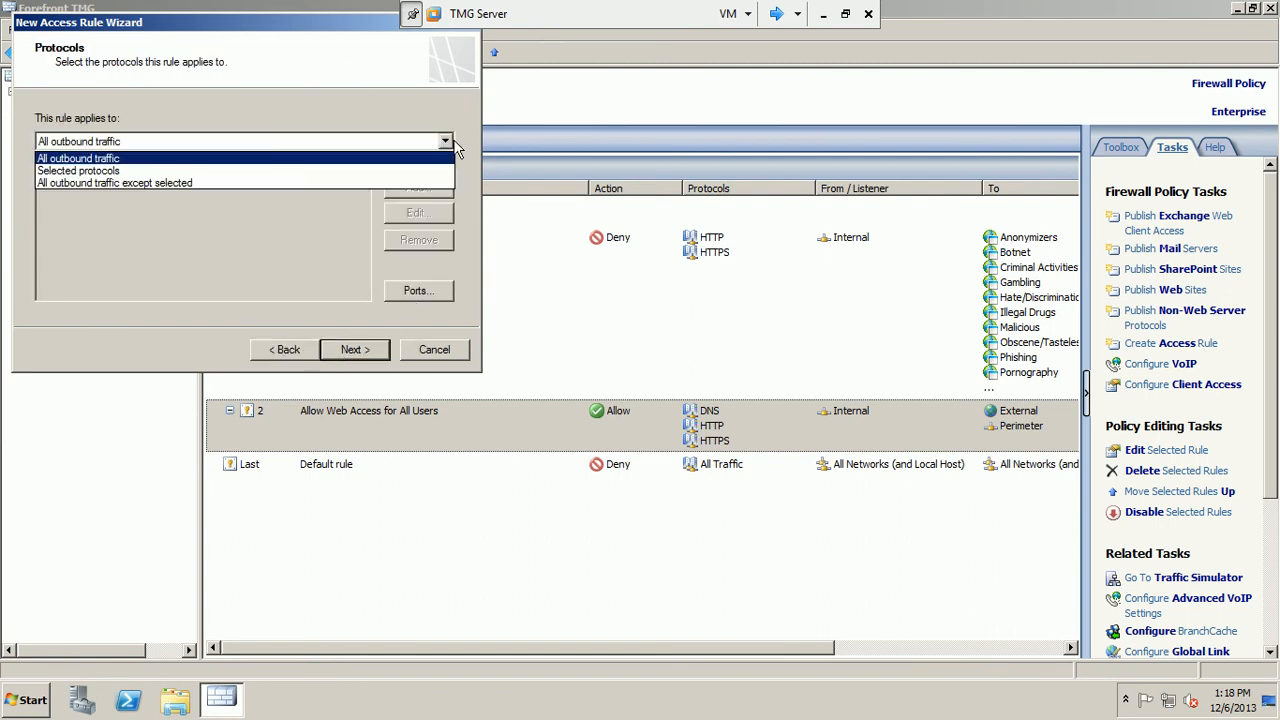
left_click(418, 171)
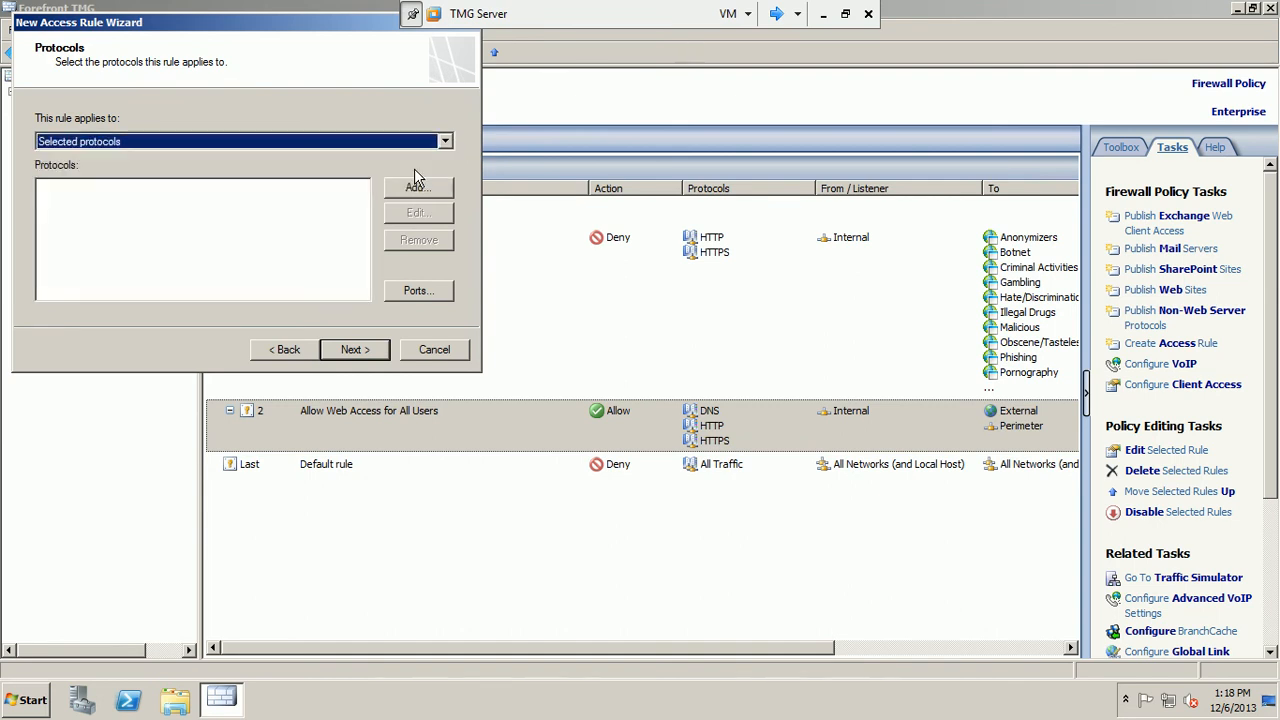
Add RDP (Terminal Services) and RDP (Terminal Services) Server from the Remote Terminal protocols to the access rule.
left_click(416, 187)
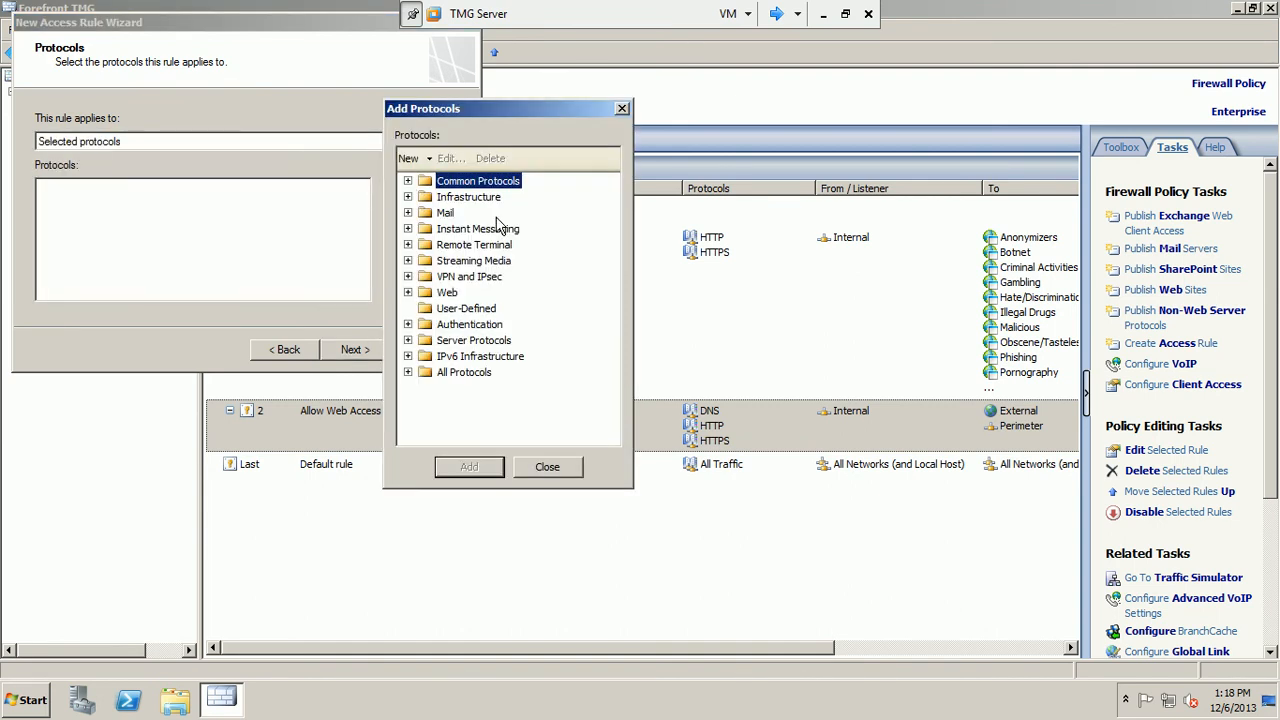
left_click(408, 245)
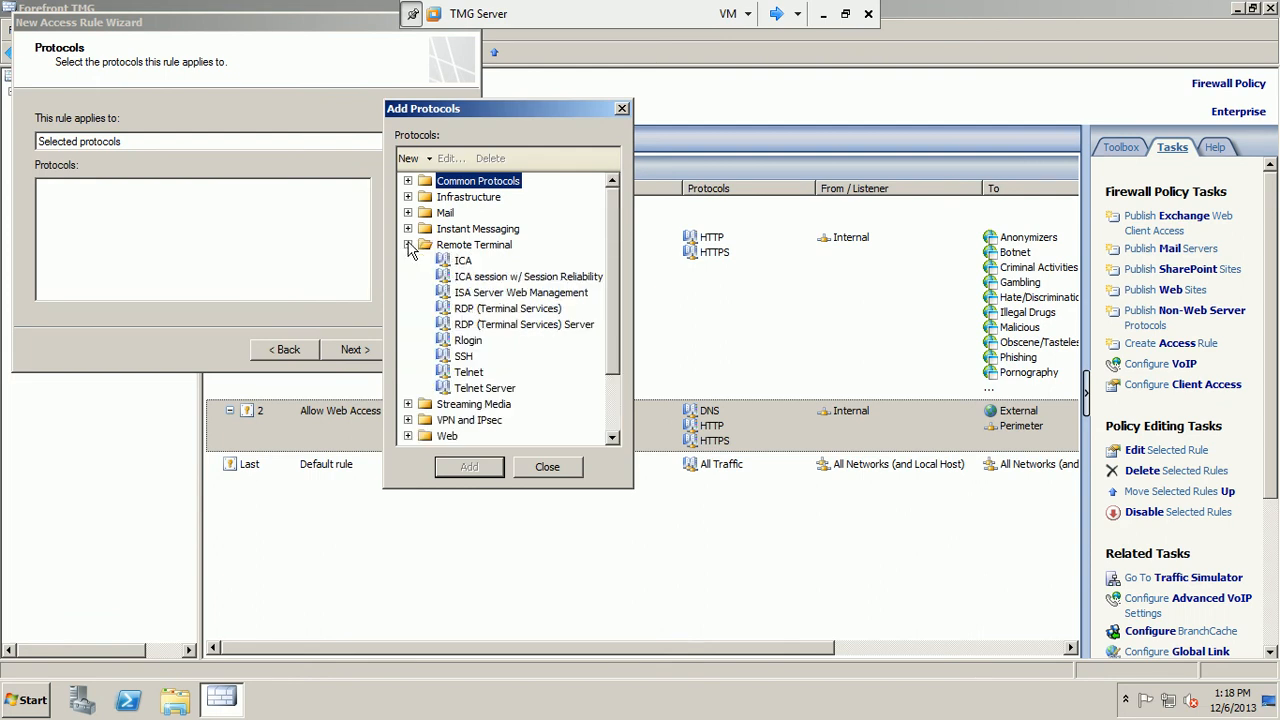
left_click(499, 328)
left_click(507, 311)
left_click(463, 468)
left_click(496, 328)
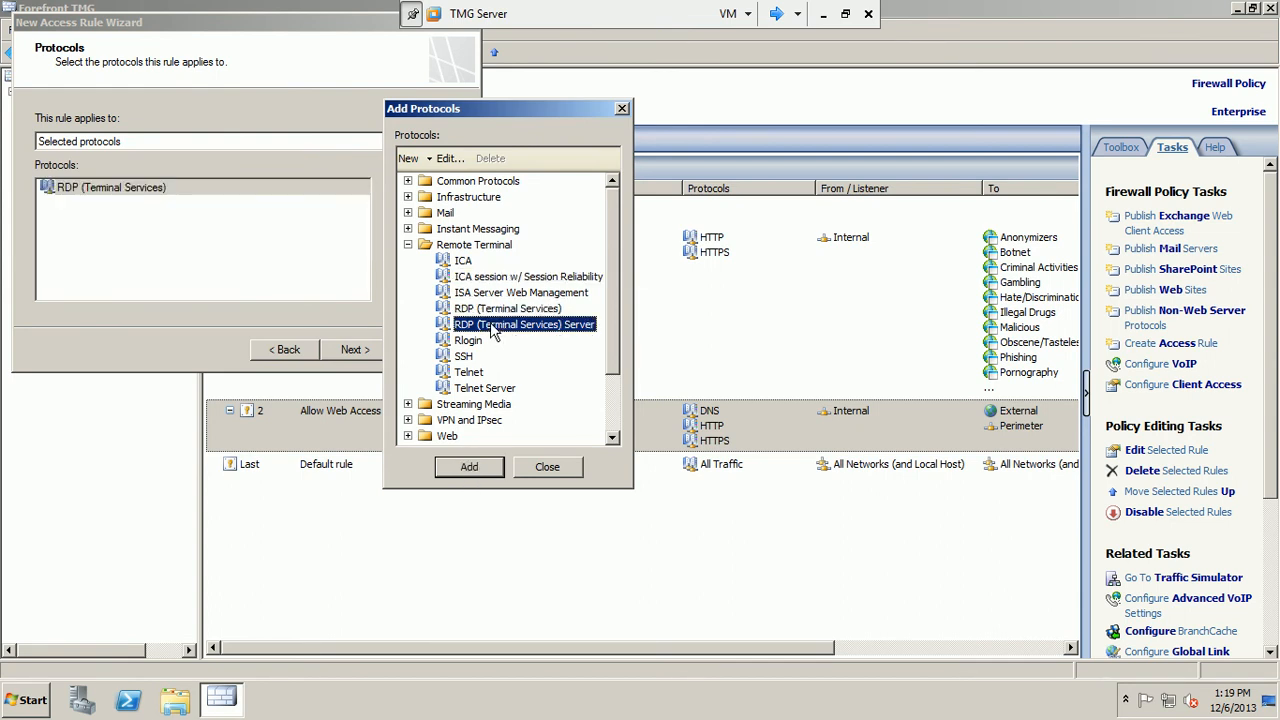
left_click(474, 466)
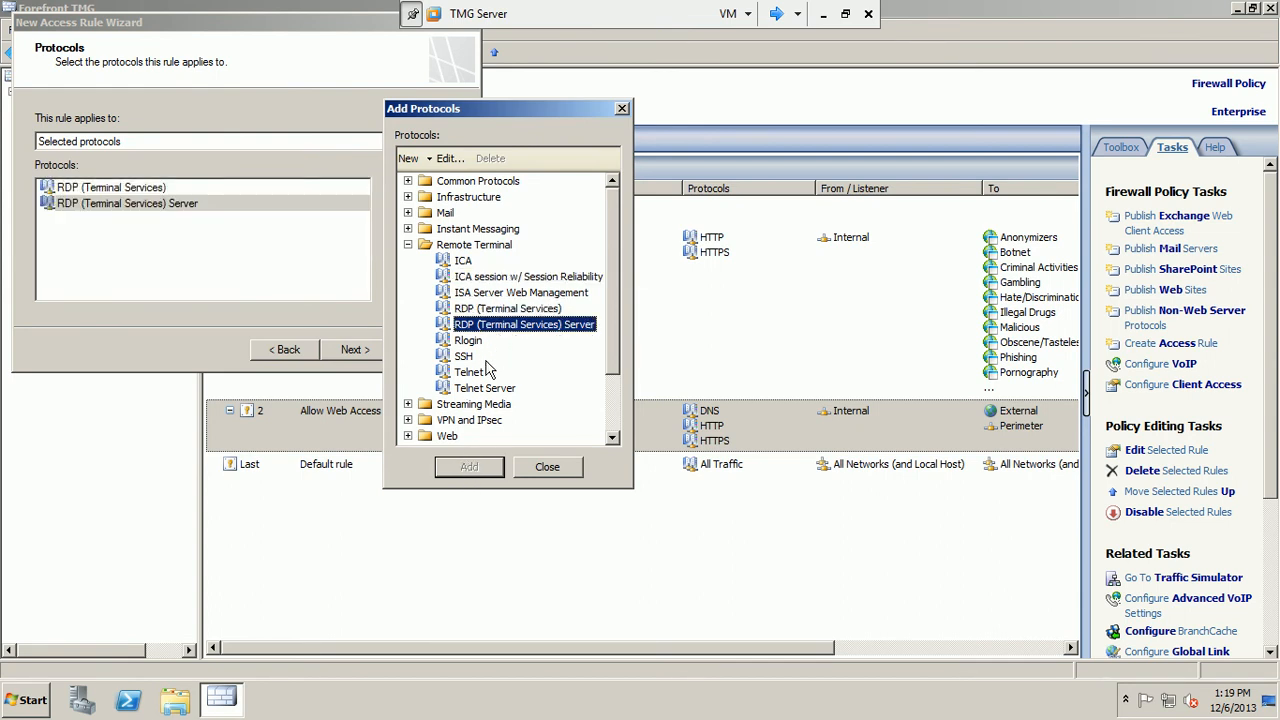
left_click(408, 245)
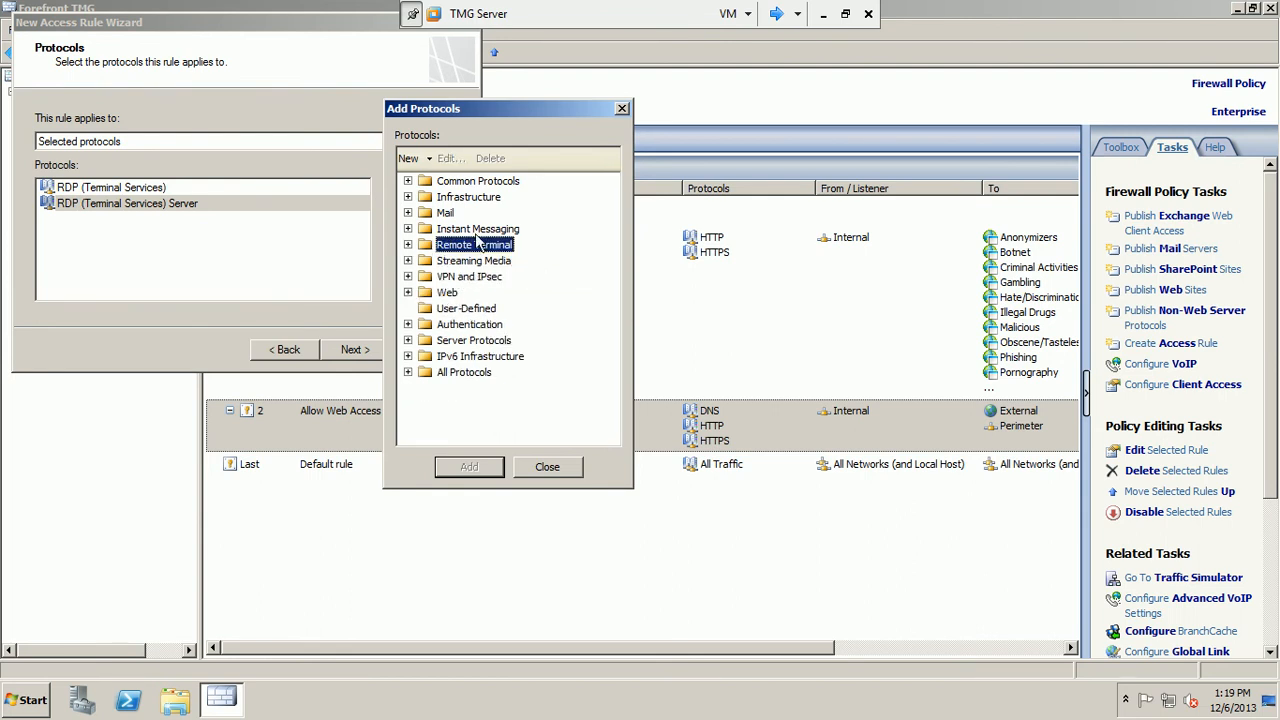
Add ICMP Information Request, ICMP Timestamp and PING from the Infrastructure protocols to the access rule.
left_click(408, 181)
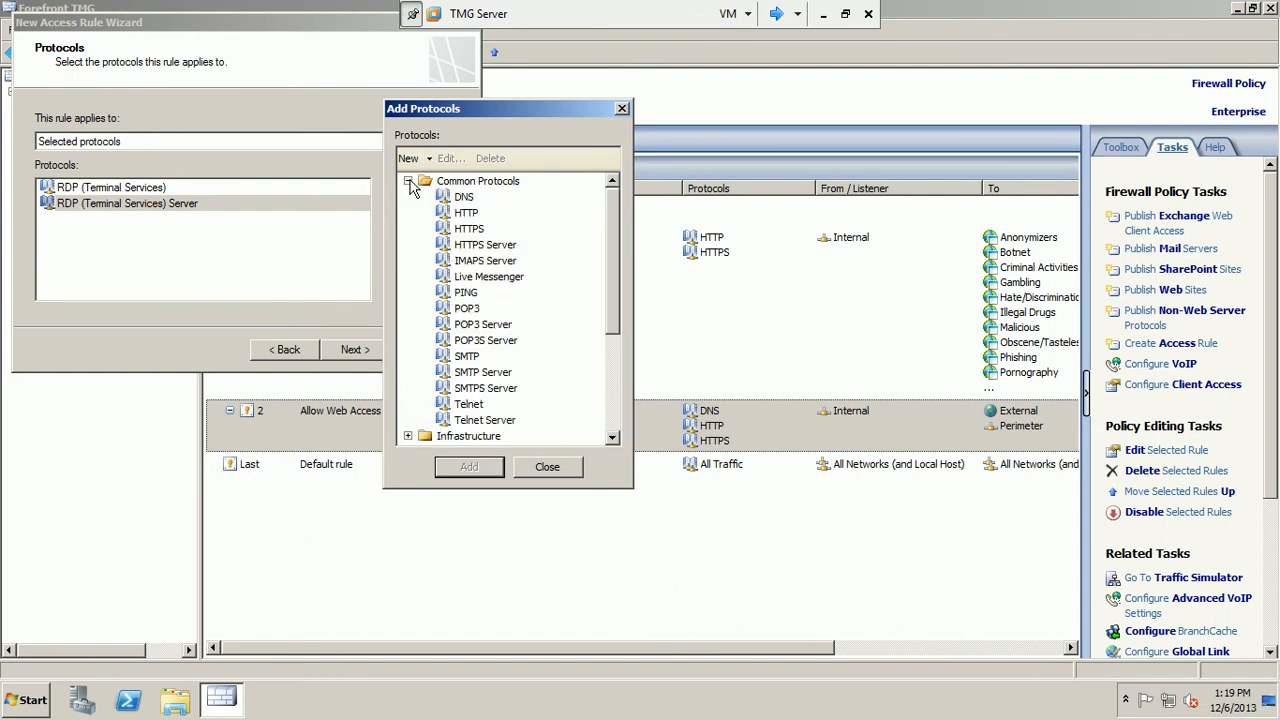
left_click(408, 181)
left_click(408, 197)
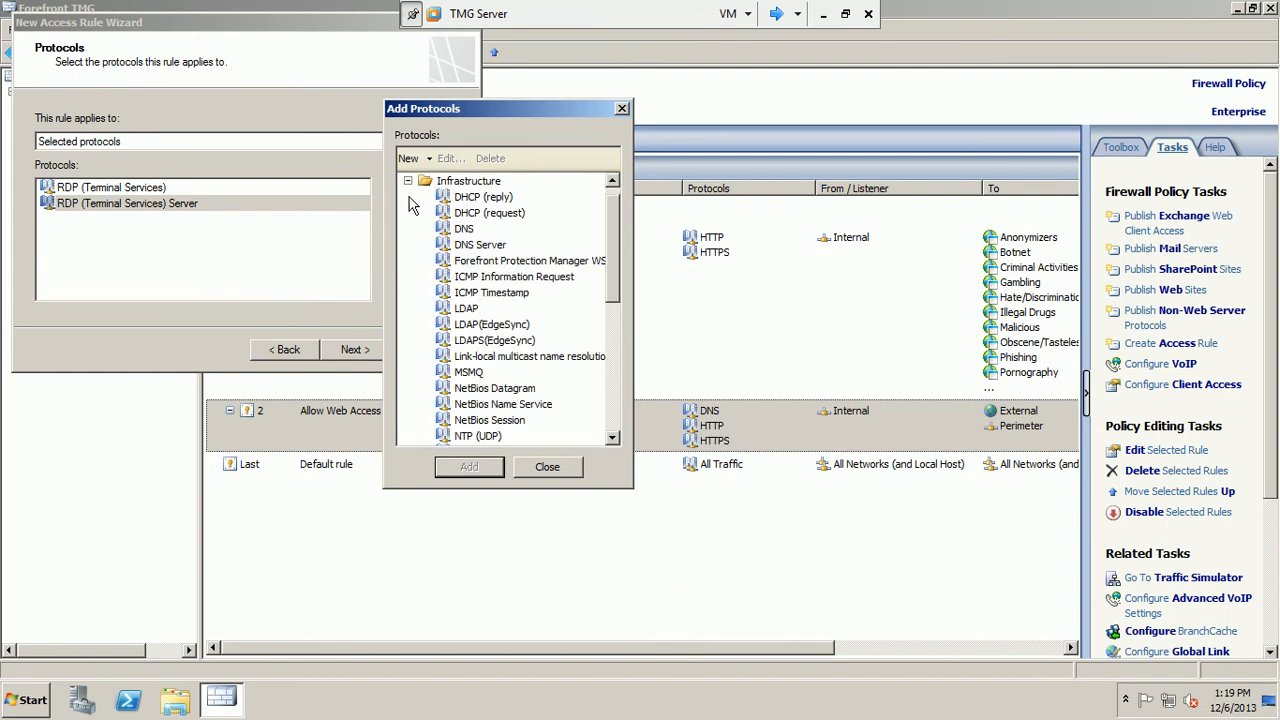
left_click_drag(618, 288, 618, 298)
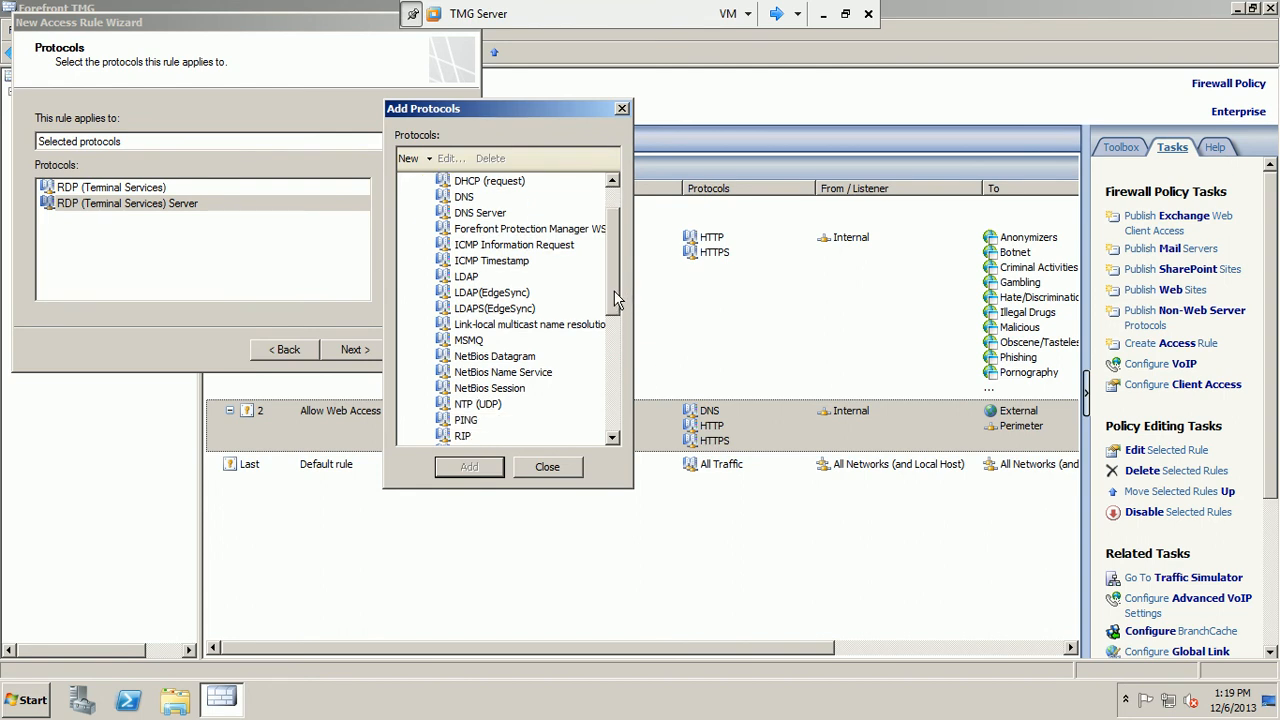
left_click(533, 250)
left_click(486, 464)
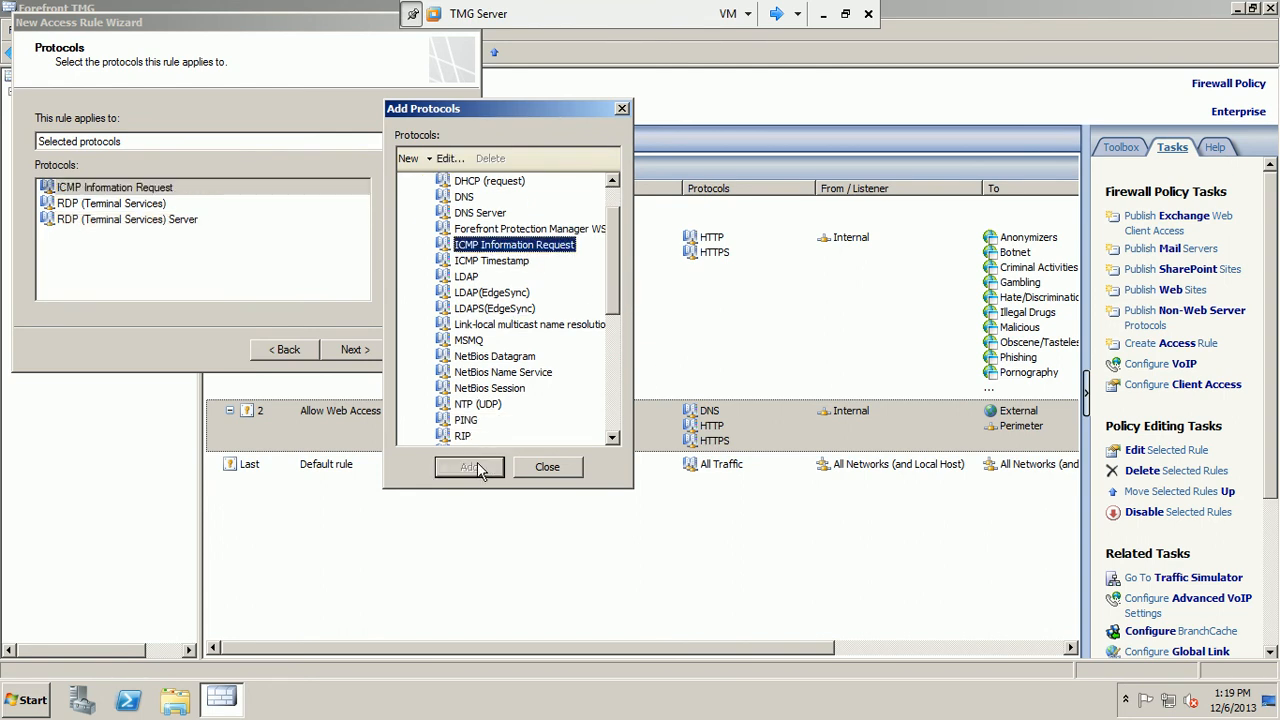
left_click(510, 264)
left_click(468, 465)
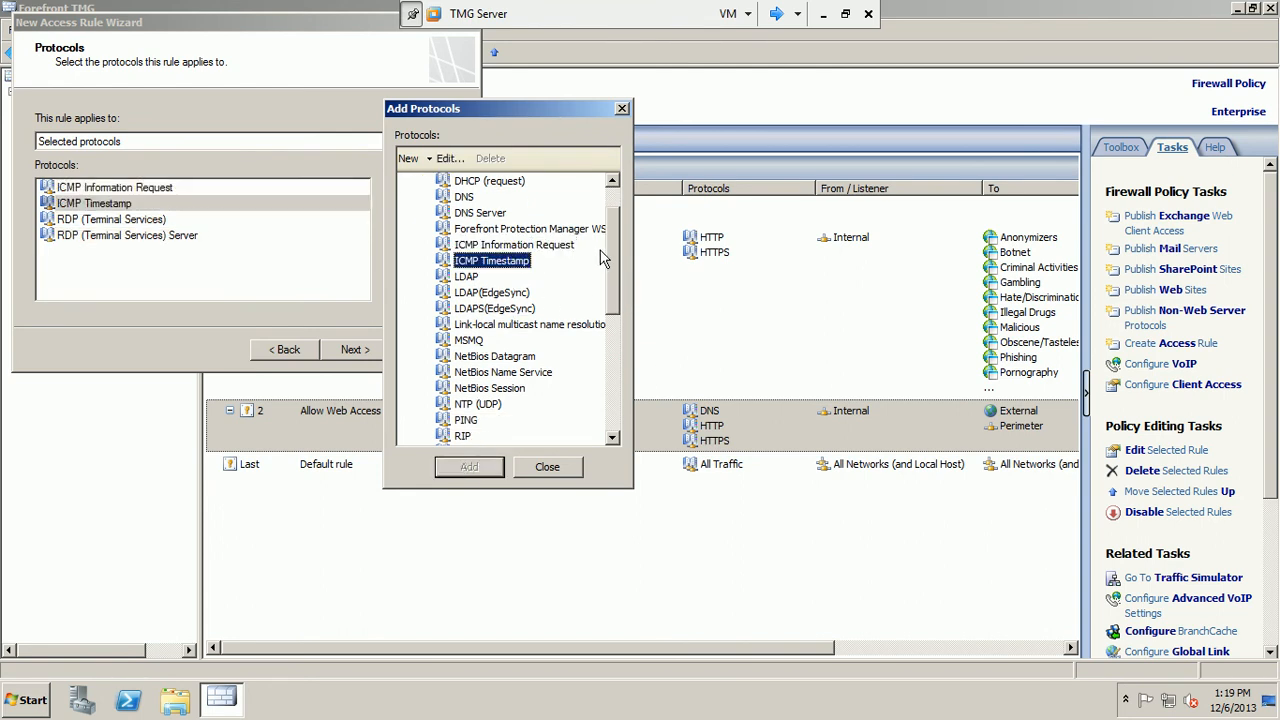
left_click_drag(612, 260, 618, 313)
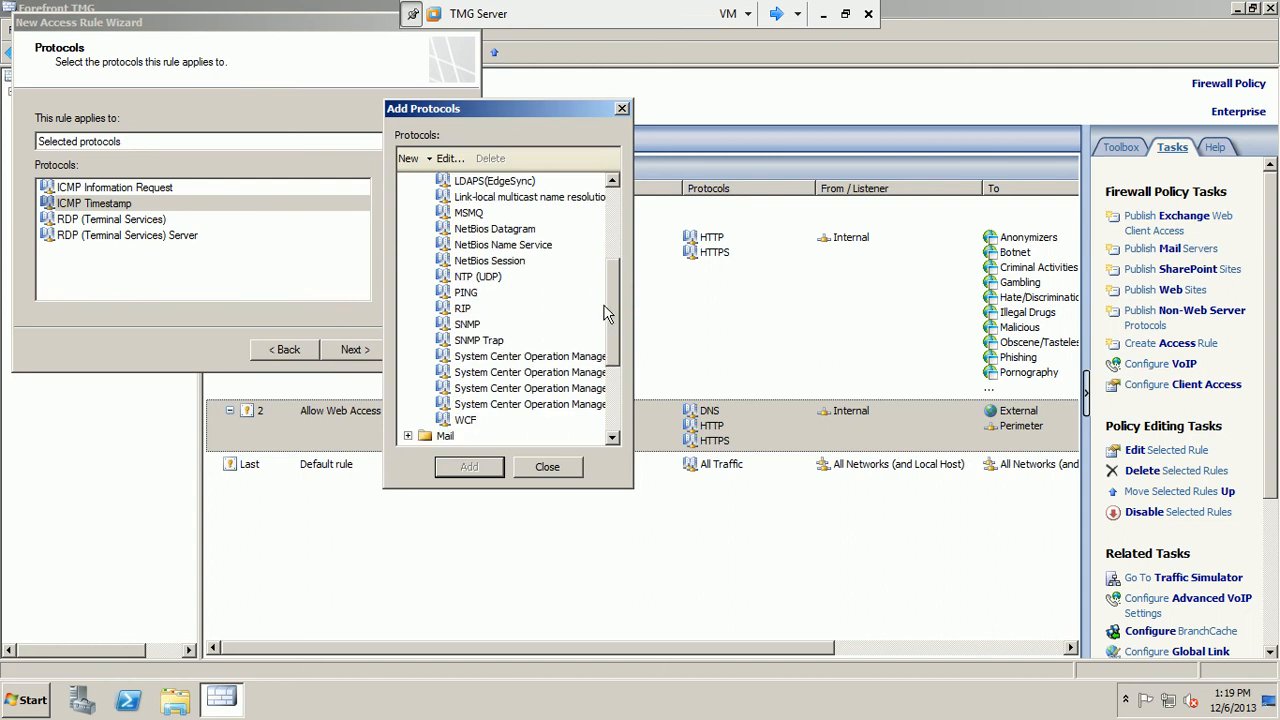
left_click(466, 292)
left_click(469, 466)
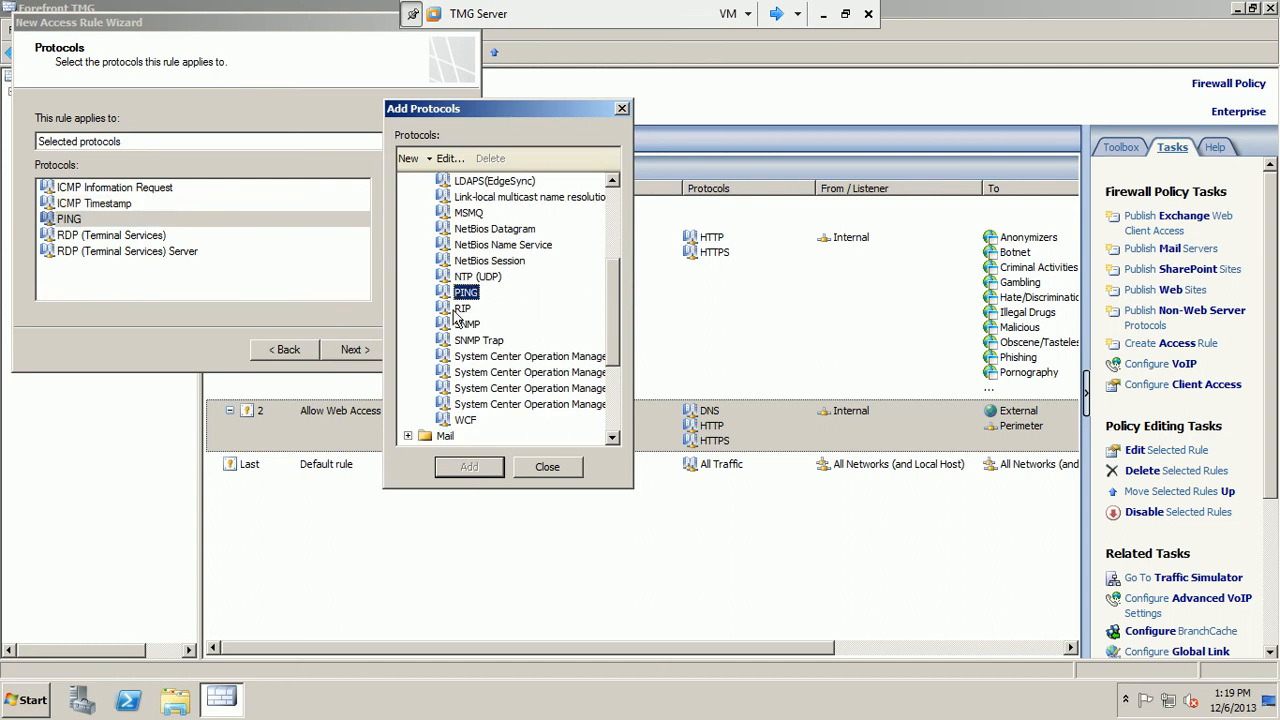
Collapse the Infrastructure protocols and expand the Remote Terminal group again.
left_click_drag(609, 307, 609, 206)
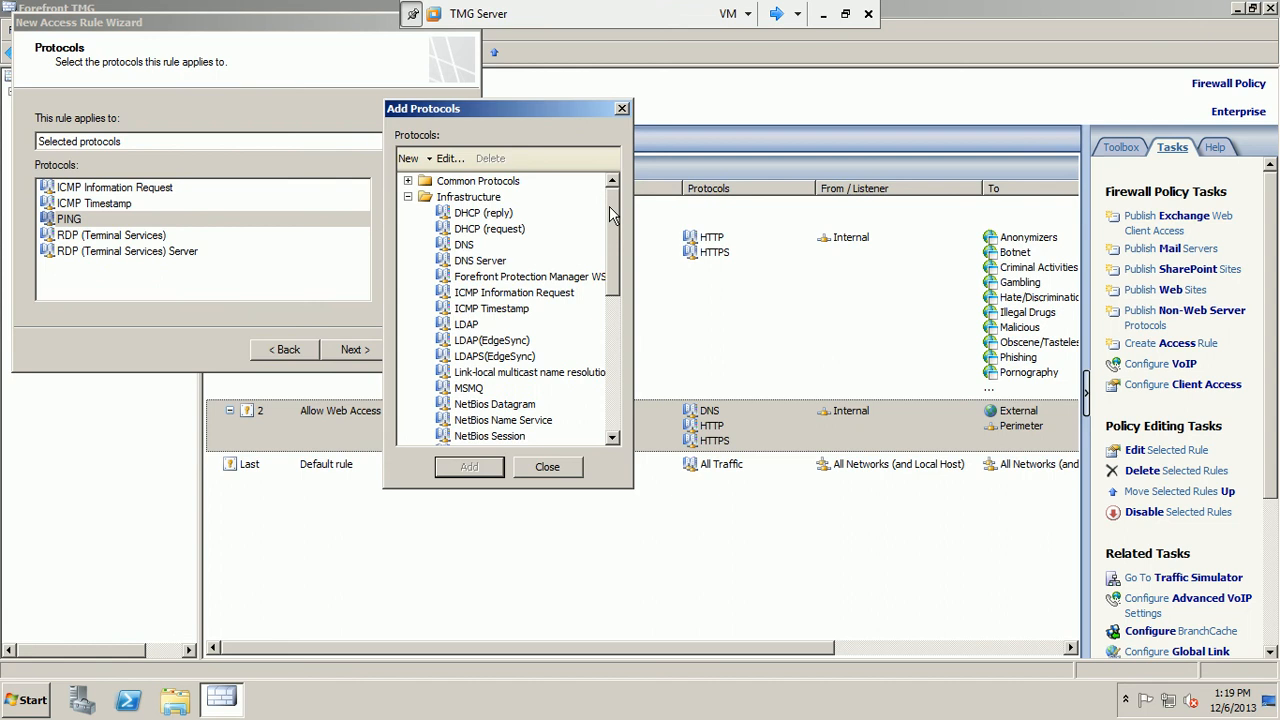
left_click(407, 197)
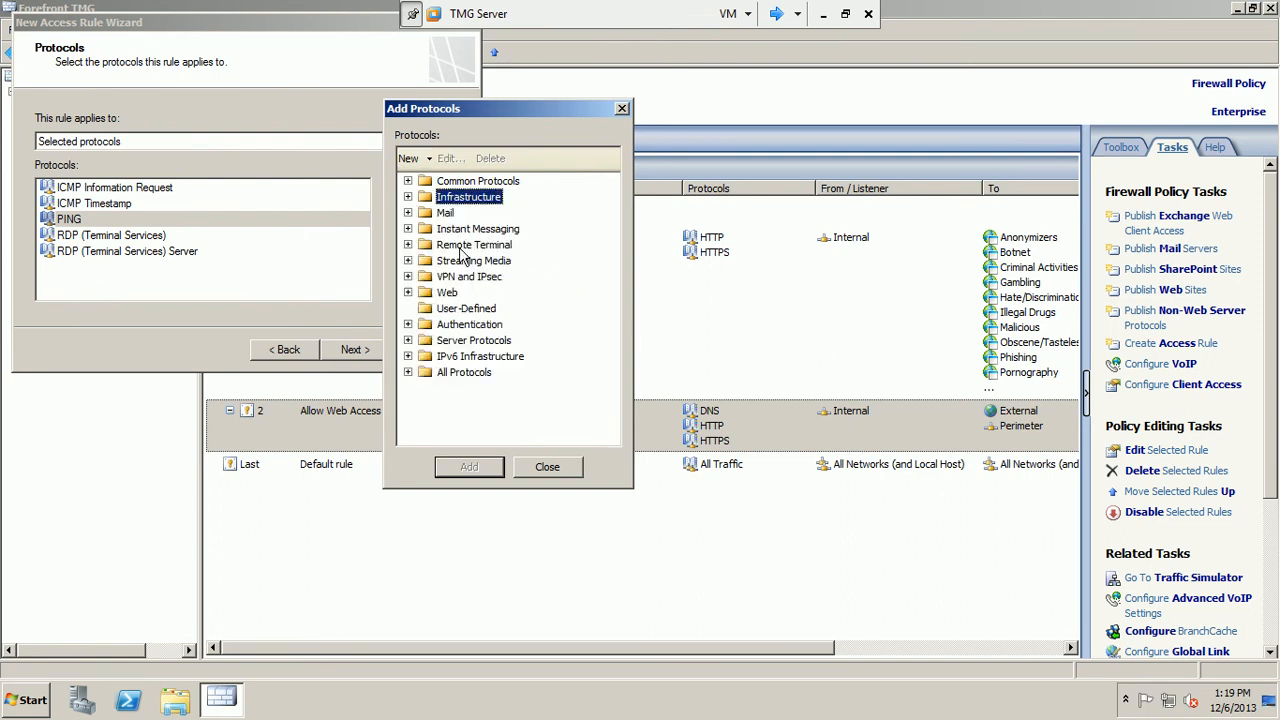
left_click(407, 245)
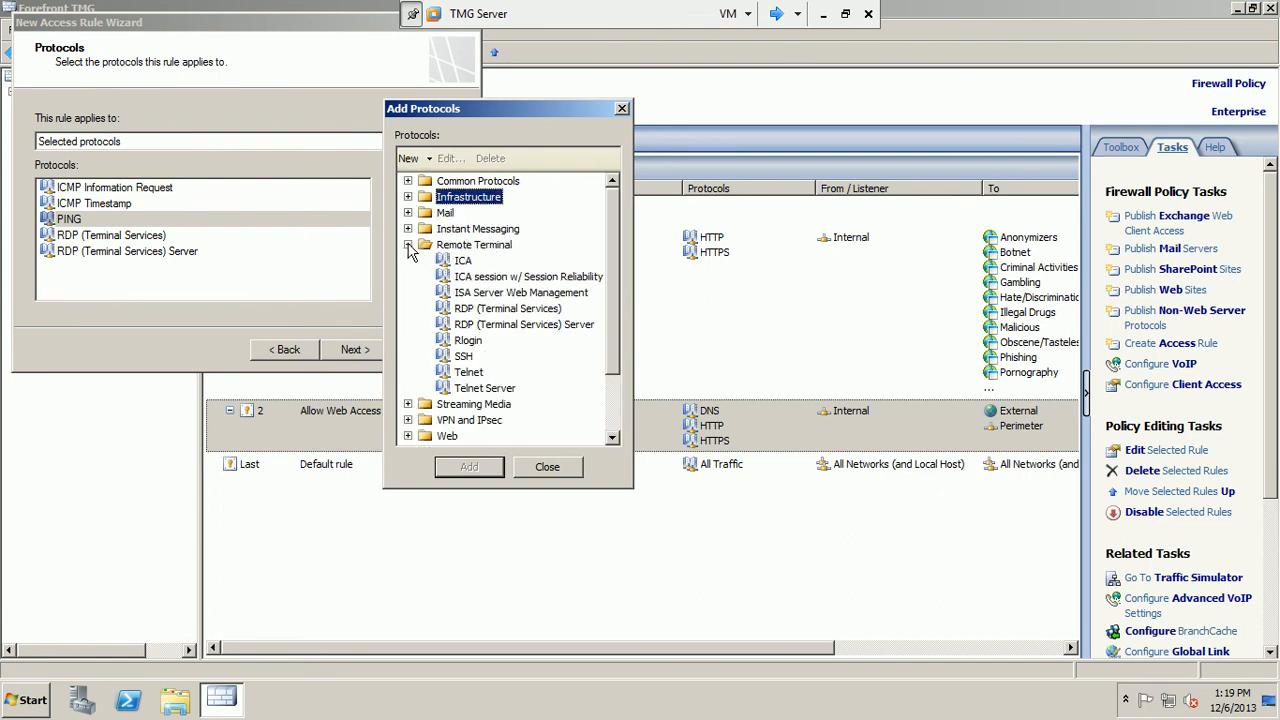
Finish selecting protocols for the access rule and continue to its traffic sources.
left_click(408, 245)
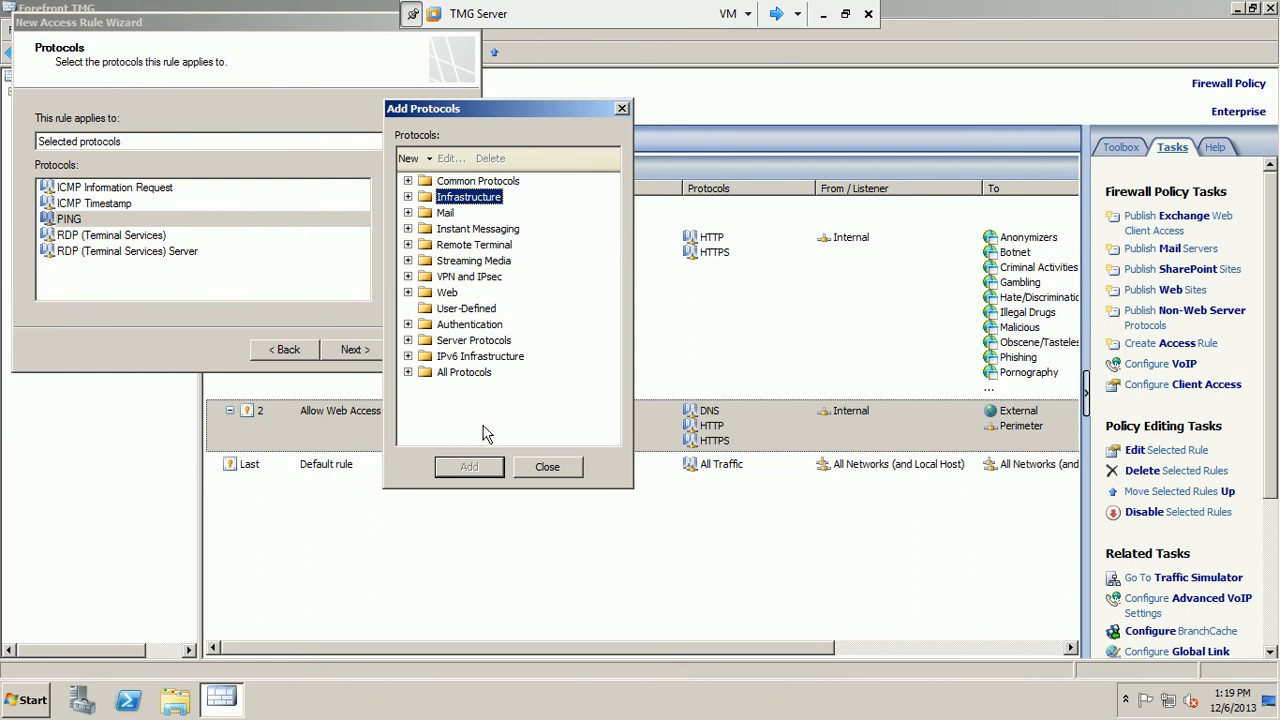
left_click(540, 467)
left_click(352, 347)
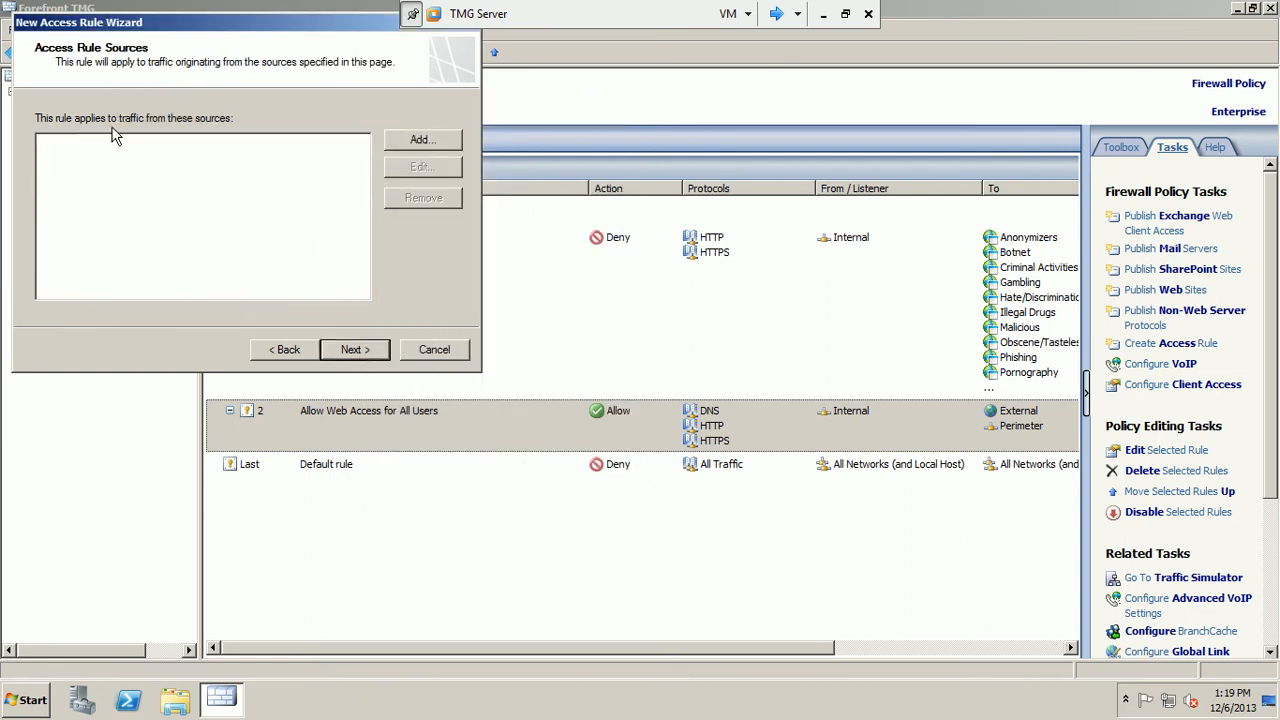
Add the computers win7 and dc as the access rule's sources and continue to the destinations.
left_click(394, 142)
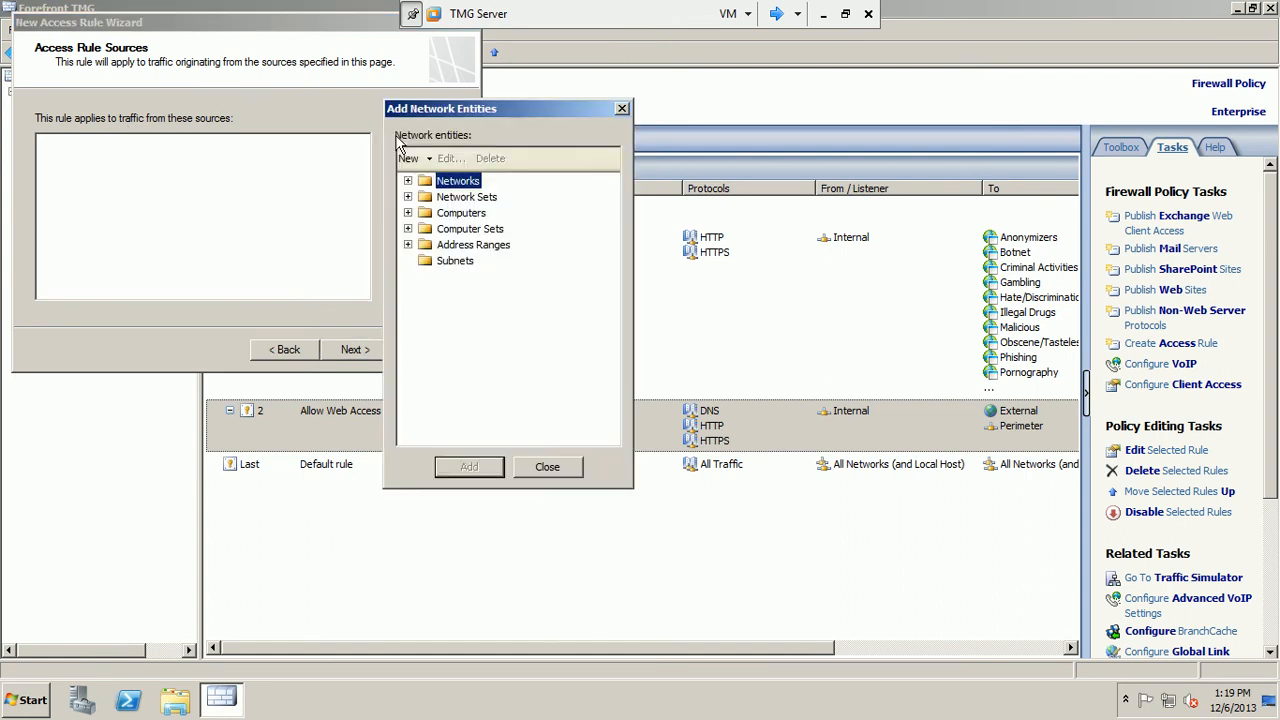
left_click(408, 212)
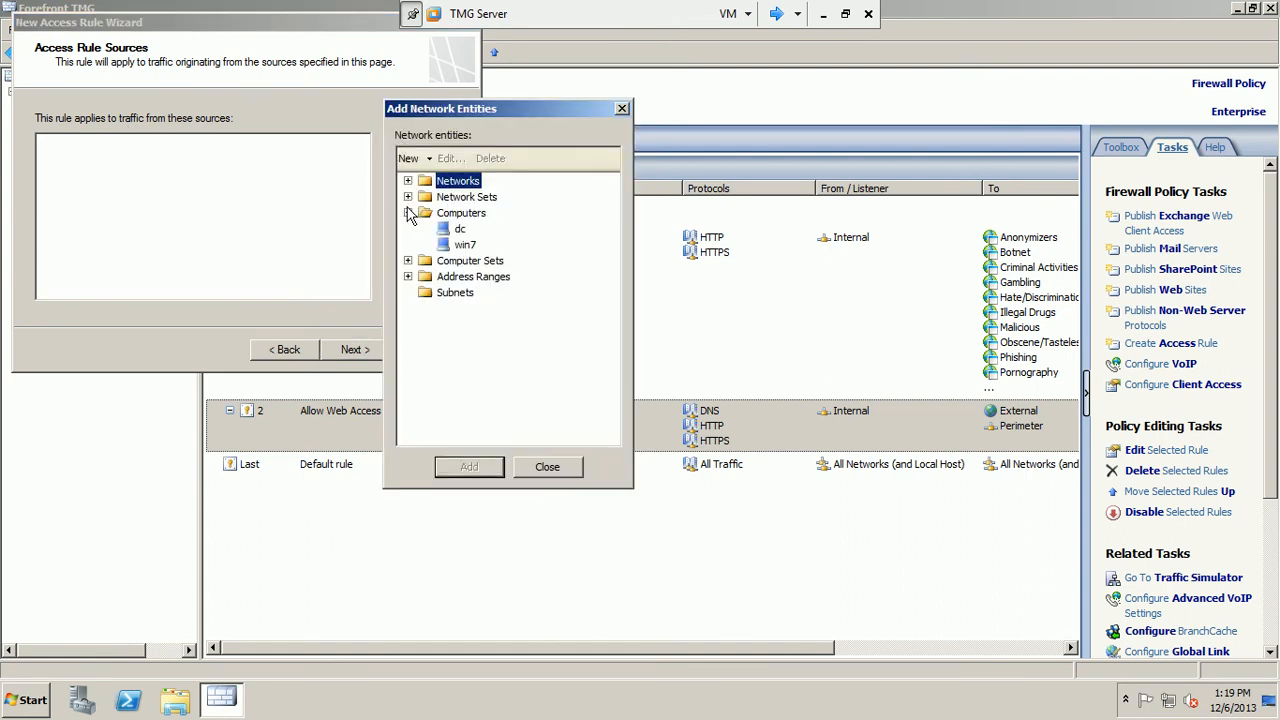
left_click(462, 245)
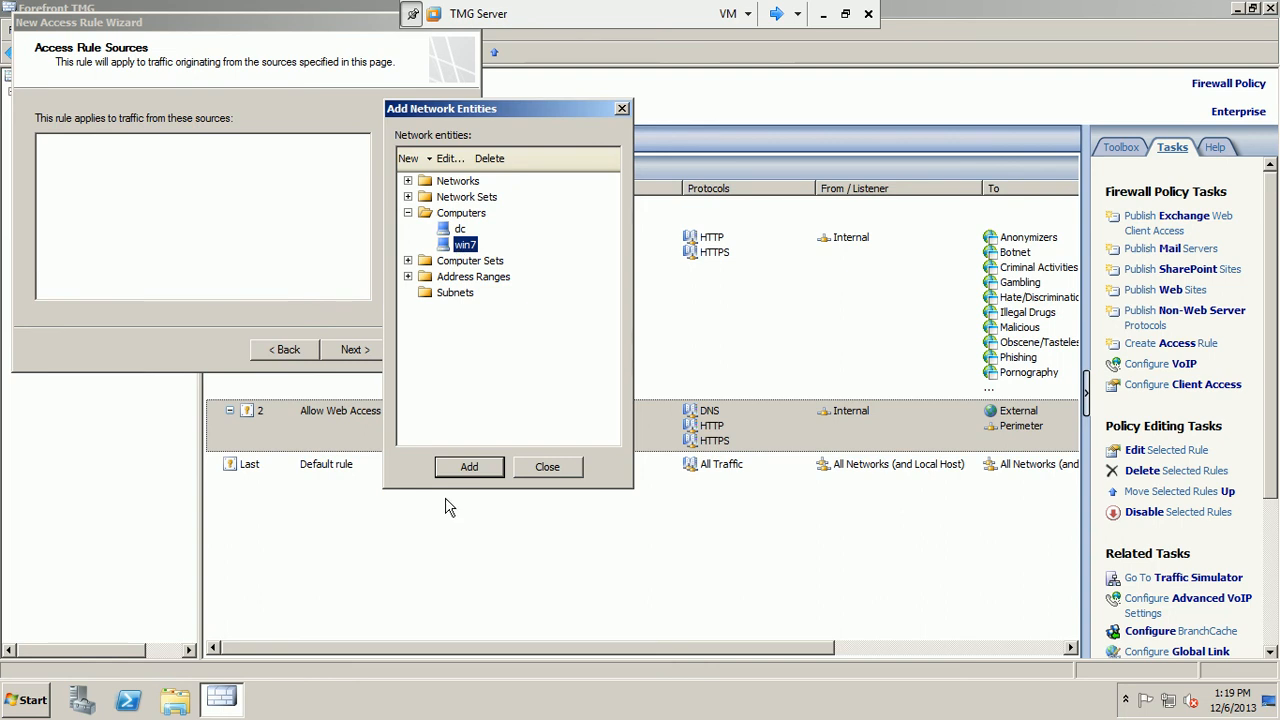
left_click(470, 468)
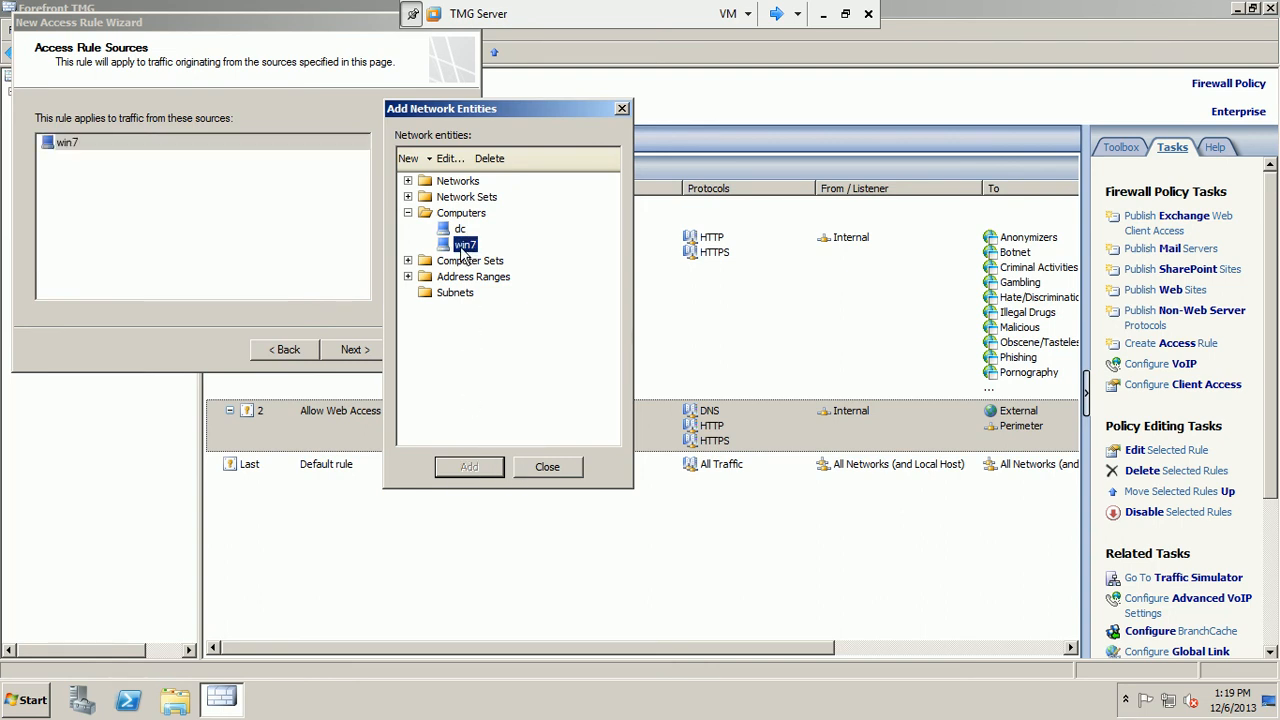
left_click(463, 232)
left_click(469, 468)
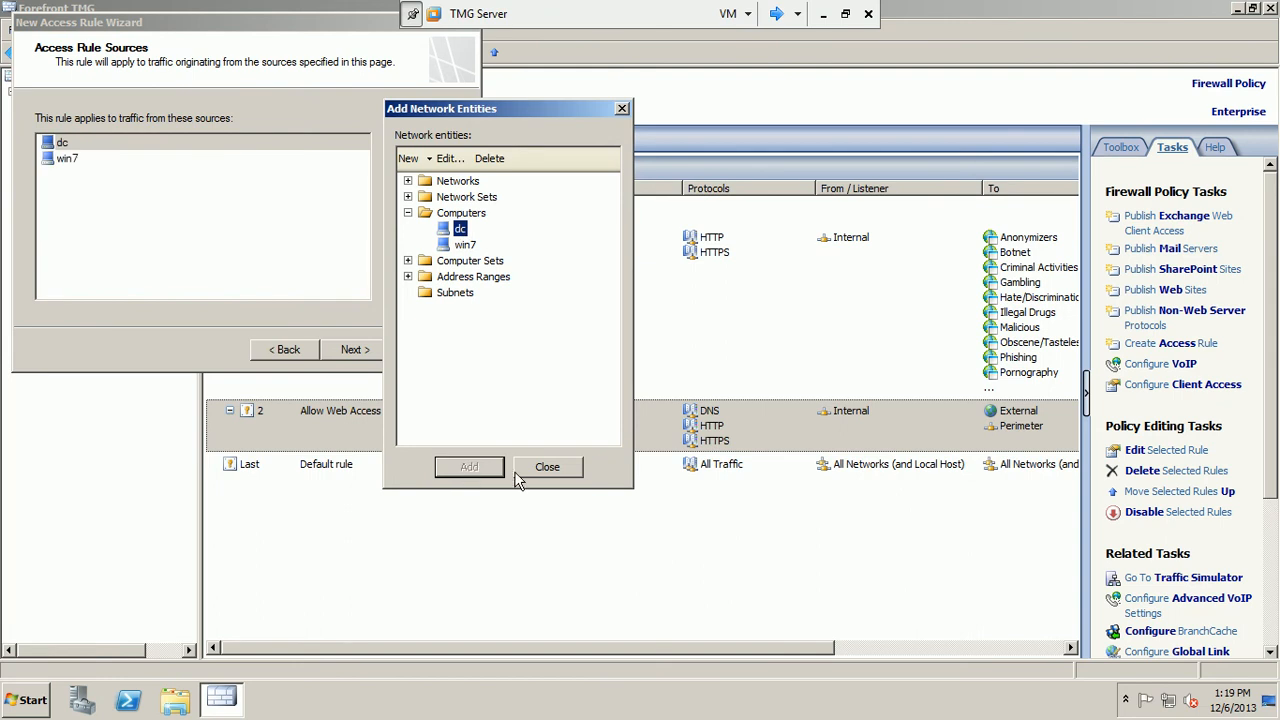
left_click(530, 472)
left_click(355, 350)
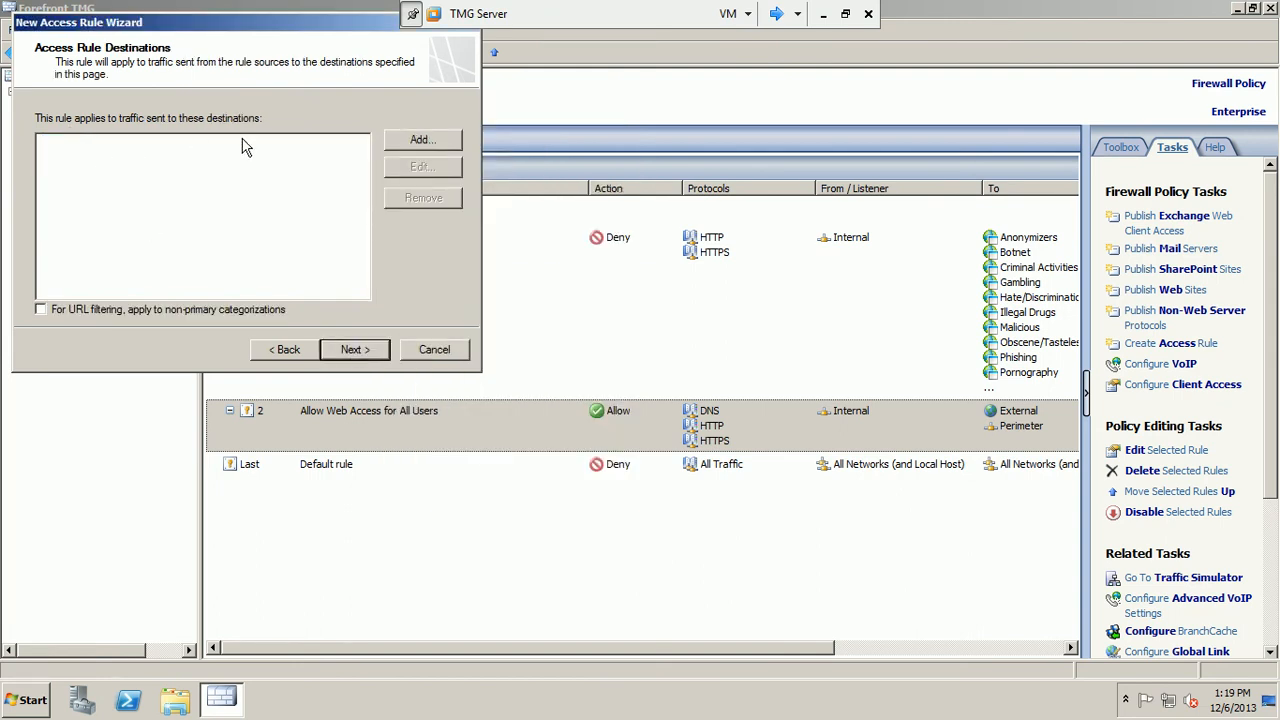
Create a new computer rule element named tmg with the IP address 172.168.1.1 for the rule's destinations.
left_click(412, 139)
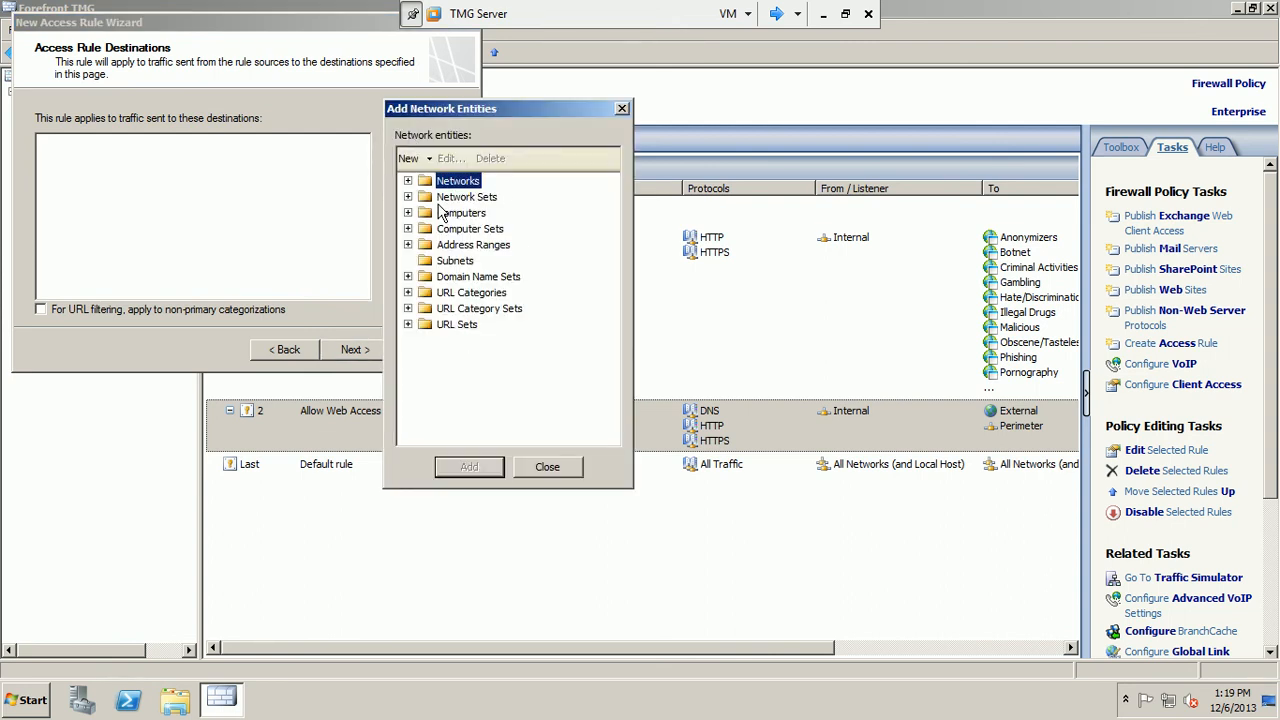
left_click(410, 158)
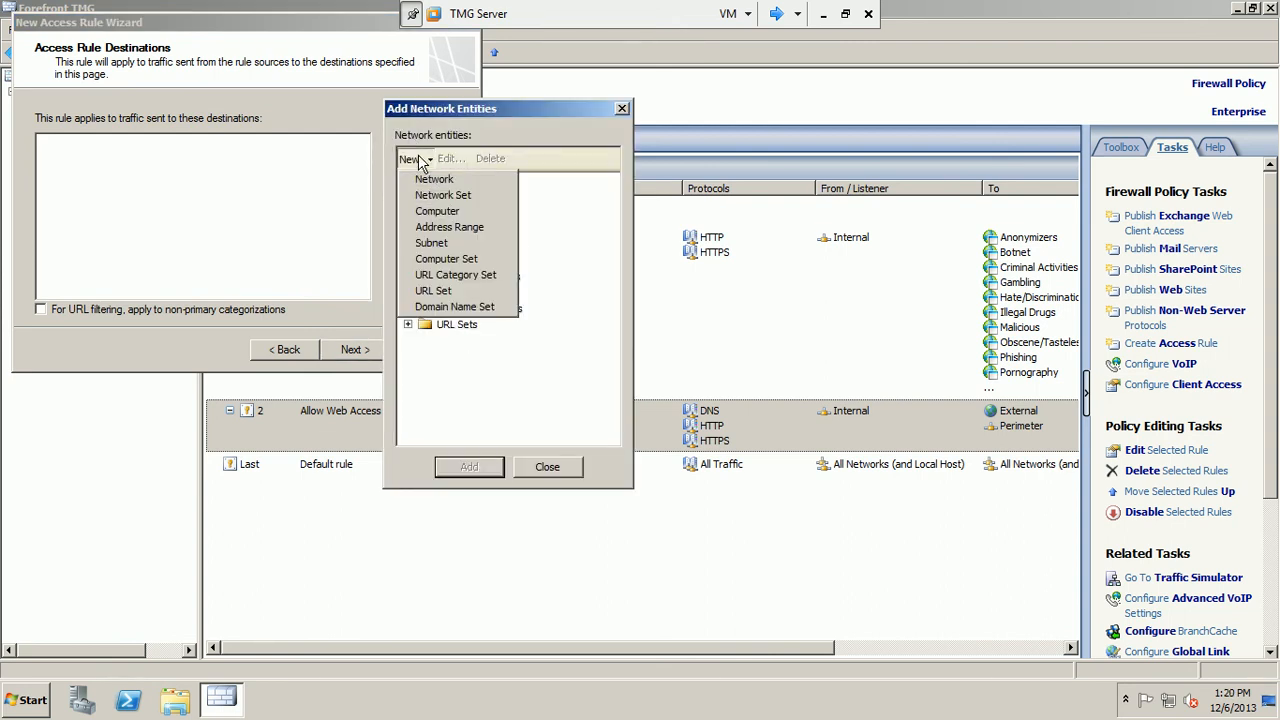
left_click(437, 211)
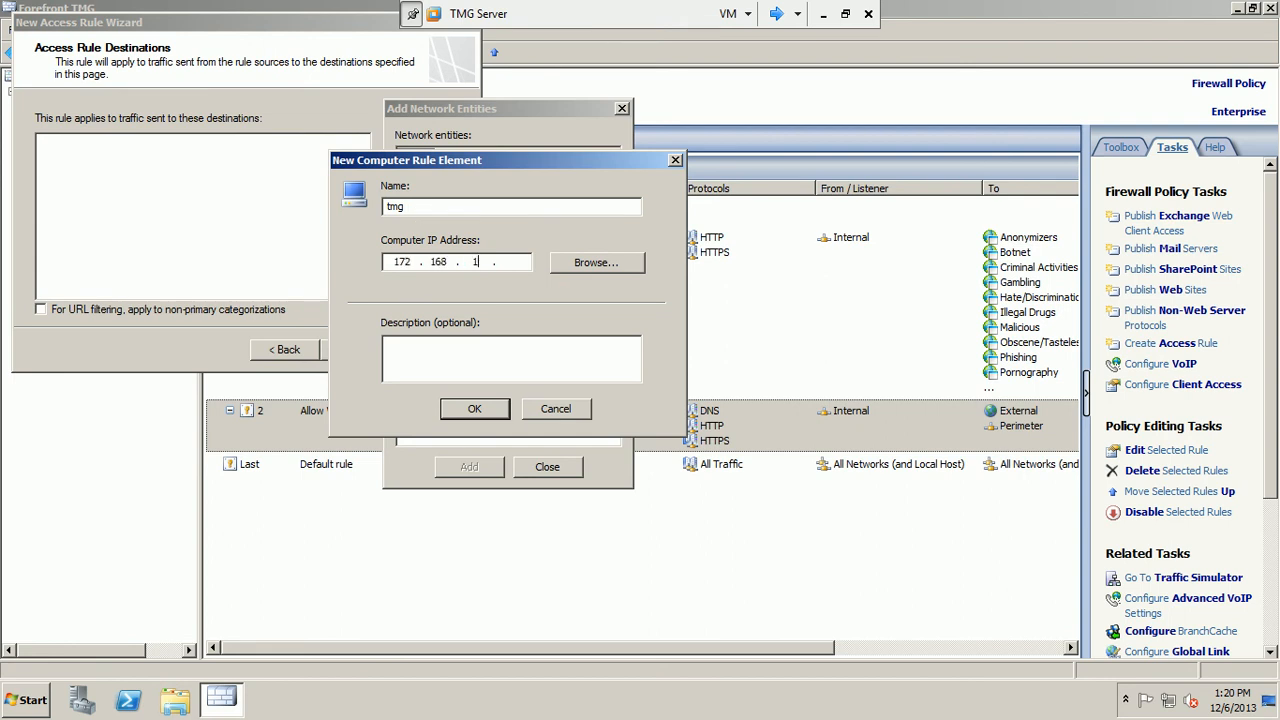
left_click(466, 410)
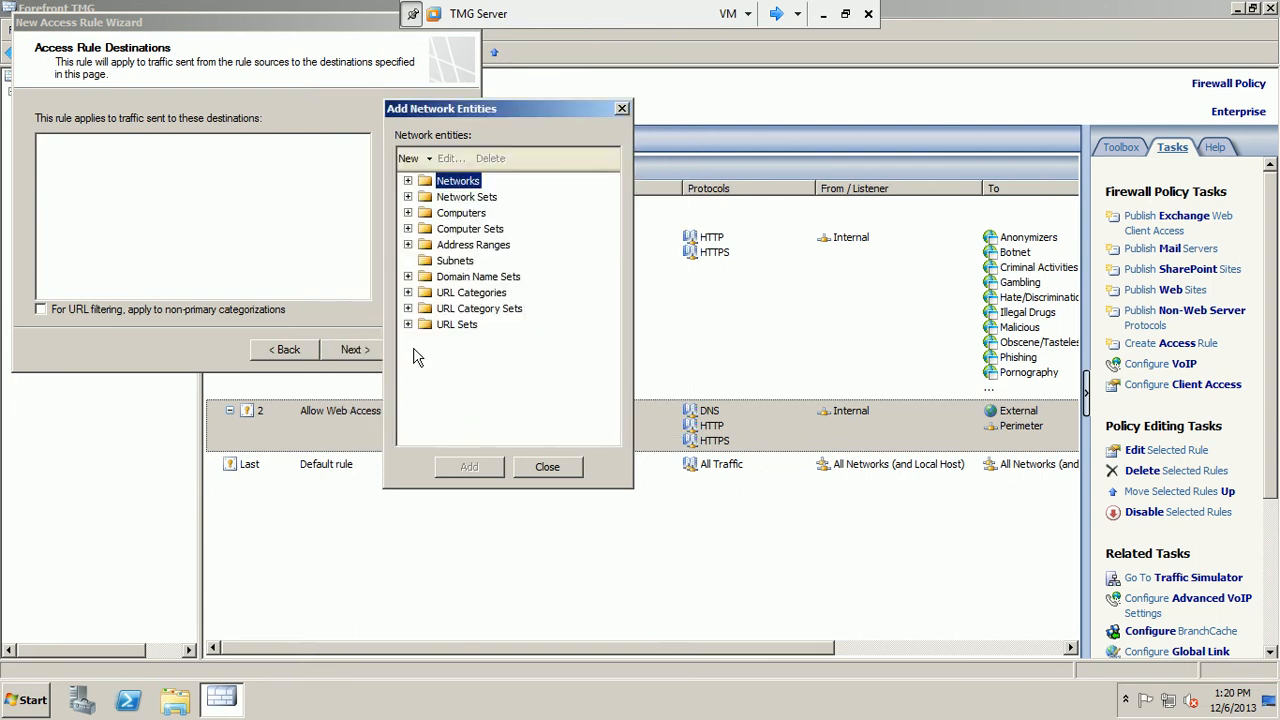
Add the tmg computer as the rule's destination and complete the access rule for All Users.
left_click(408, 212)
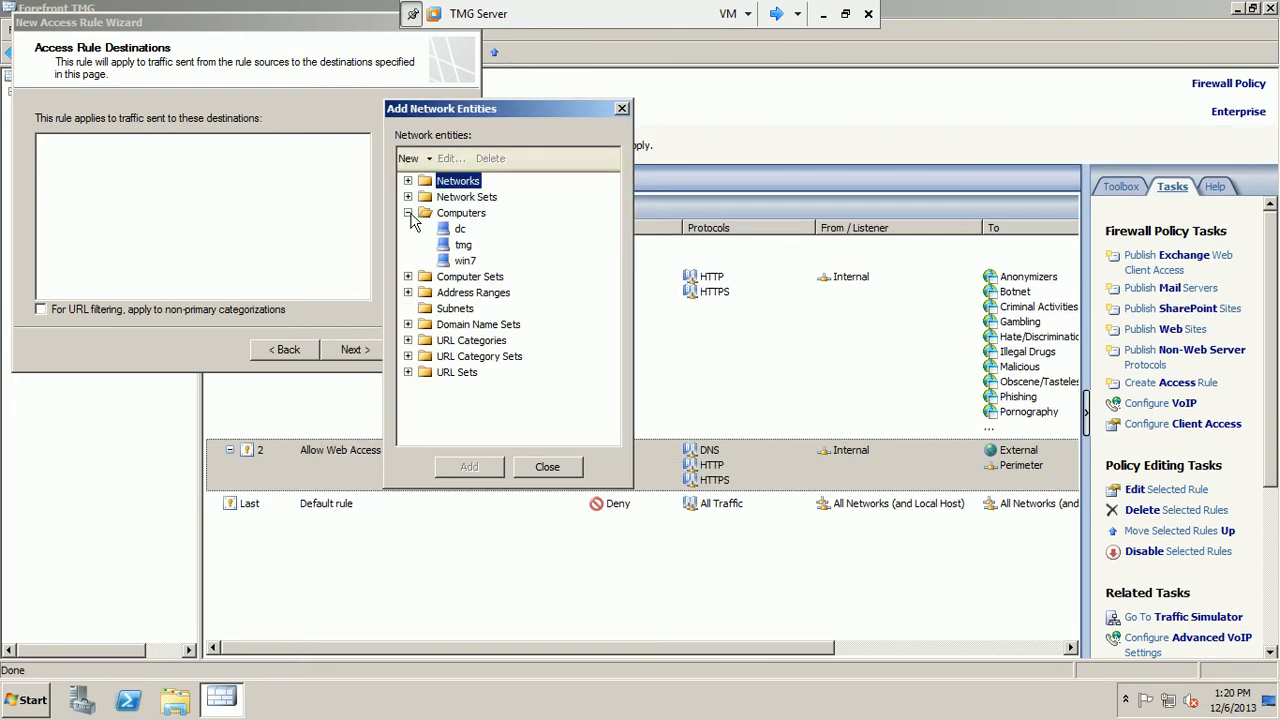
left_click(455, 246)
left_click(472, 468)
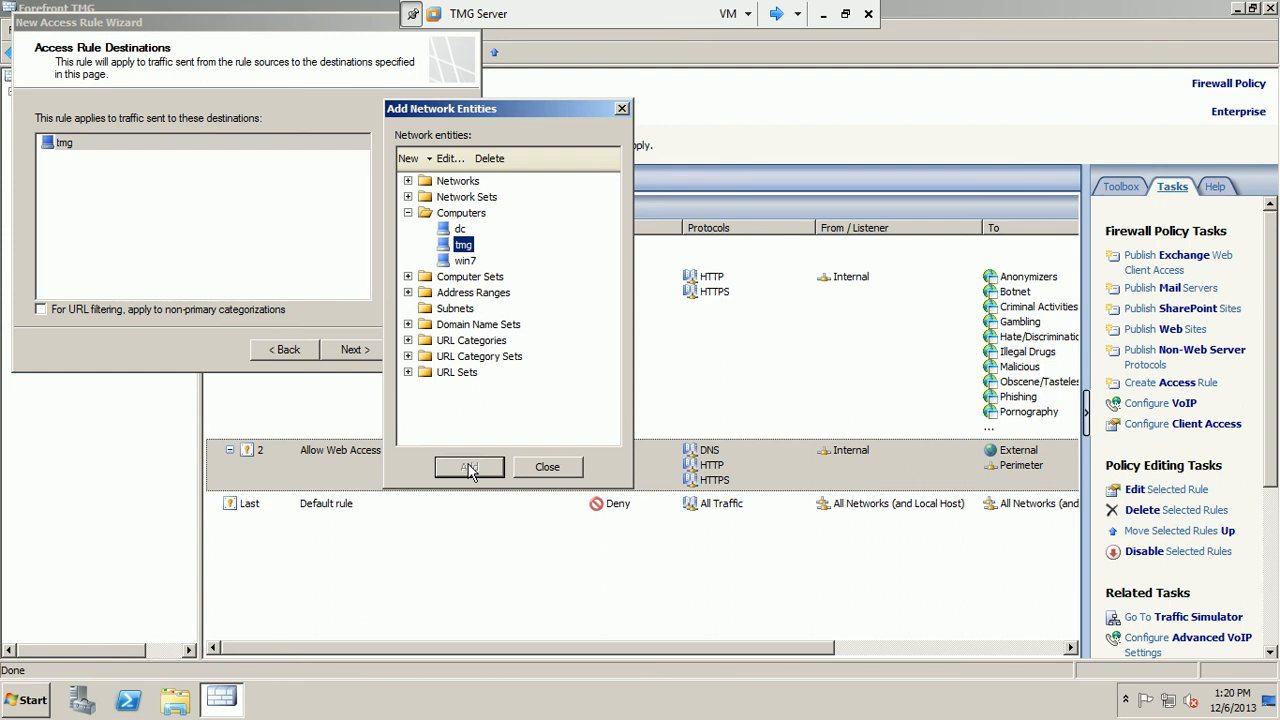
left_click(540, 467)
left_click(354, 350)
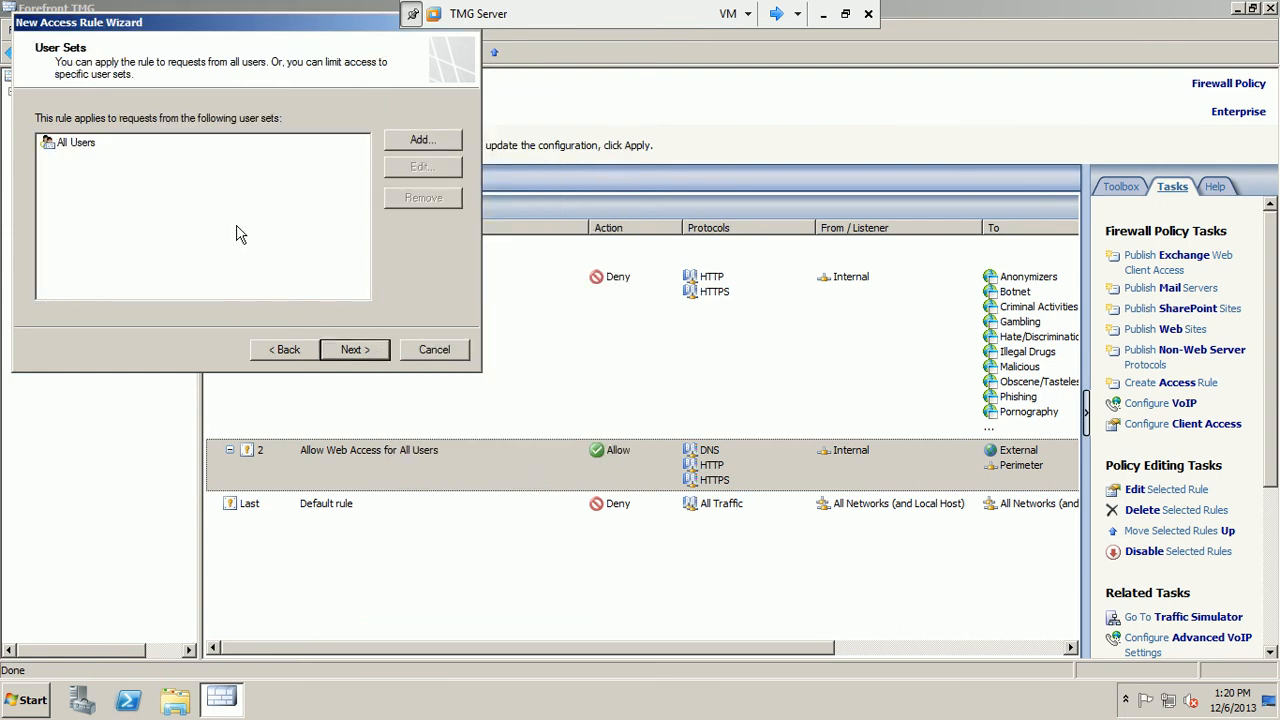
left_click(357, 352)
left_click(357, 352)
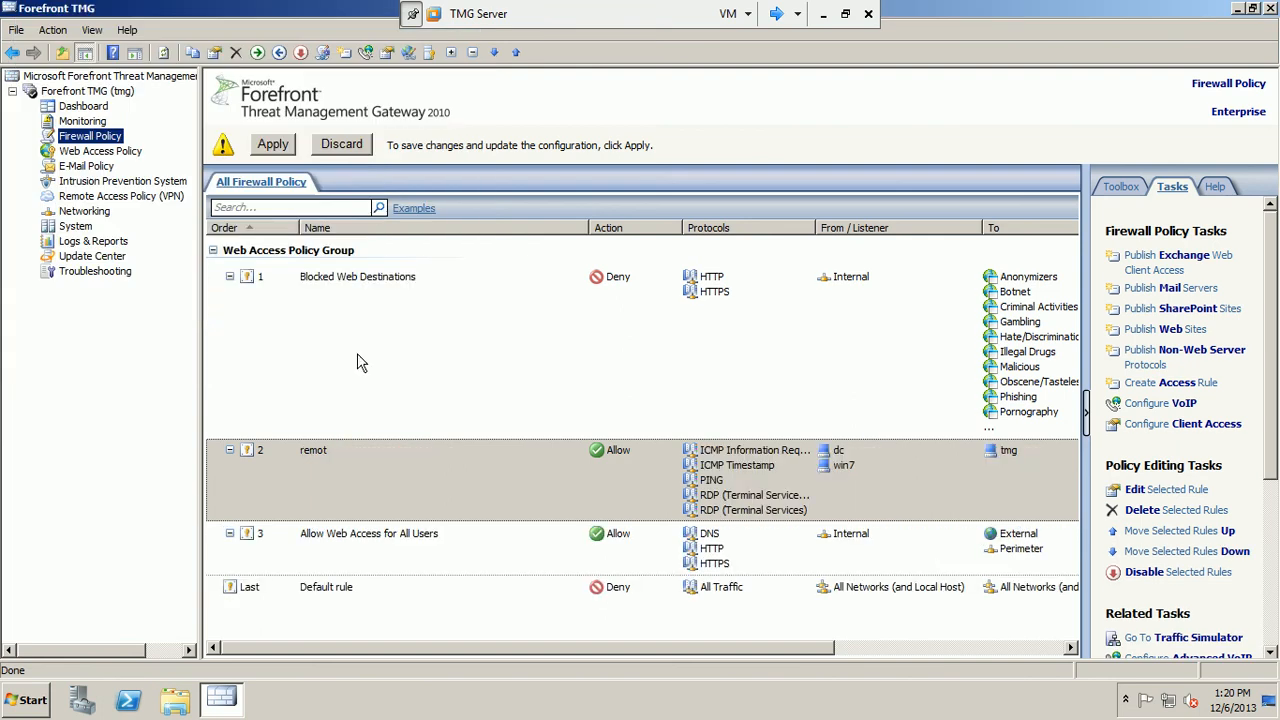
Apply the pending firewall policy changes without a change description and refresh the policy view.
left_click(272, 143)
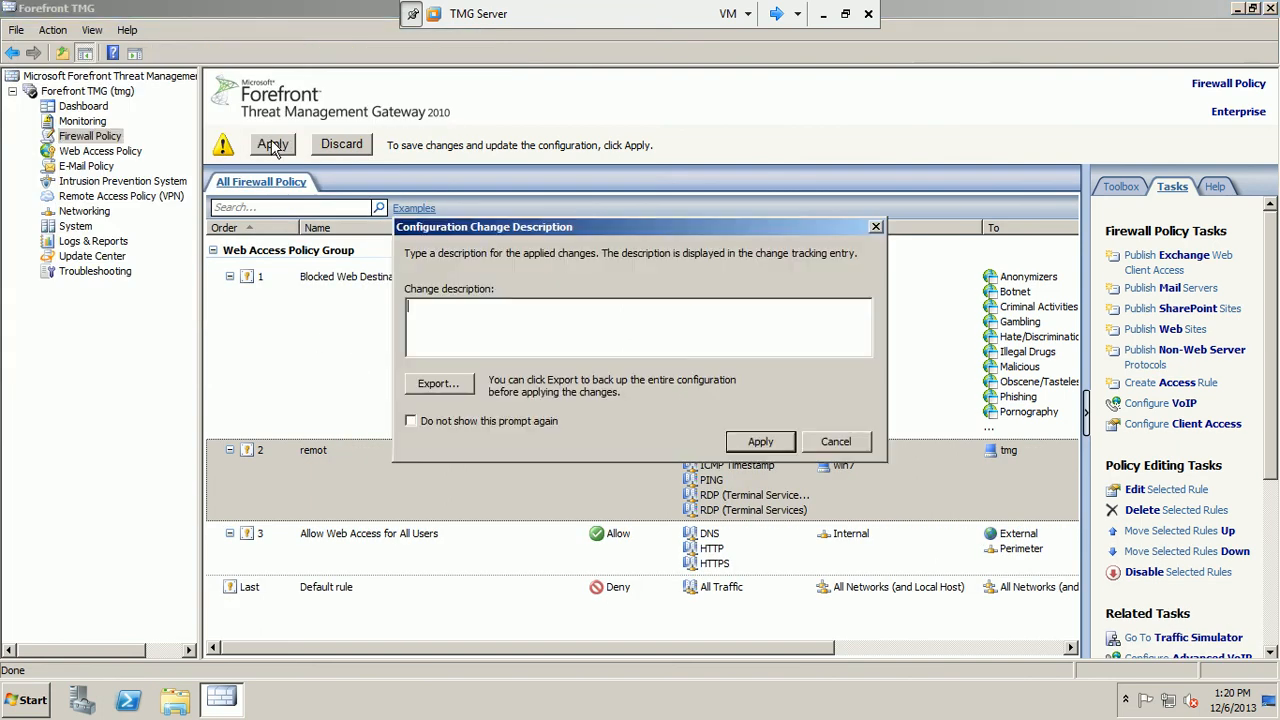
left_click(770, 444)
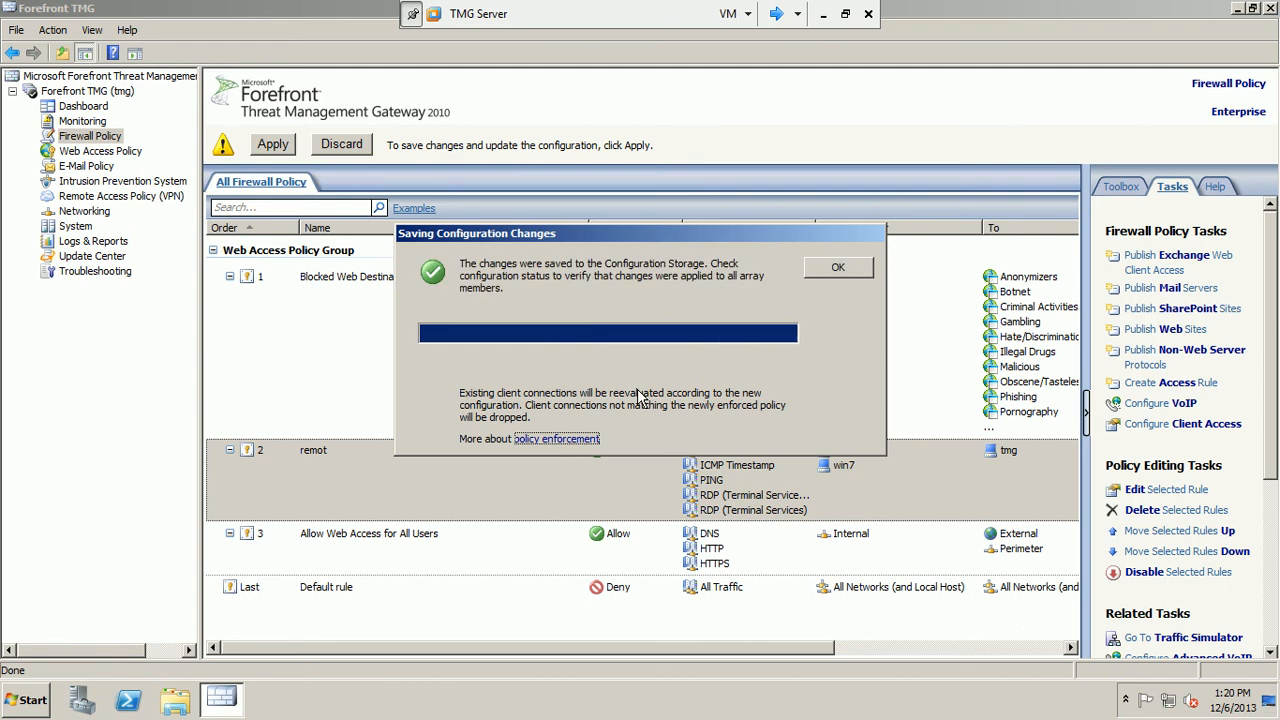
left_click(836, 272)
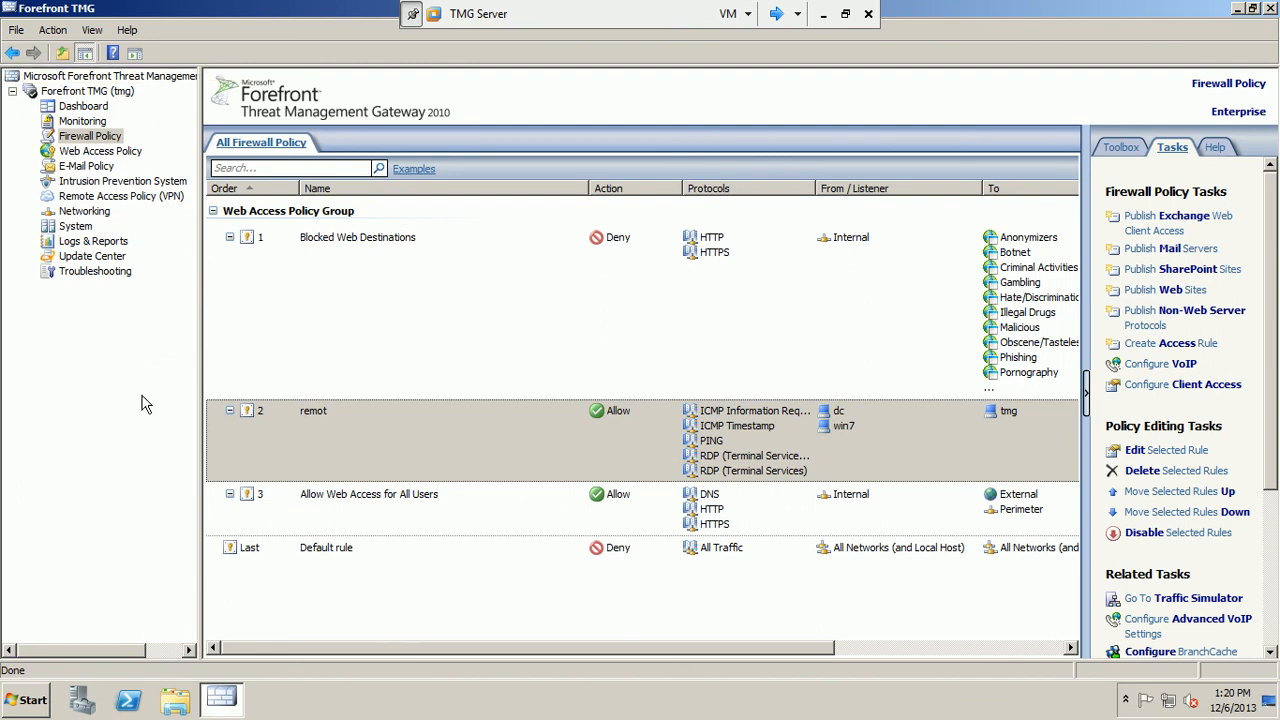
left_click(119, 393)
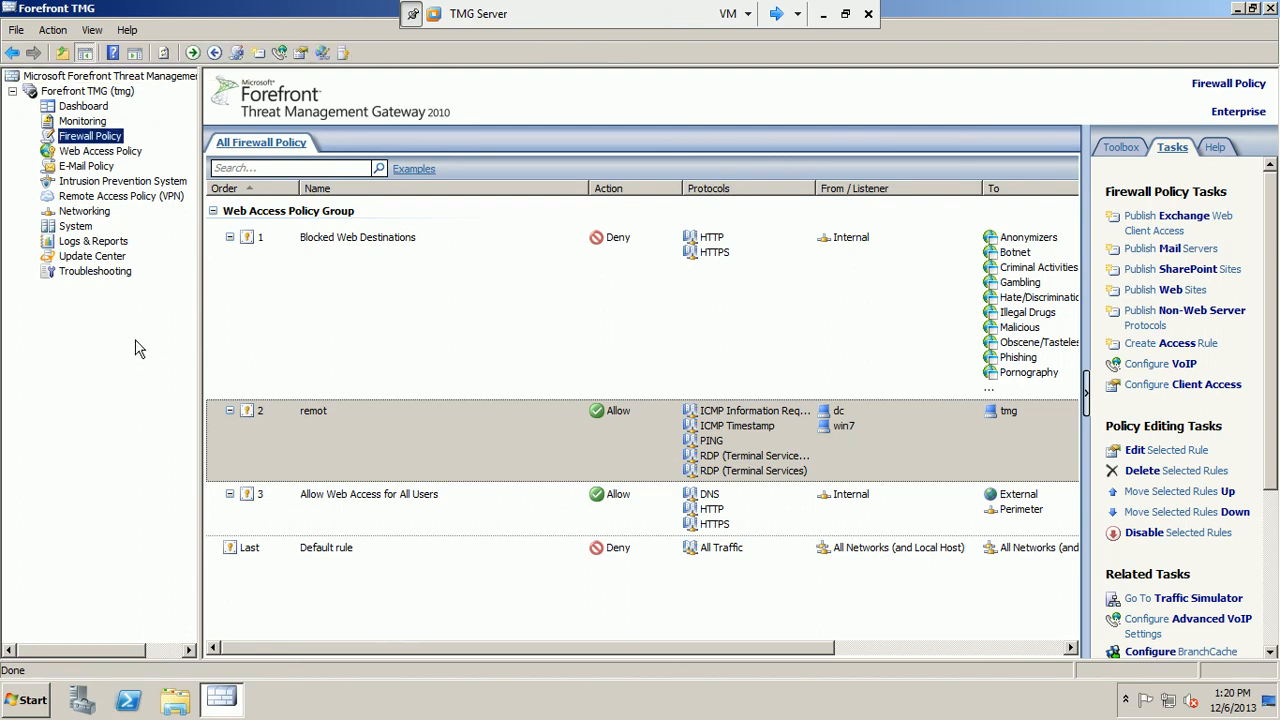
left_click(168, 54)
Switch to the Win7 virtual machine and close its open Remote Desktop Connection window.
left_click(777, 14)
left_click(777, 14)
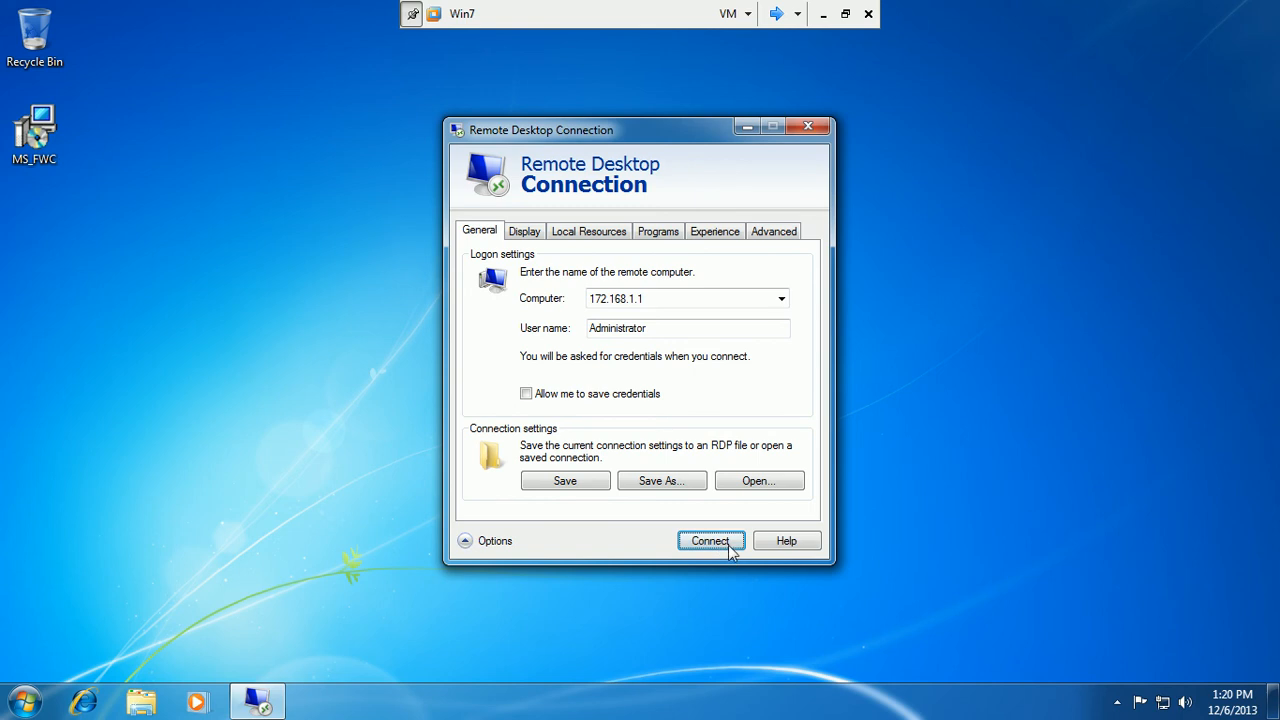
left_click(813, 129)
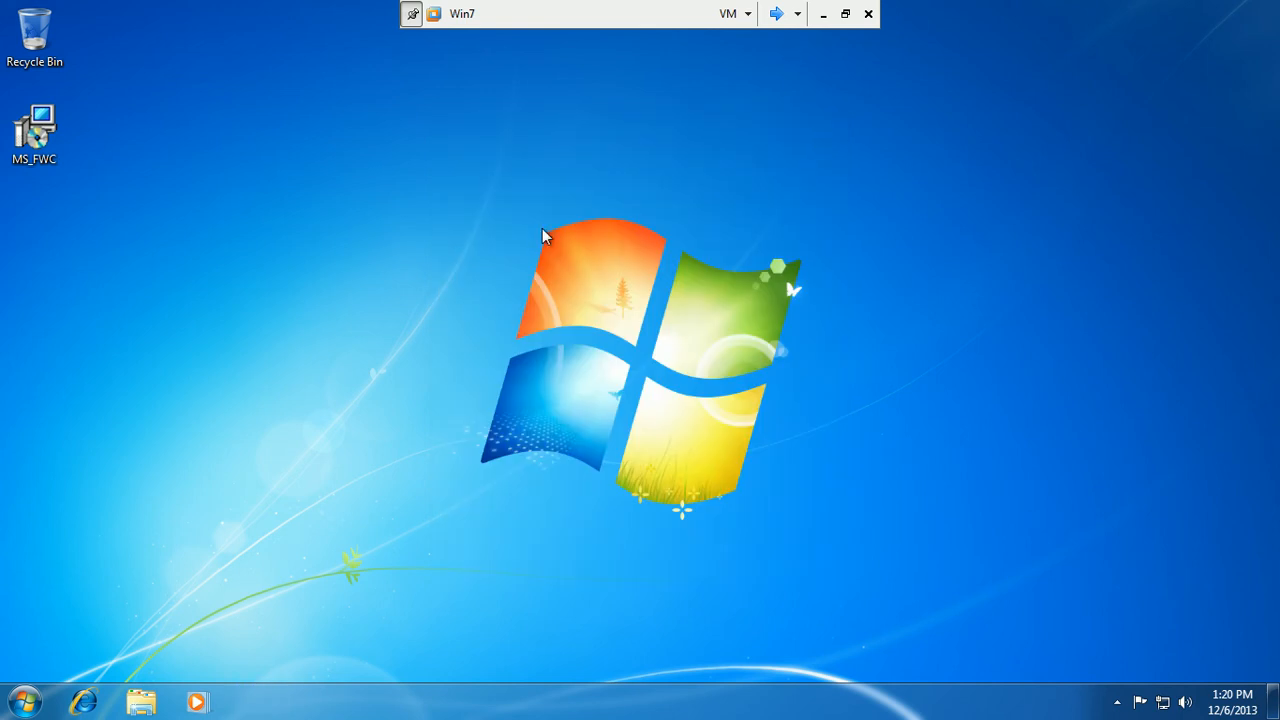
Test connectivity to the TMG server by running ping 172.168.1.1 in a command prompt, then close the prompt.
left_click(26, 701)
left_click(63, 652)
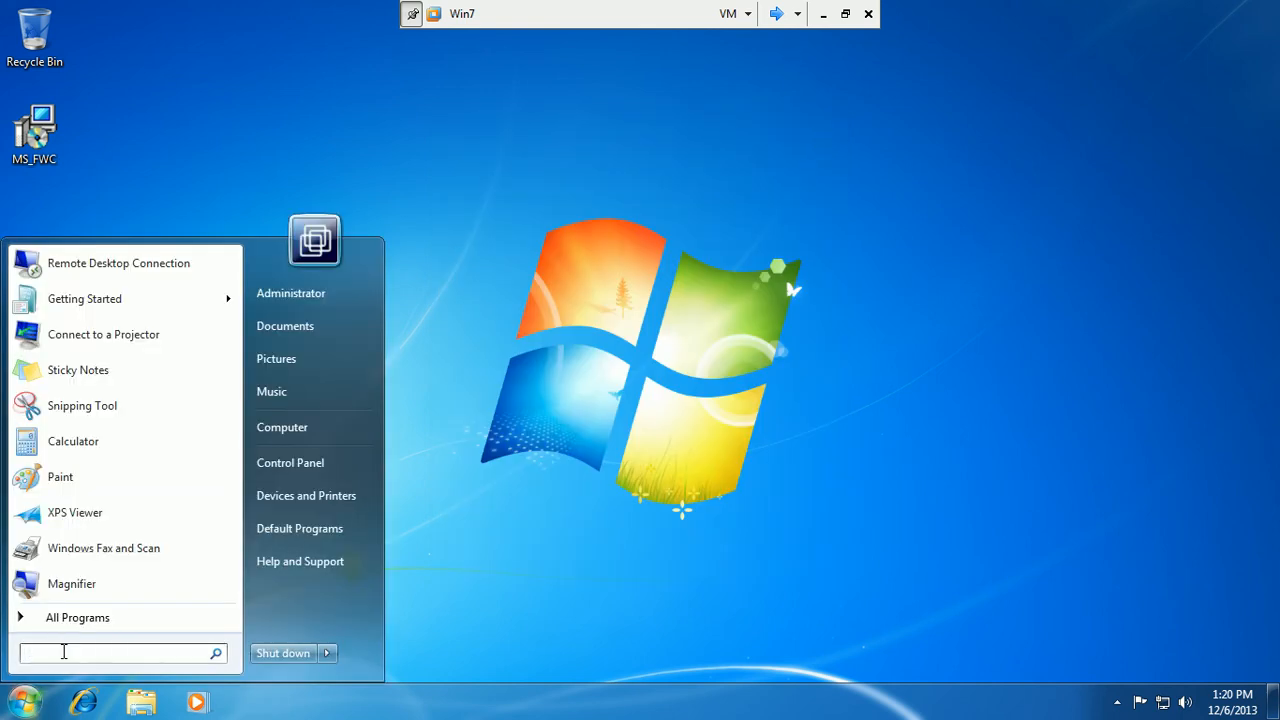
type("cn")
key("BackSpace")
type("md")
key("Return")
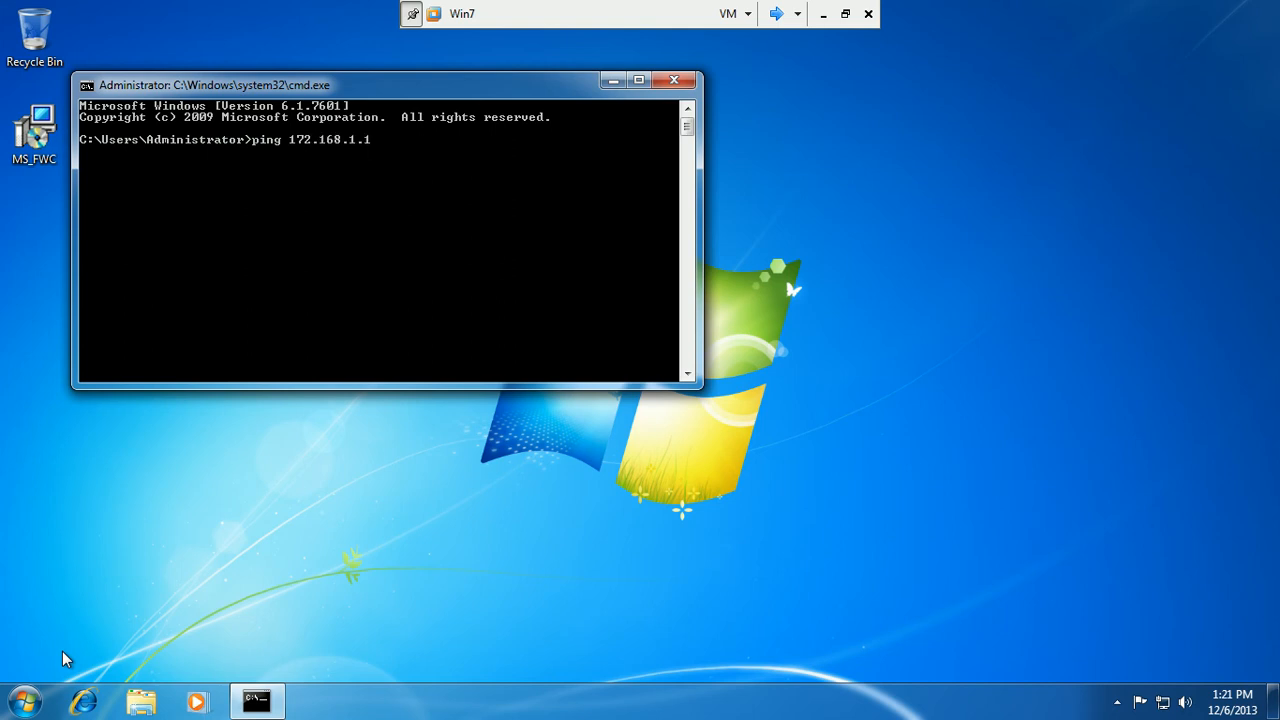
type("ping 172.168.1.1")
key("Return")
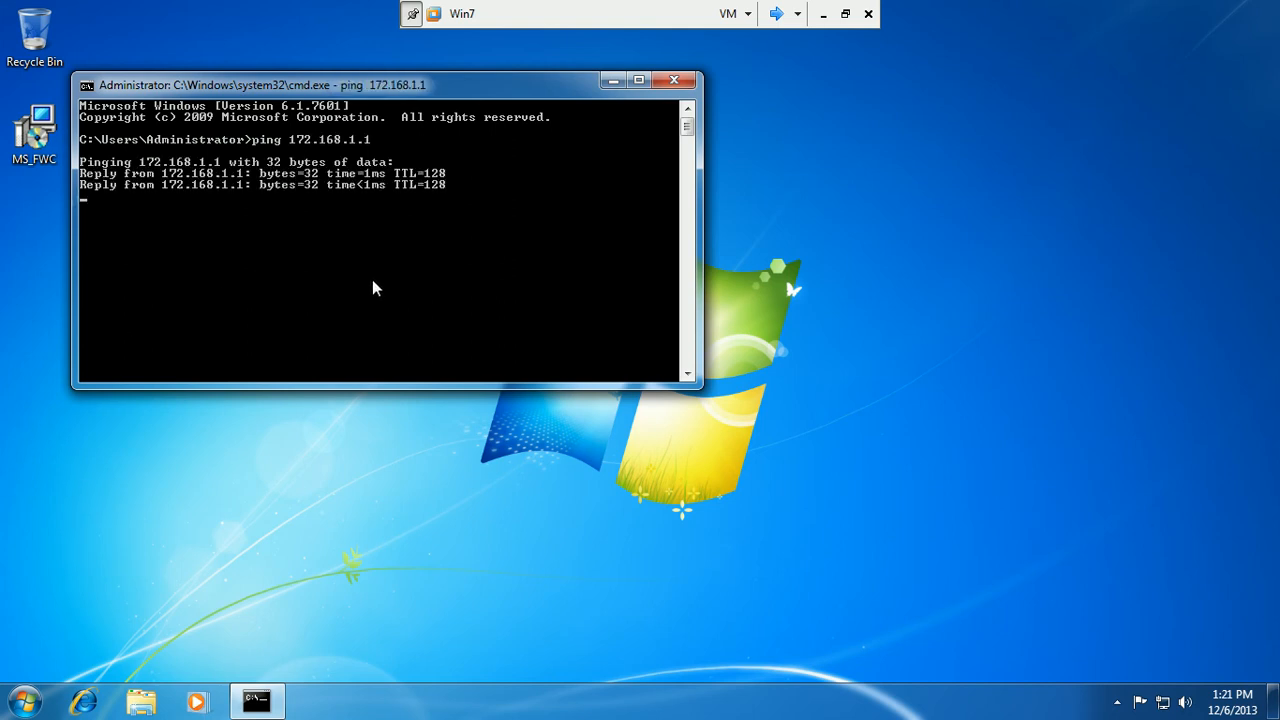
left_click(674, 80)
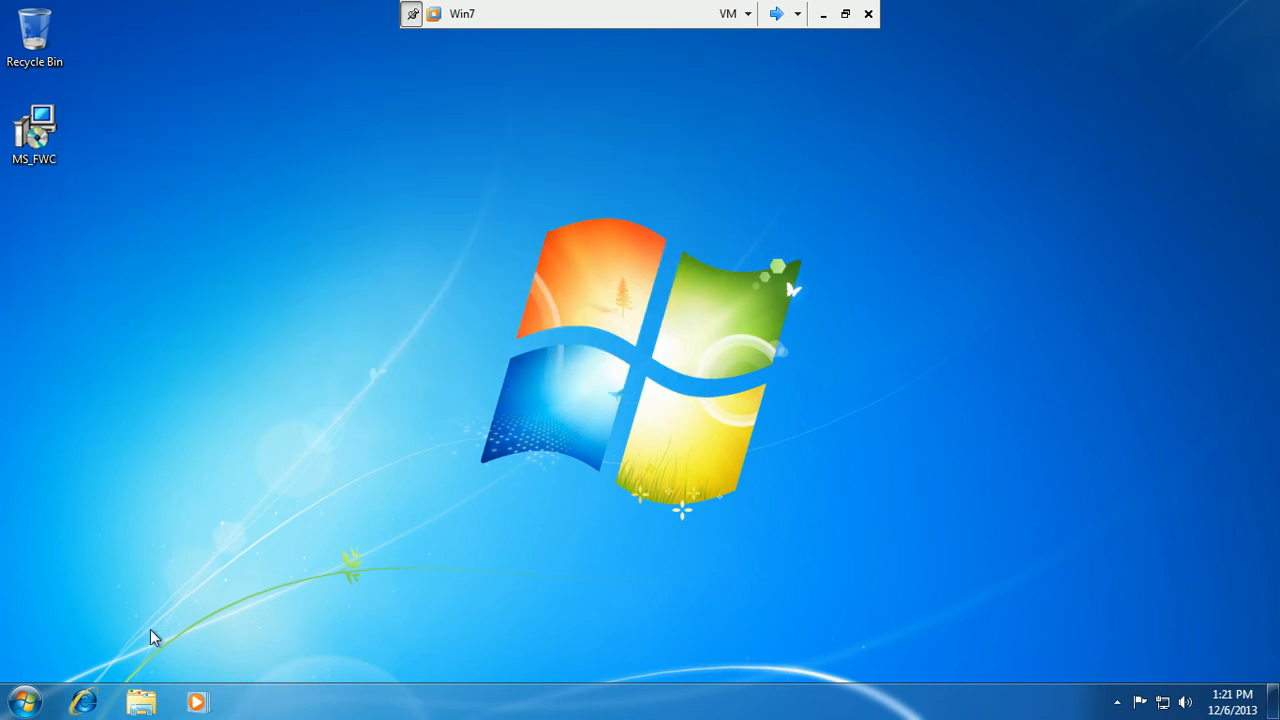
Try to connect to 172.168.1.1 with Remote Desktop Connection and dismiss the resulting message.
left_click(24, 702)
left_click(60, 657)
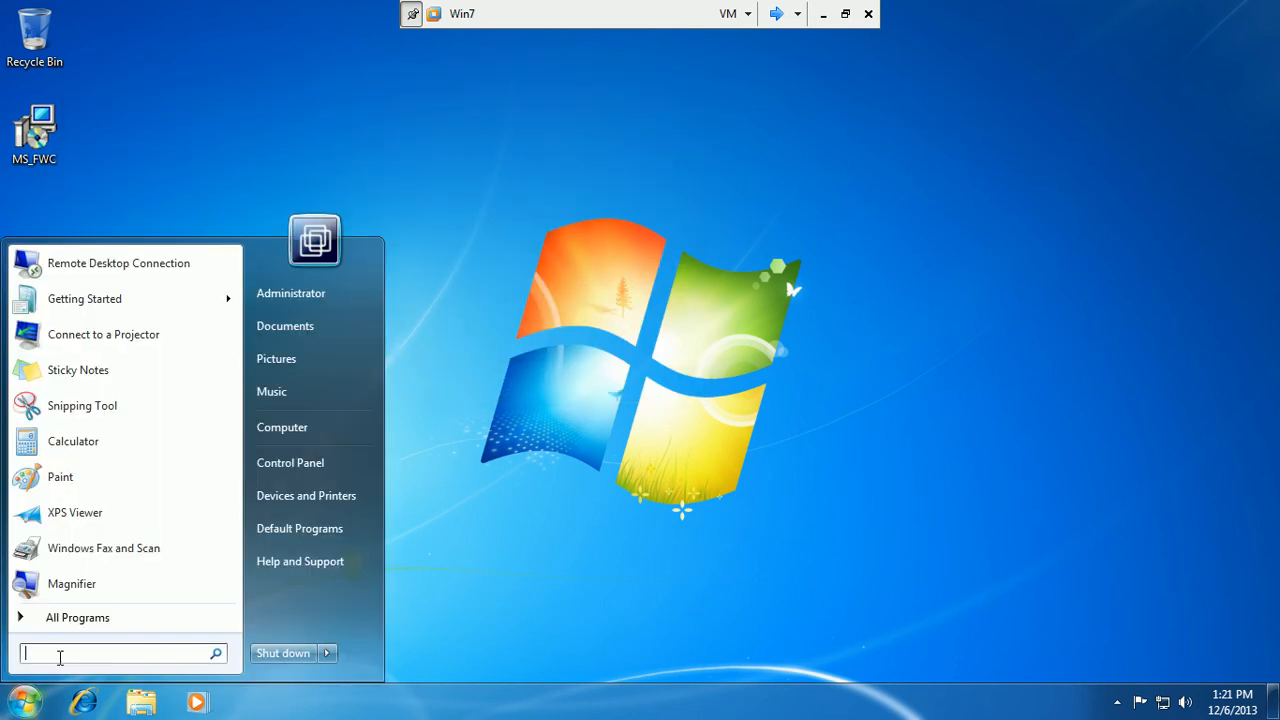
type("rem")
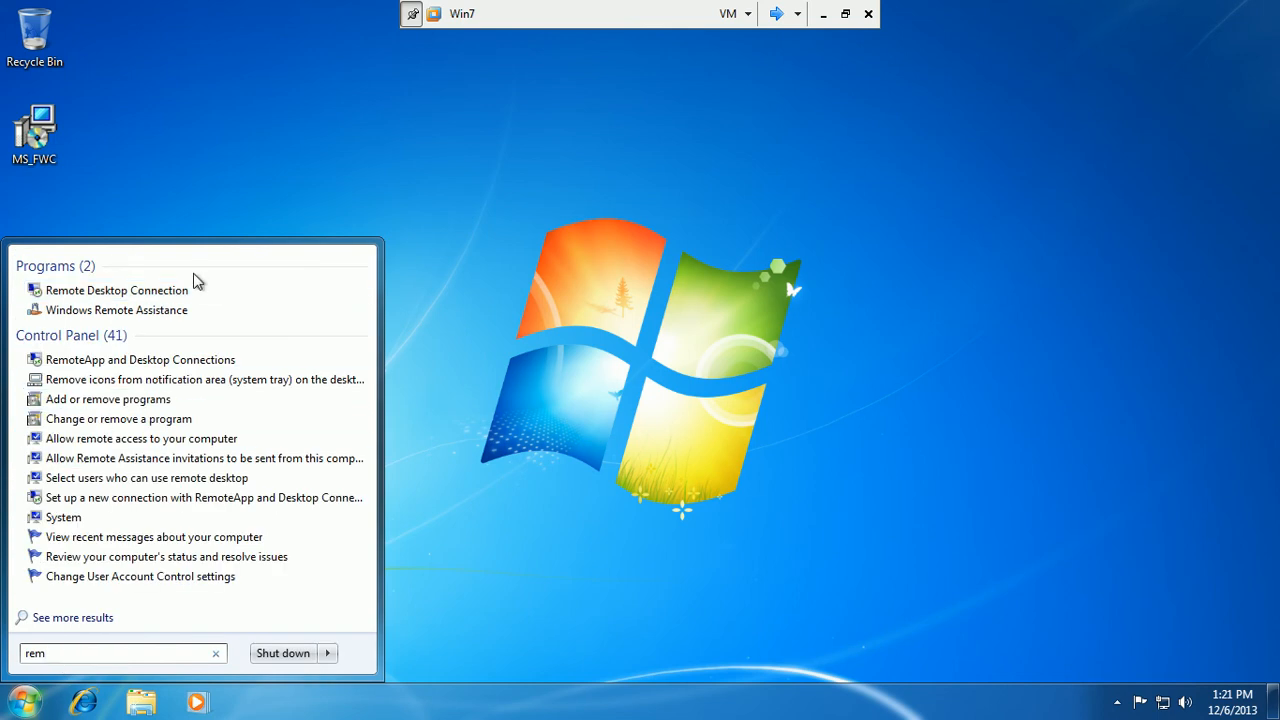
left_click(190, 291)
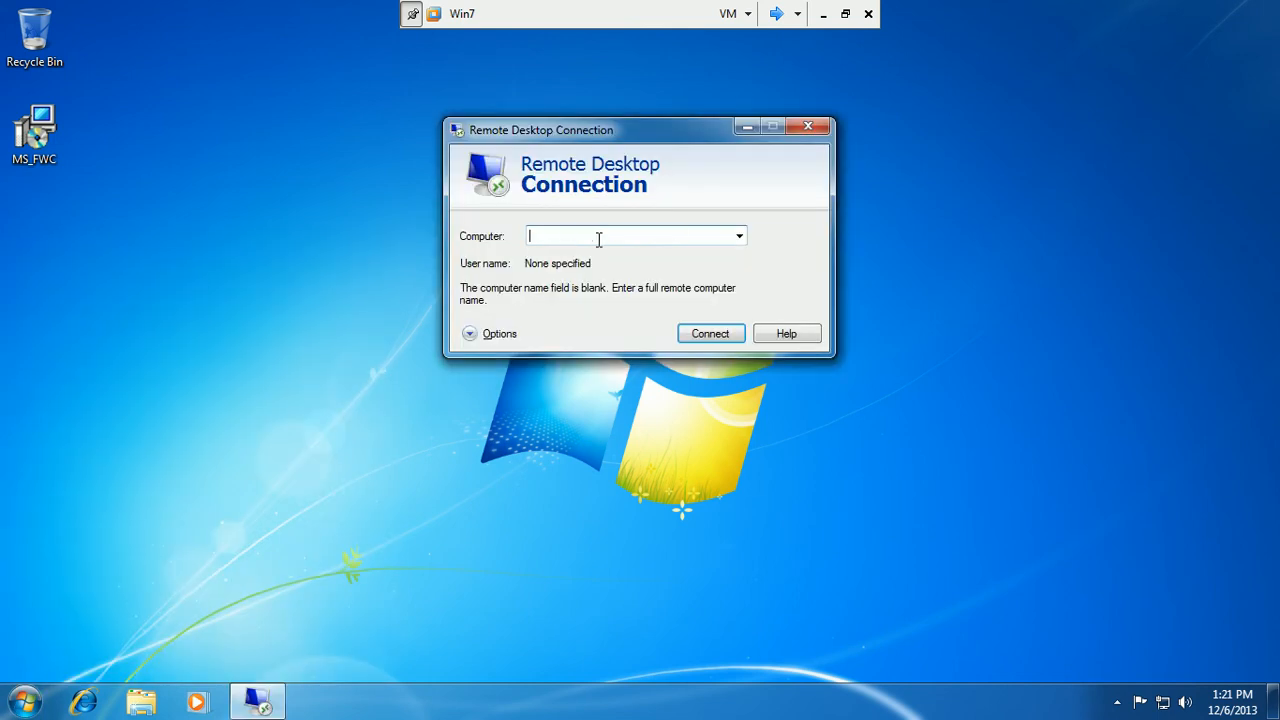
type("172.168.1.1")
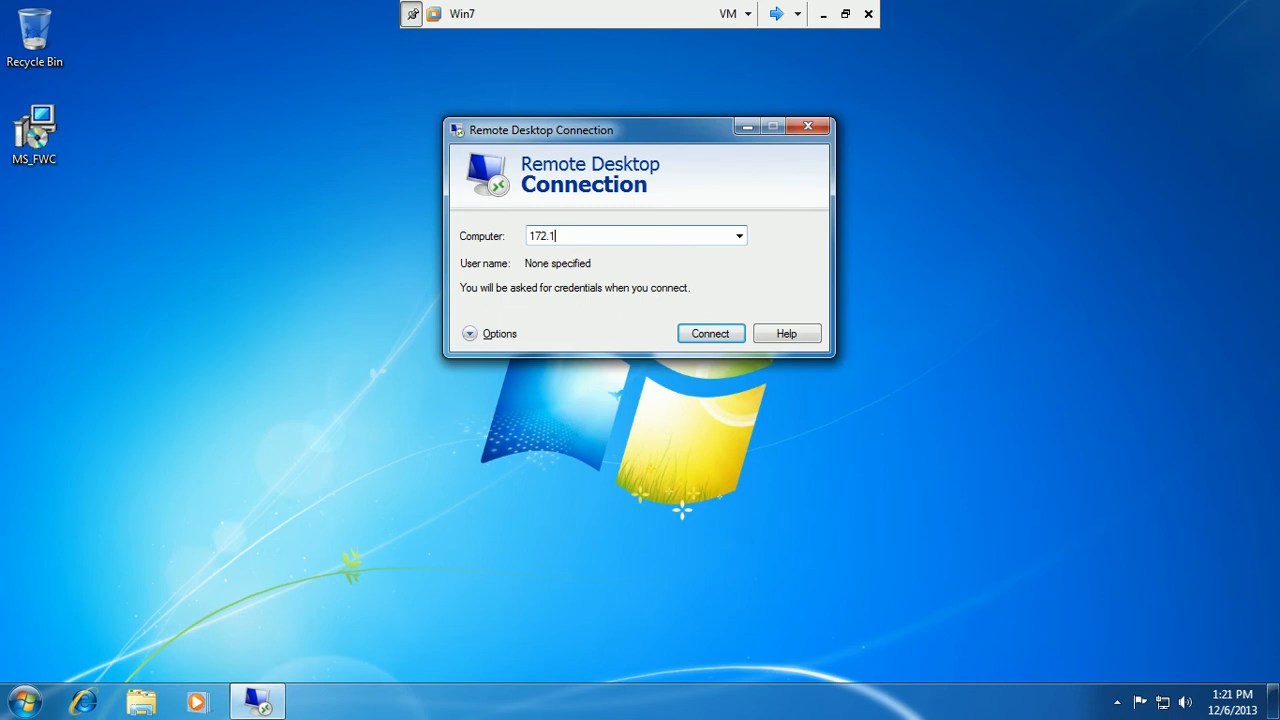
left_click(712, 335)
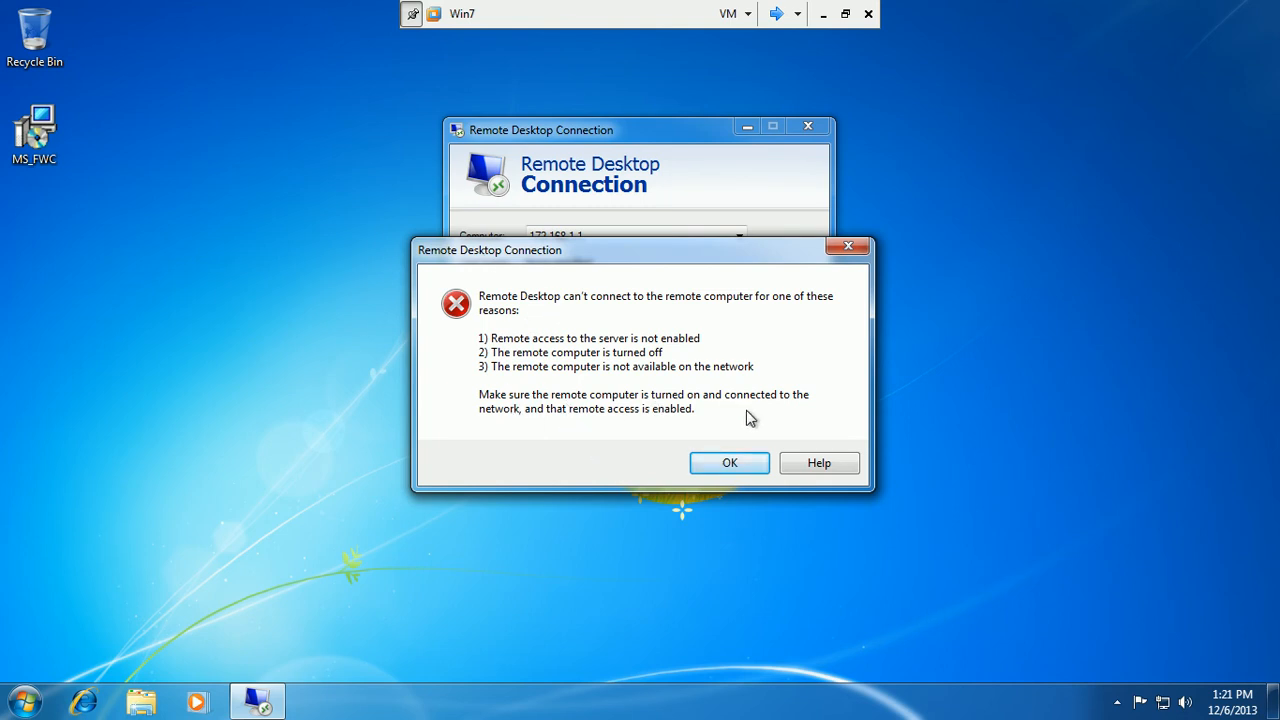
left_click(720, 466)
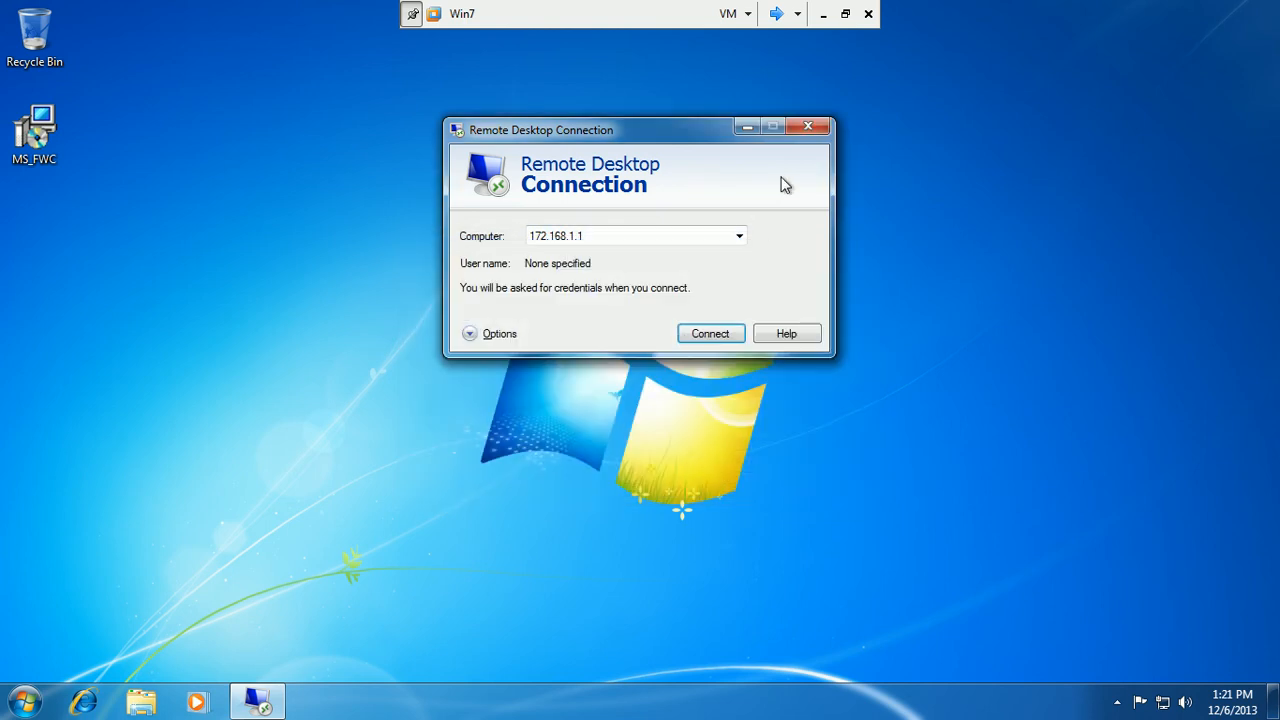
Switch to the TMG Server virtual machine, minimize Forefront TMG, and open the computer's remote settings in System Properties.
left_click(776, 14)
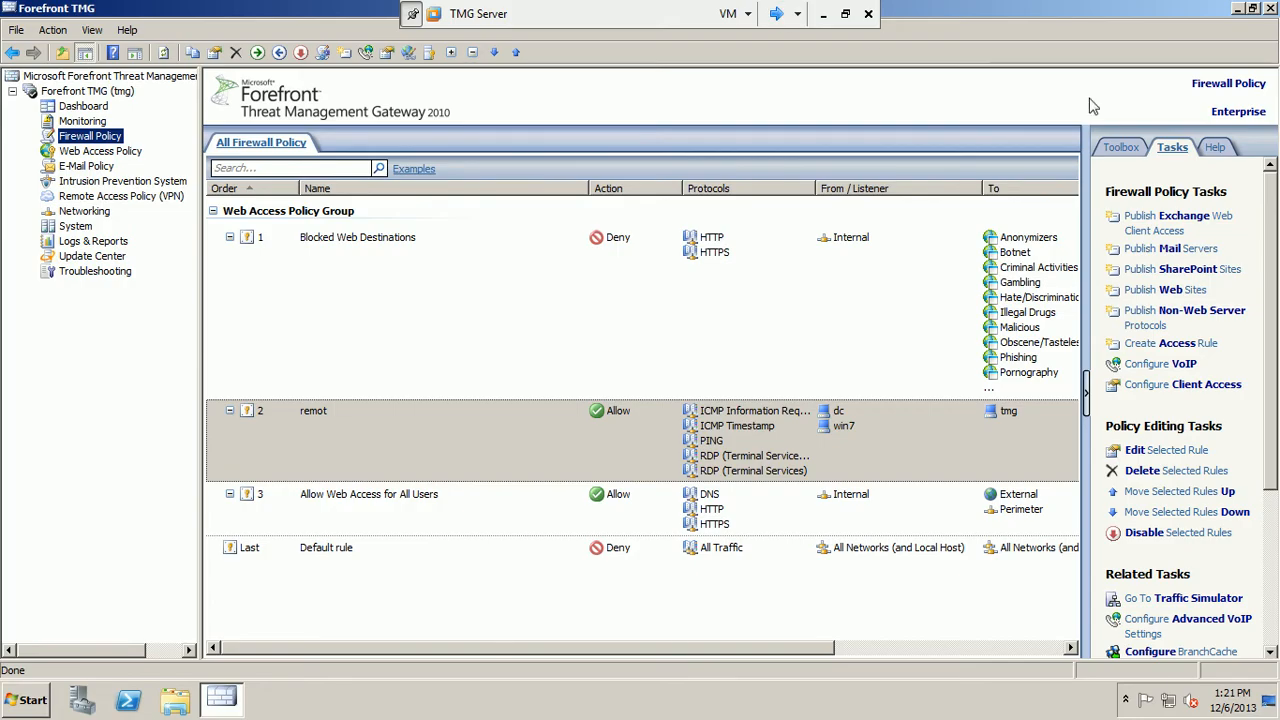
left_click(1237, 9)
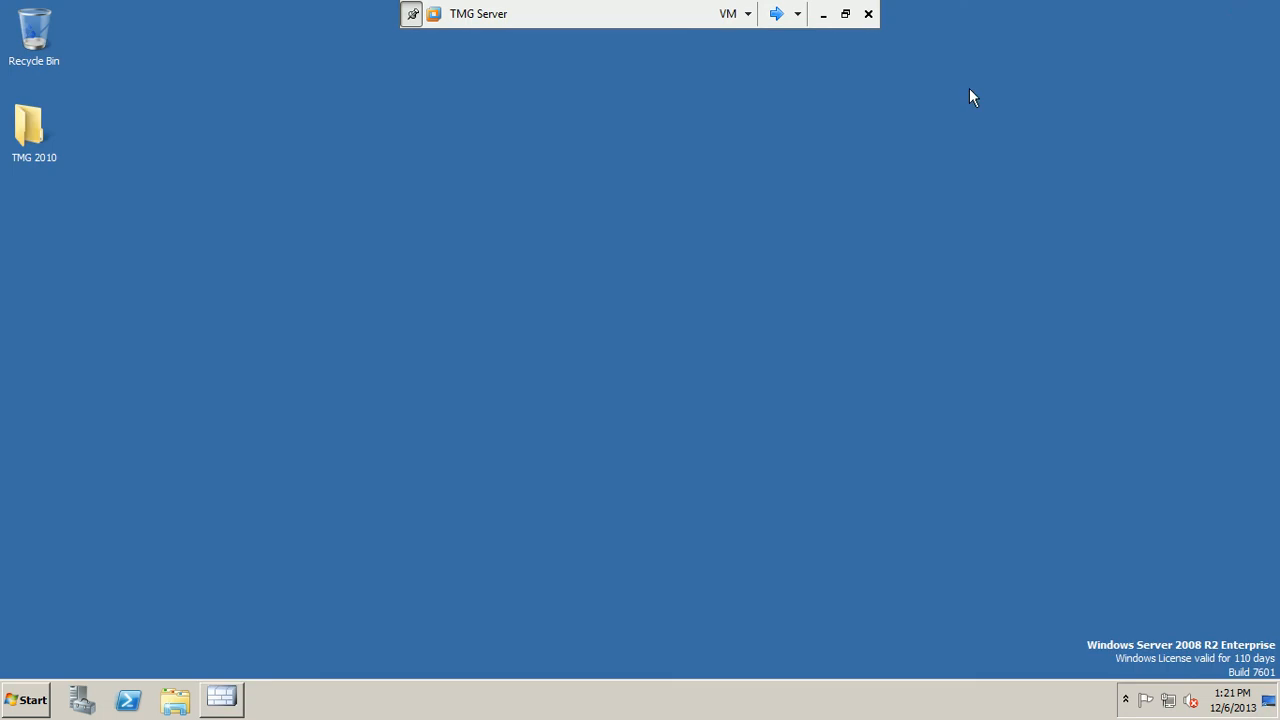
left_click(34, 690)
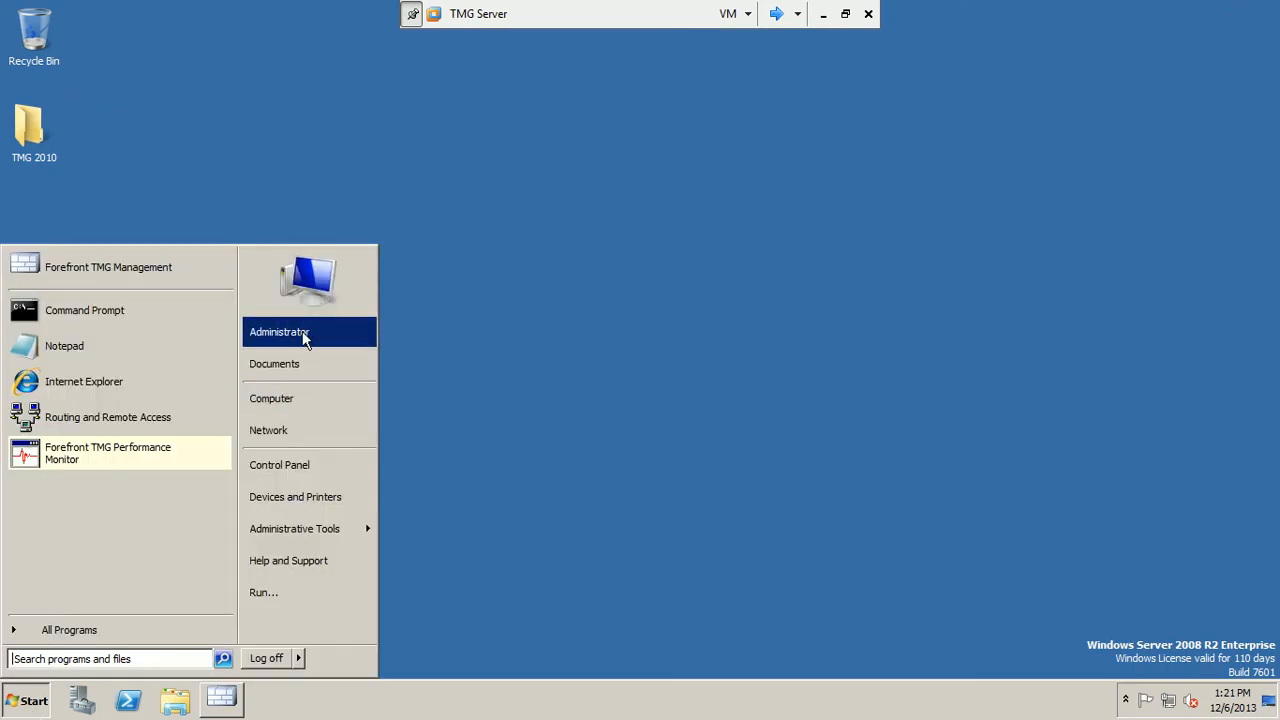
right_click(280, 400)
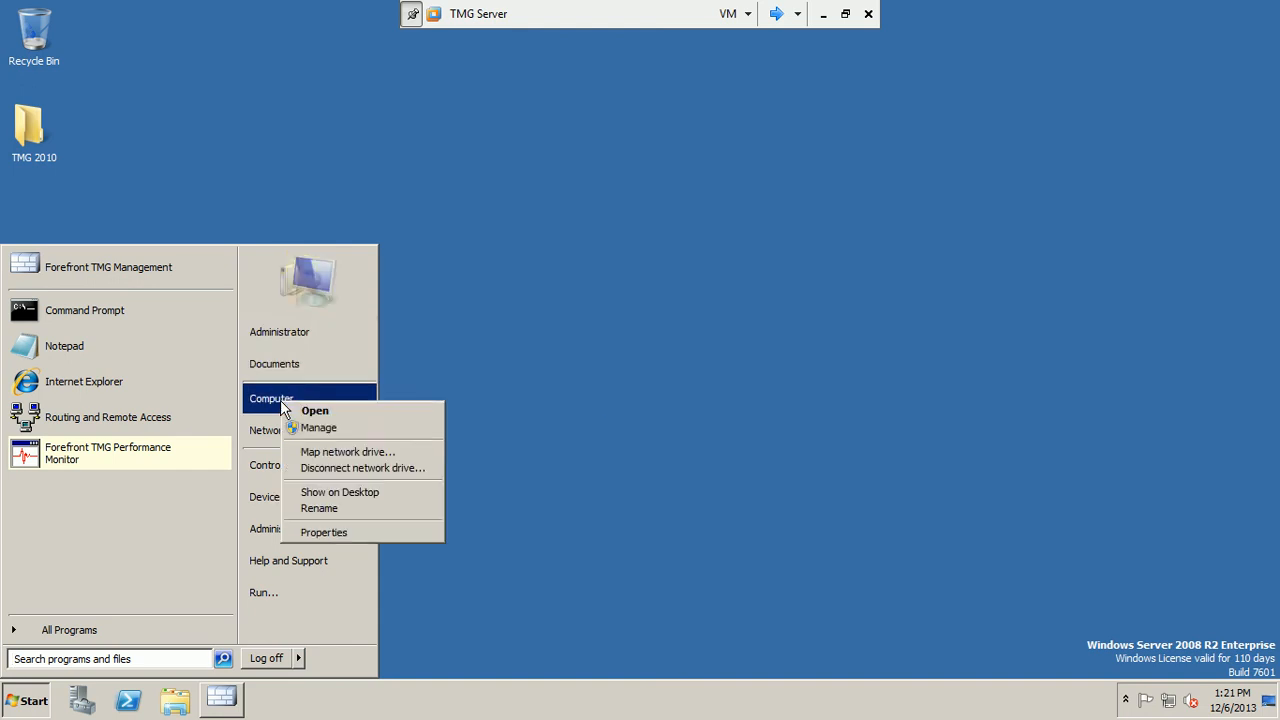
left_click(323, 533)
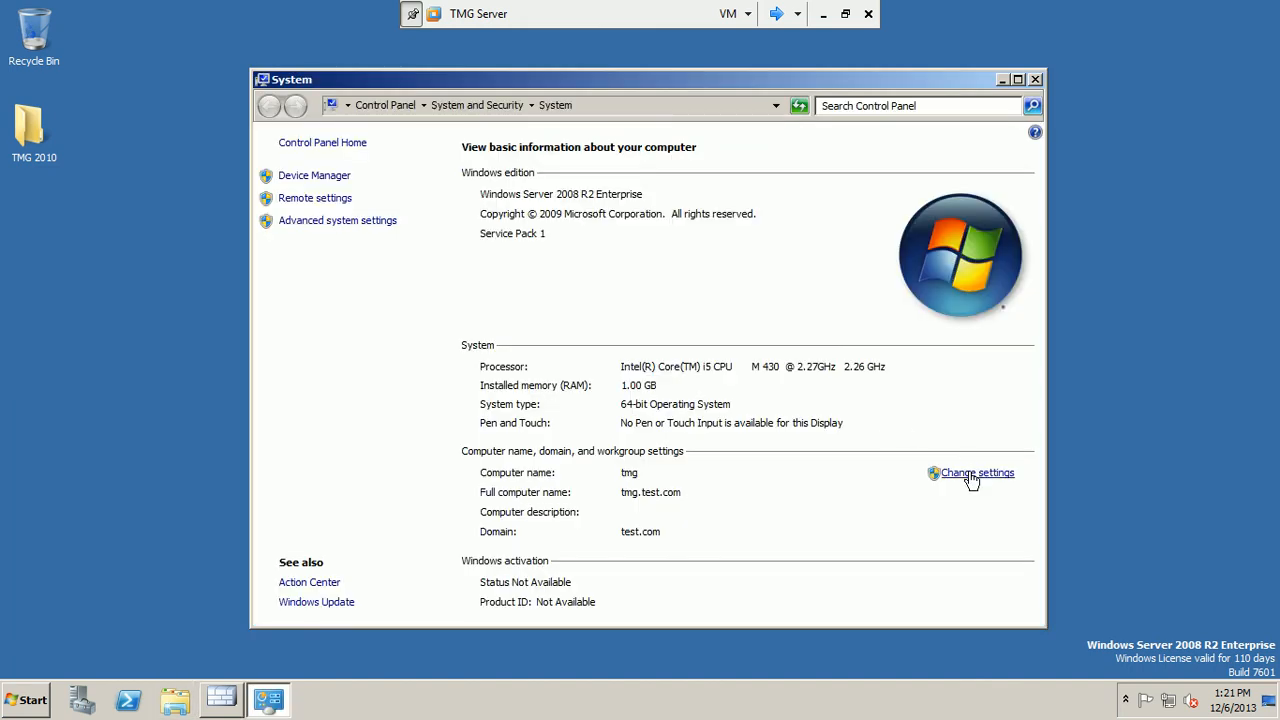
left_click(971, 476)
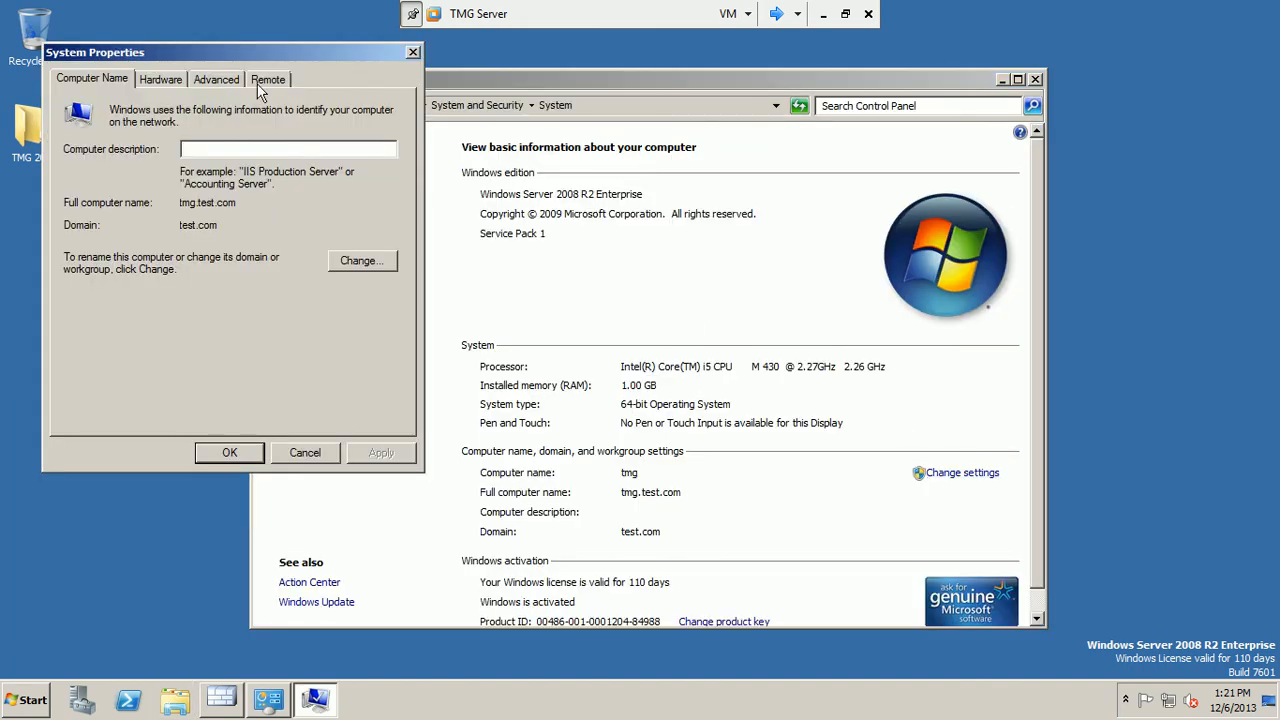
left_click(262, 80)
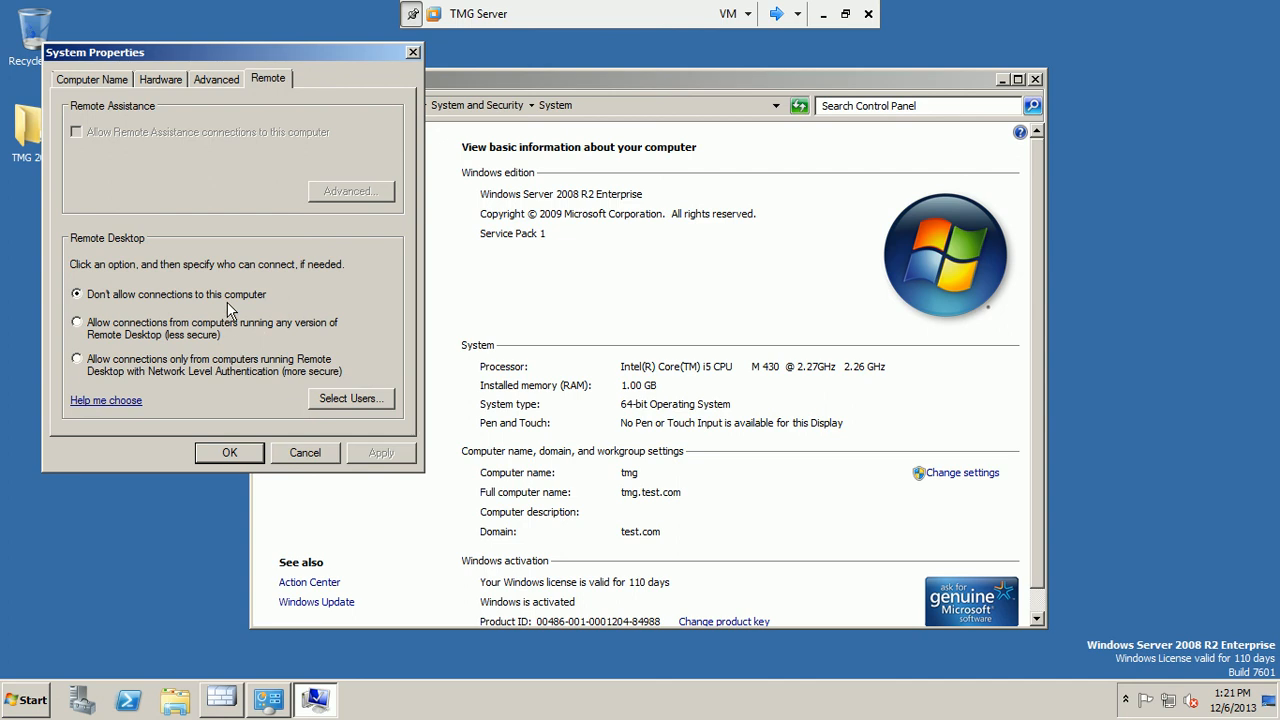
Set Remote Desktop to allow connections from computers running any version of Remote Desktop (less secure) and apply it.
left_click(77, 359)
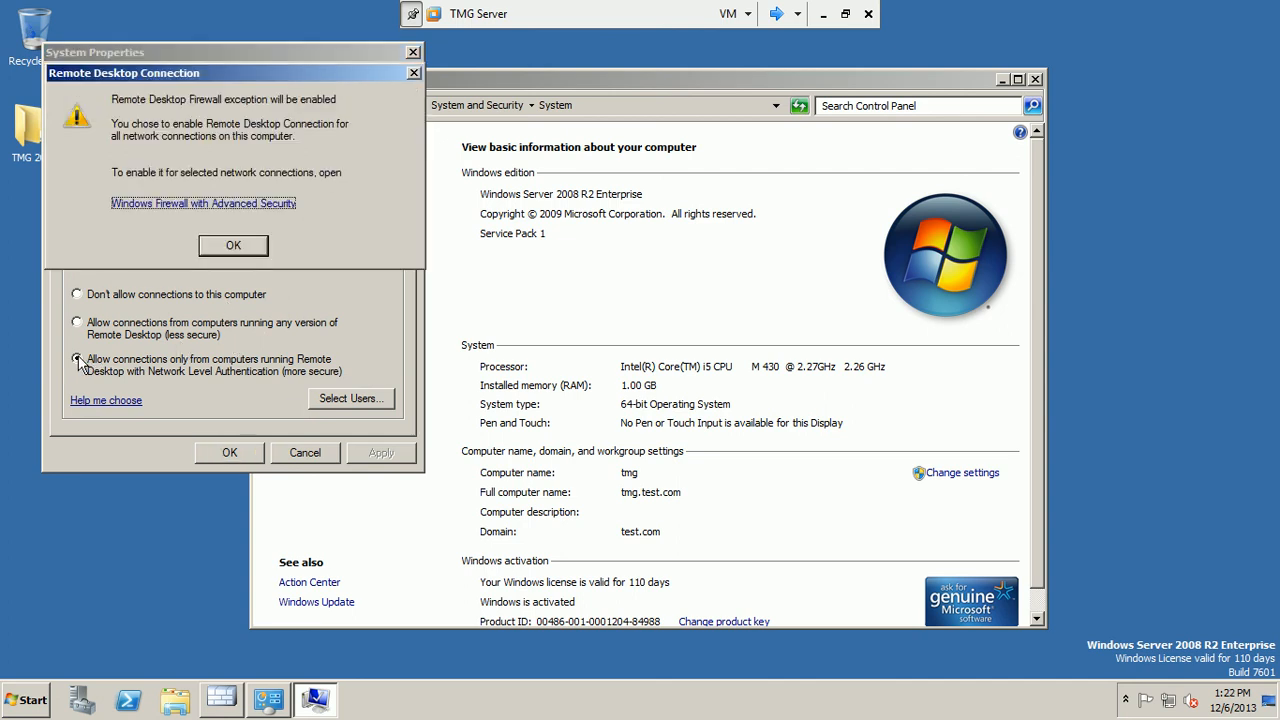
left_click(219, 246)
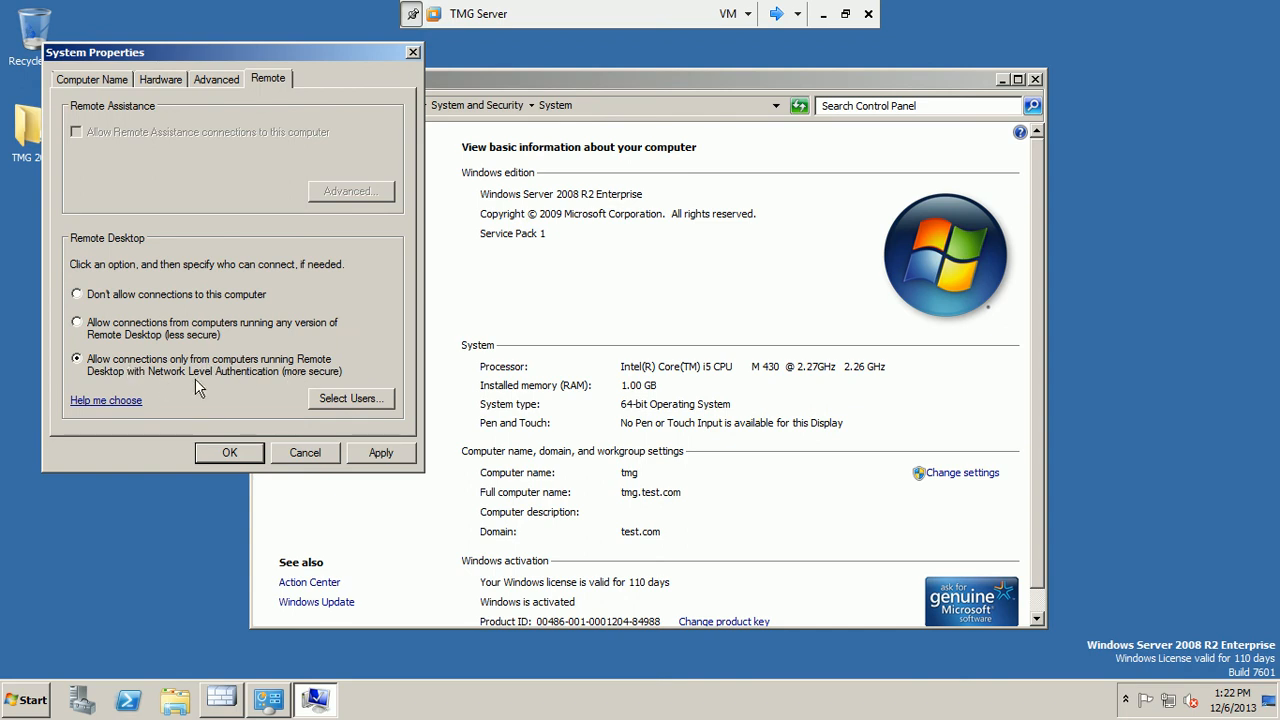
left_click(78, 322)
left_click(372, 454)
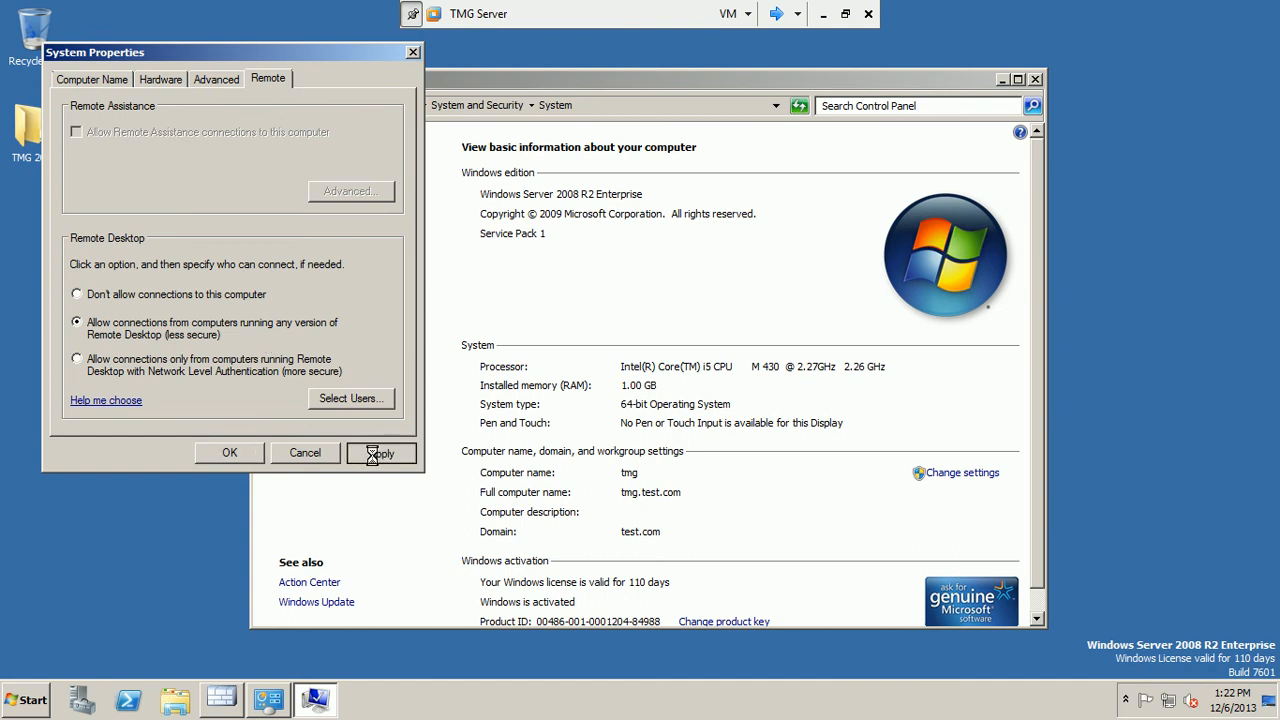
left_click(229, 454)
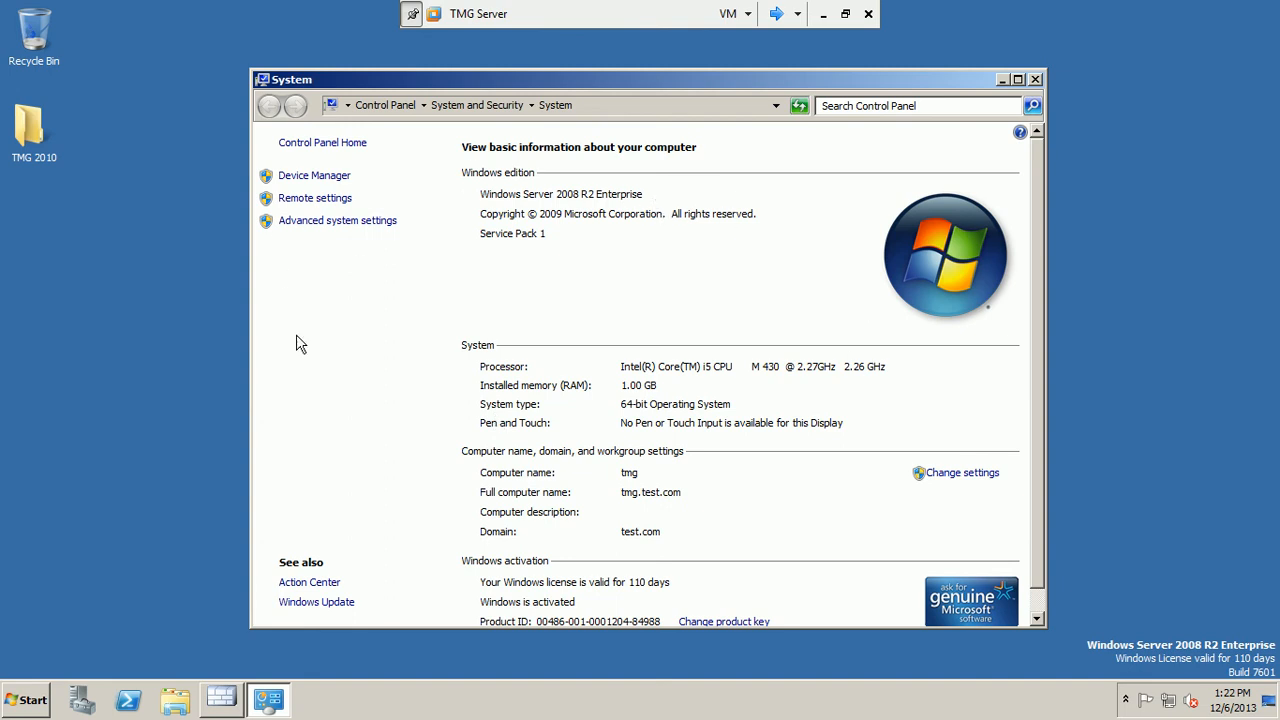
From the Win7 virtual machine, connect to 172.168.1.1 via Remote Desktop with the administrator account password, accepting the untrusted certificate.
left_click(775, 14)
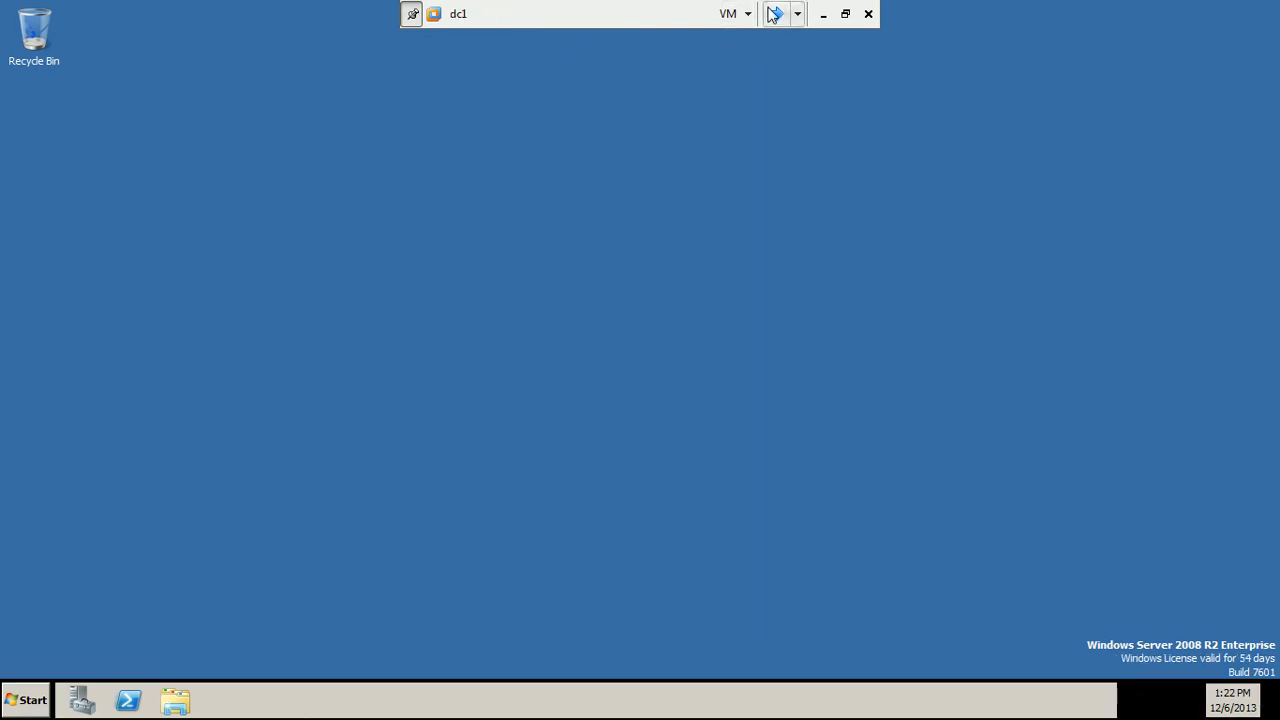
left_click(774, 14)
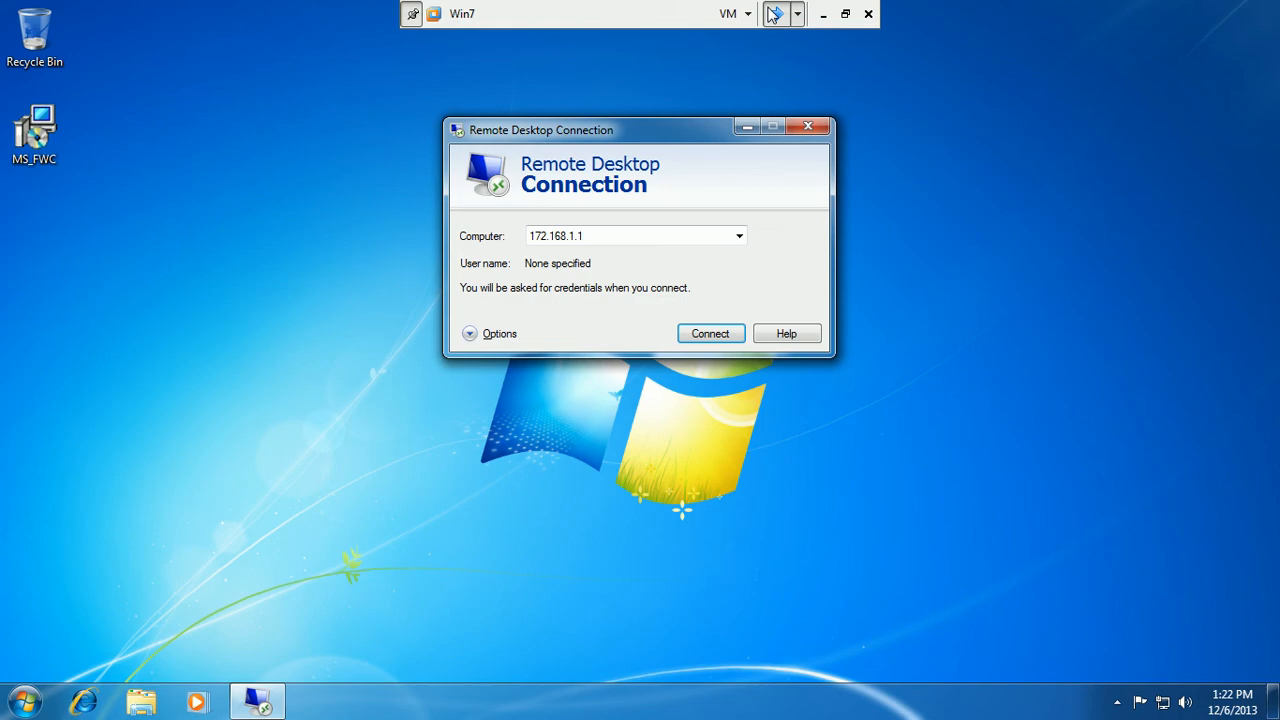
left_click(700, 336)
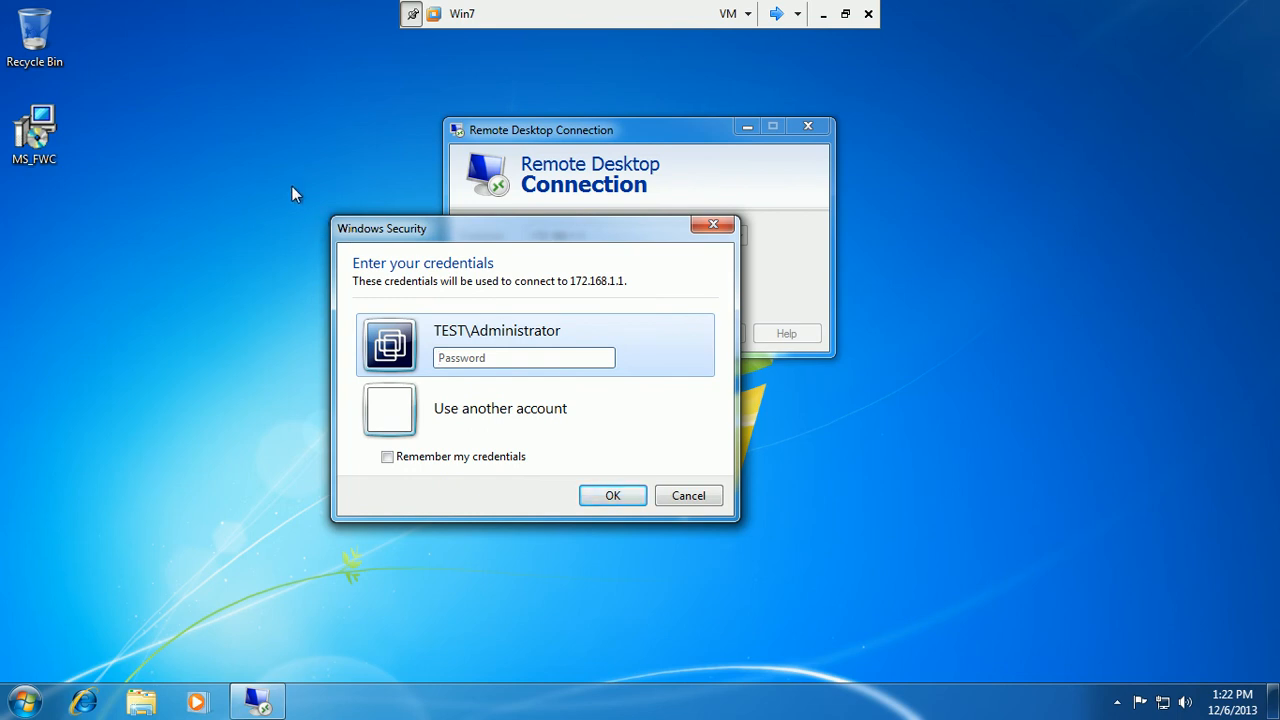
left_click(478, 363)
left_click(593, 495)
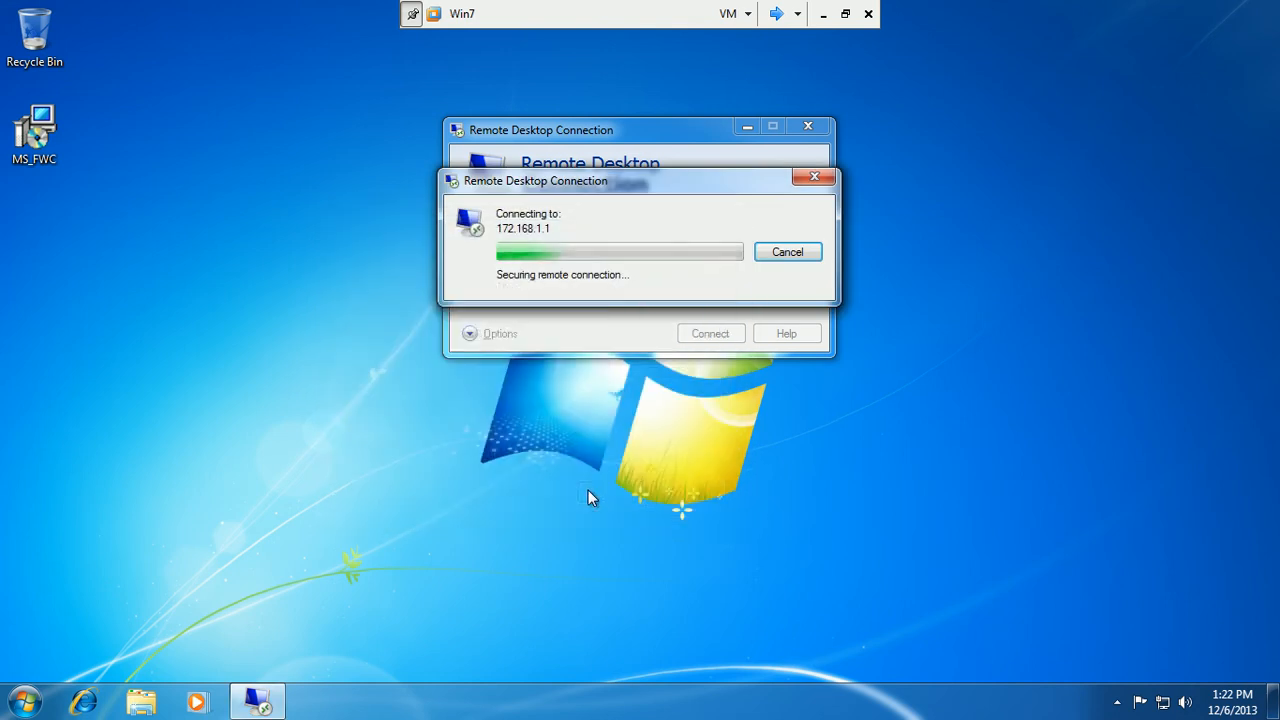
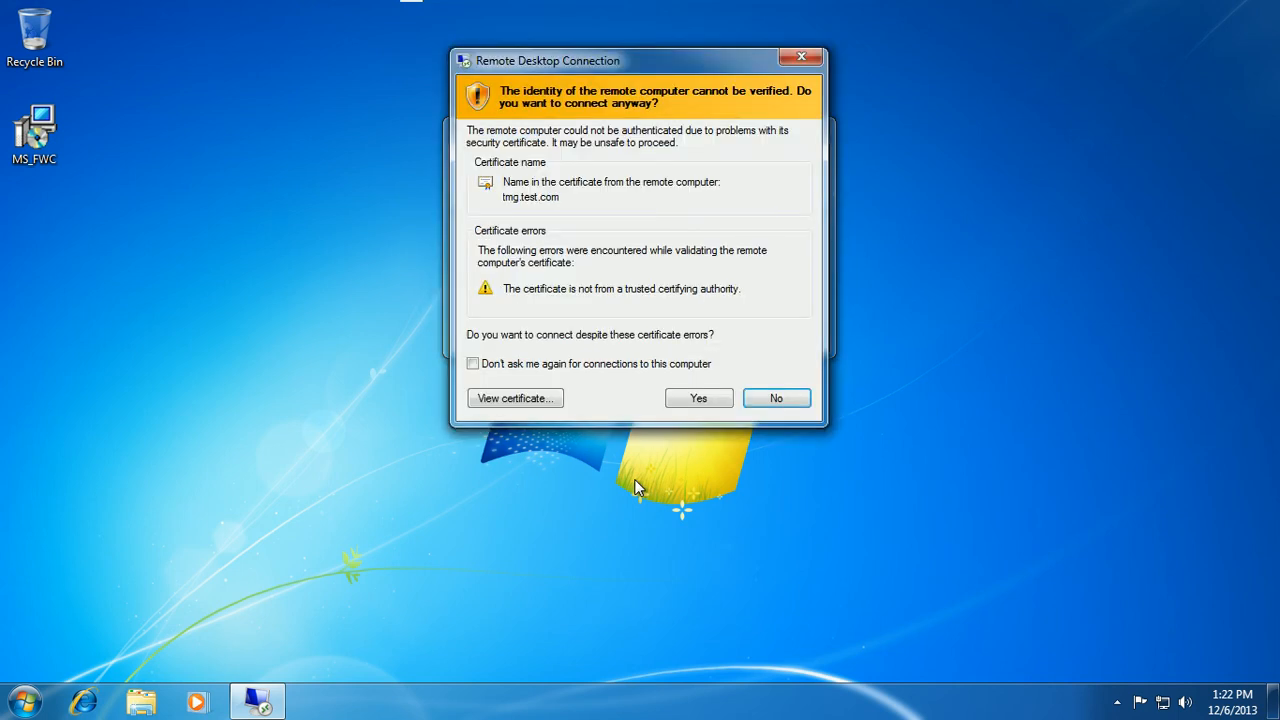
left_click(698, 399)
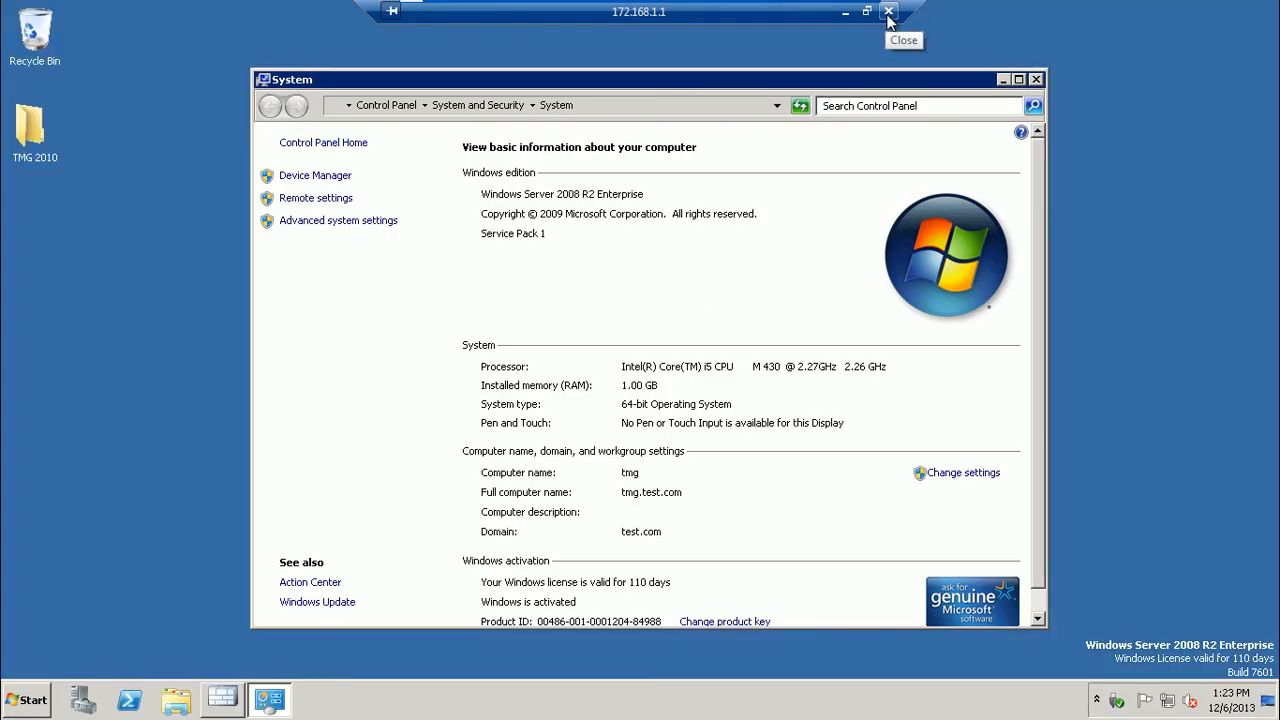
Disconnect the Remote Desktop session and log back on to the TMG Server virtual machine with the account password.
left_click(887, 12)
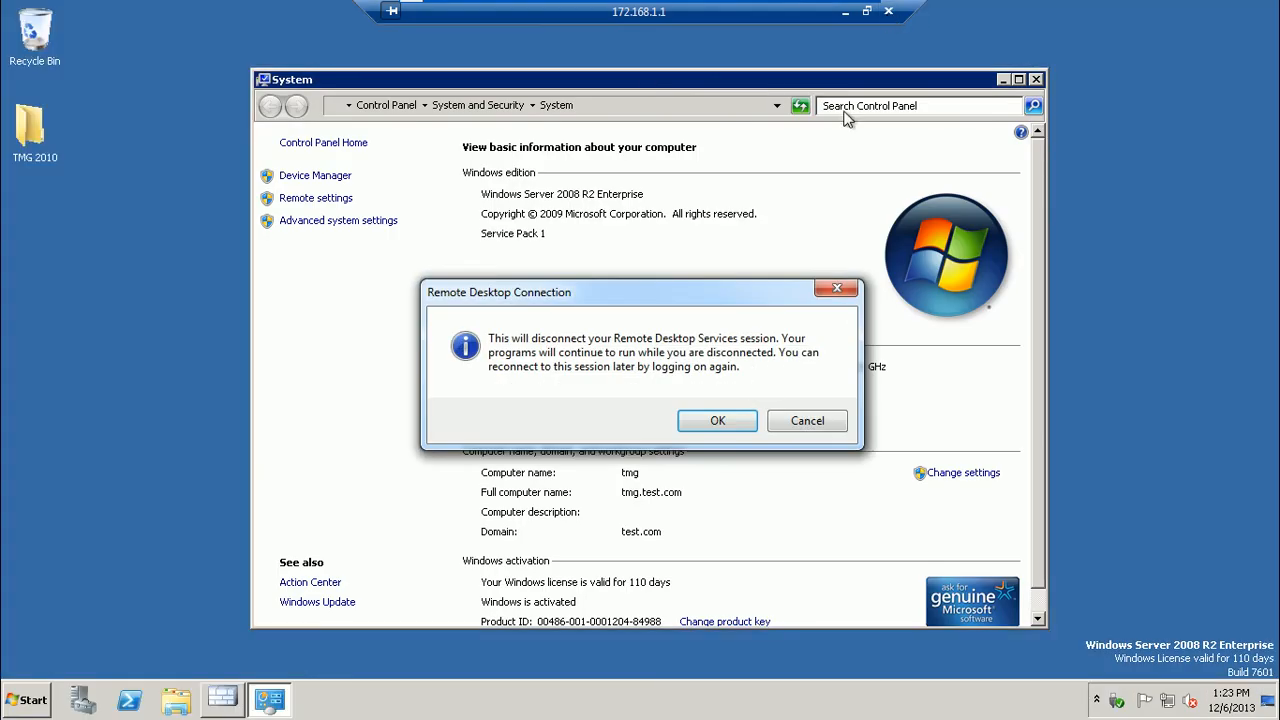
left_click(734, 420)
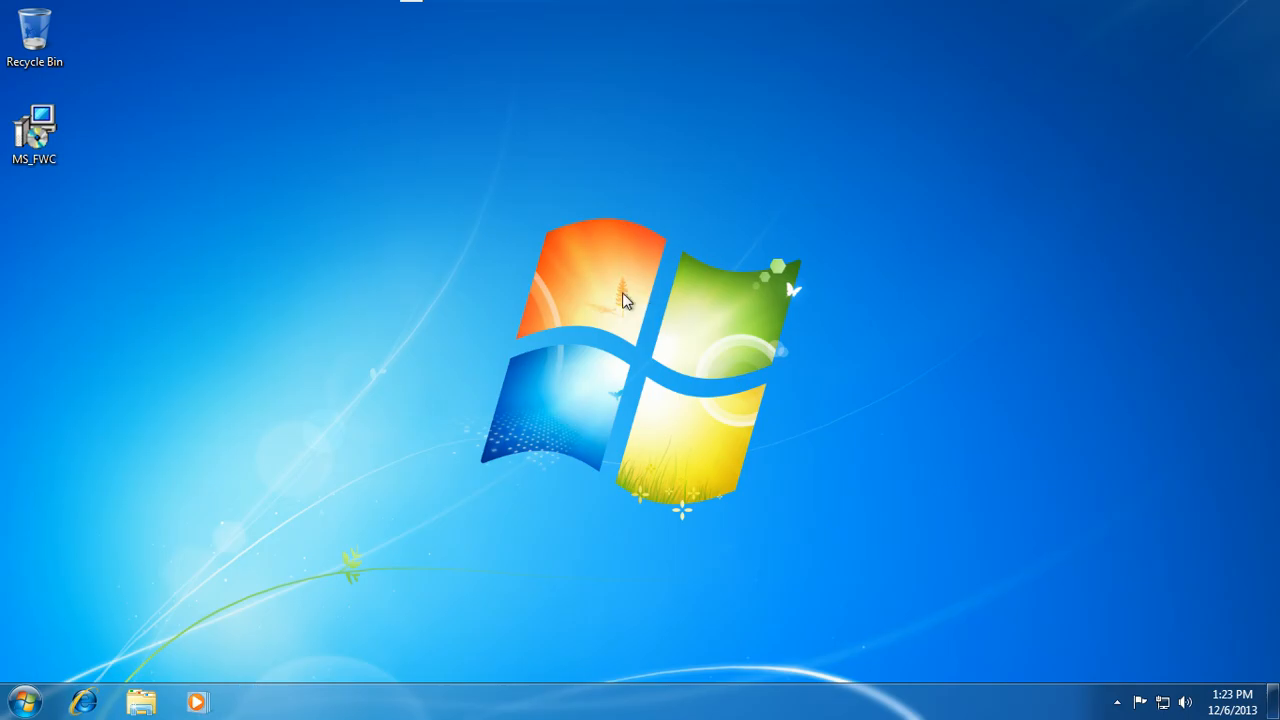
mouse_move(394, 9)
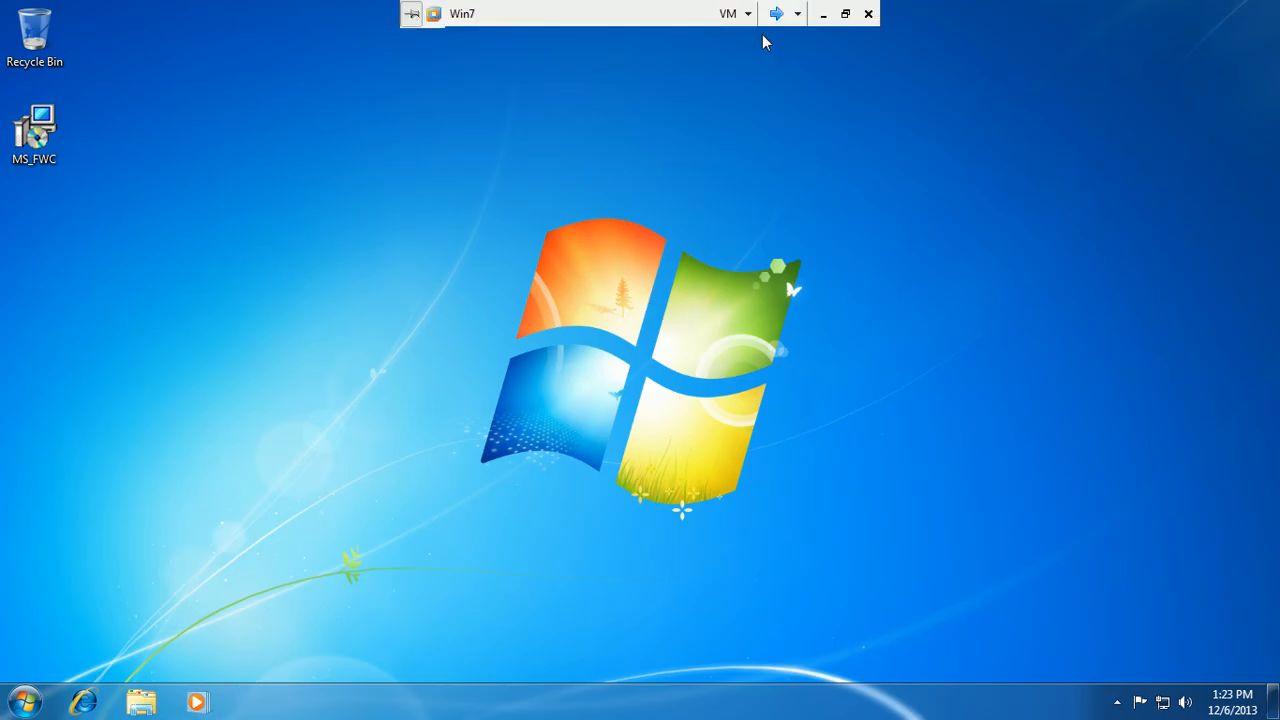
left_click(776, 13)
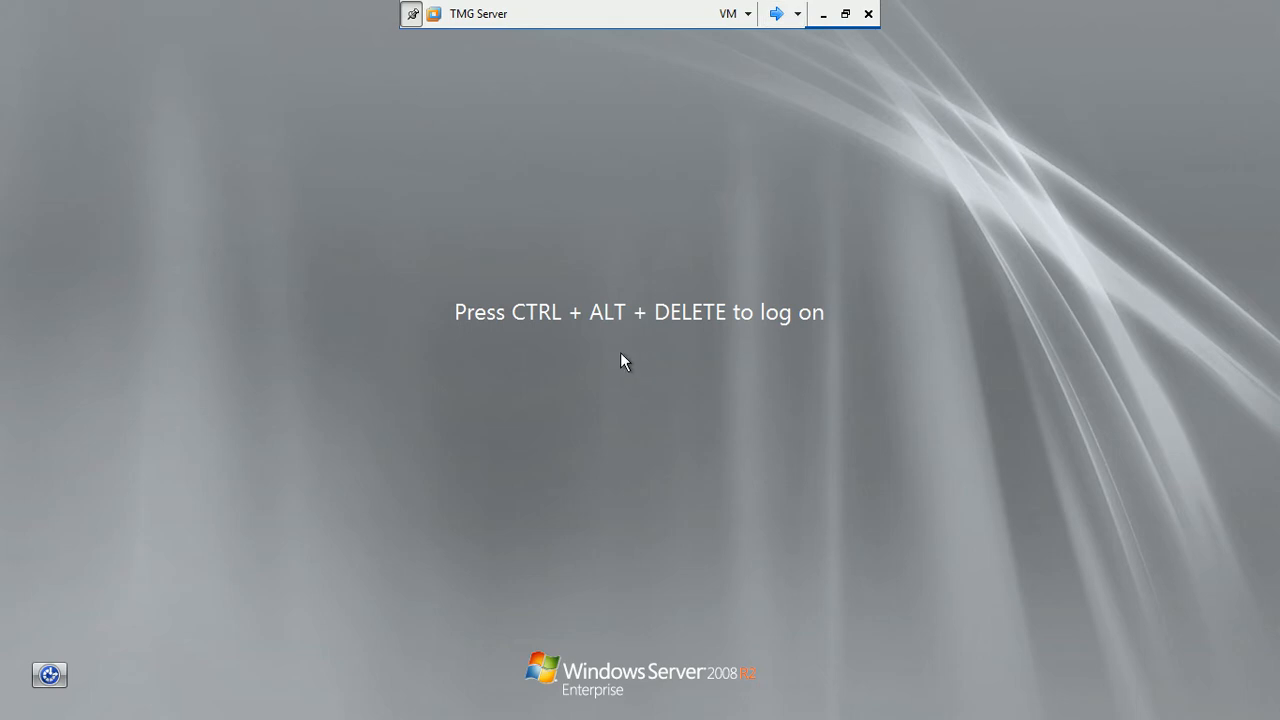
key("ctrl+alt+End")
left_click(557, 420)
left_click(580, 463)
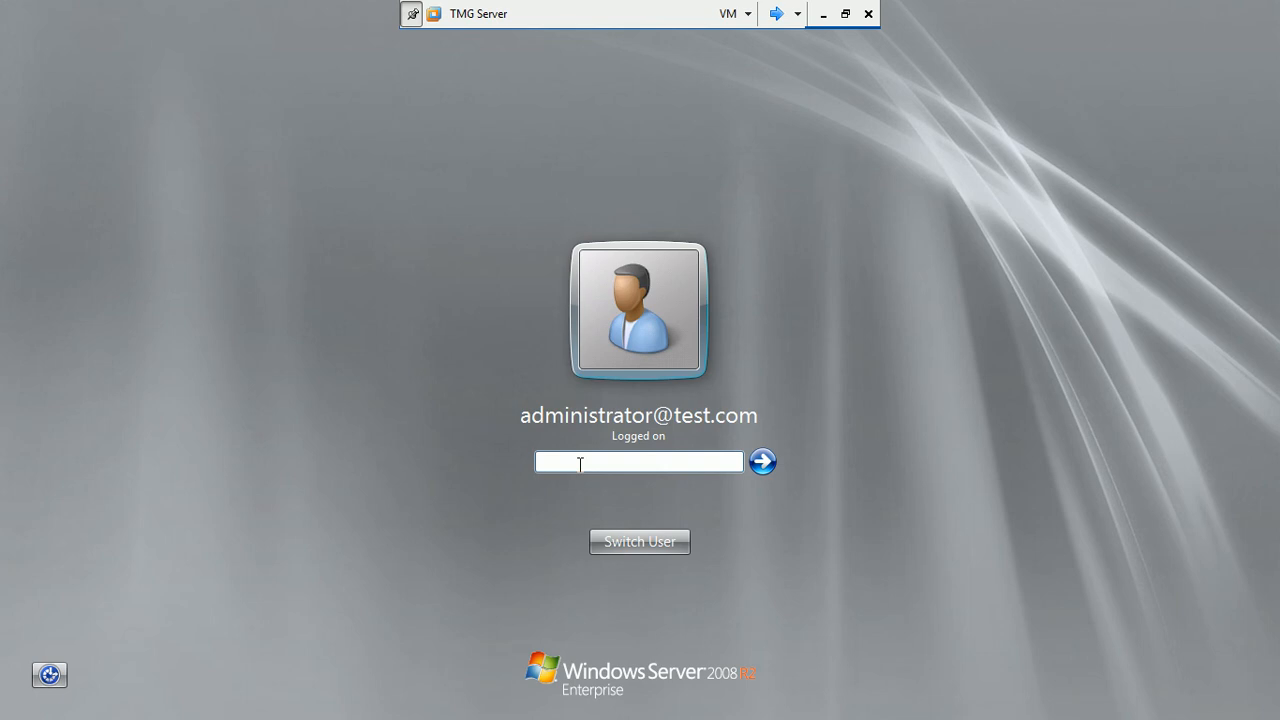
key("Return")
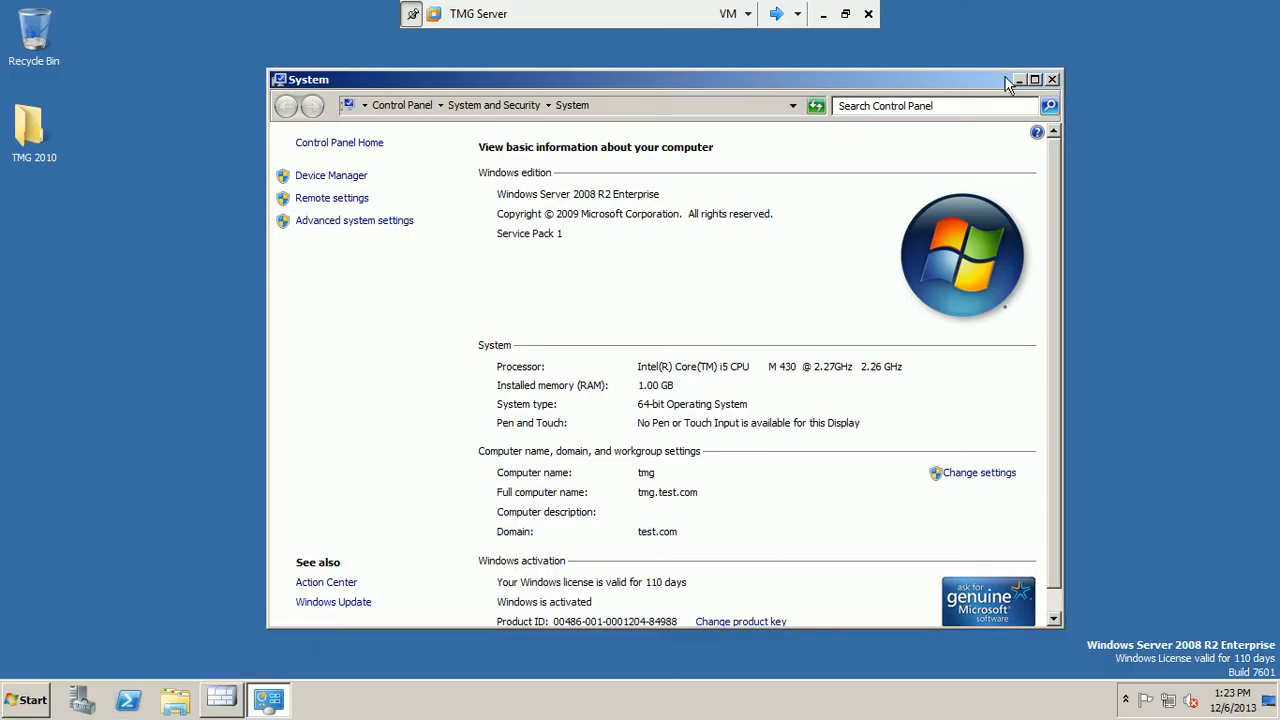
Close the System window and delete the "remot" access rule from the Forefront TMG firewall policy.
left_click(1051, 79)
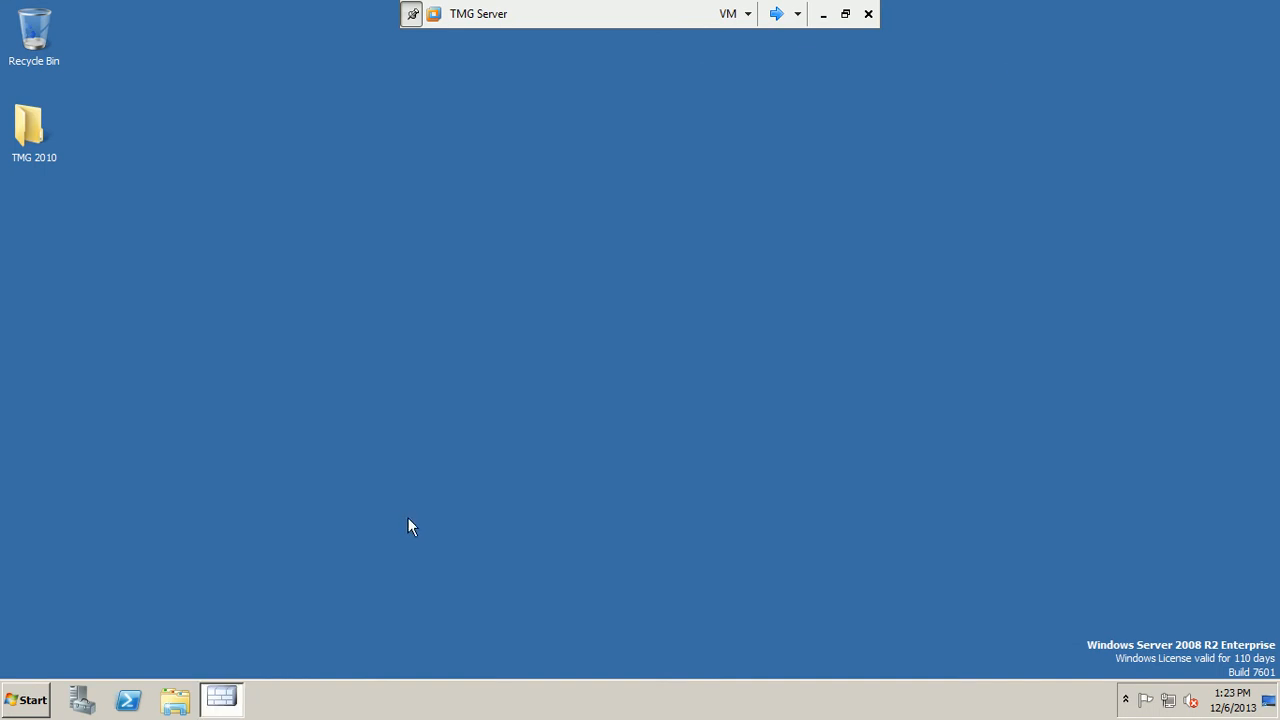
left_click(220, 698)
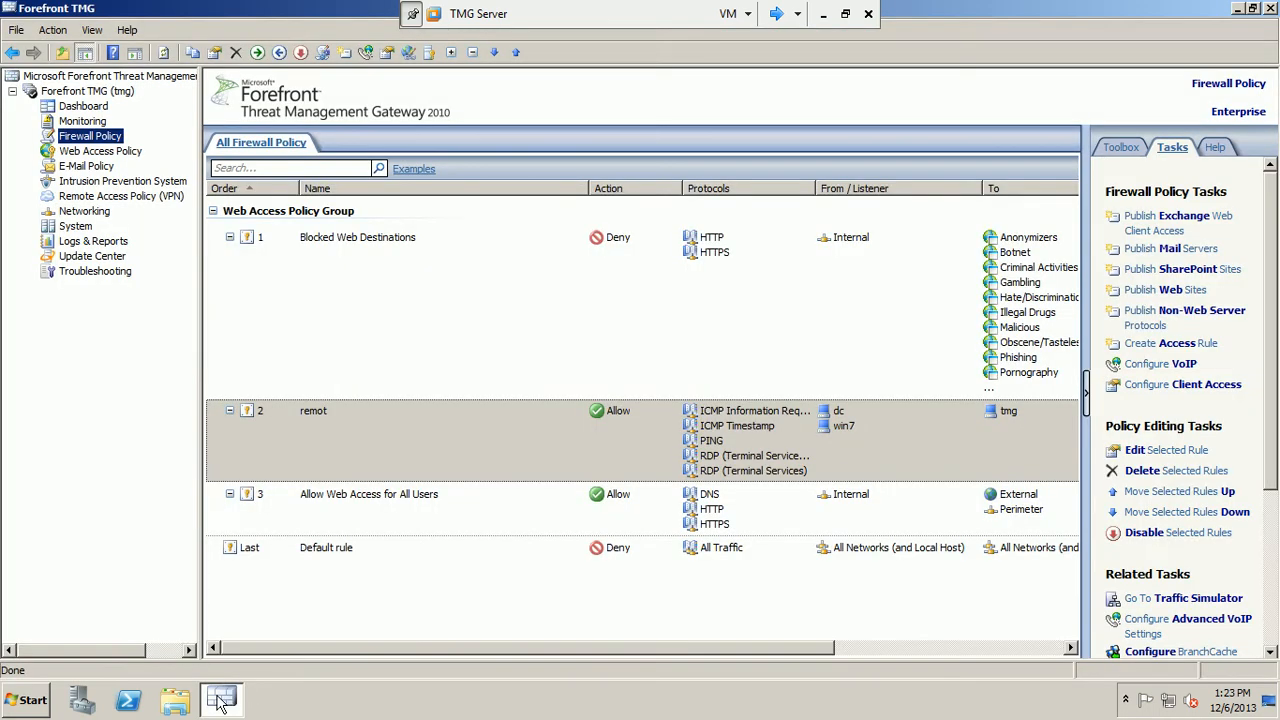
right_click(388, 452)
left_click(406, 473)
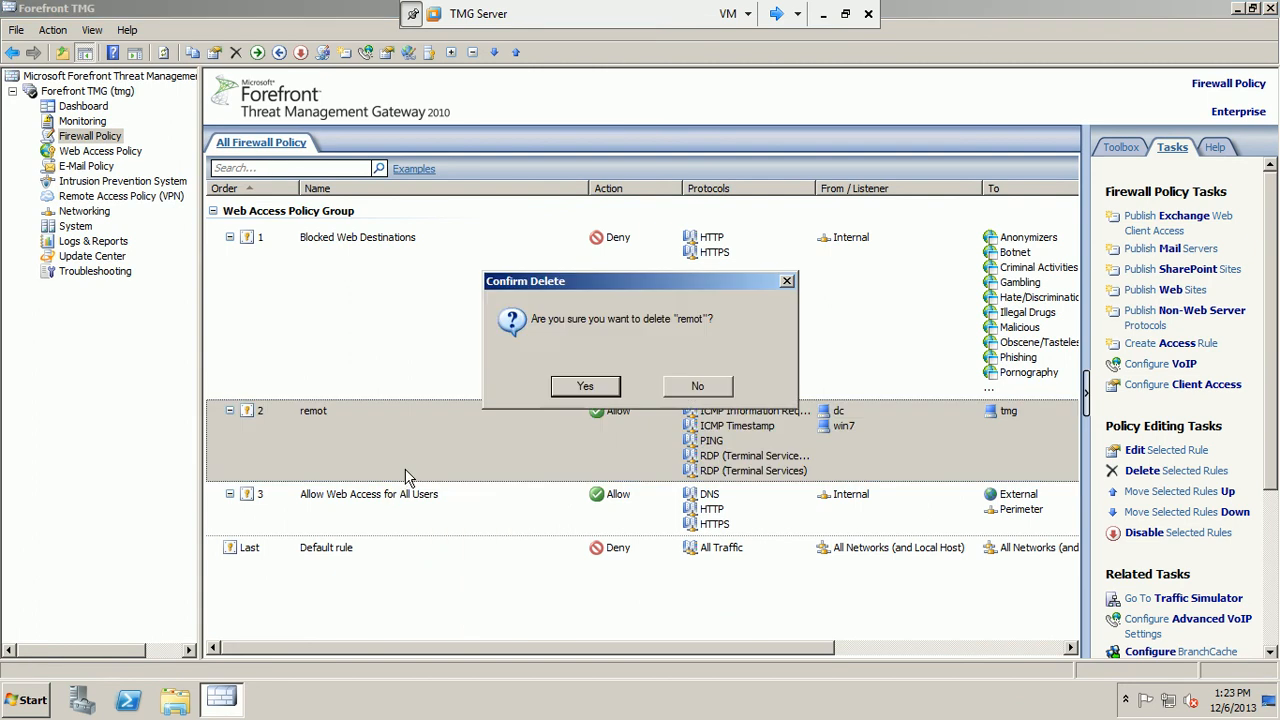
left_click(566, 386)
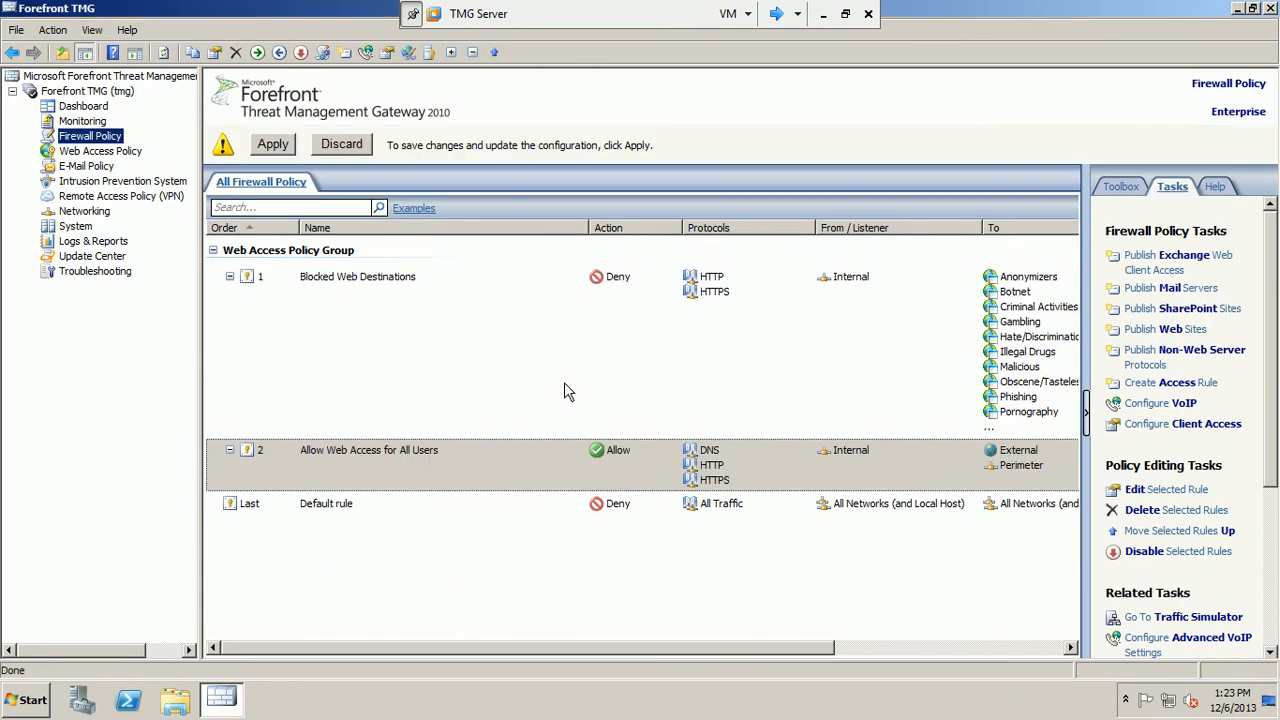
Apply the firewall policy changes with the change description "deleted remot rule".
left_click(273, 144)
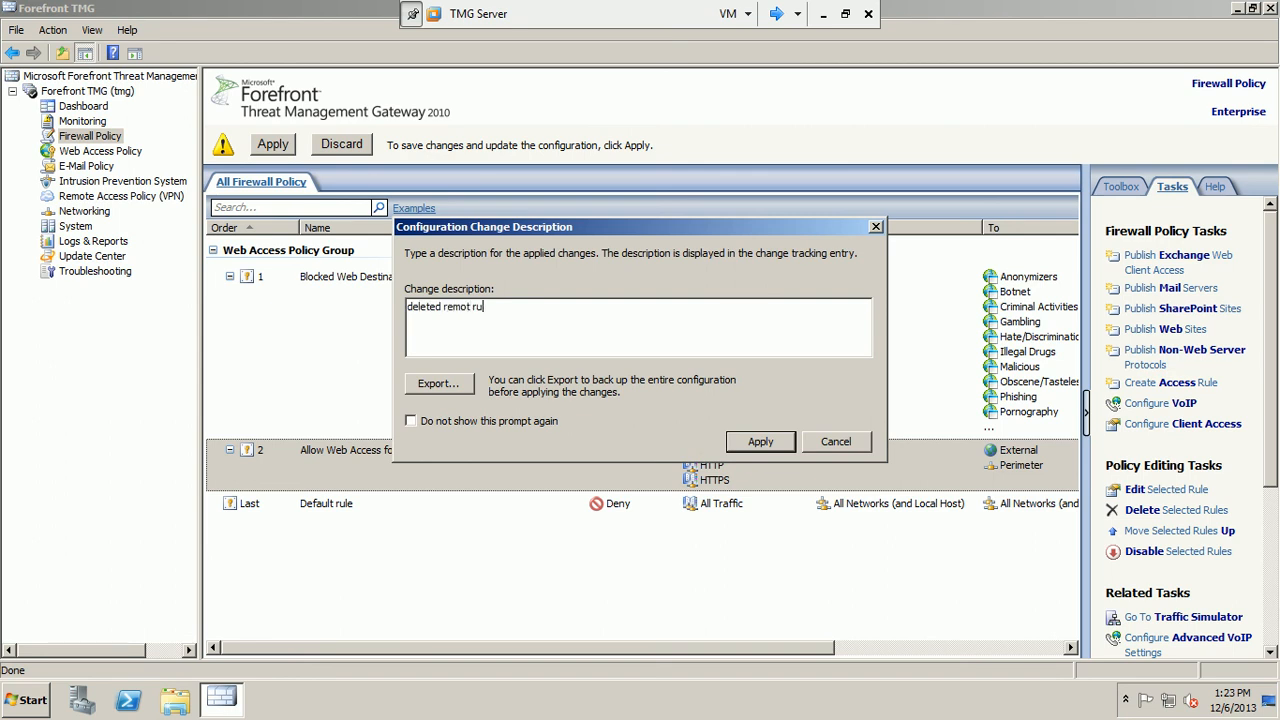
left_click(760, 441)
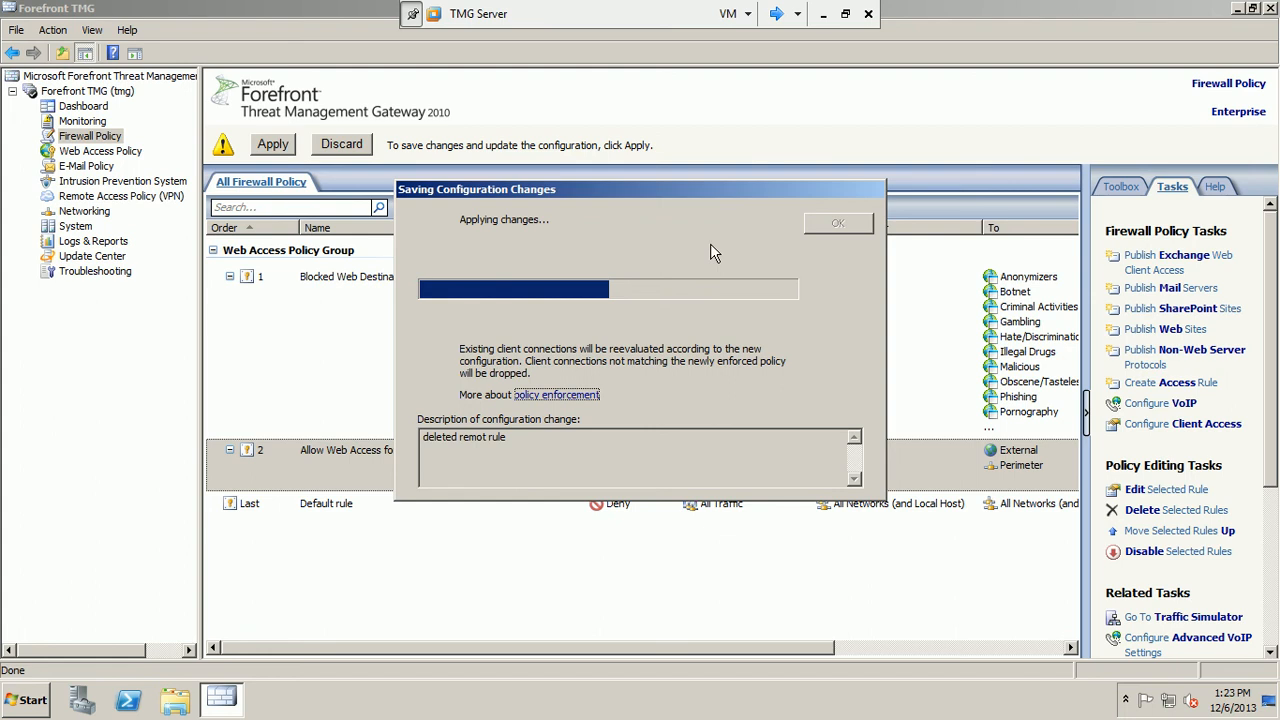
left_click(836, 224)
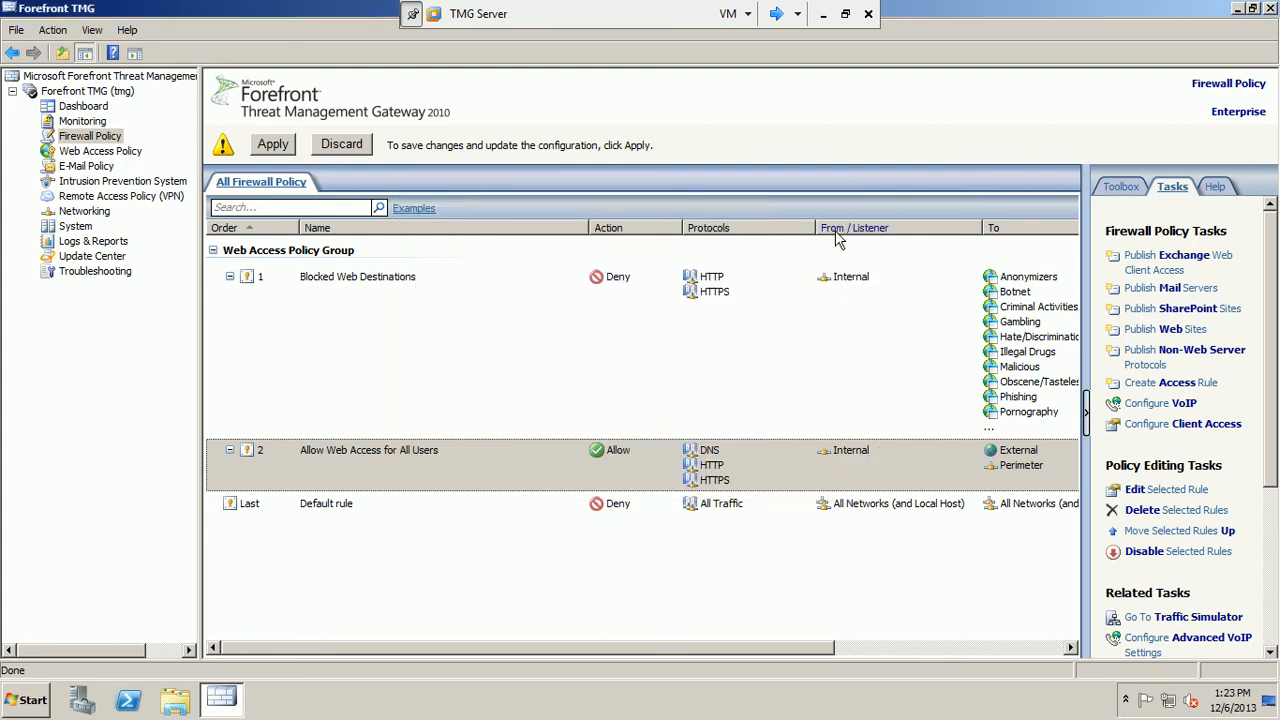
From the Win7 virtual machine, retry the Remote Desktop connection to 172.168.1.1 and cancel the credentials request.
left_click(777, 13)
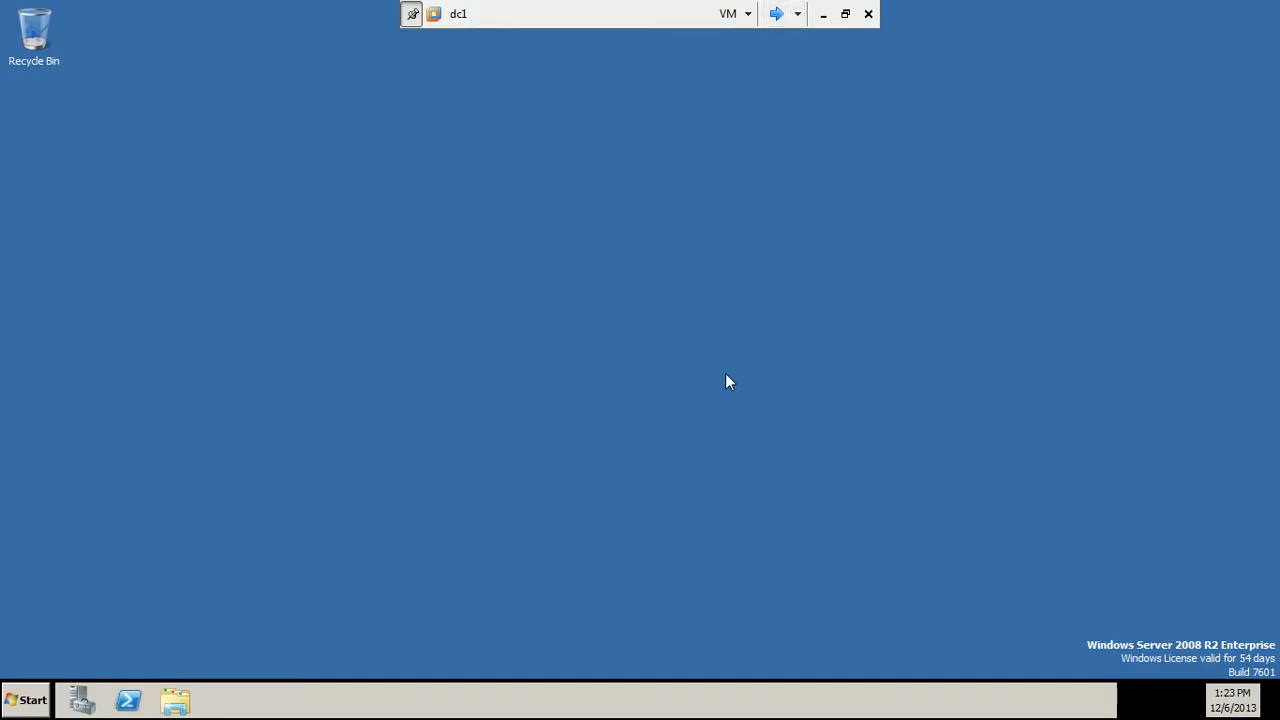
left_click(777, 13)
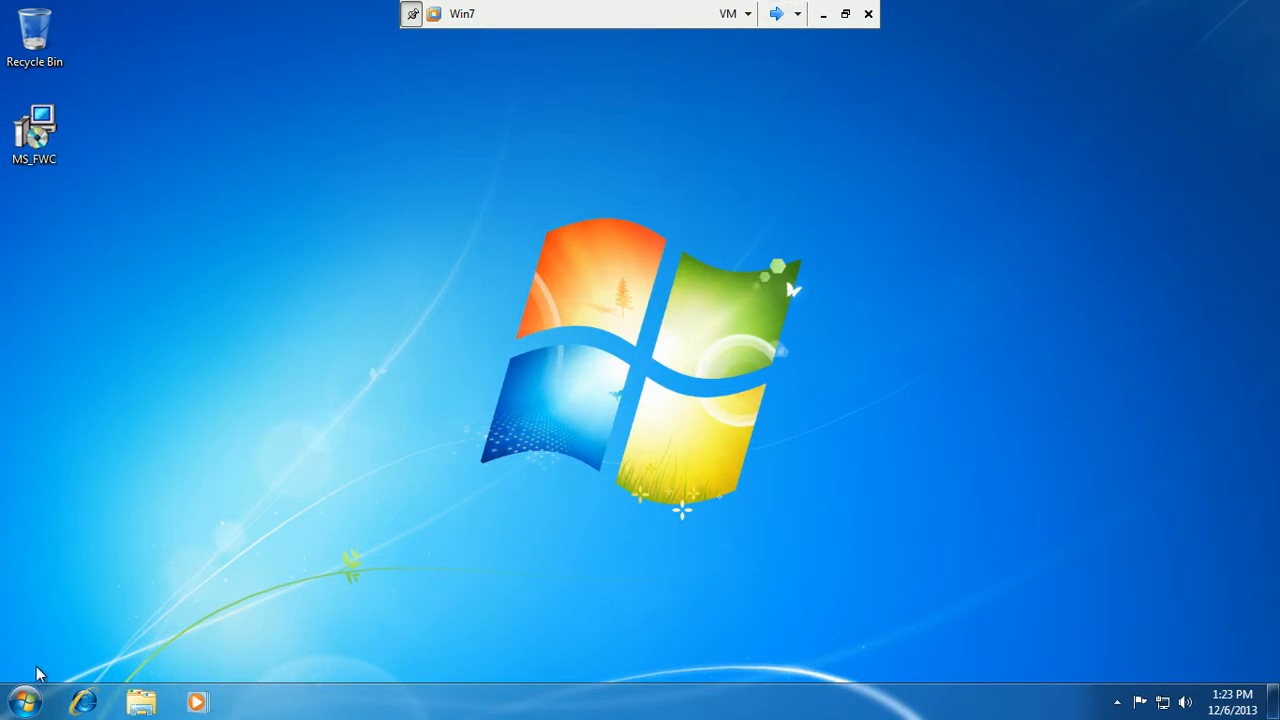
left_click(25, 702)
left_click(60, 652)
type("remo")
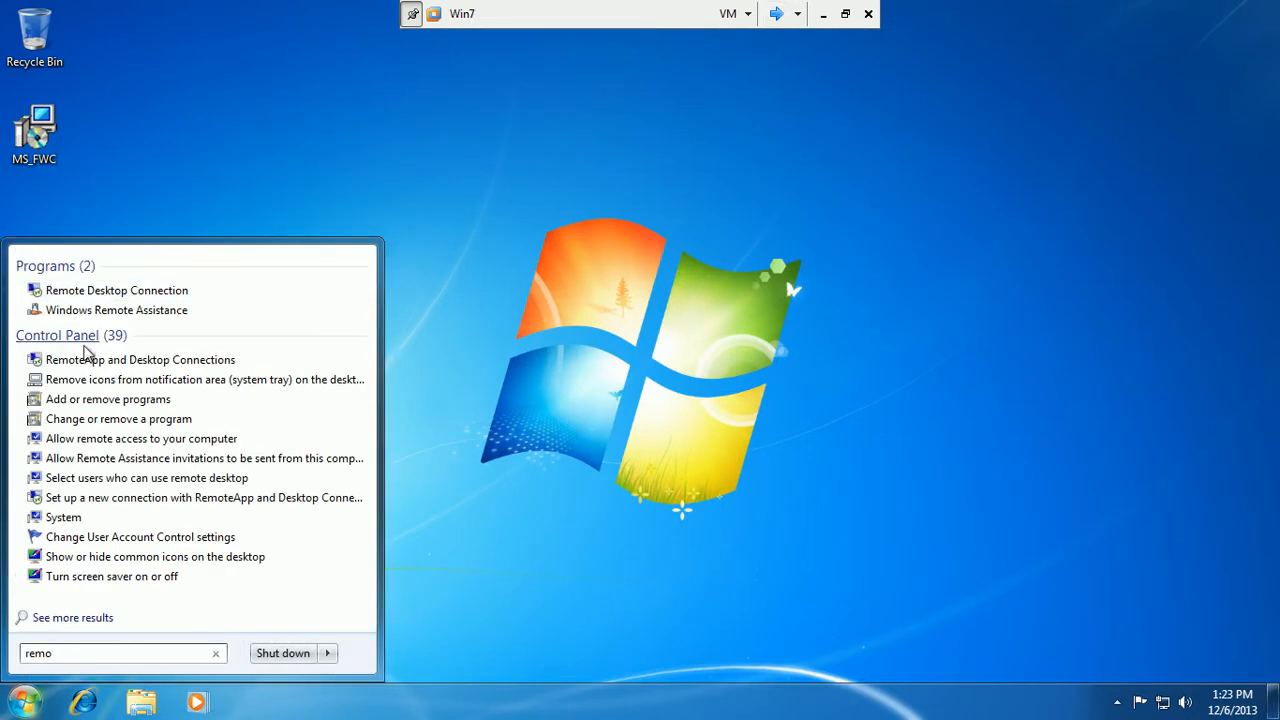
left_click(155, 292)
left_click(708, 338)
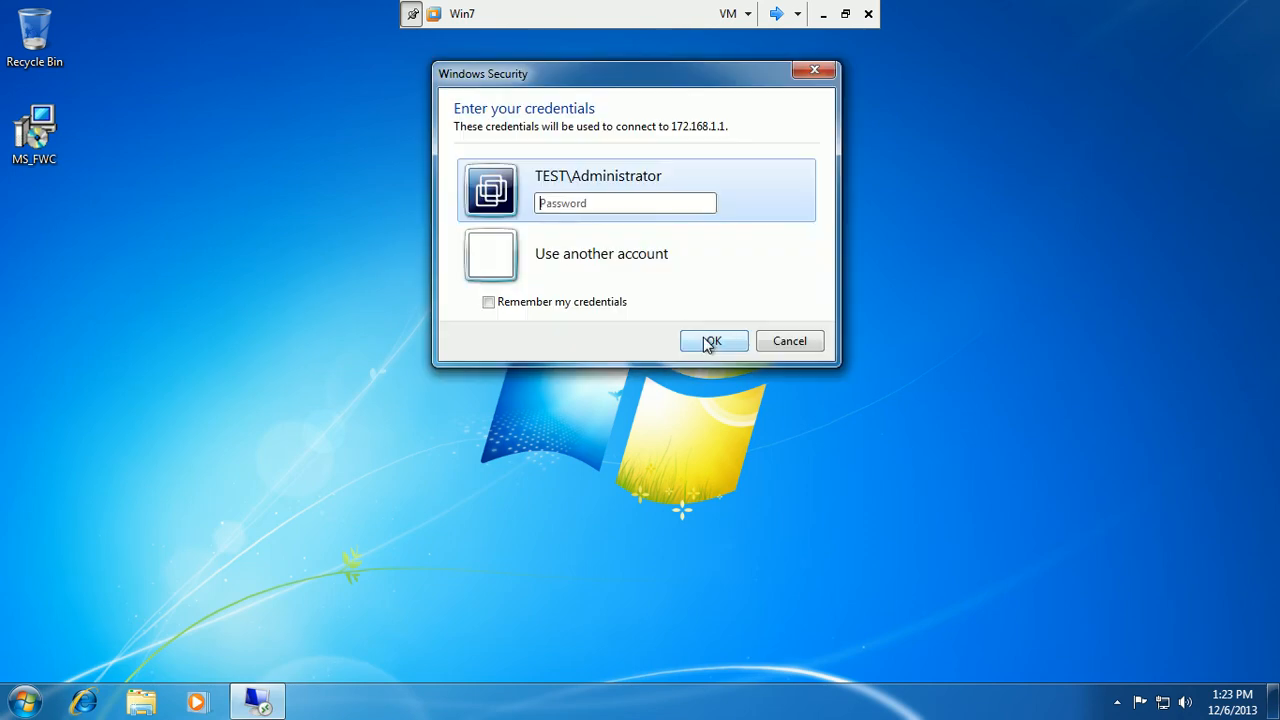
left_click(583, 203)
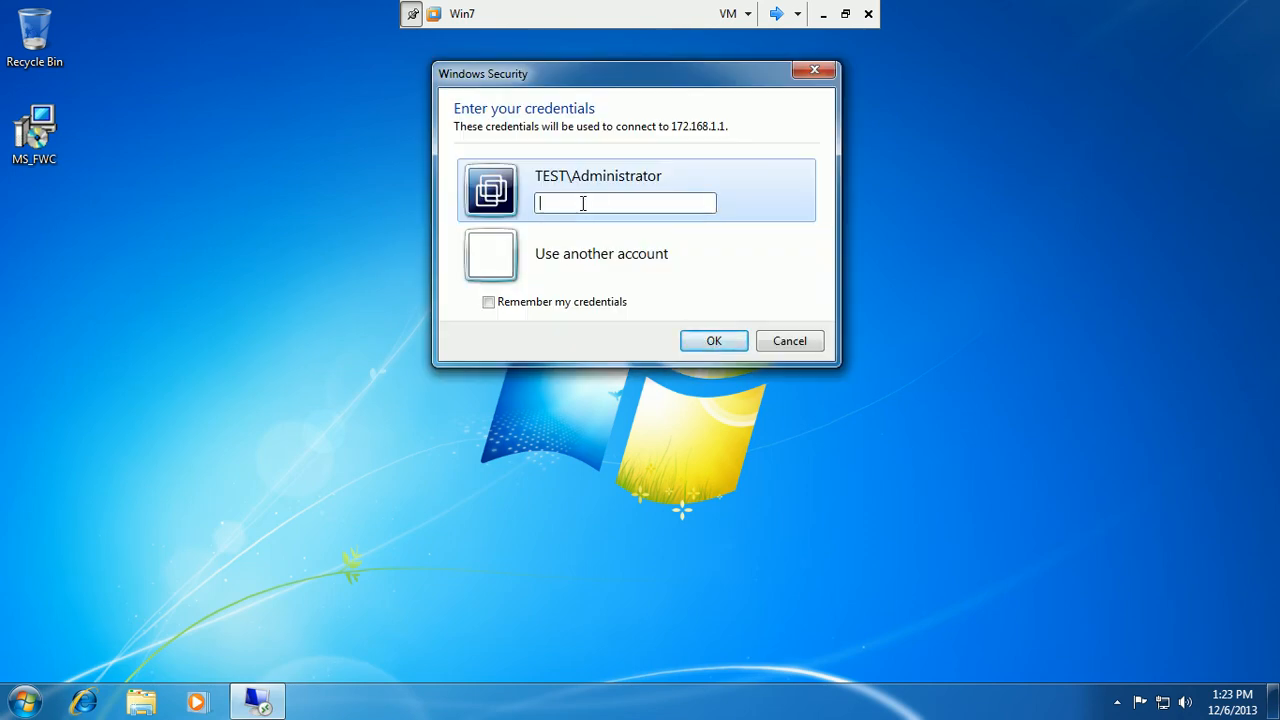
left_click(803, 348)
Return to the TMG Server virtual machine and show the system policy rules in the firewall policy.
left_click(776, 14)
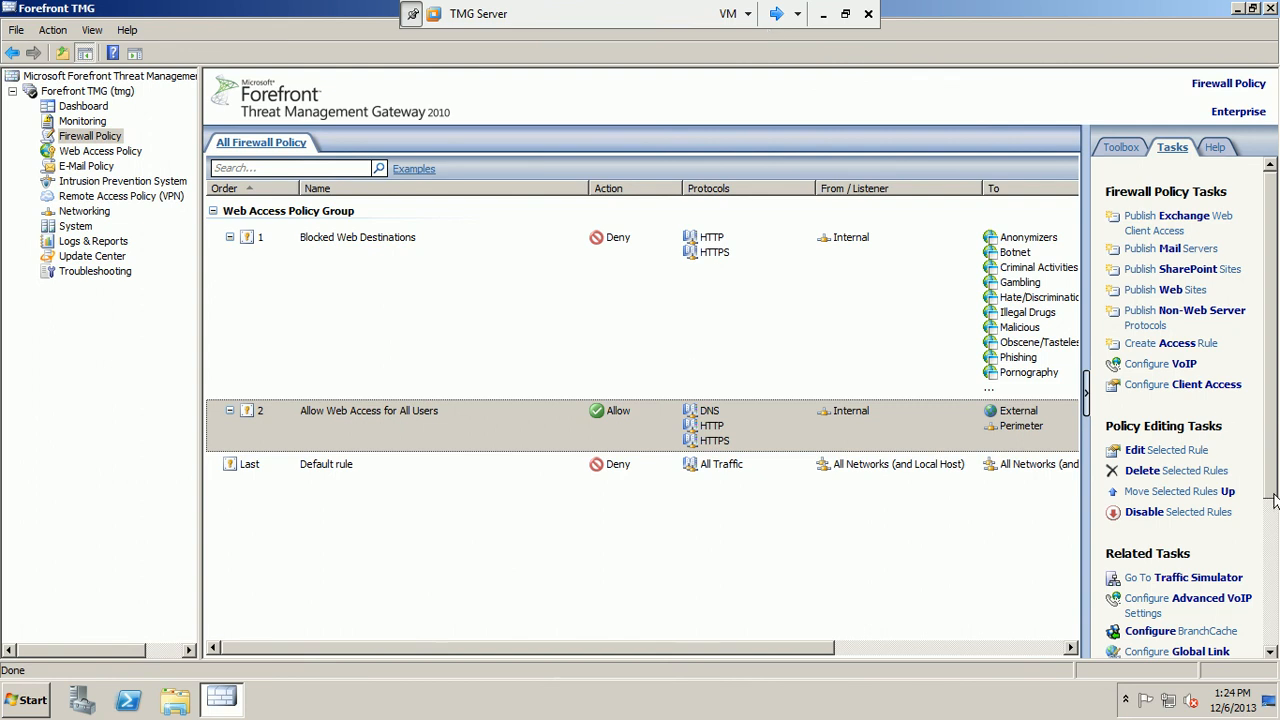
left_click_drag(1271, 491, 1274, 650)
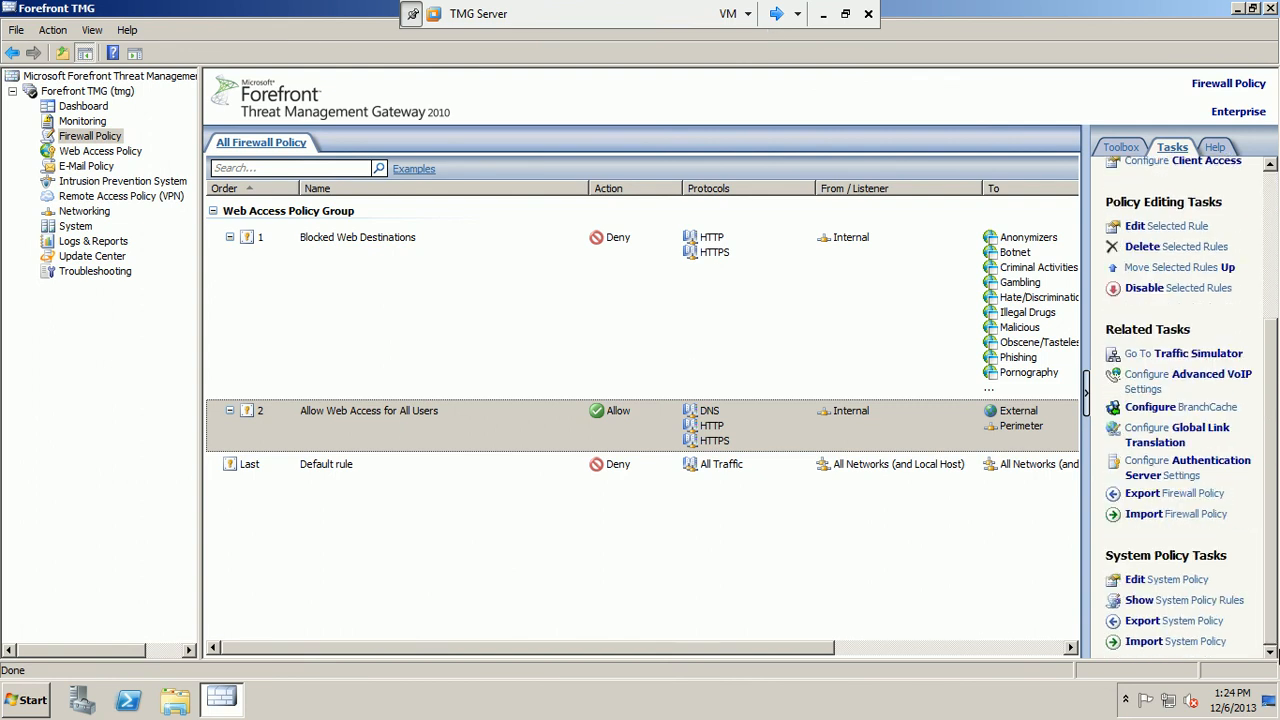
left_click(1190, 600)
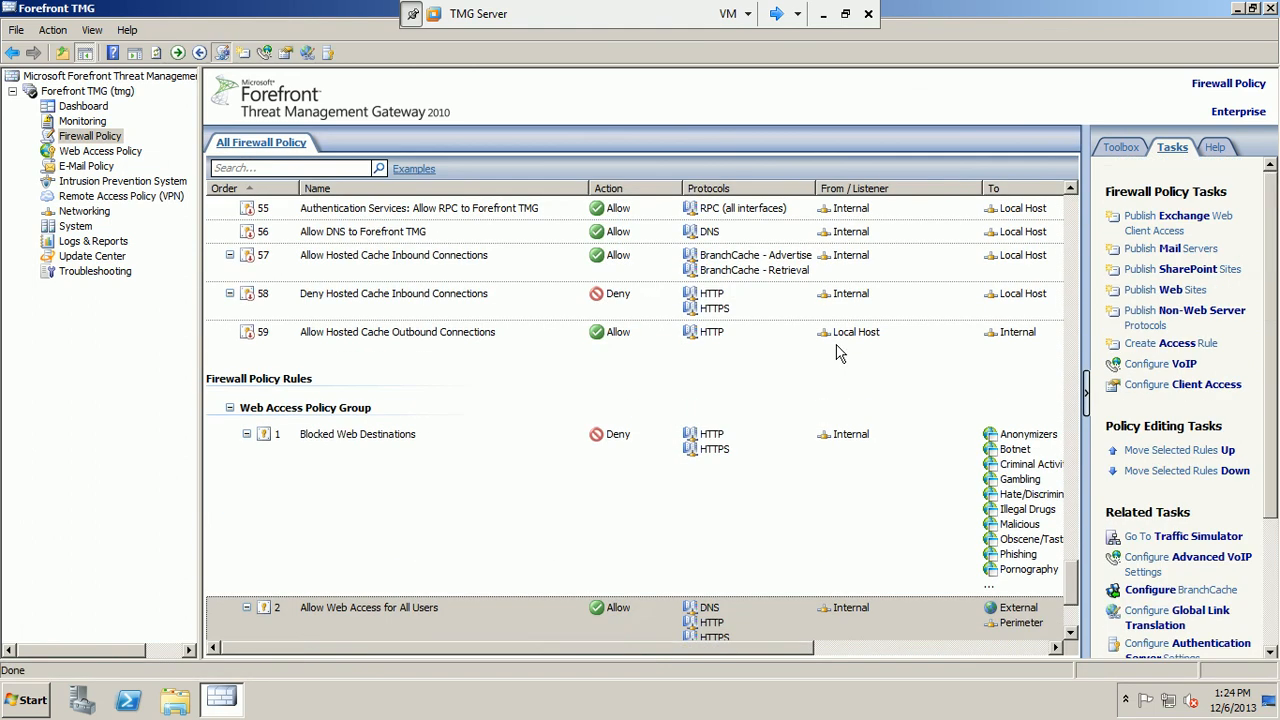
Examine the properties of system policy rules 33 and 34 and of the win7 computer object in rule 32.
left_click_drag(1071, 566, 1086, 384)
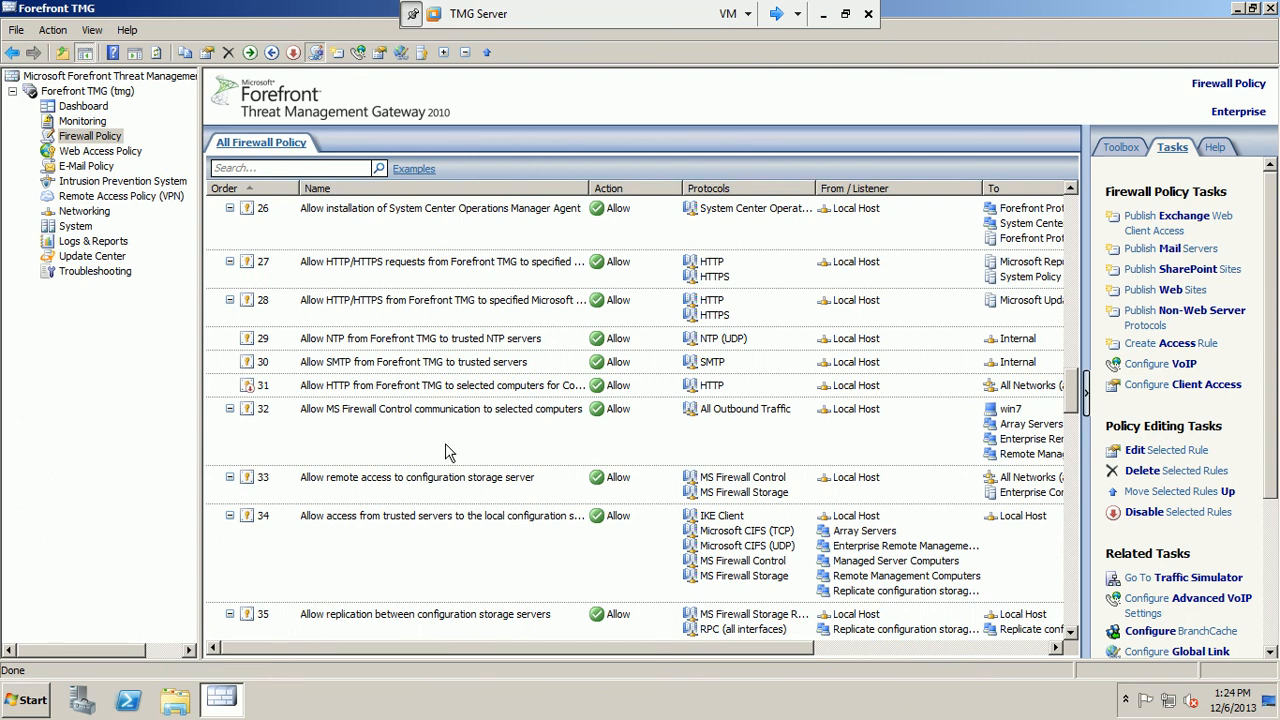
left_click(437, 485)
double_click(437, 485)
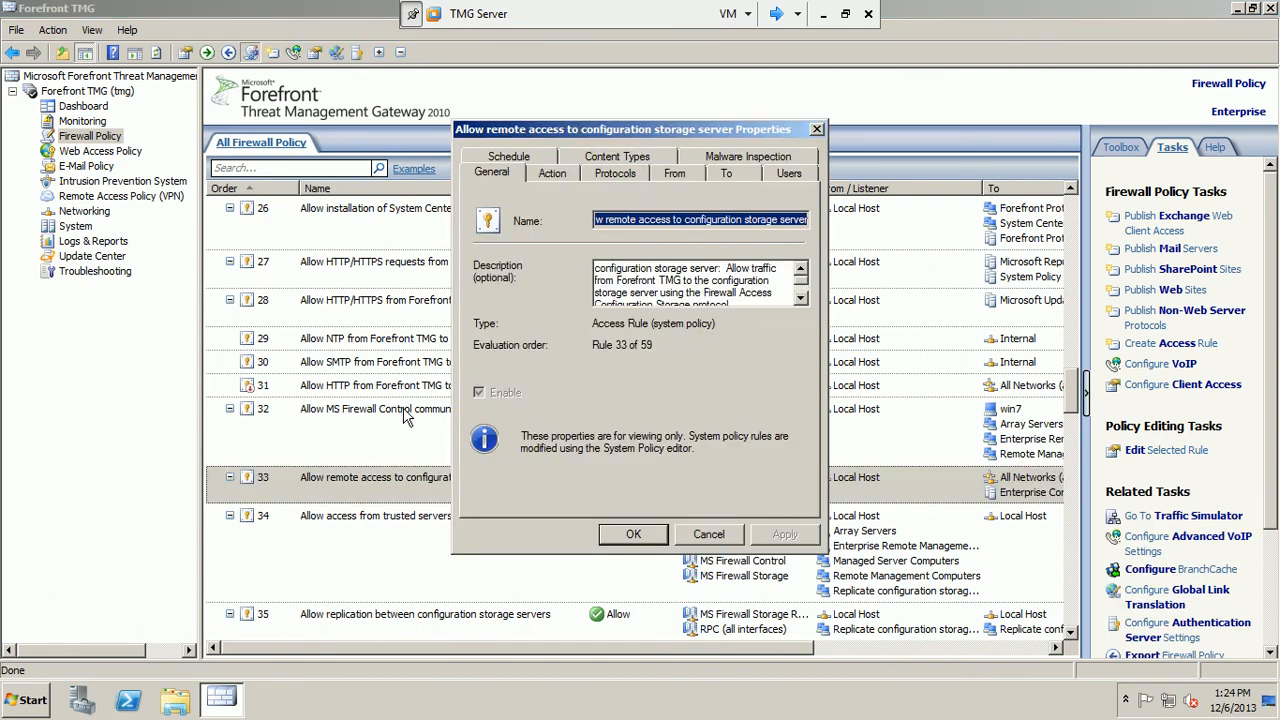
left_click(674, 176)
left_click(706, 534)
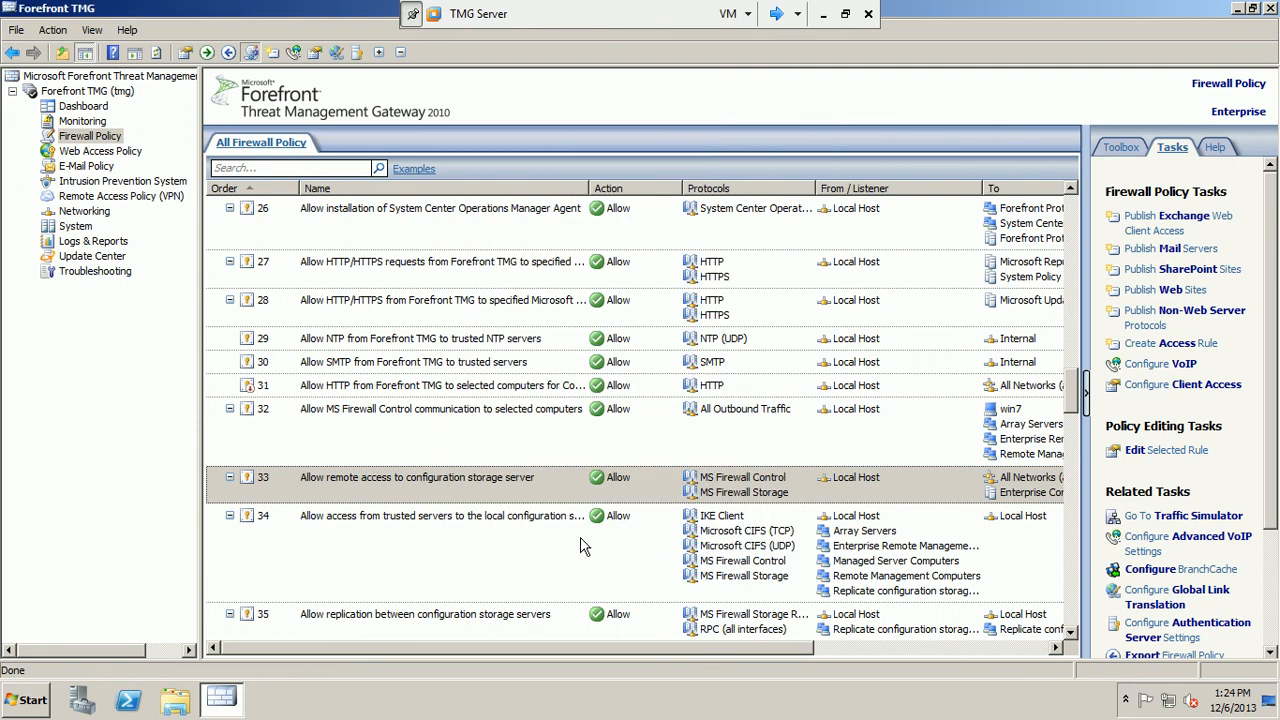
double_click(572, 546)
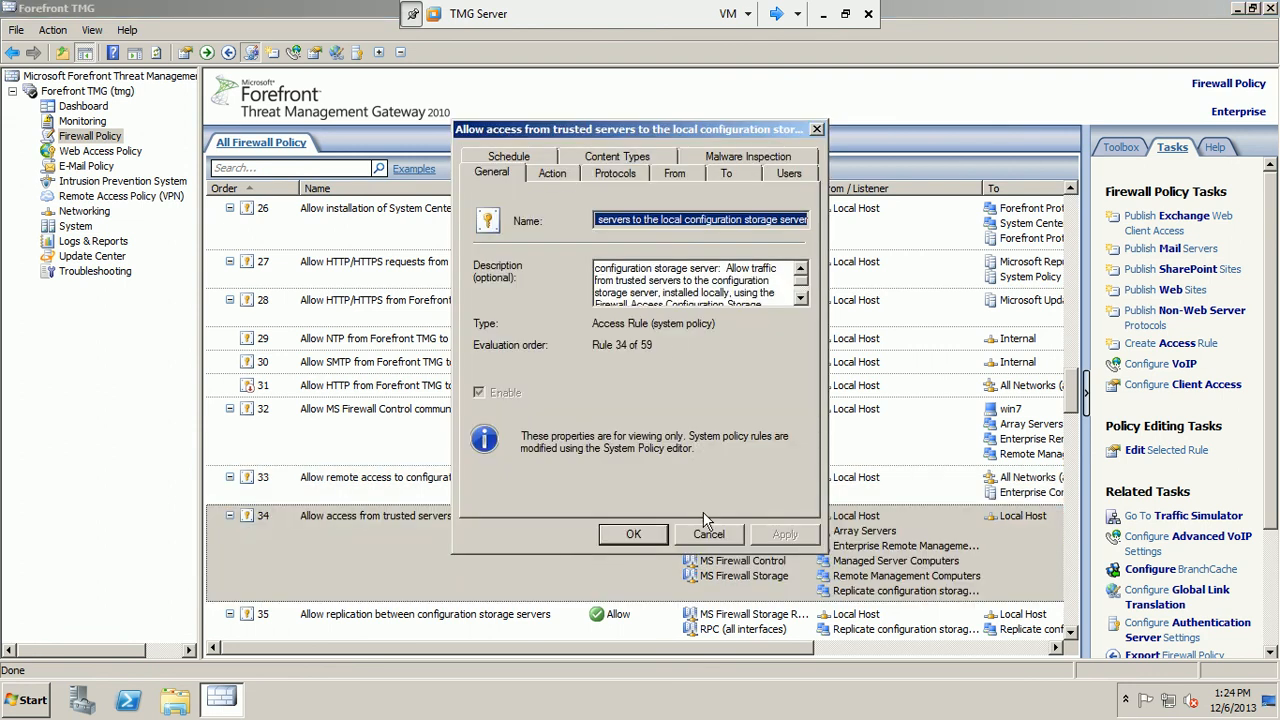
left_click(708, 534)
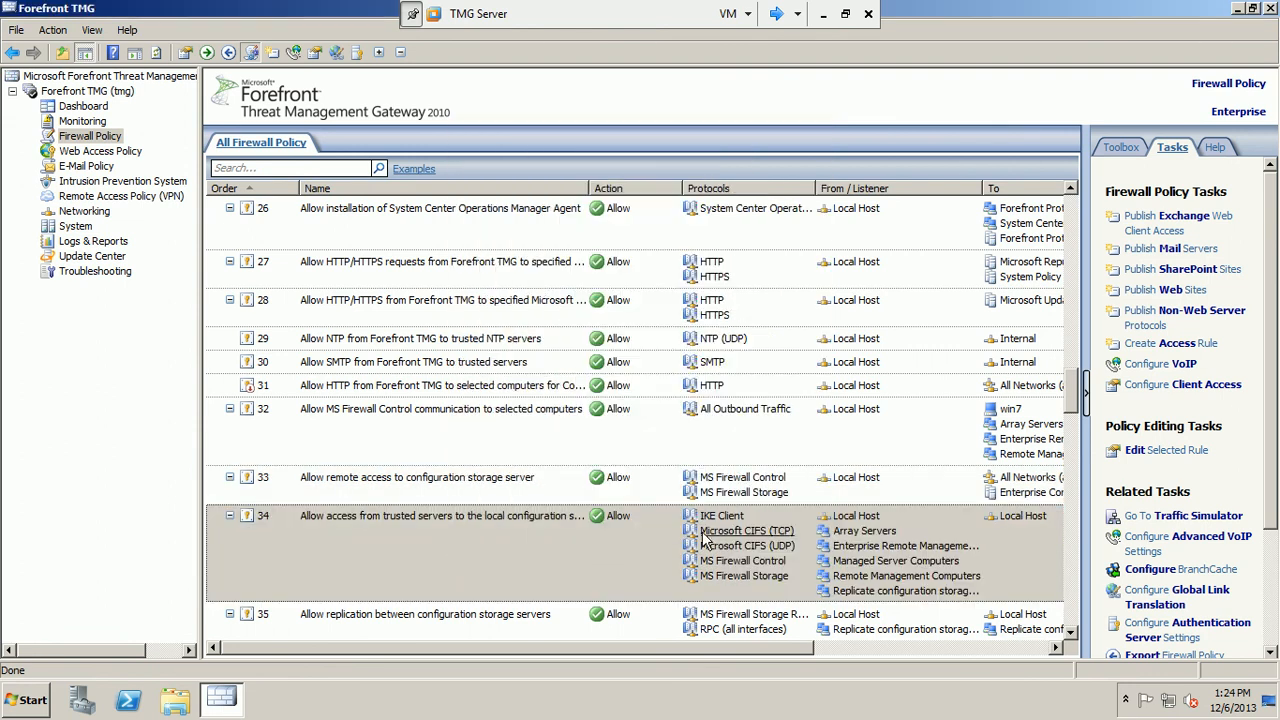
double_click(1010, 409)
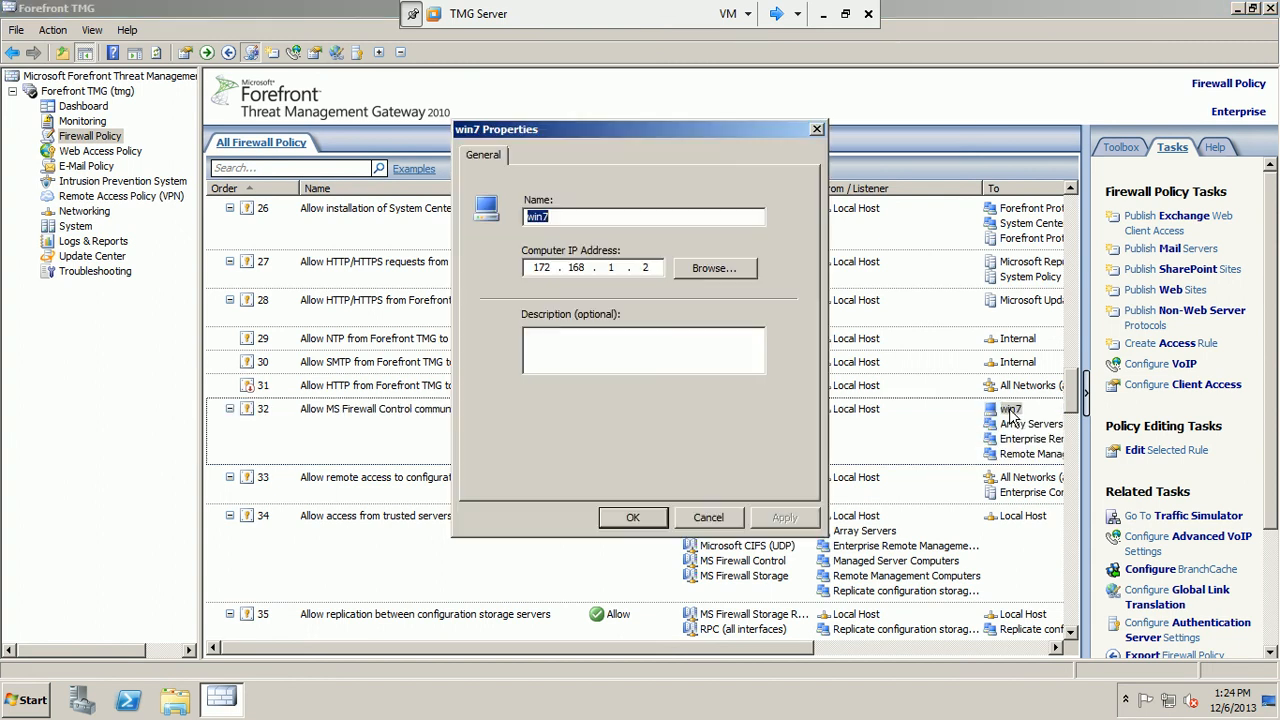
left_click(700, 518)
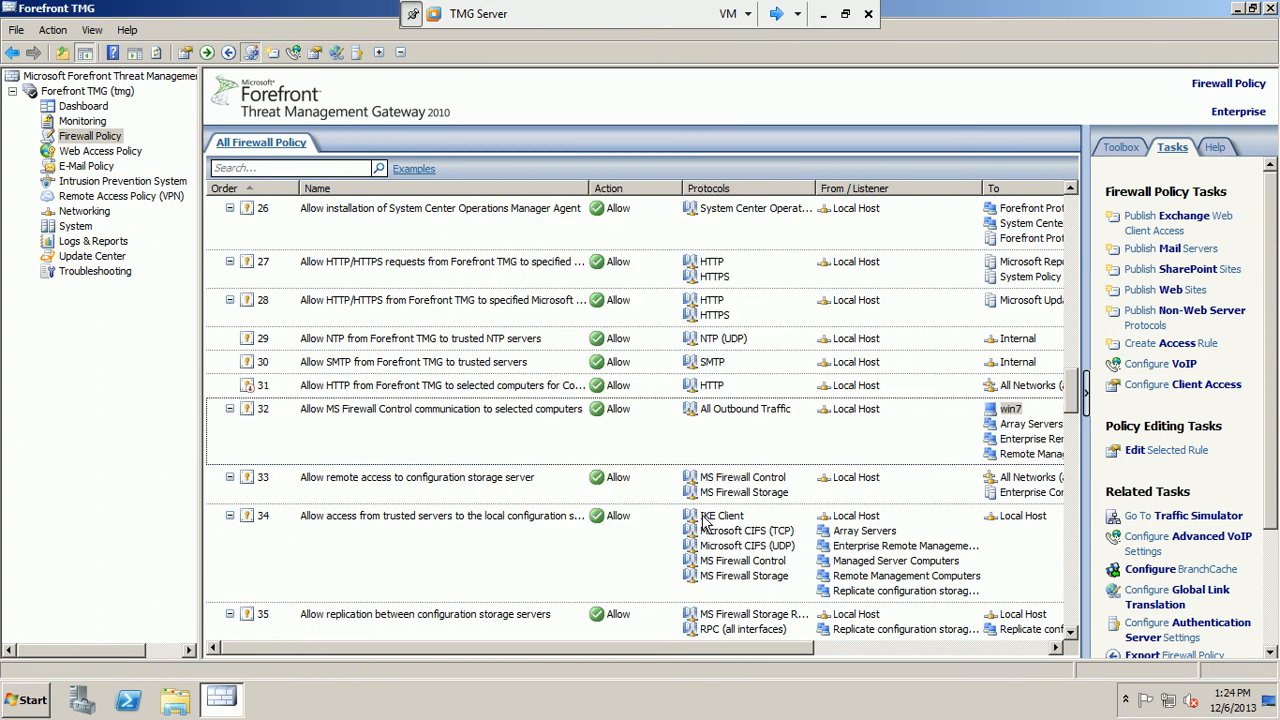
left_click_drag(737, 654, 890, 655)
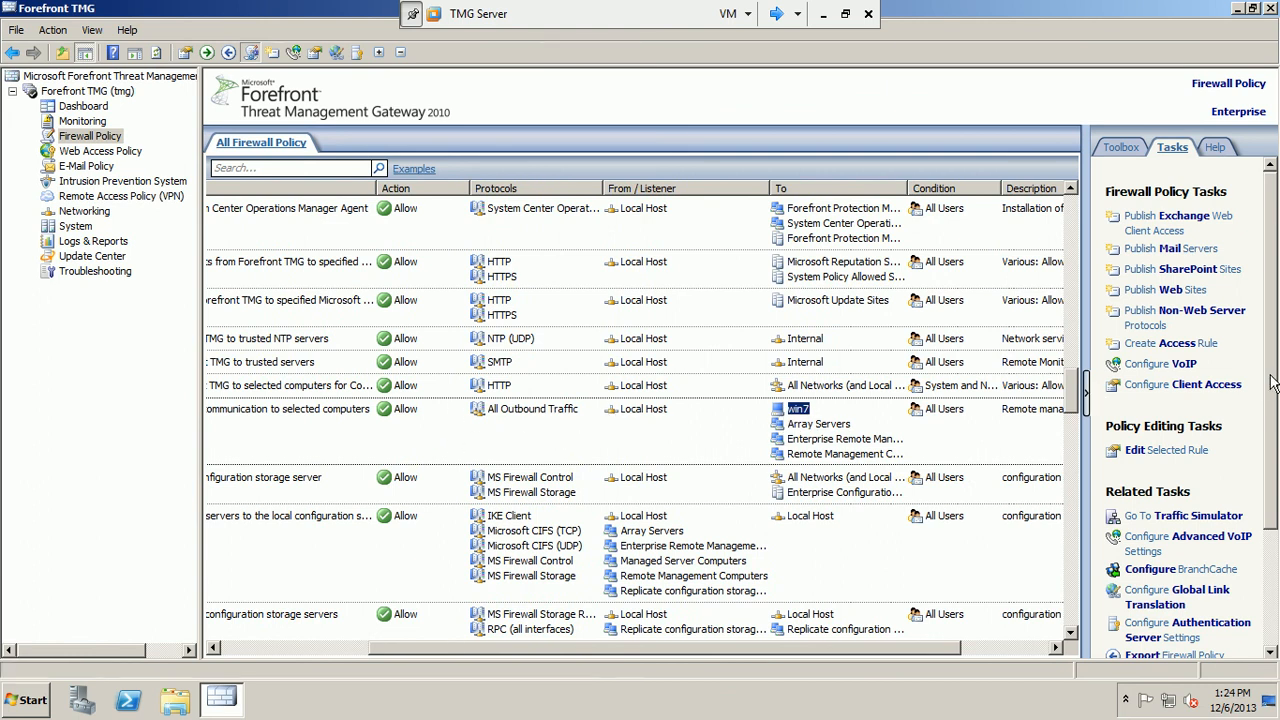
Edit the system policy to remove win7 from the traffic sources of the Remote Management group for MMC access.
scroll(1258, 537, "down", 3)
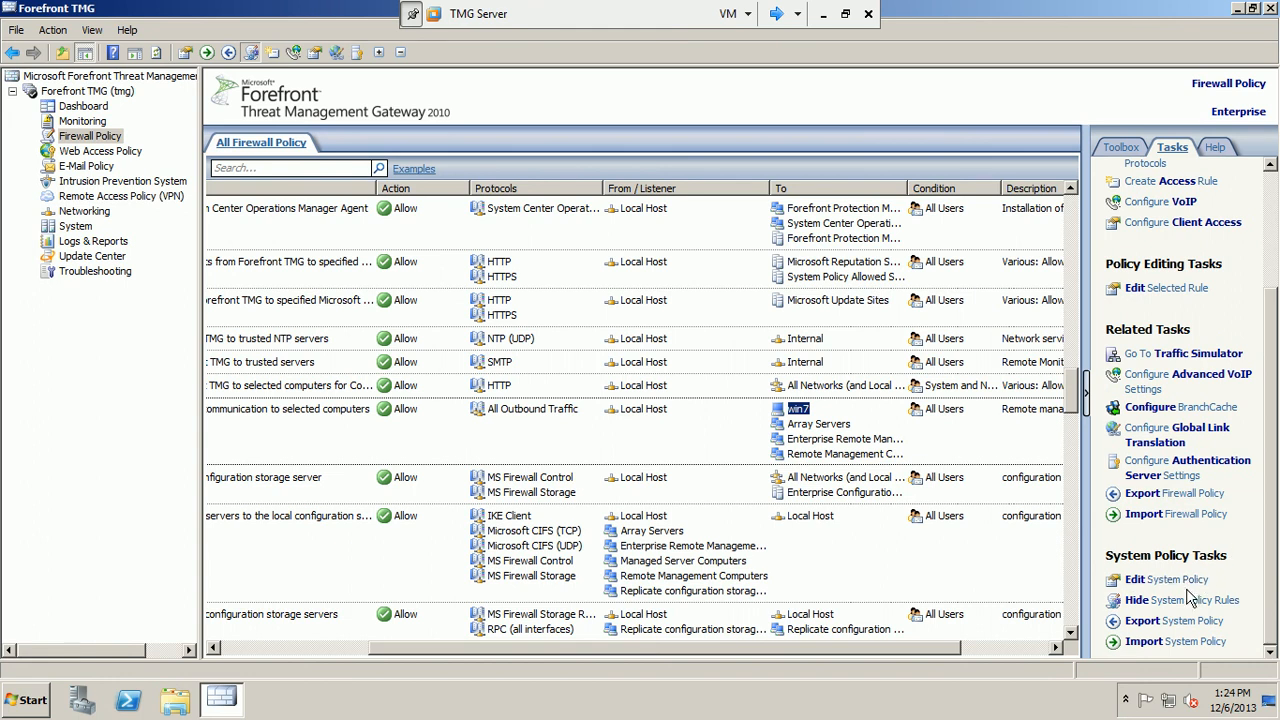
left_click(1166, 580)
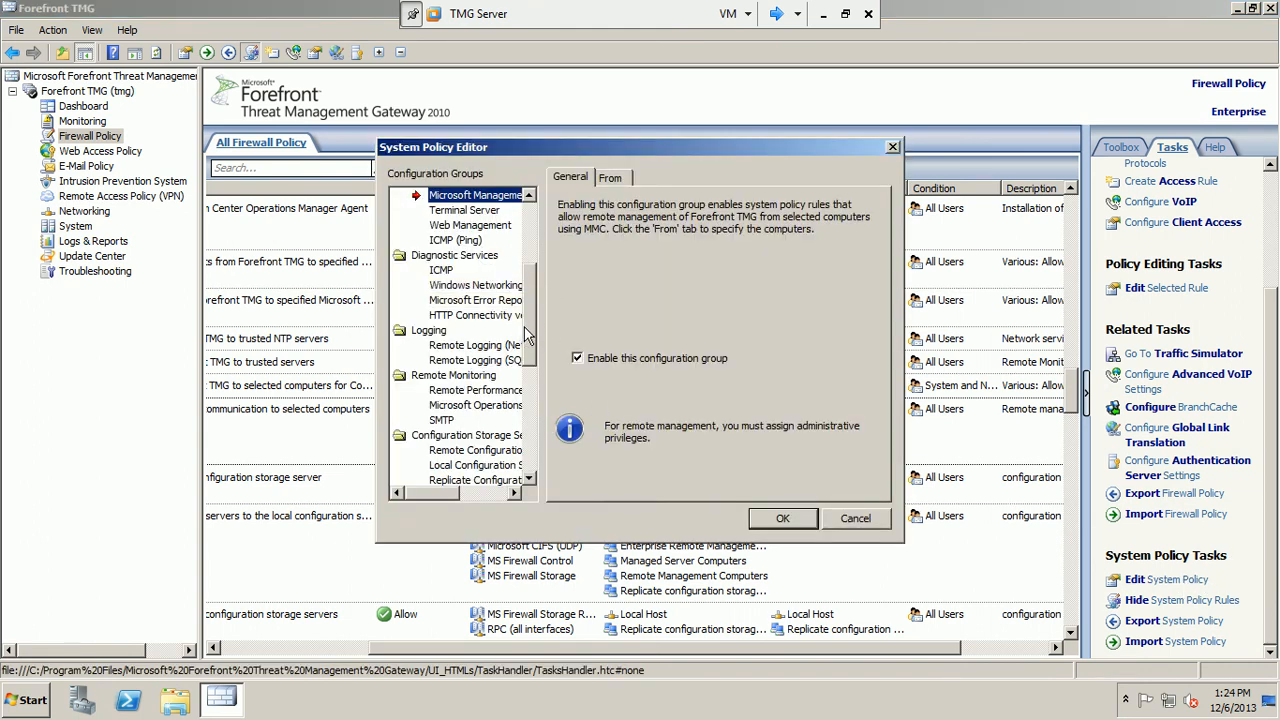
left_click(500, 345)
left_click_drag(529, 328, 528, 283)
left_click(494, 257)
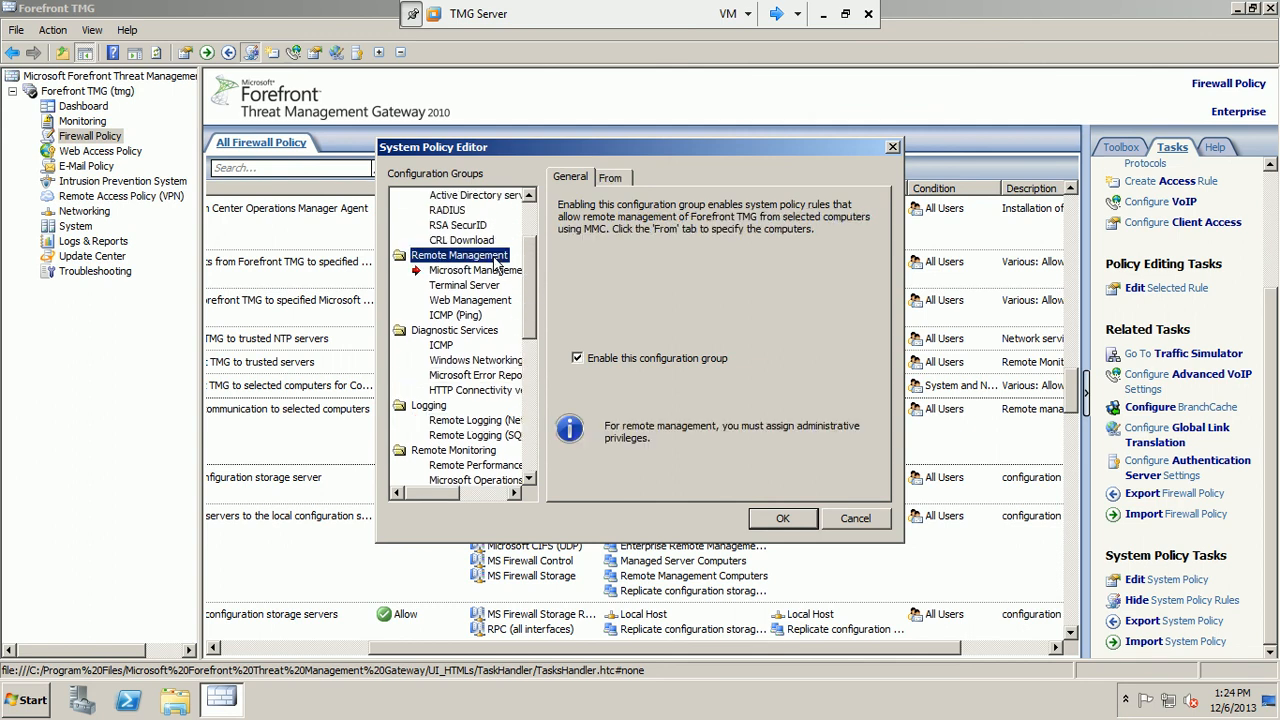
left_click(610, 178)
left_click(583, 283)
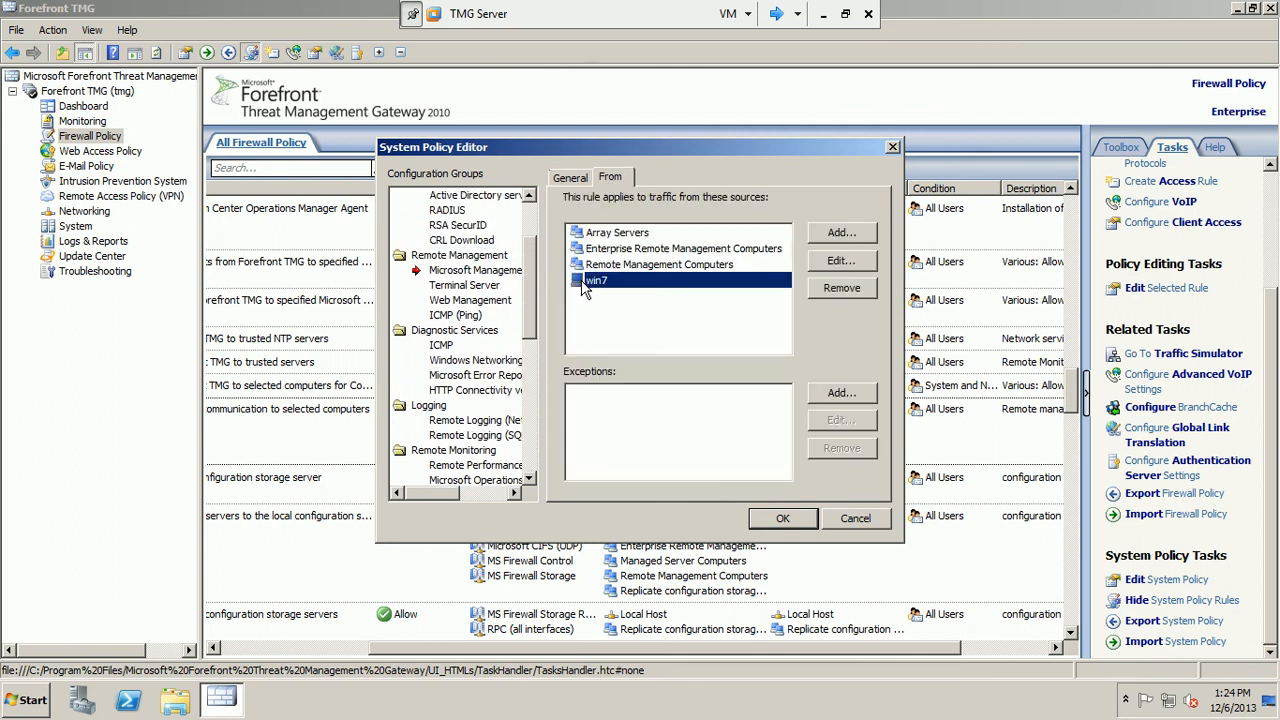
left_click(832, 289)
left_click(785, 519)
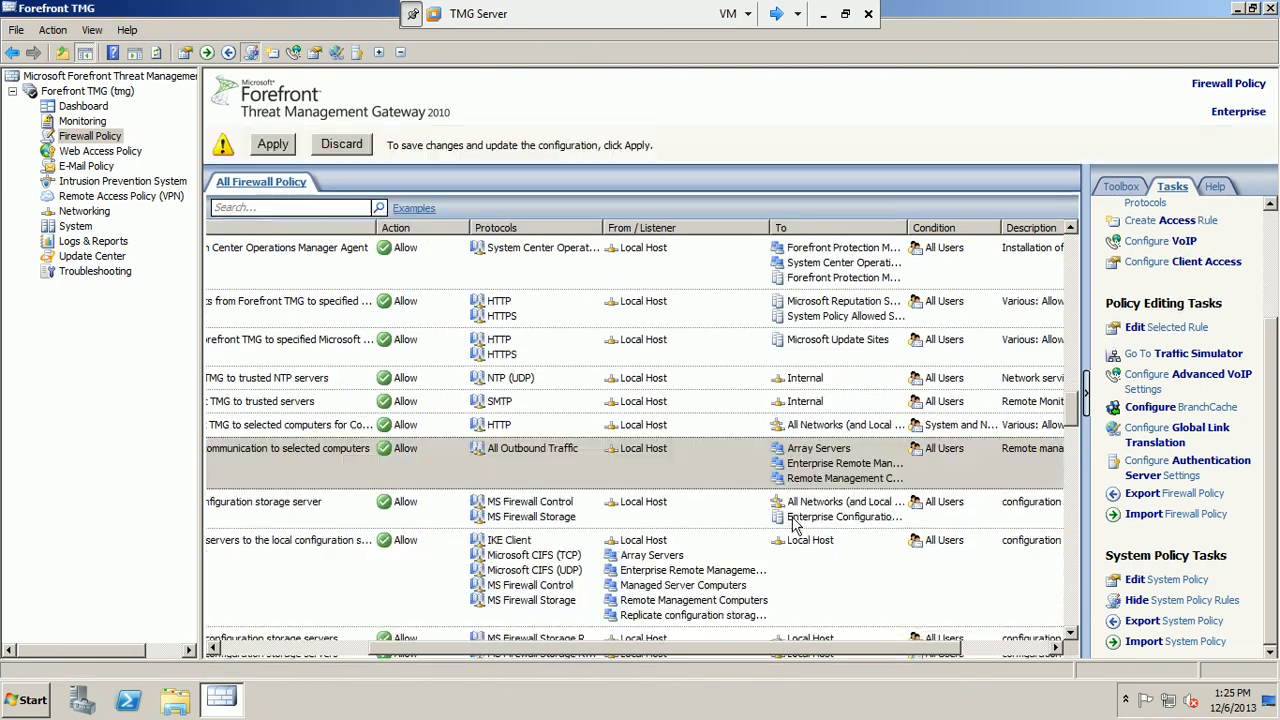
Apply the system policy changes with the change description "win7 removed".
left_click(272, 145)
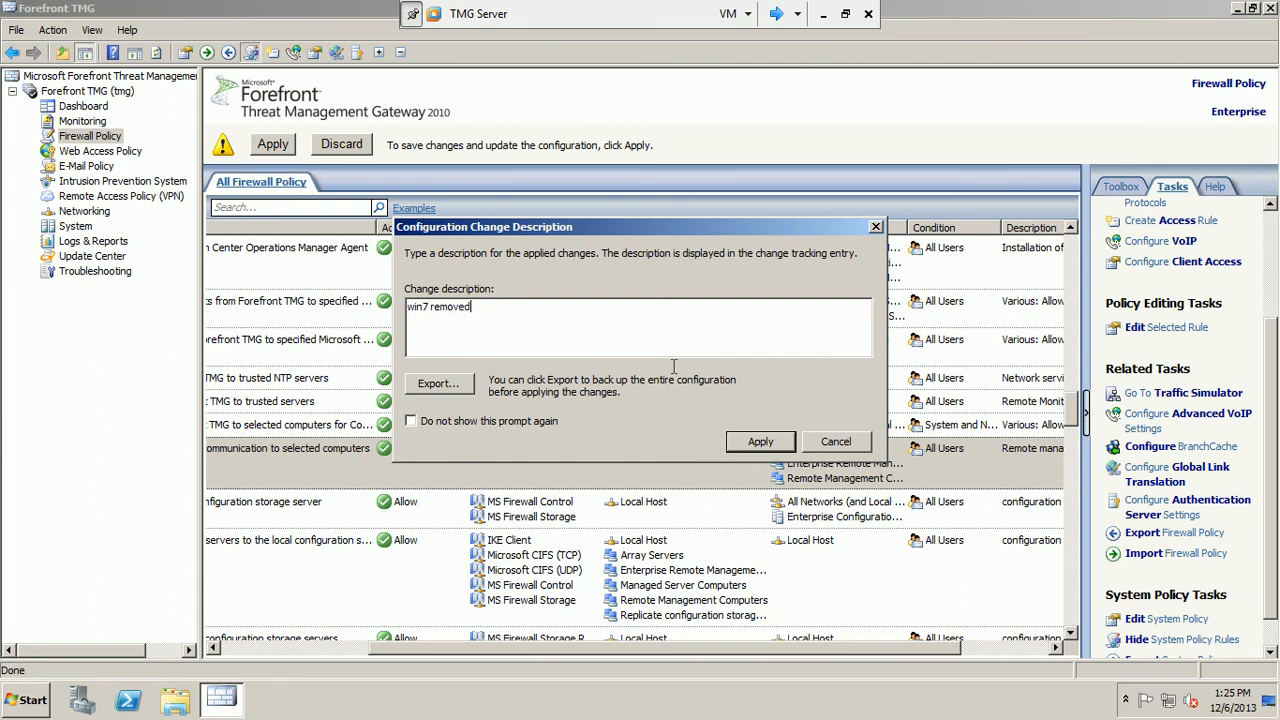
left_click(748, 441)
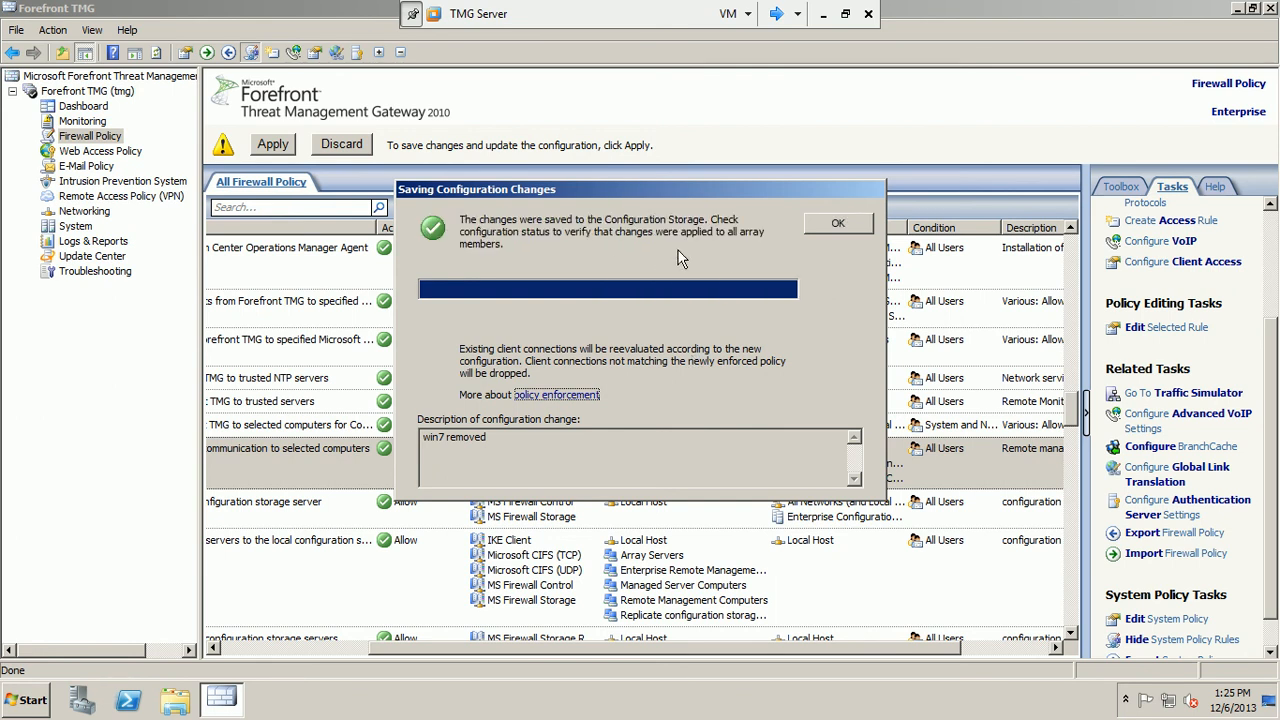
left_click(840, 230)
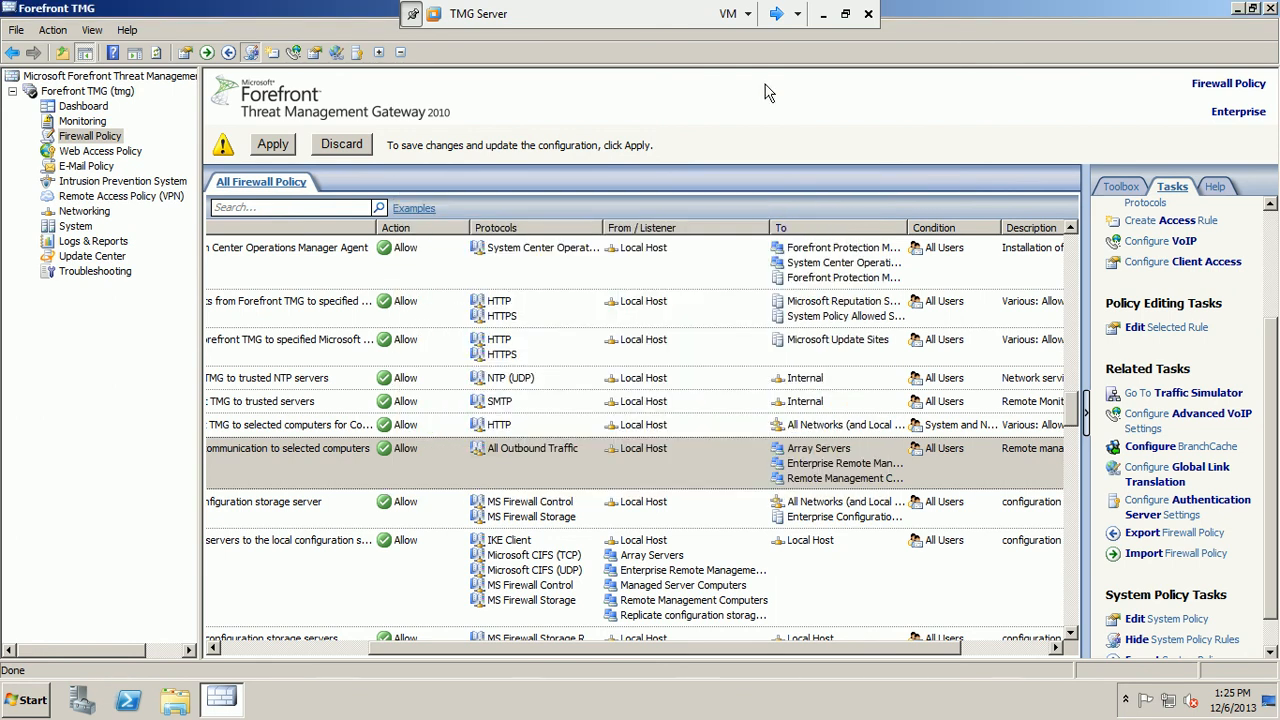
Switch to the Win7 virtual machine, test Remote Desktop to 172.168.1.1 again, and close the connection client.
left_click(776, 14)
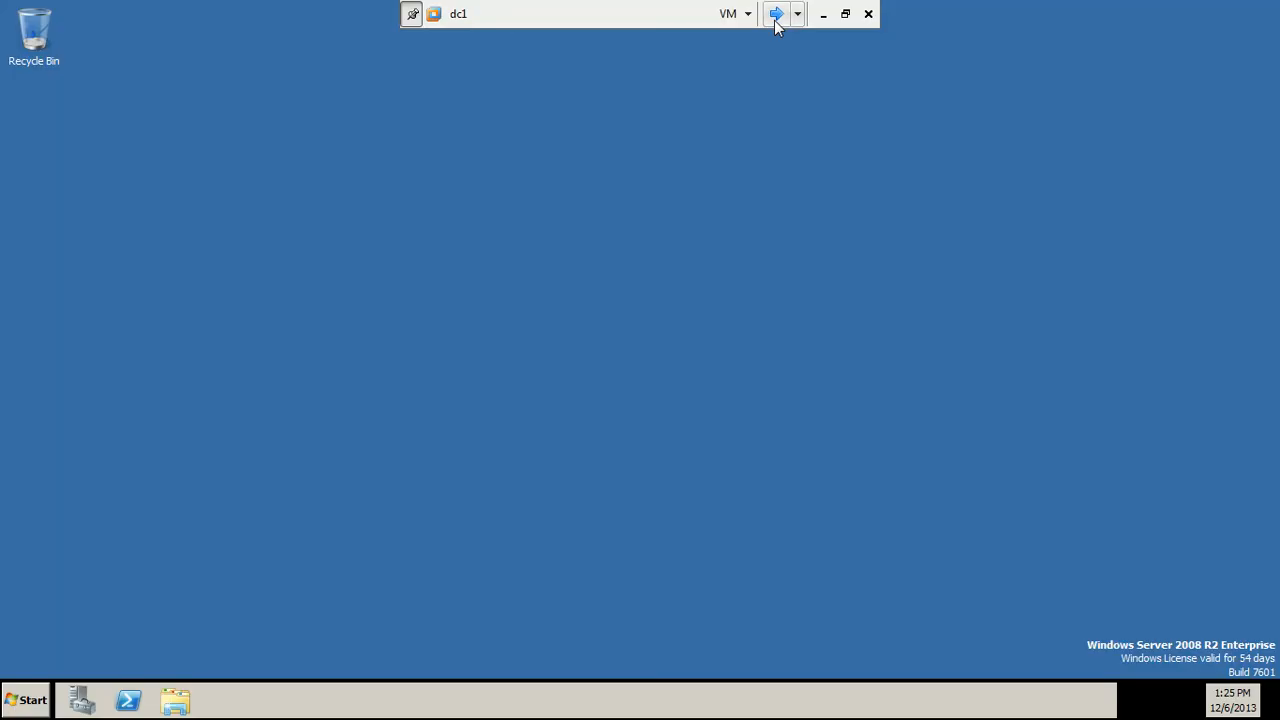
left_click(776, 14)
left_click(776, 14)
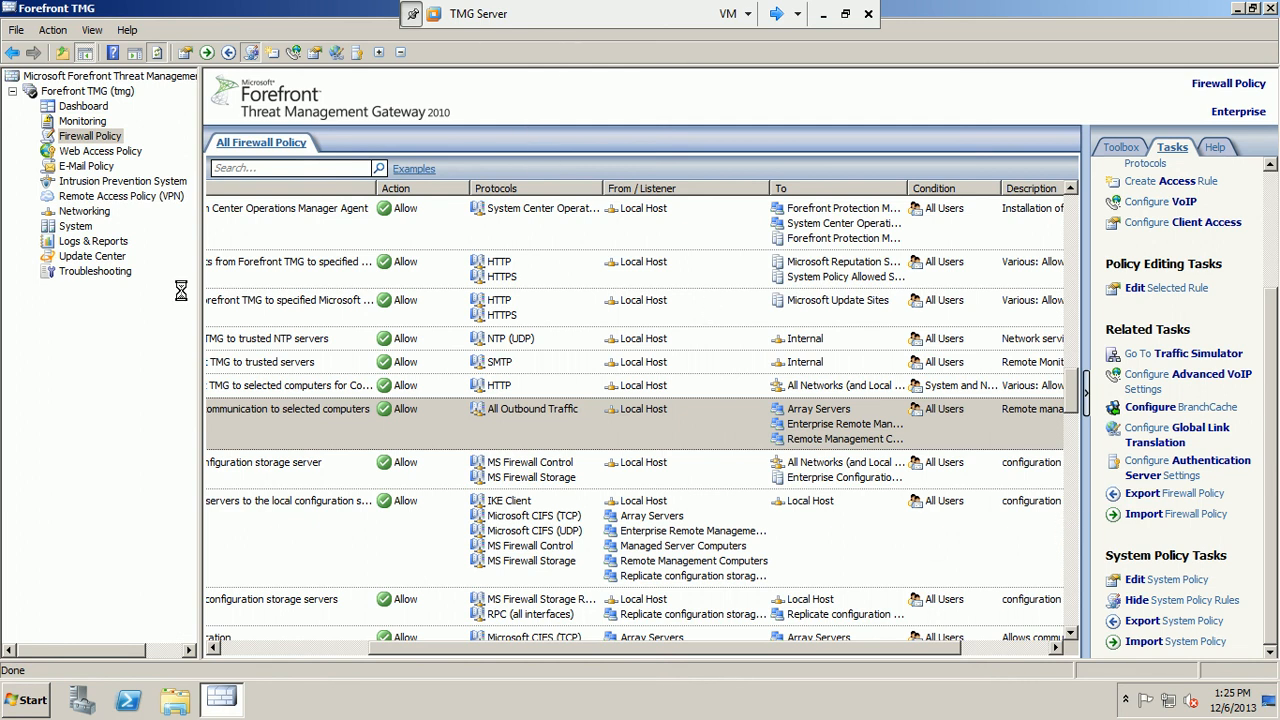
left_click(776, 14)
left_click(776, 14)
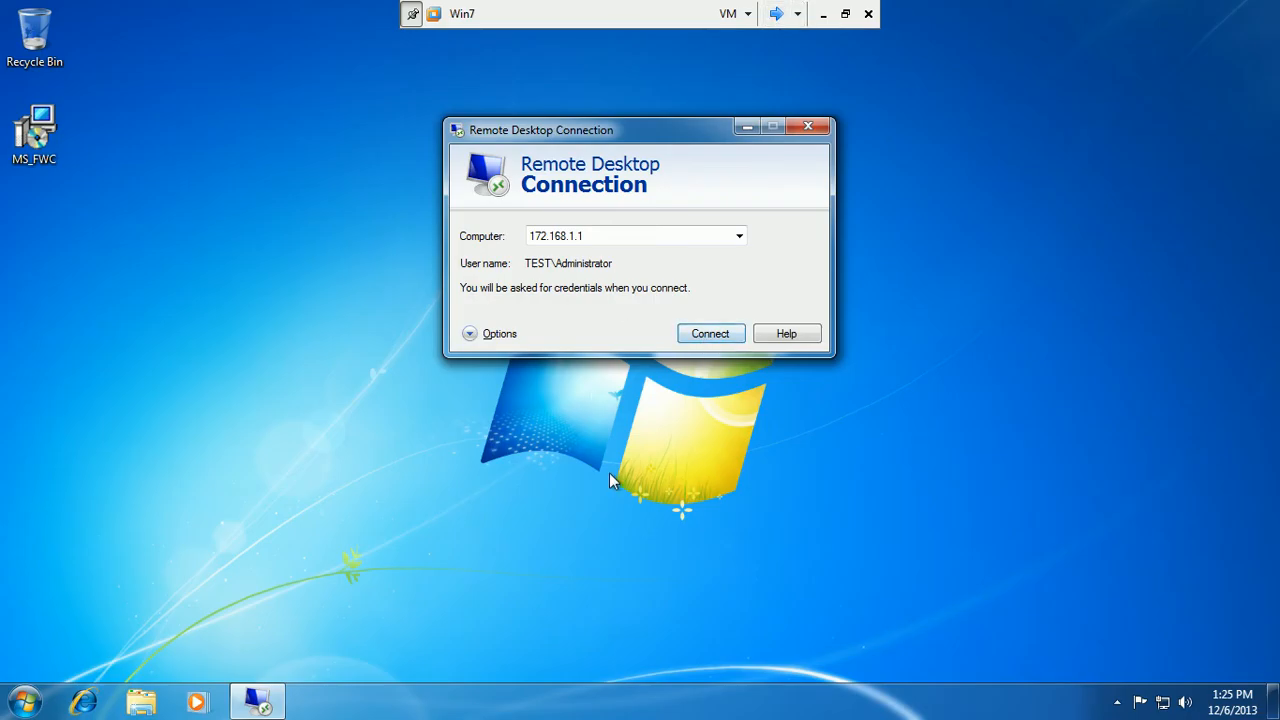
left_click(714, 336)
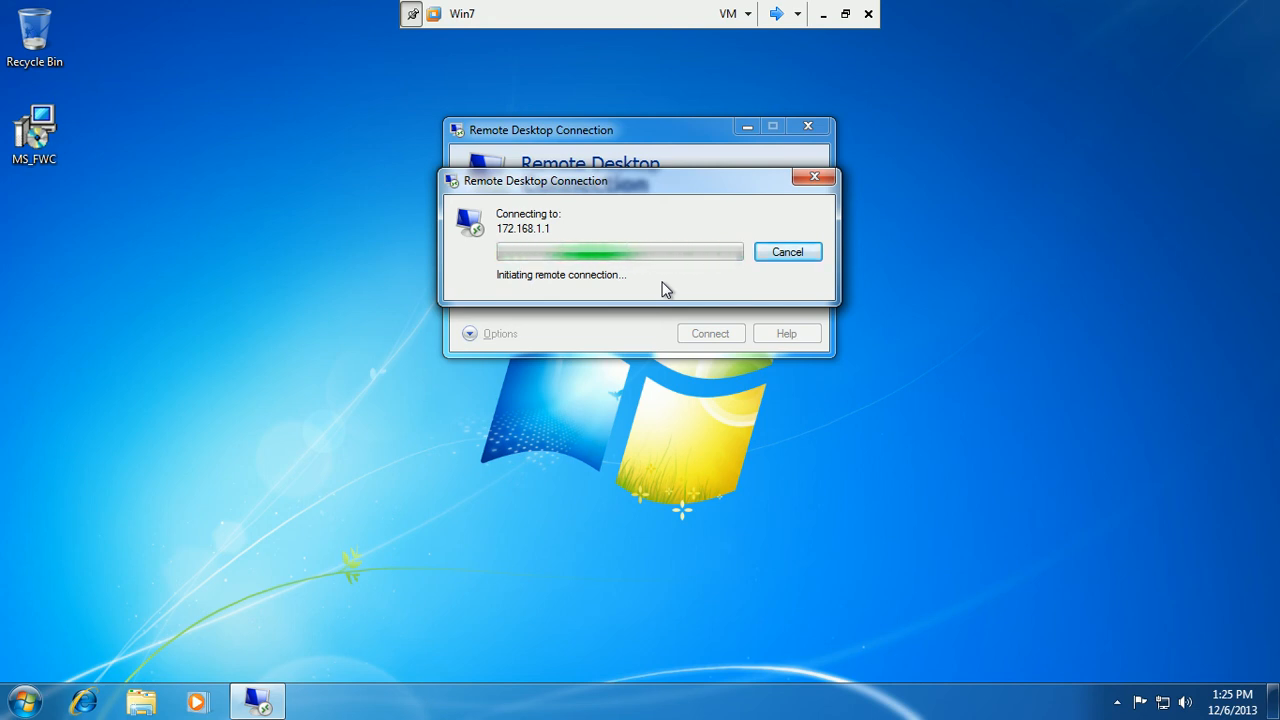
left_click(777, 259)
left_click(808, 126)
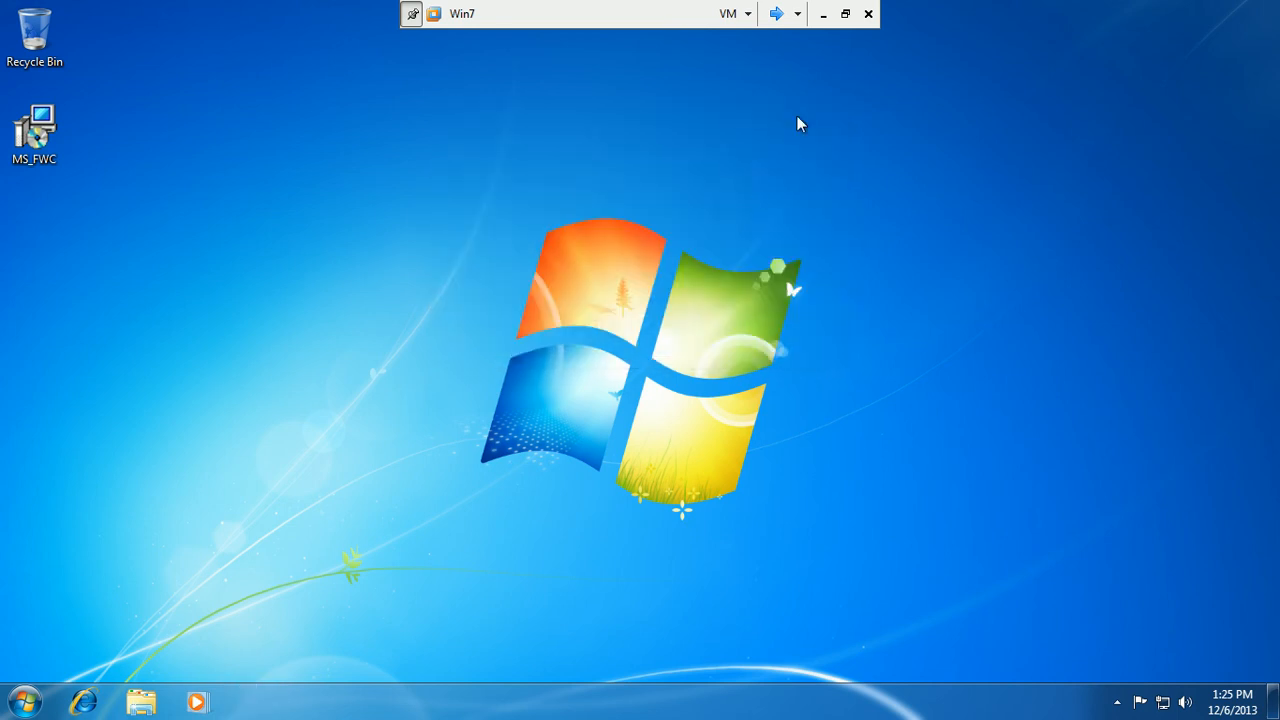
Return to the TMG Server virtual machine and hide the system policy rules in the firewall policy.
left_click(776, 14)
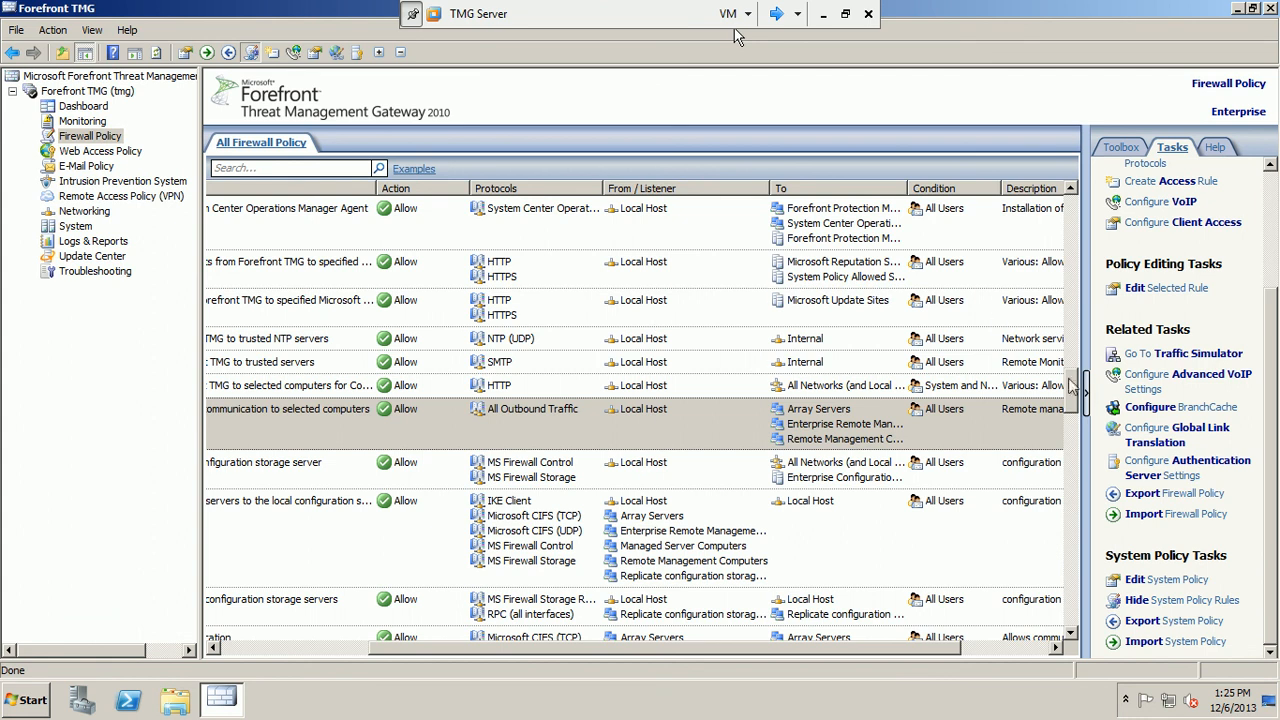
left_click_drag(1072, 379, 1075, 270)
left_click(1178, 603)
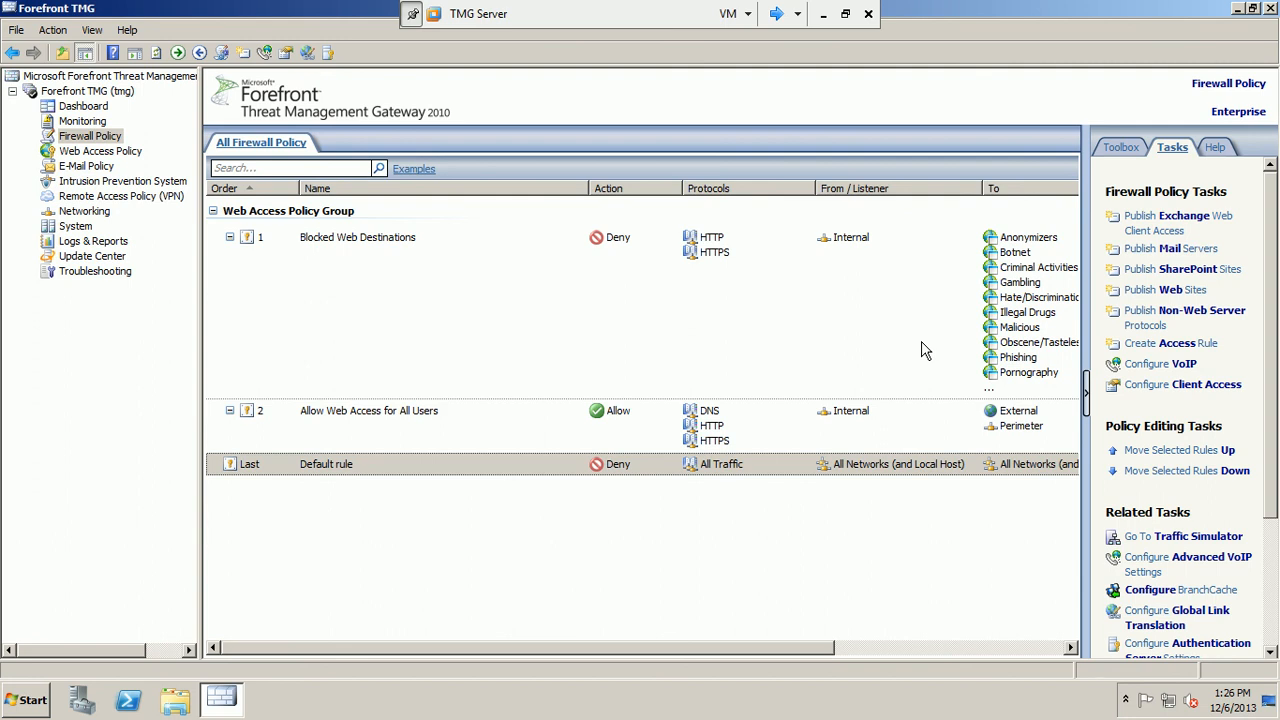
left_click(287, 604)
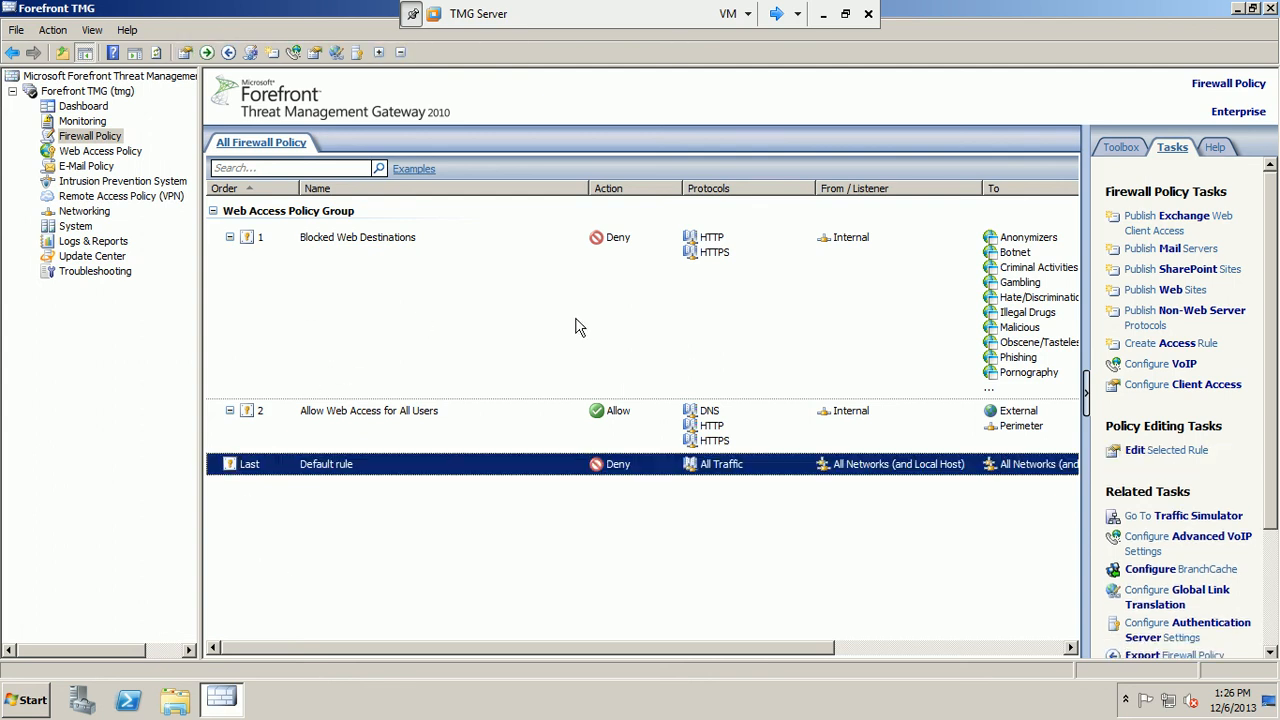
left_click(368, 270)
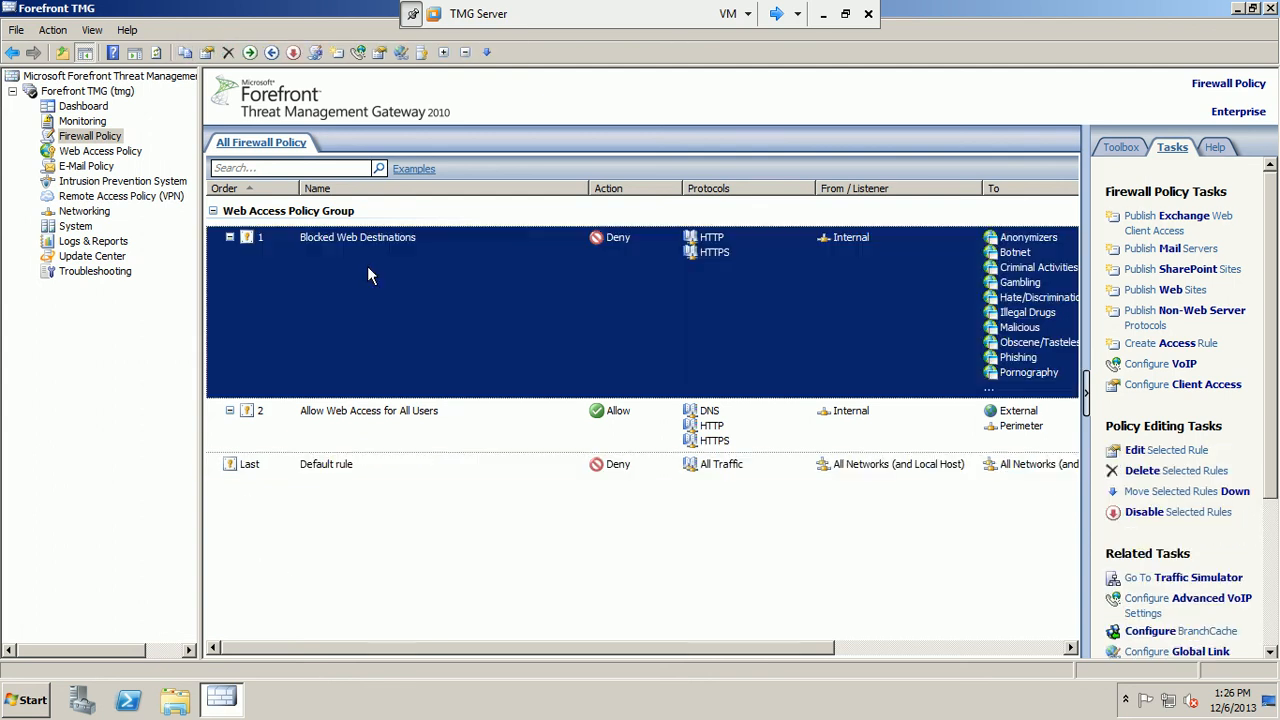
left_click(310, 437, "ctrl")
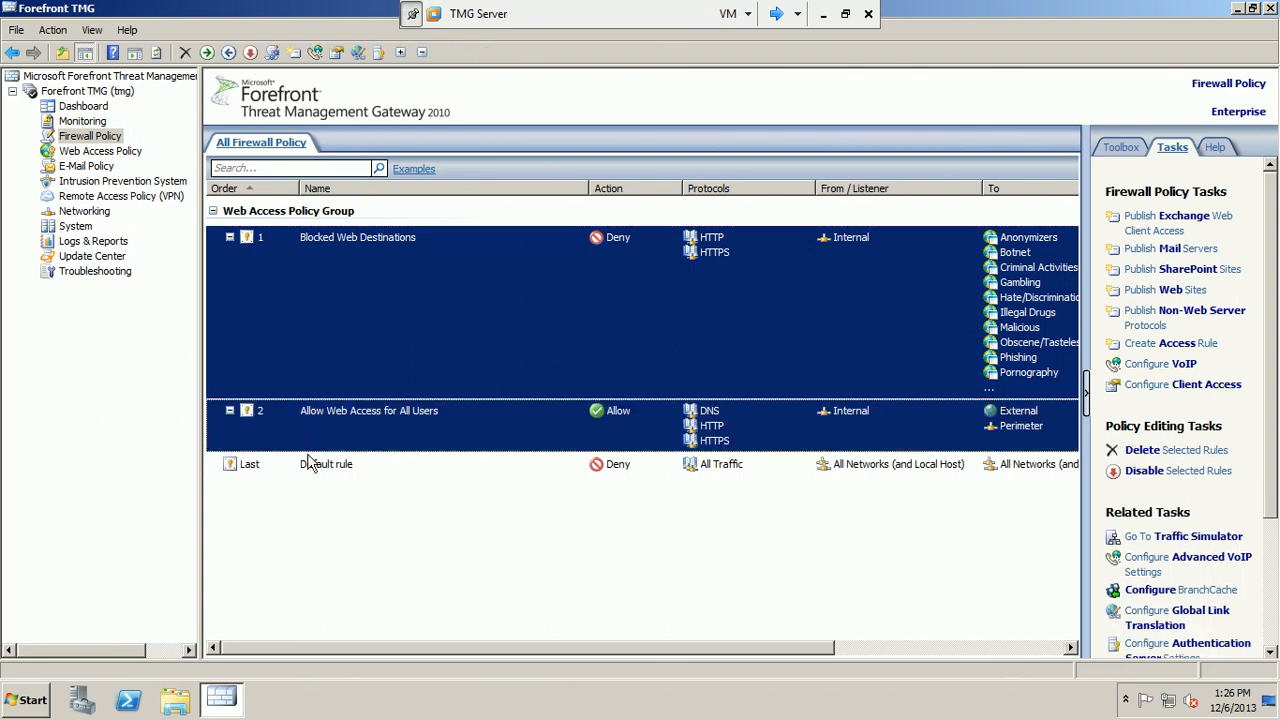
left_click(310, 465, "ctrl")
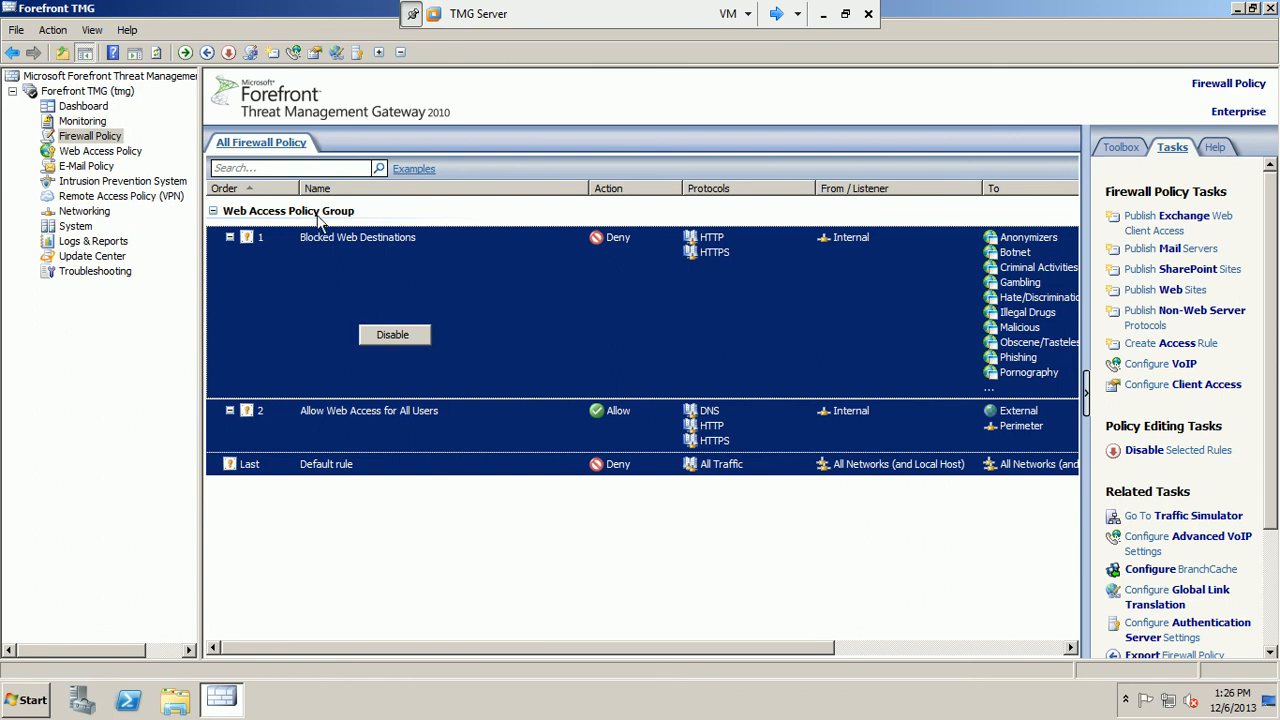
left_click(320, 281)
Ungroup the Web Access Policy Group from the Allow Web Access for All Users rule and discard the pending change.
left_click(350, 410)
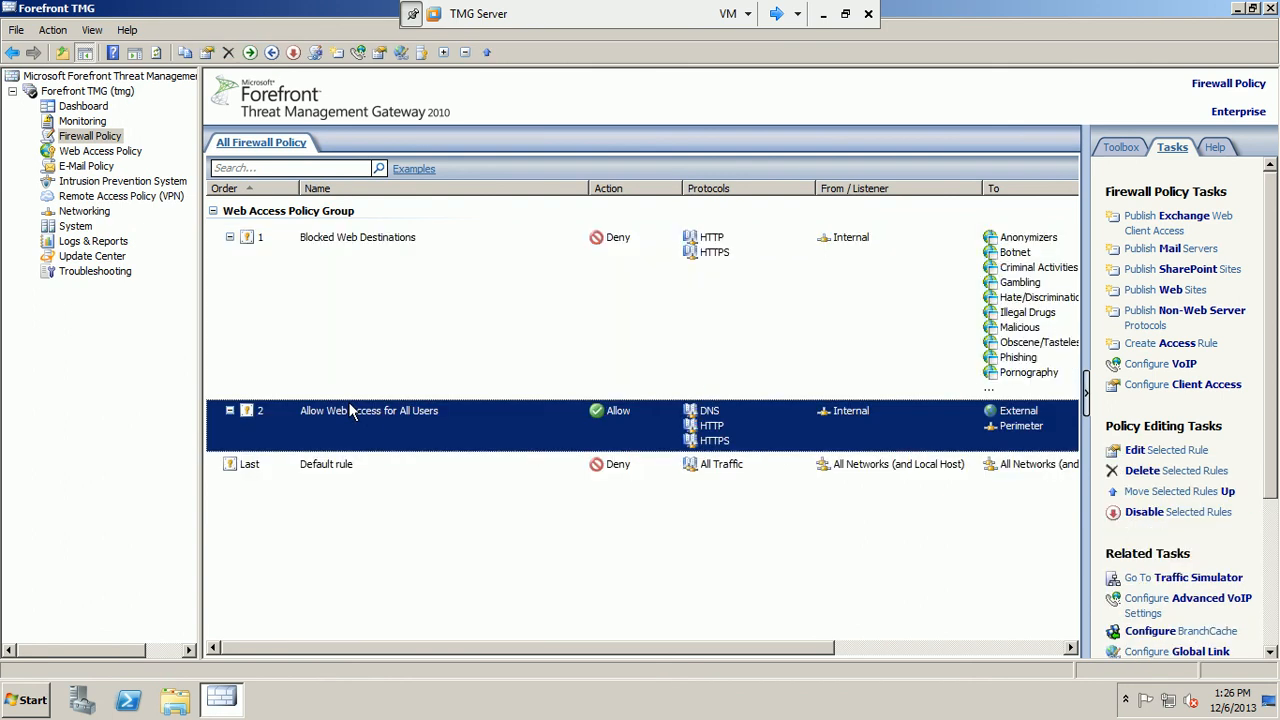
right_click(350, 410)
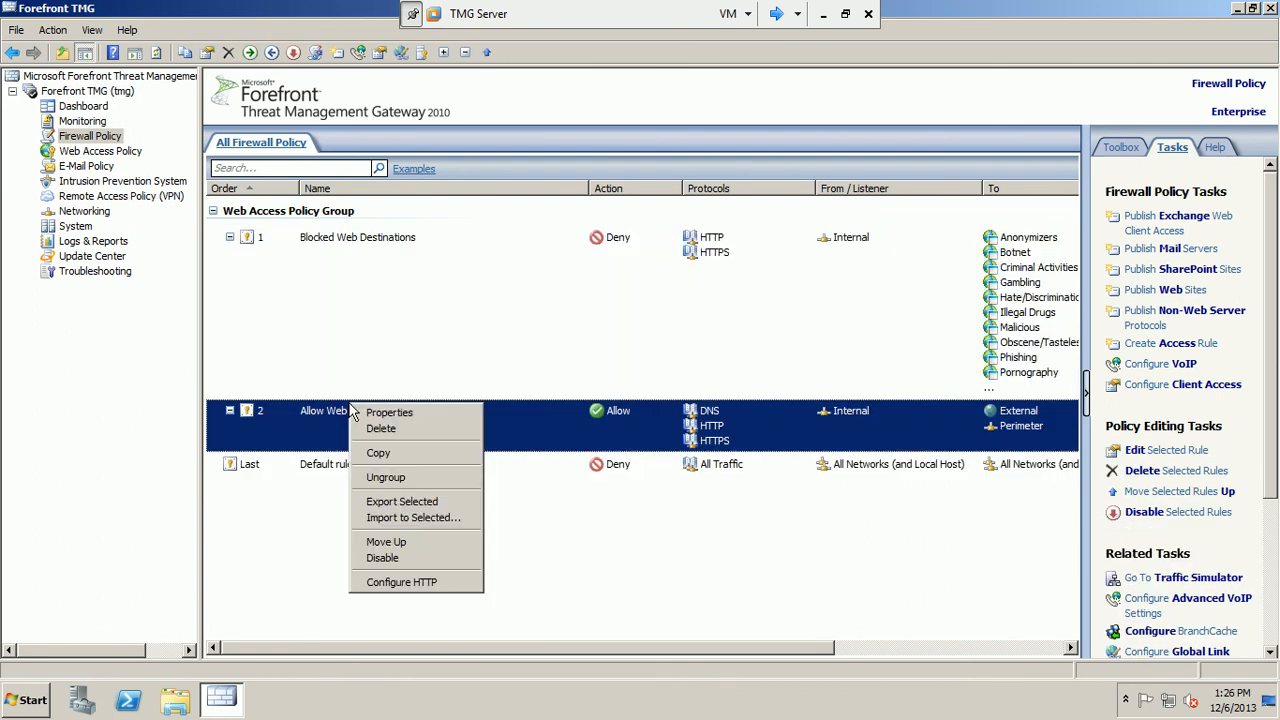
left_click(425, 480)
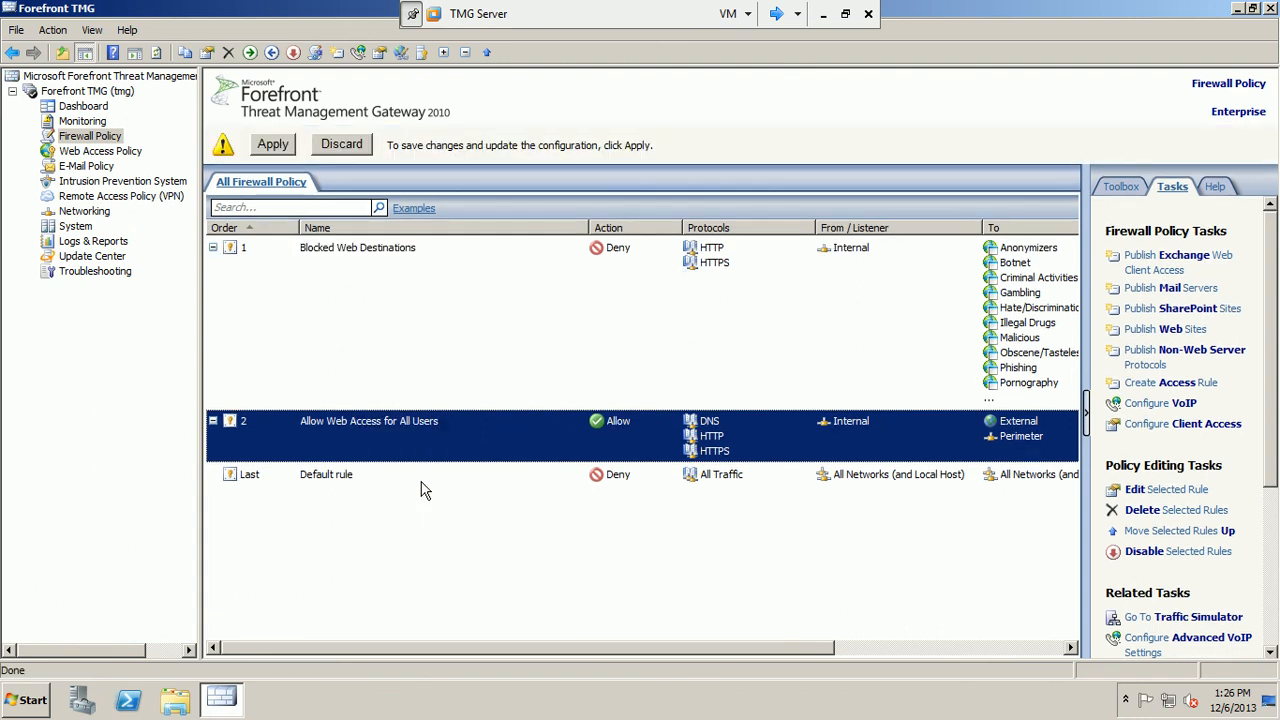
right_click(376, 428)
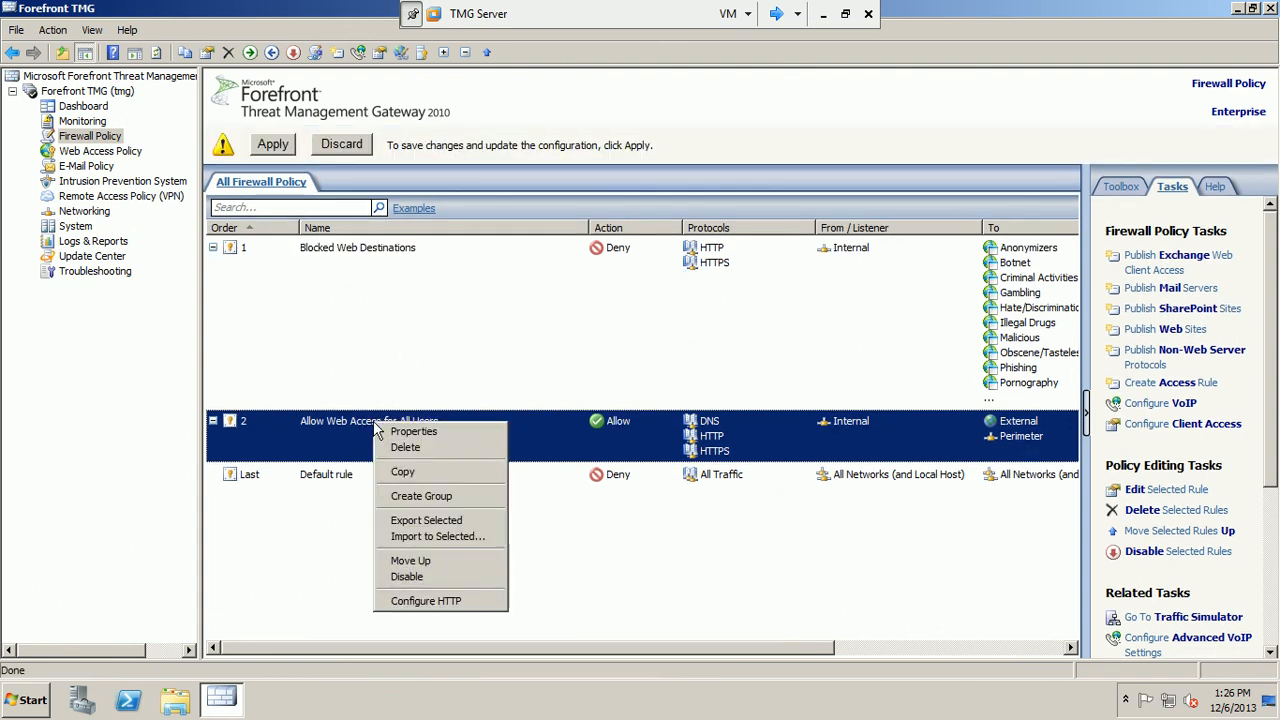
left_click(334, 538)
left_click(346, 137)
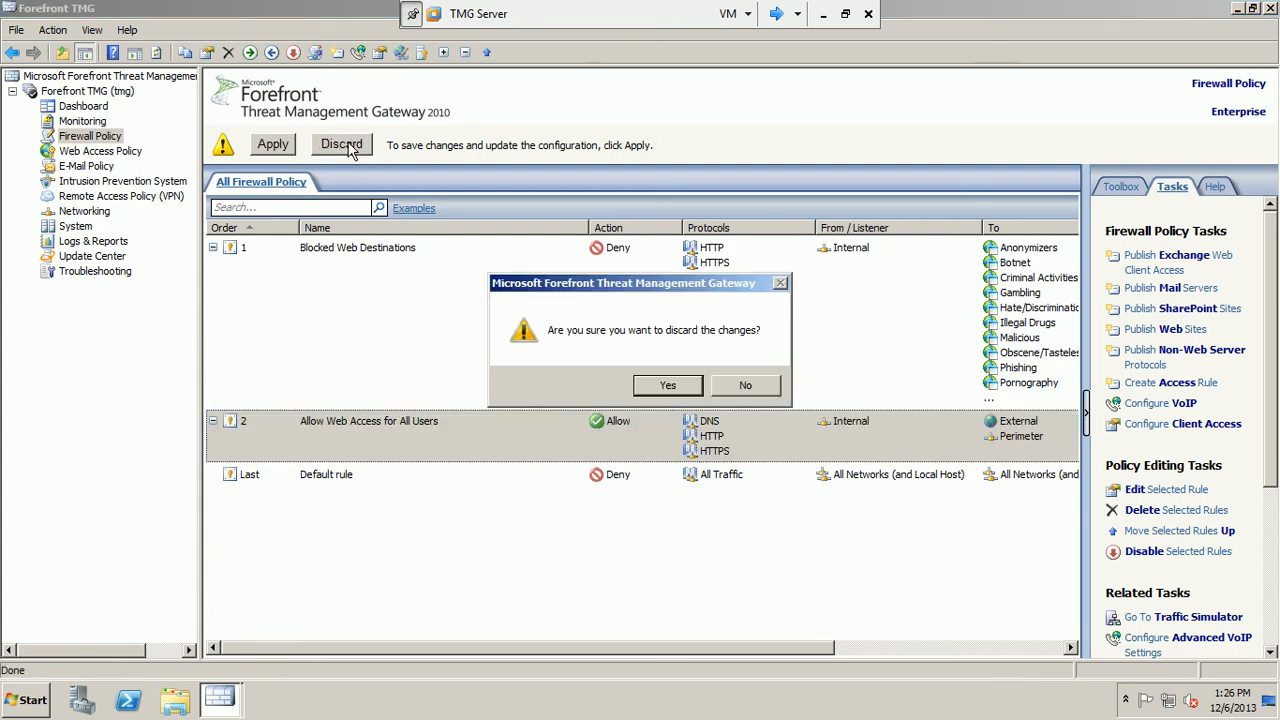
left_click(665, 386)
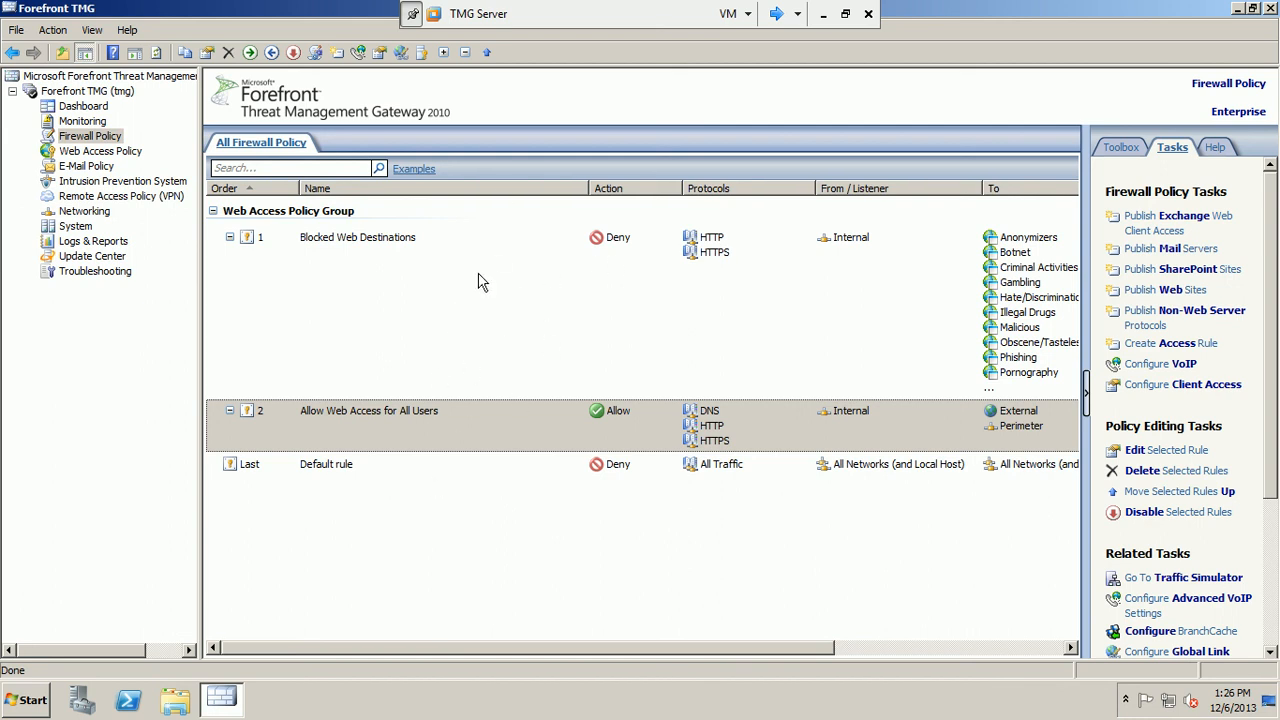
Start a new firewall access rule named "DNS for DMZ to Interal" with the rule action Allow.
right_click(100, 141)
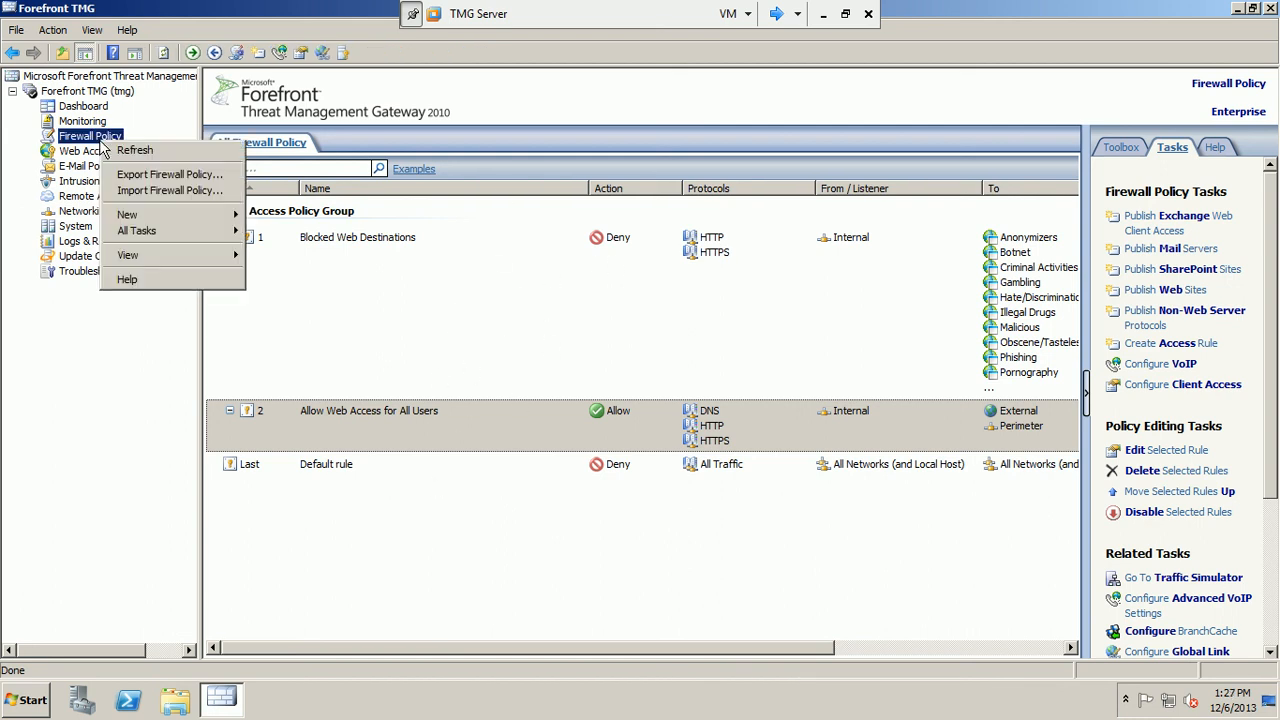
mouse_move(196, 218)
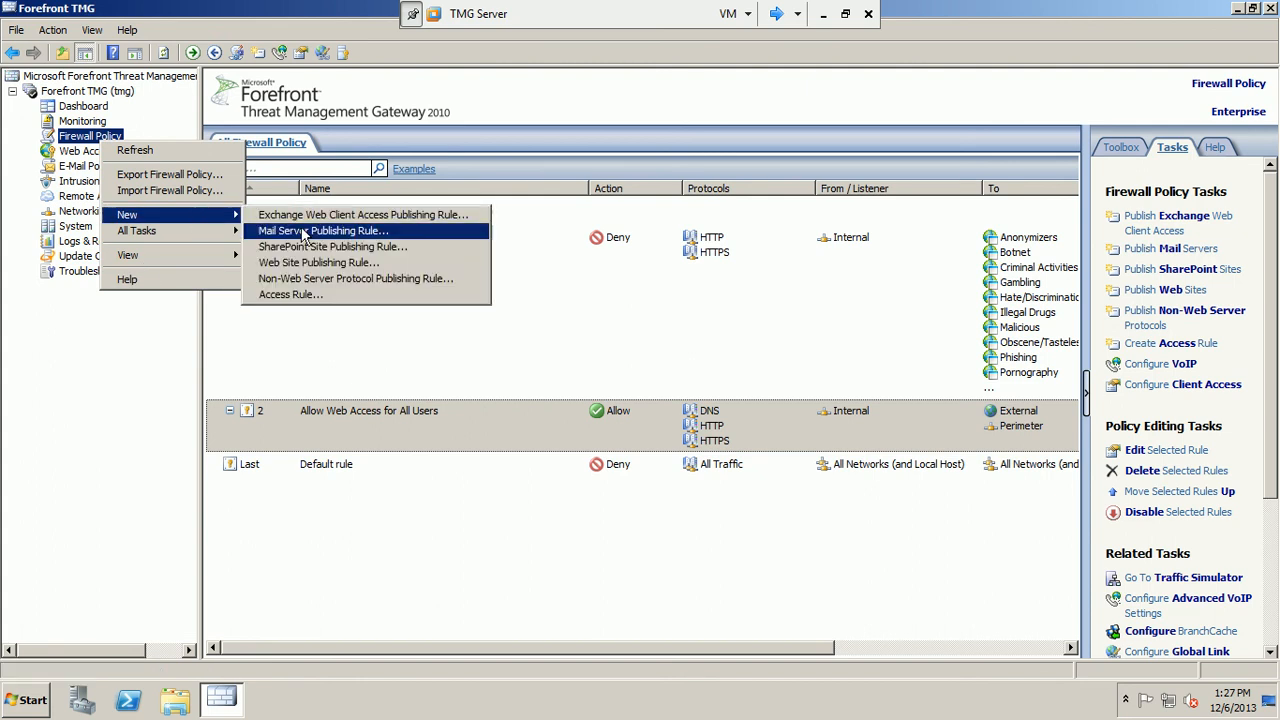
left_click(304, 298)
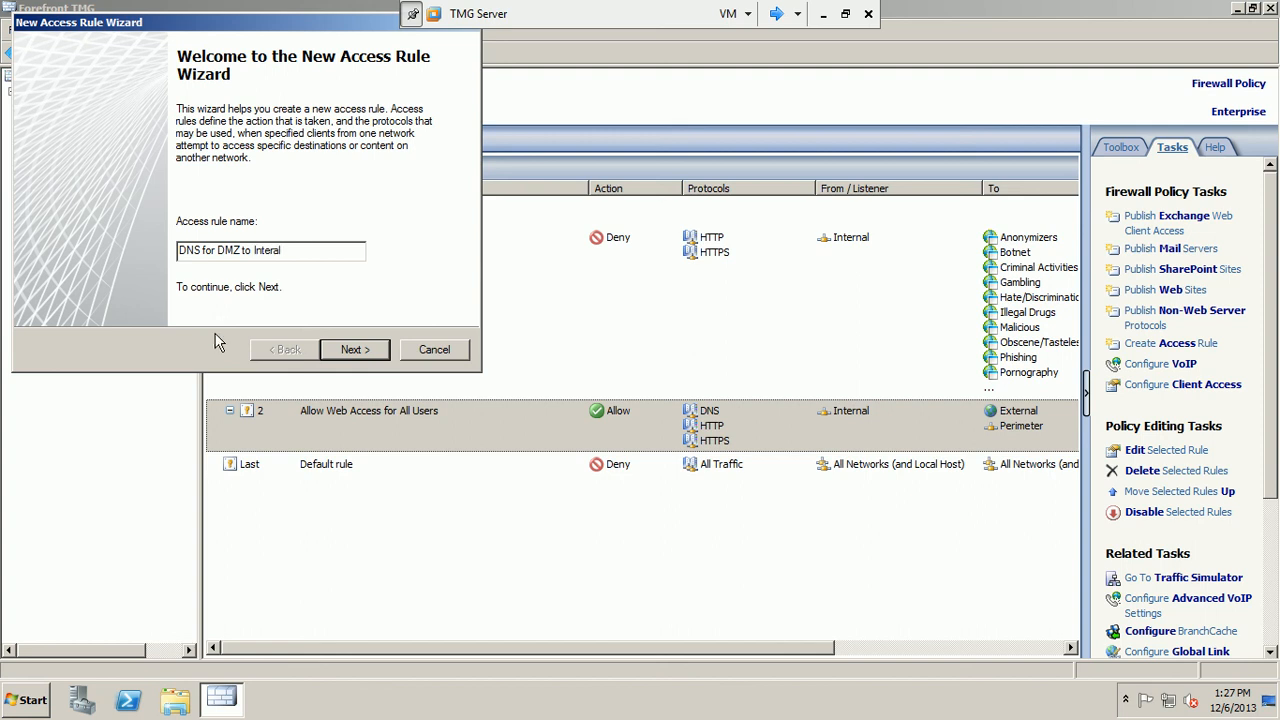
left_click(343, 352)
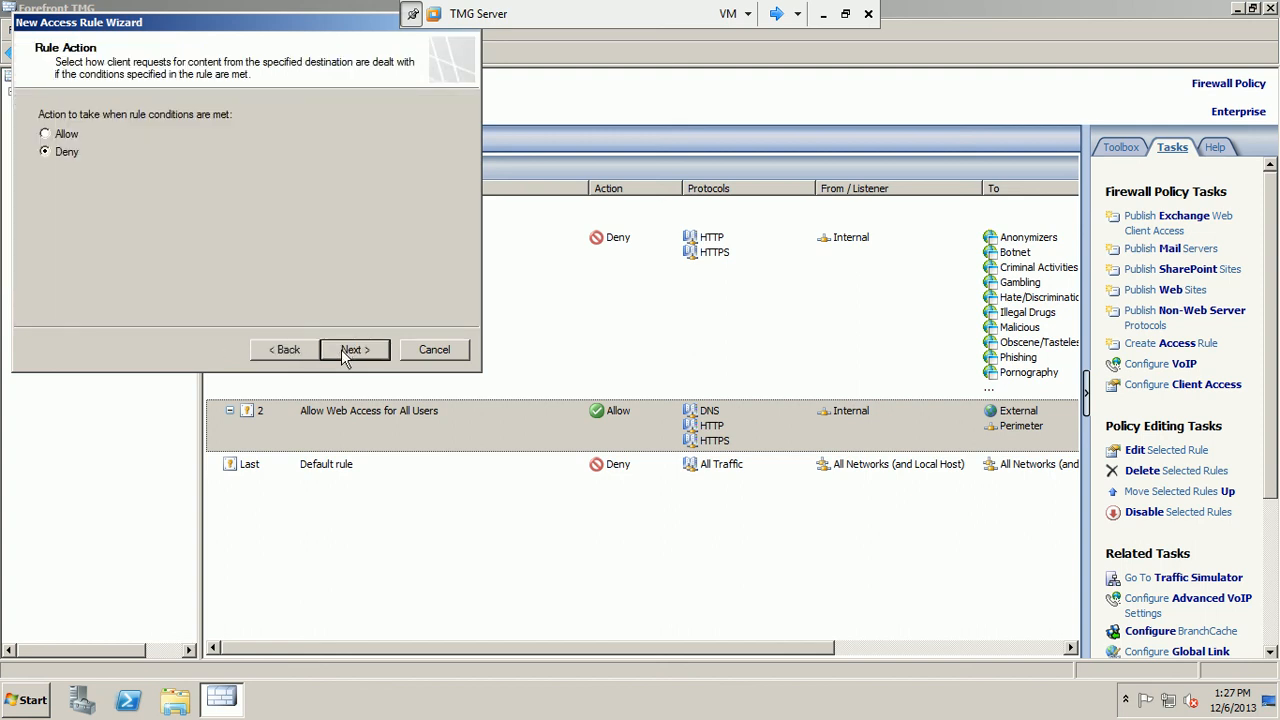
left_click(62, 133)
left_click(358, 352)
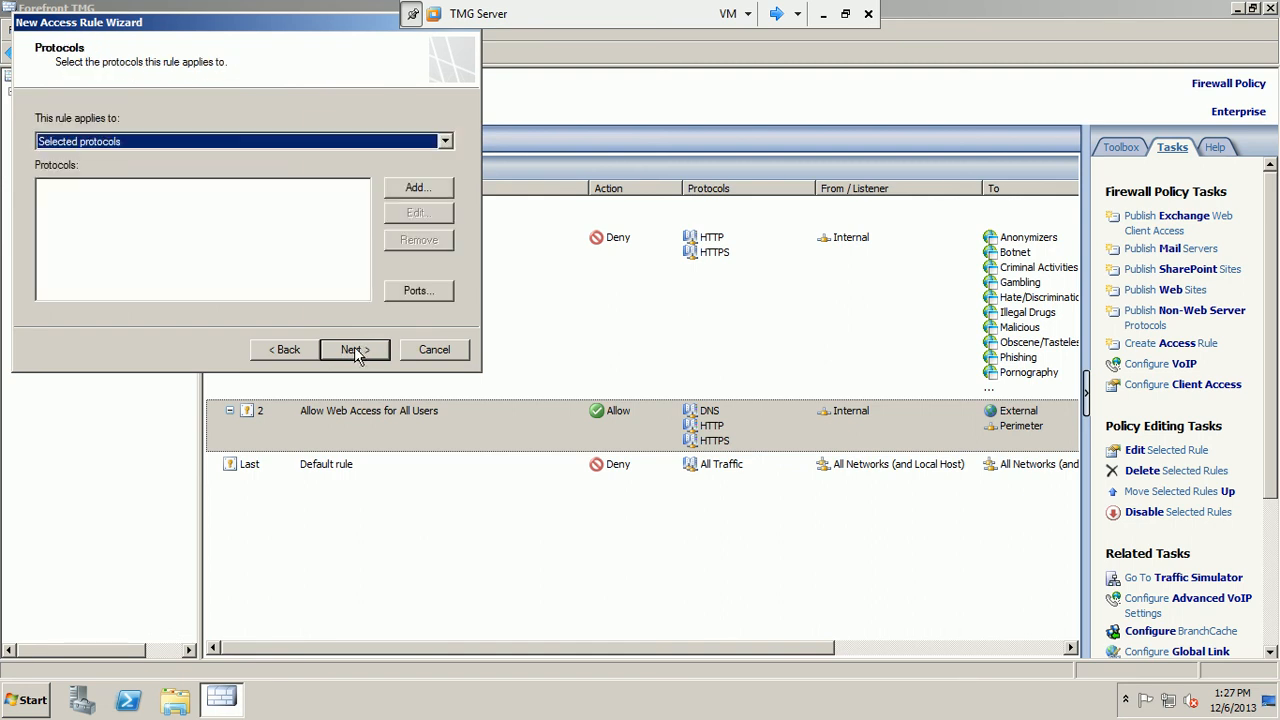
Apply the access rule to selected protocols and add DNS from the Common Protocols.
left_click(445, 142)
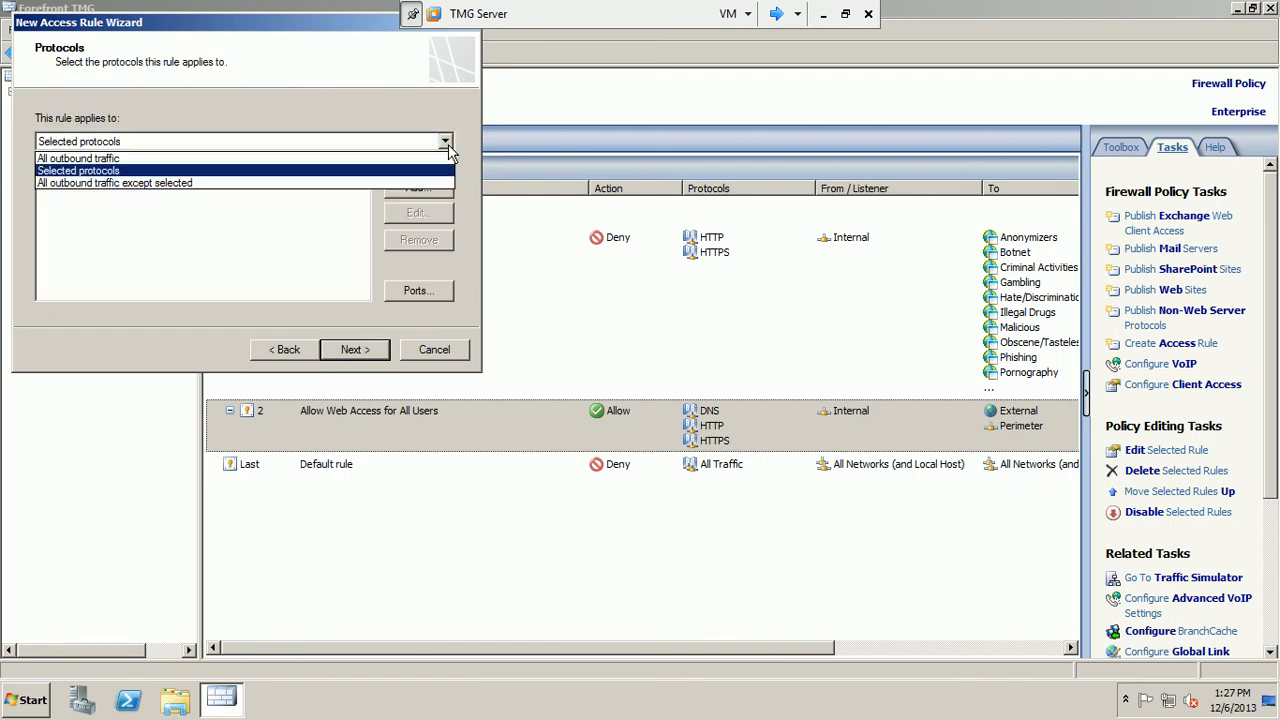
left_click(386, 176)
left_click(418, 187)
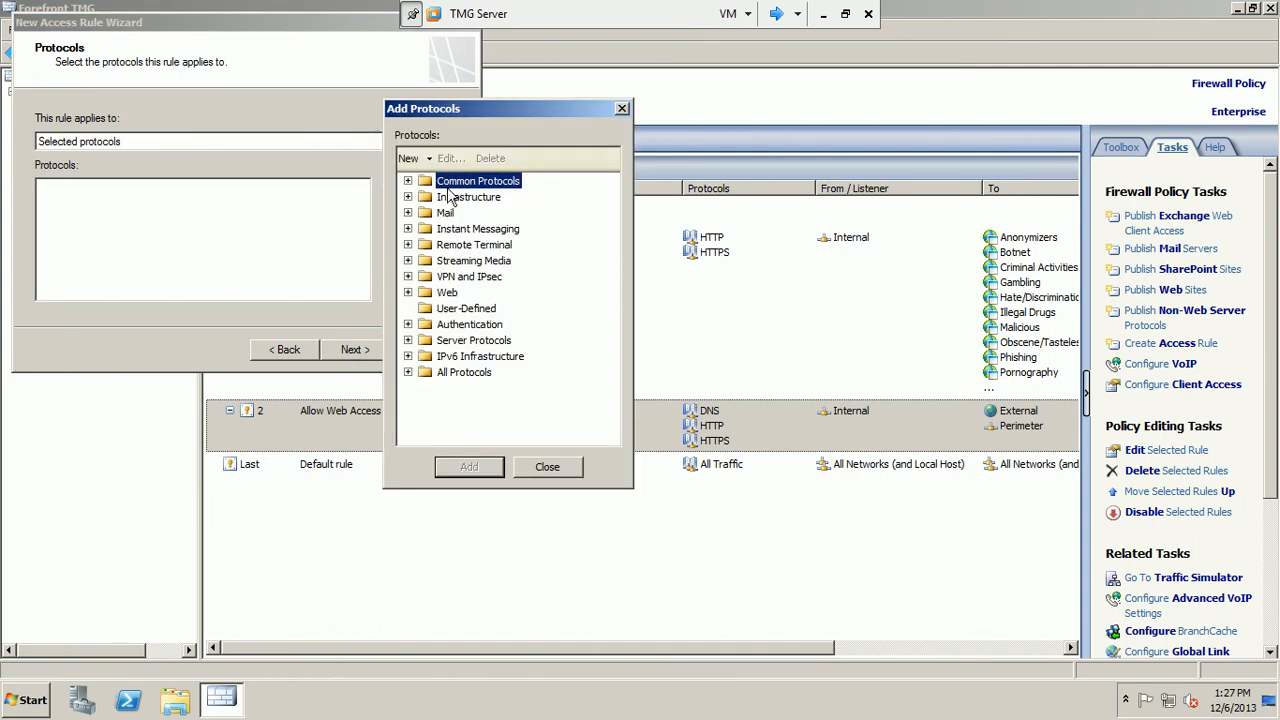
left_click(408, 181)
left_click(463, 197)
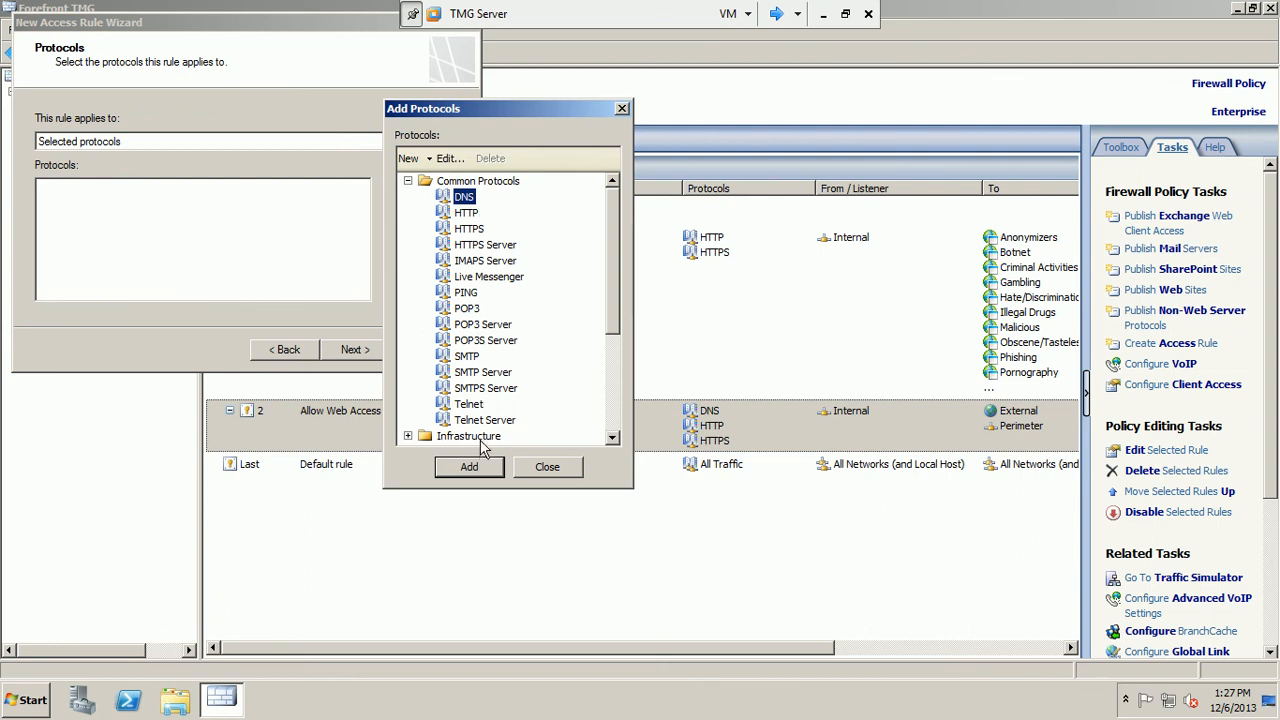
left_click(469, 467)
left_click(547, 472)
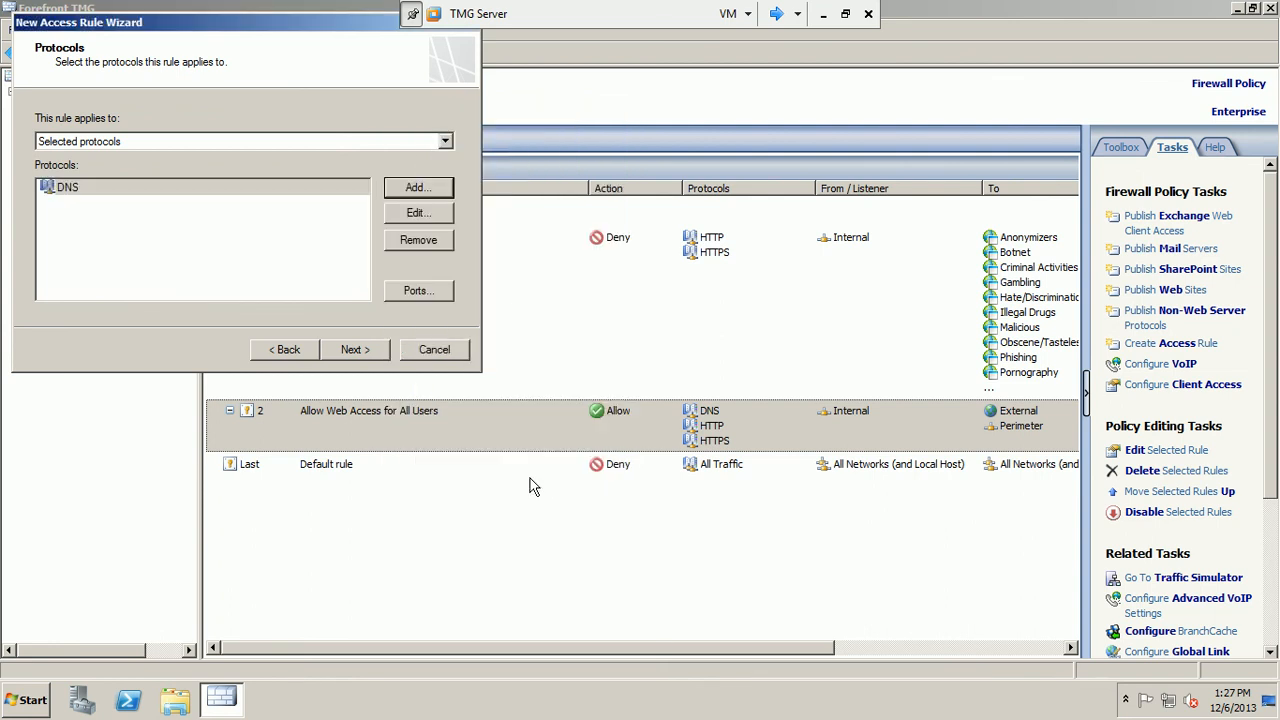
left_click(347, 354)
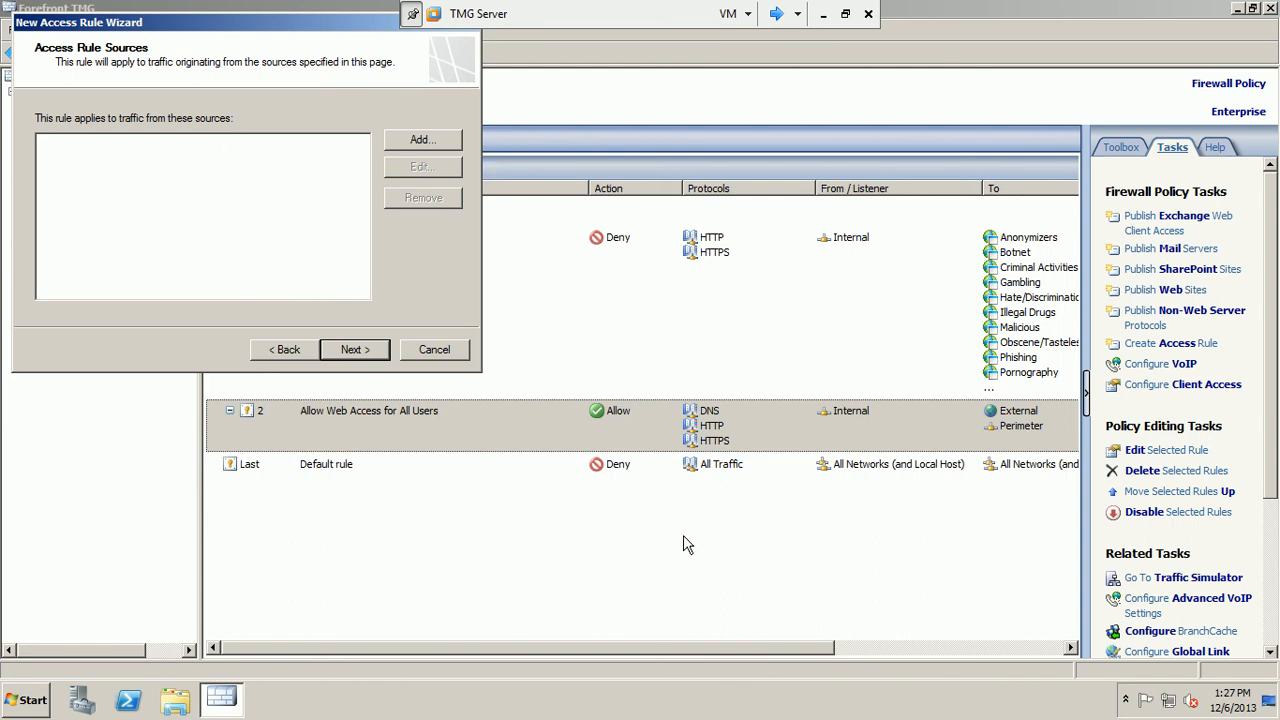
Review the network diagram in the LabSetup presentation from the Master Copy of TMG Server 2010 folder and return to the TMG Server virtual machine.
left_click(825, 15)
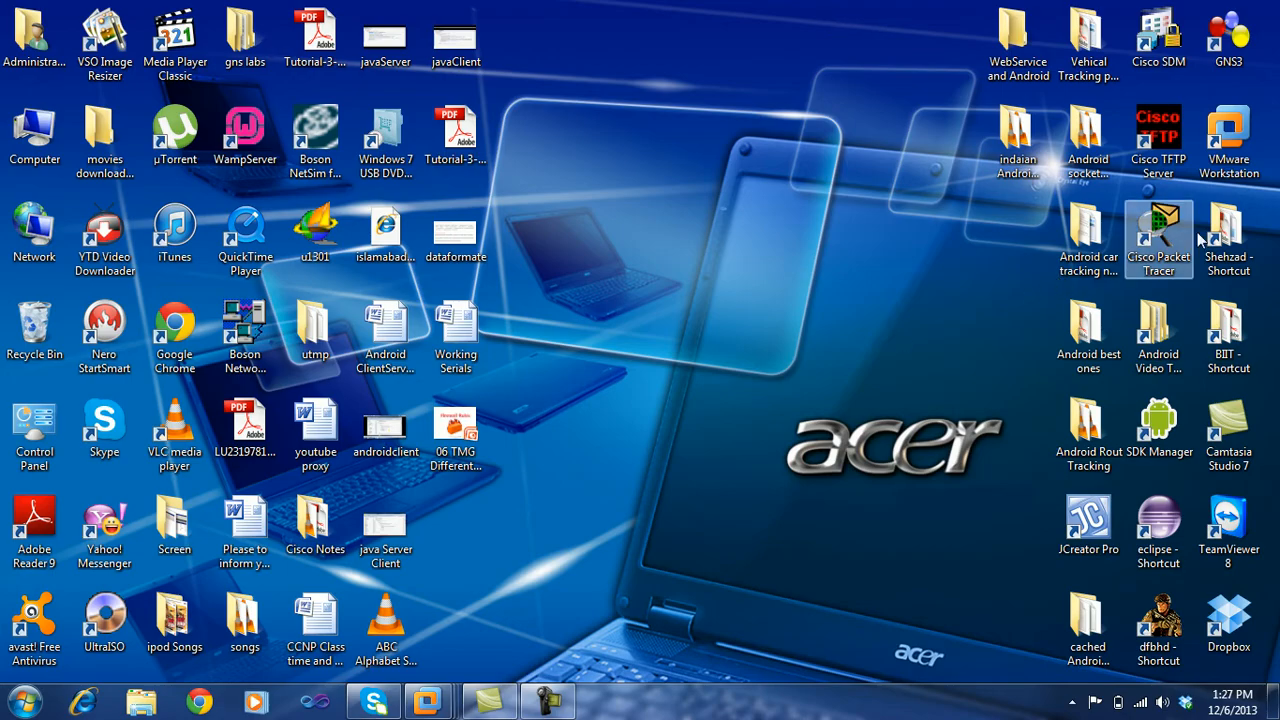
double_click(1234, 236)
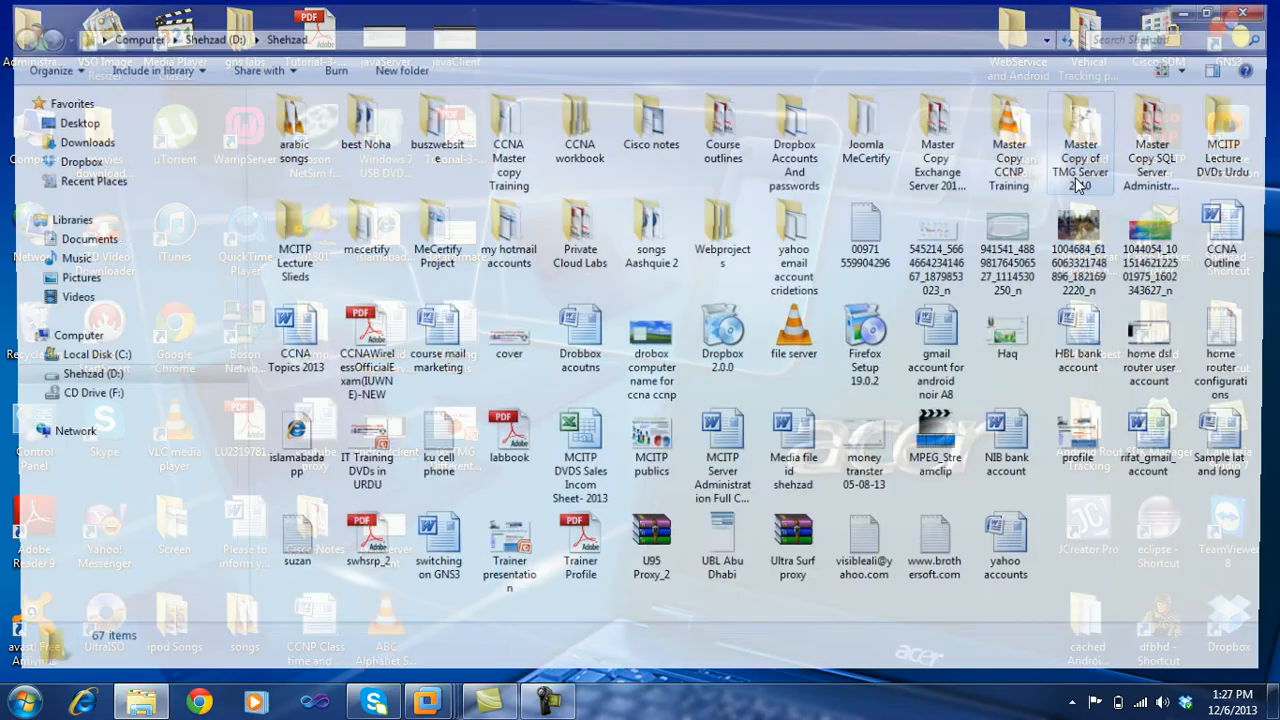
double_click(1107, 152)
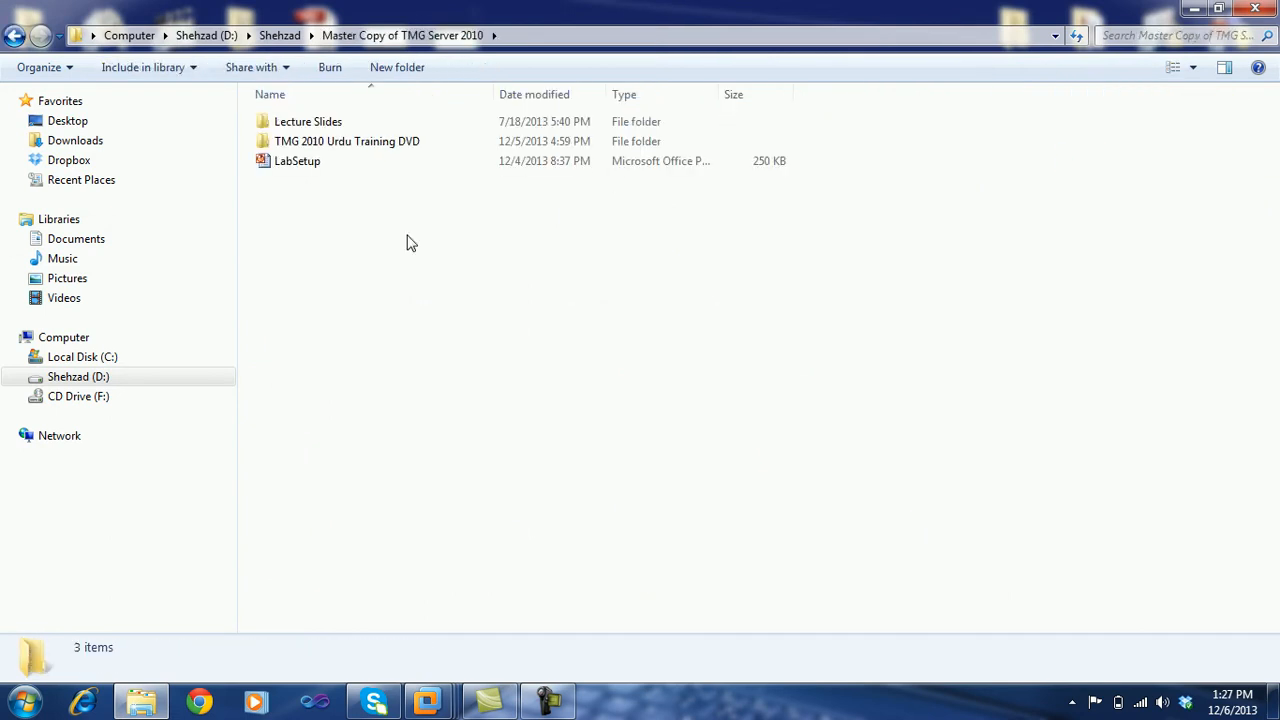
double_click(302, 161)
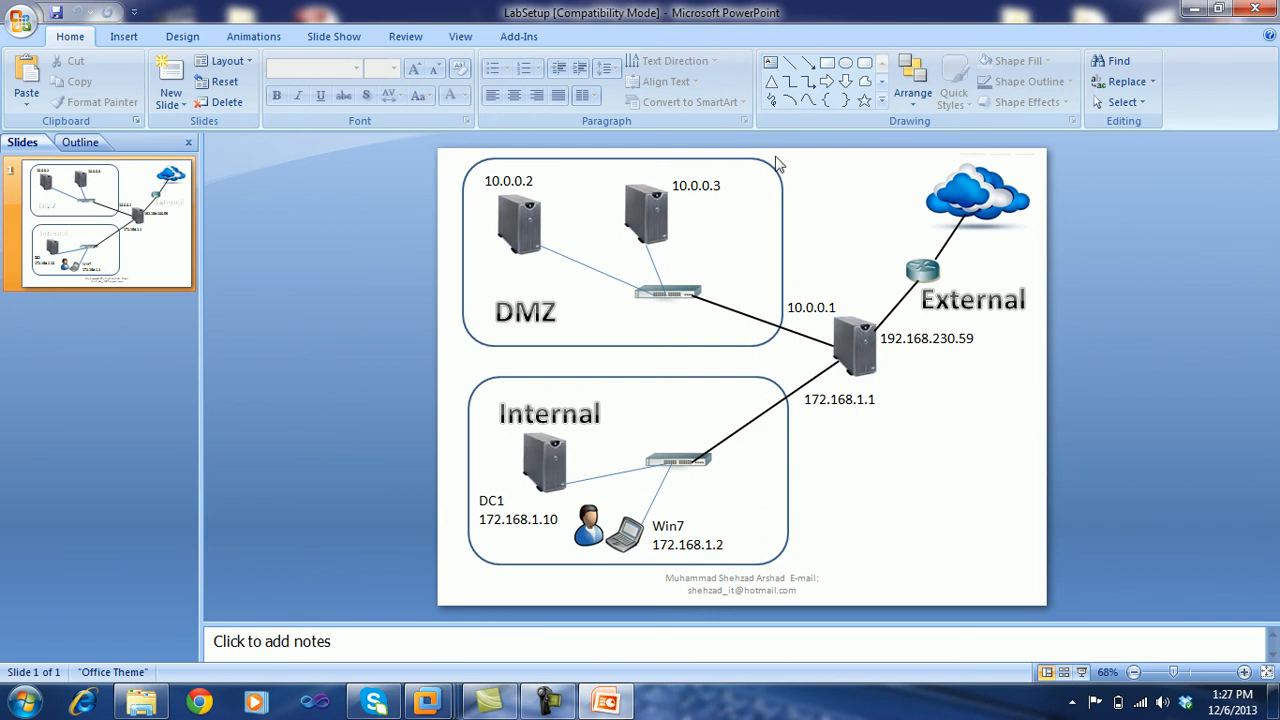
mouse_move(430, 700)
mouse_move(690, 618)
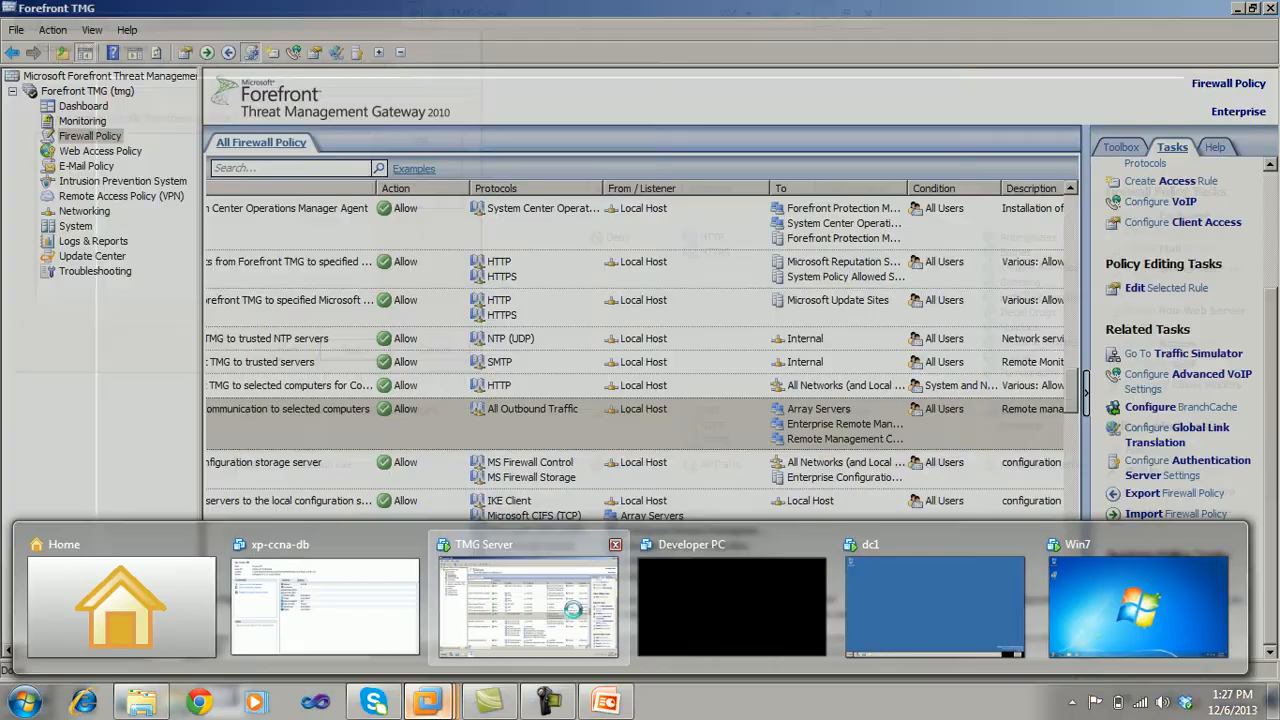
left_click(575, 612)
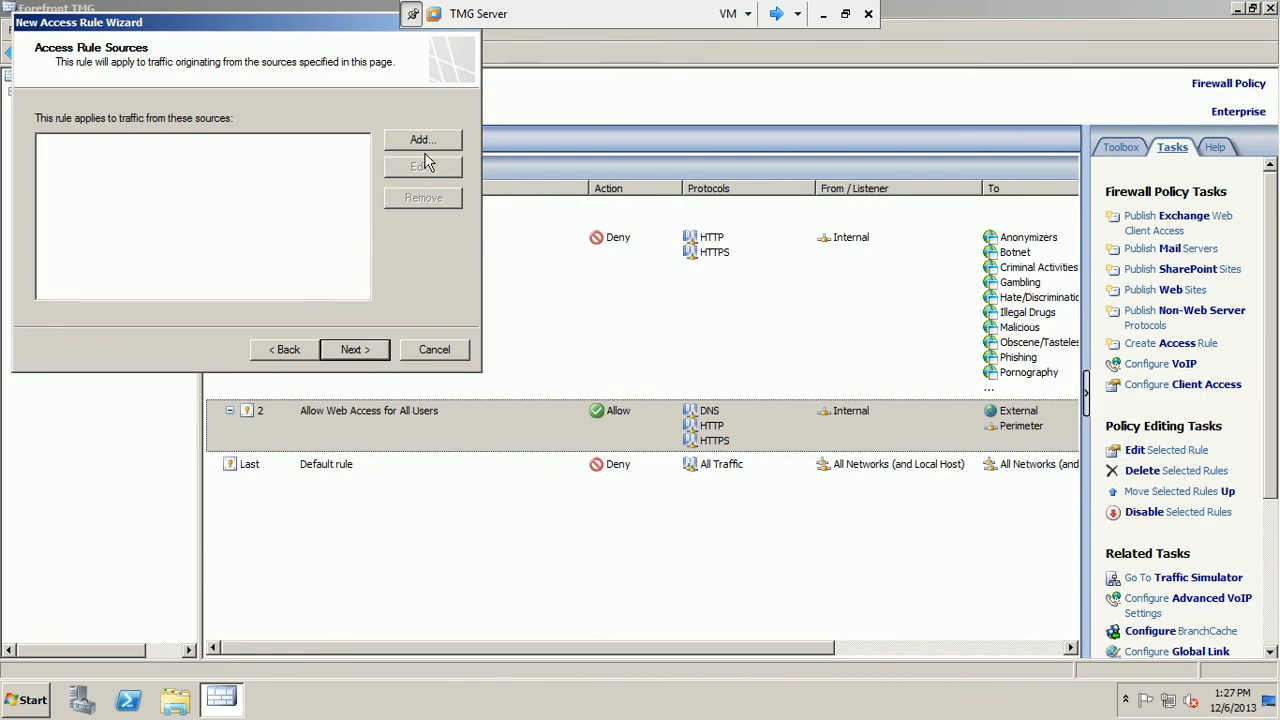
Add the Perimeter network as the traffic source of the new access rule.
left_click(433, 148)
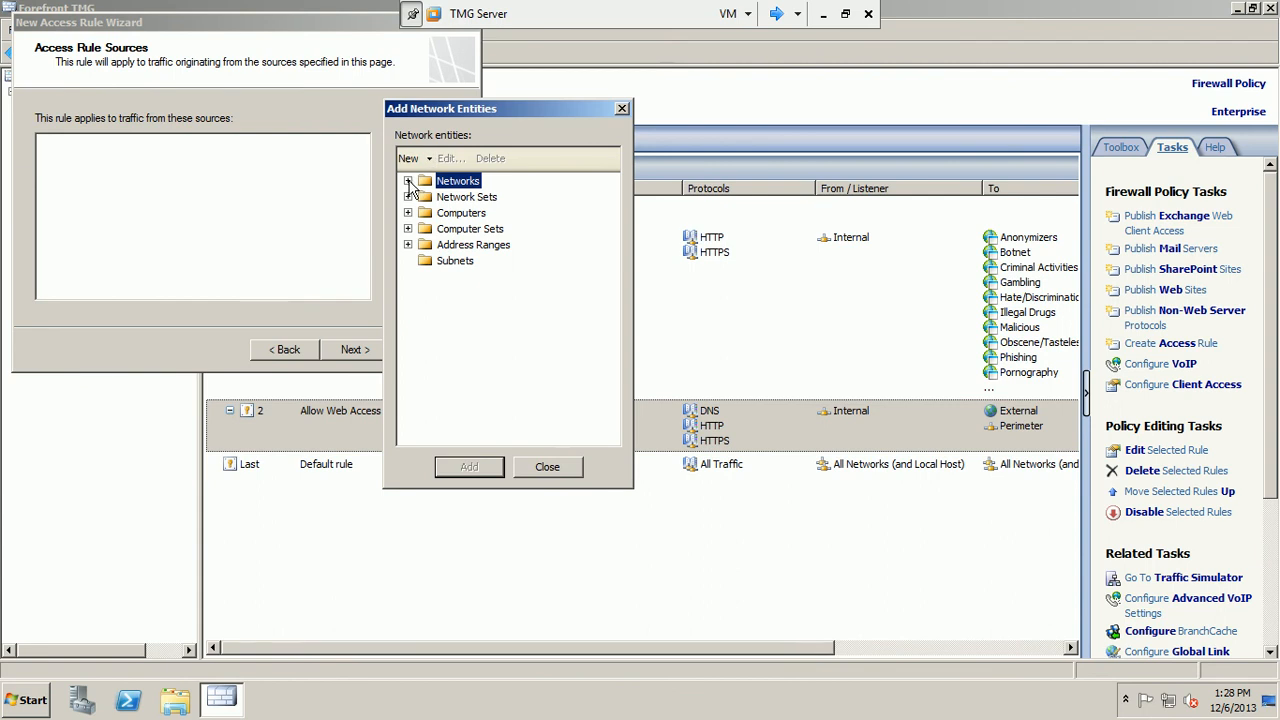
left_click(408, 181)
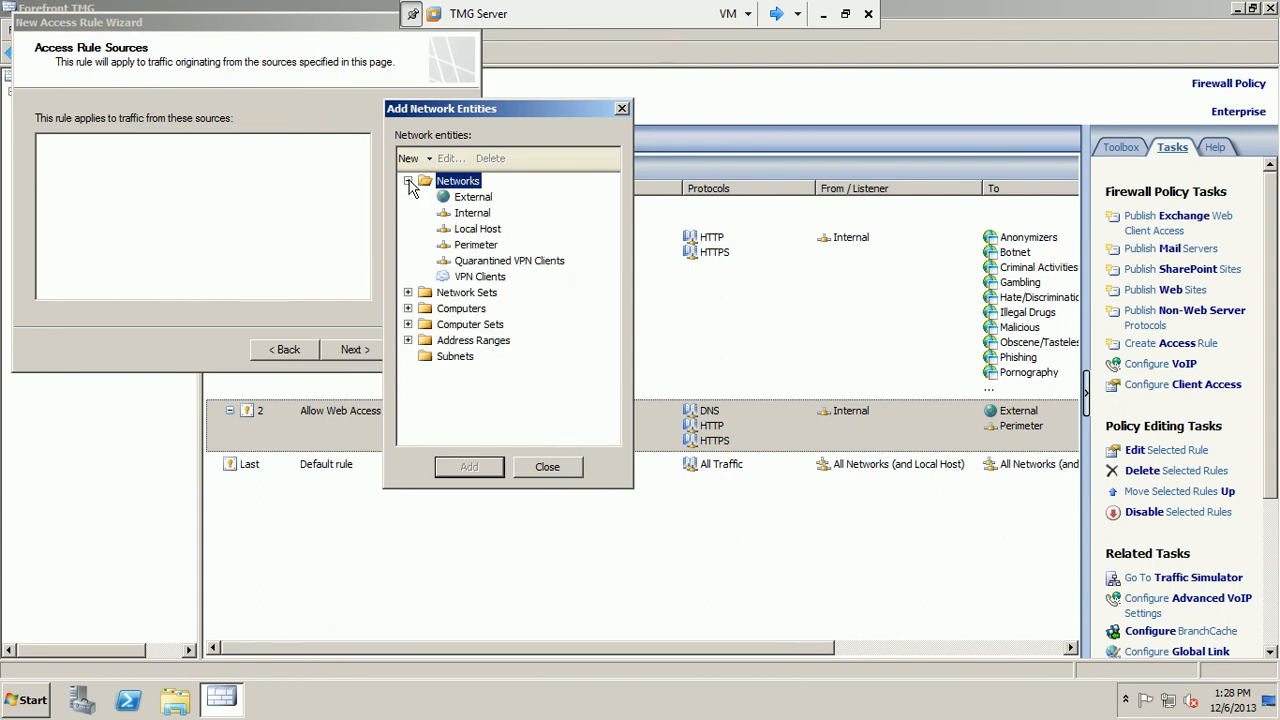
left_click(473, 246)
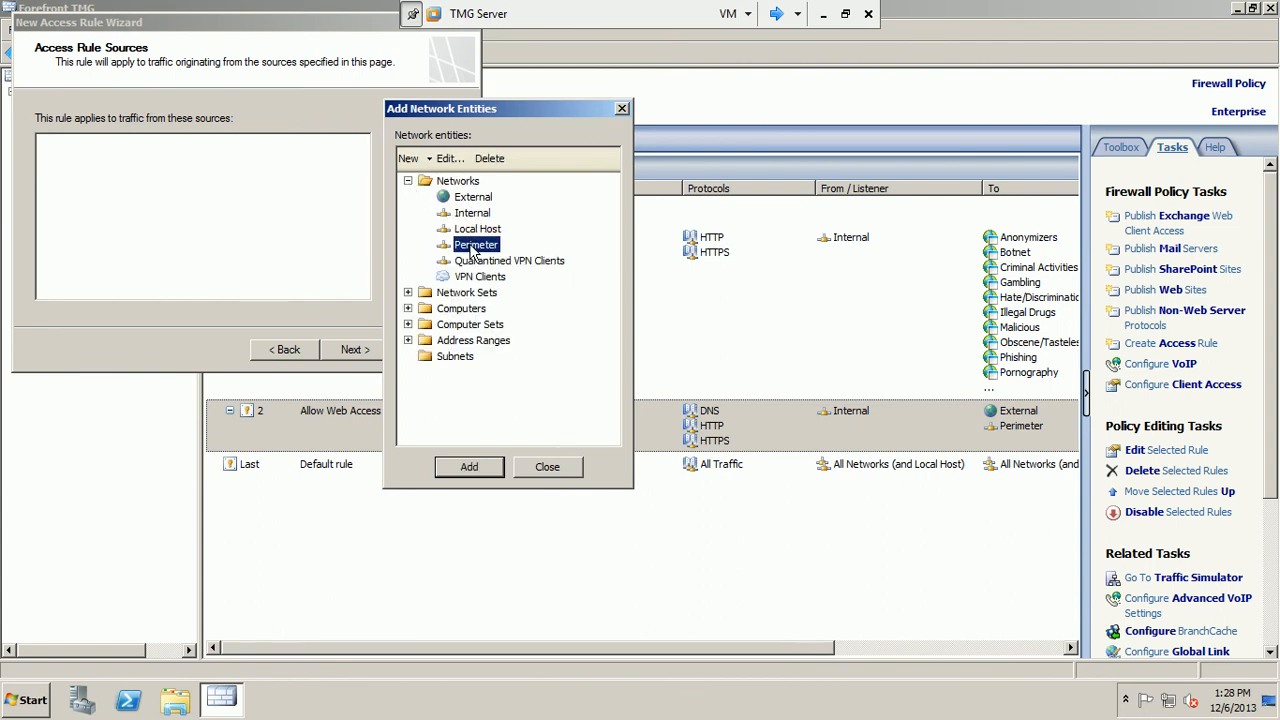
left_click(466, 467)
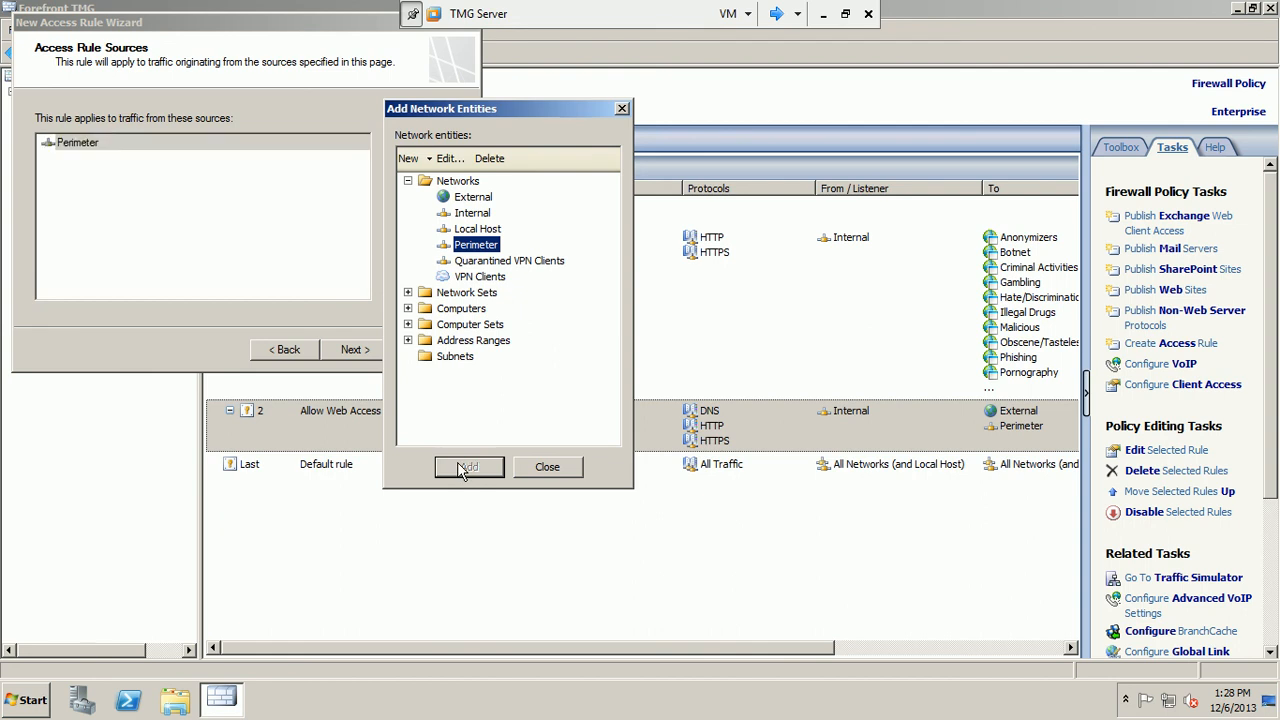
left_click(528, 467)
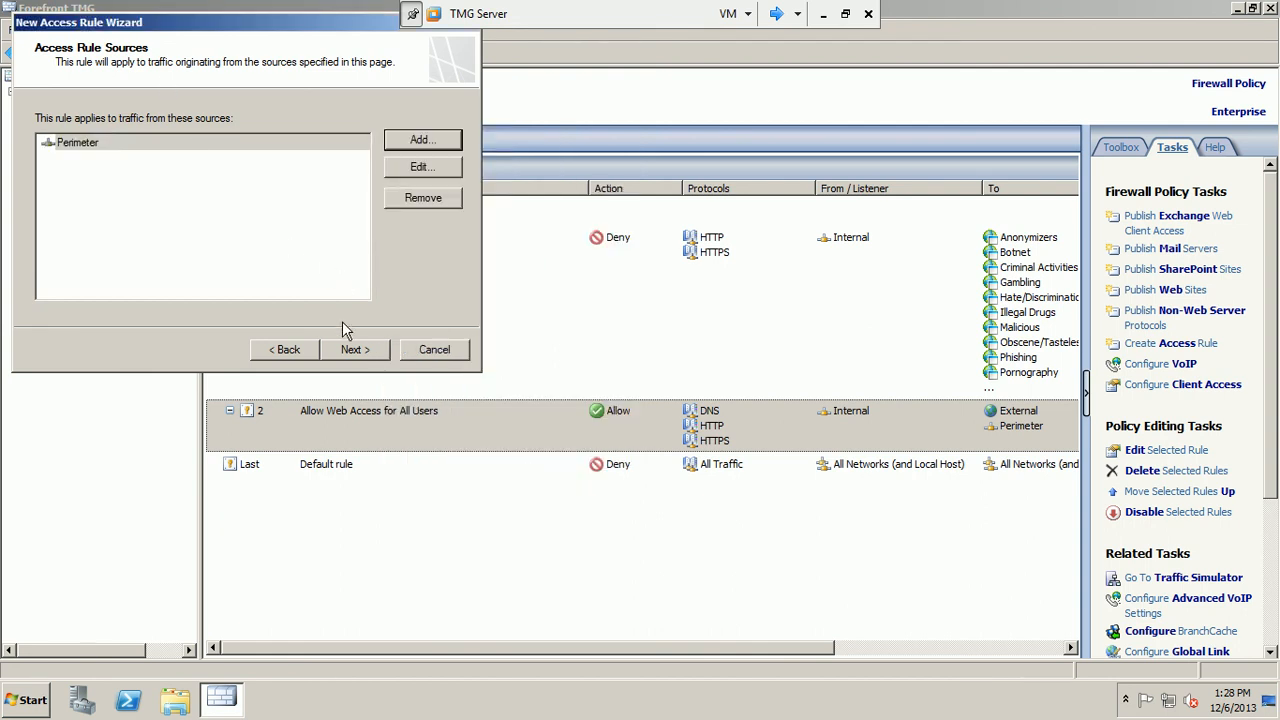
left_click(353, 354)
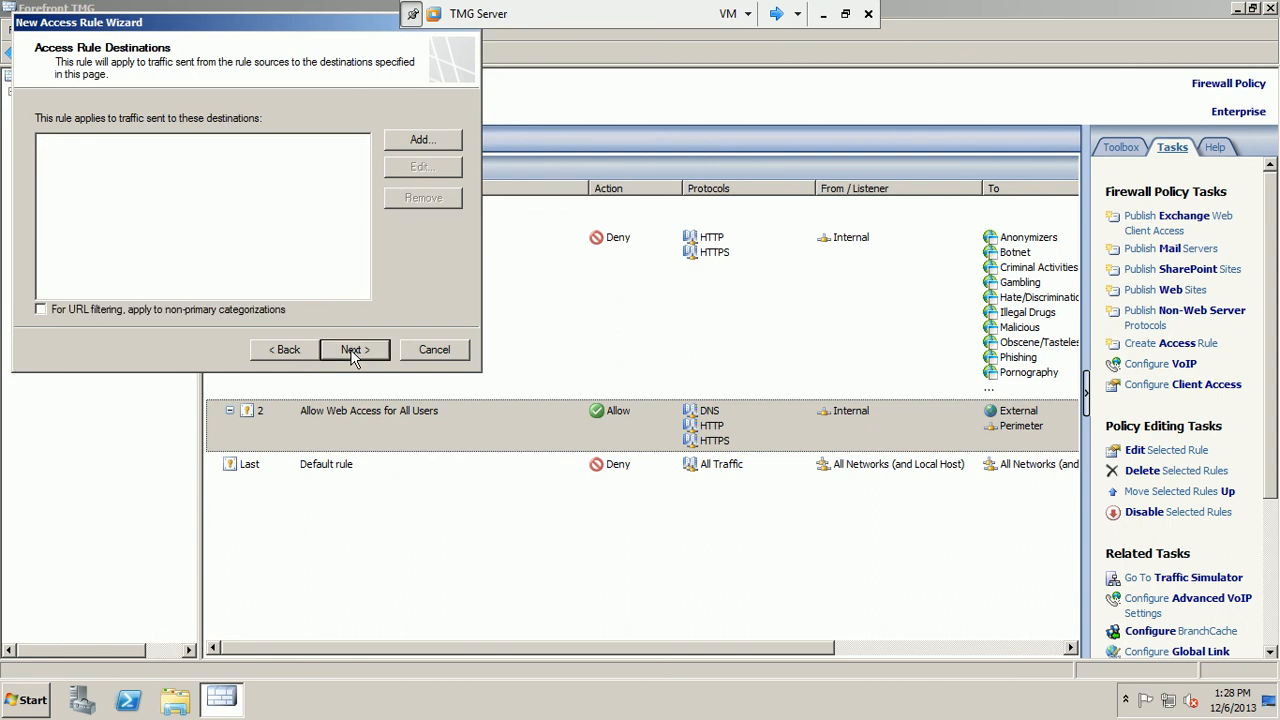
Add the Internal network as the traffic destination of the new access rule.
left_click(420, 157)
left_click(408, 181)
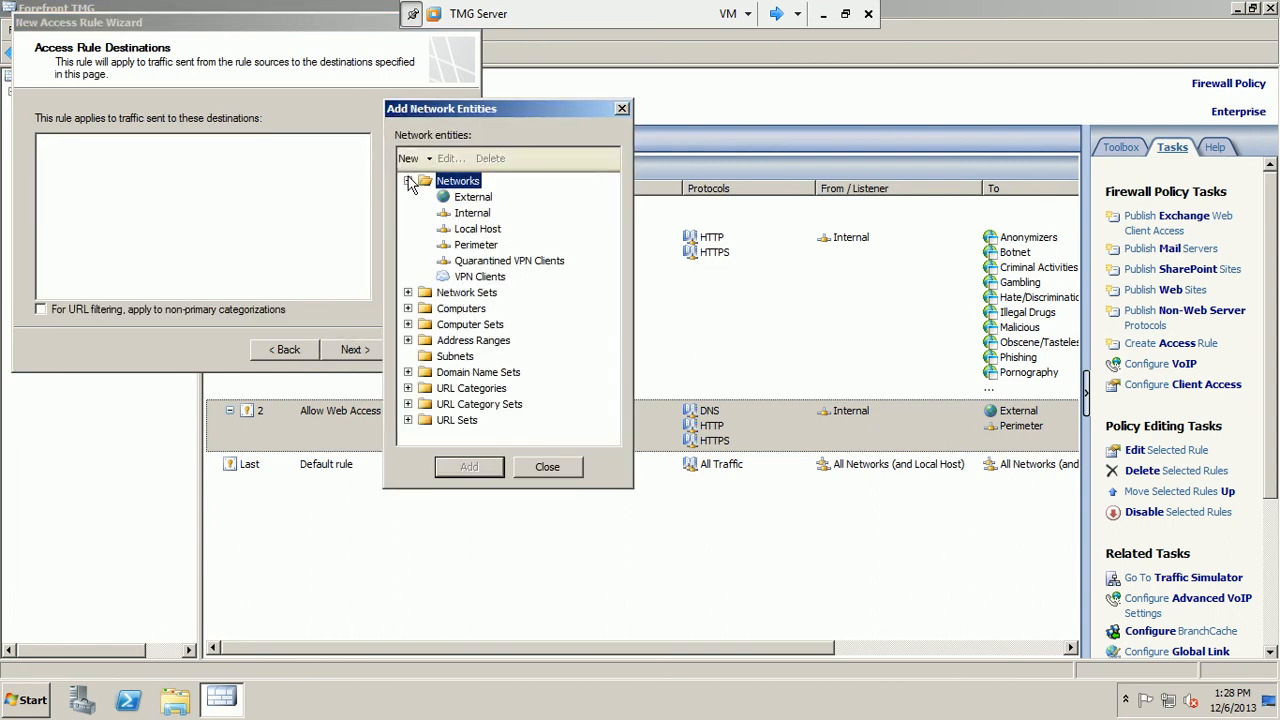
left_click(468, 215)
left_click(473, 467)
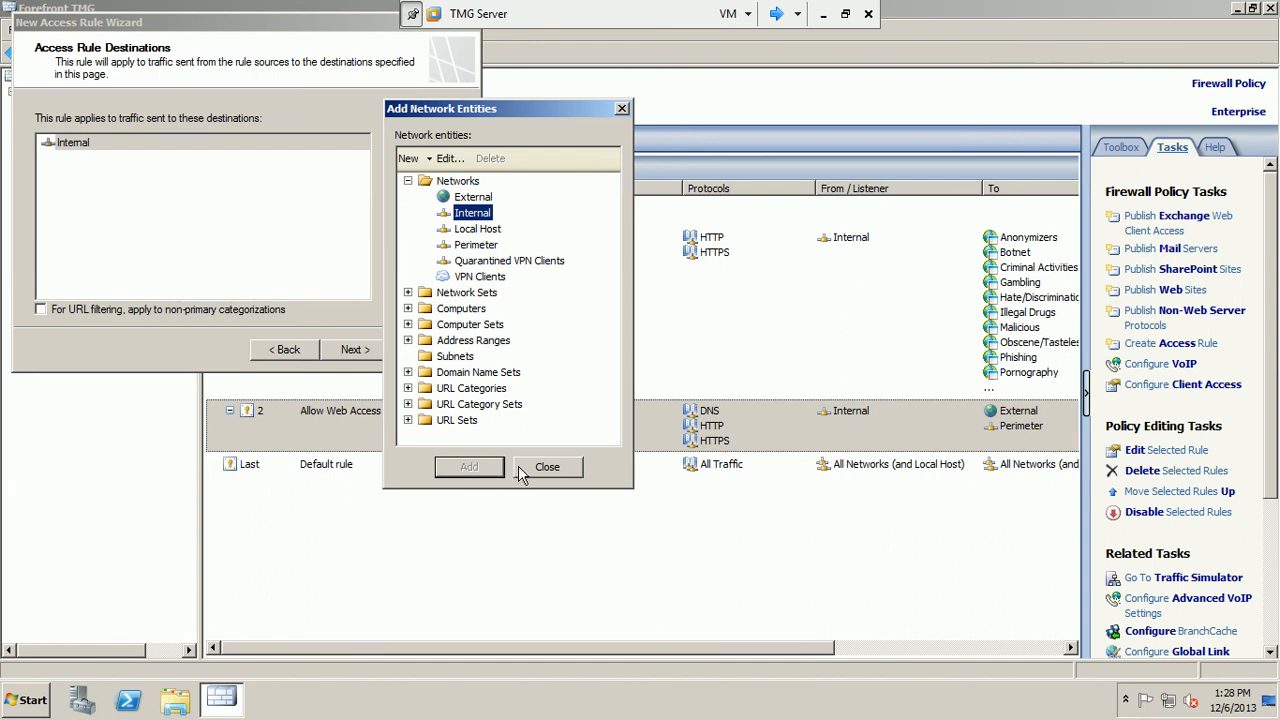
left_click(520, 468)
left_click(353, 352)
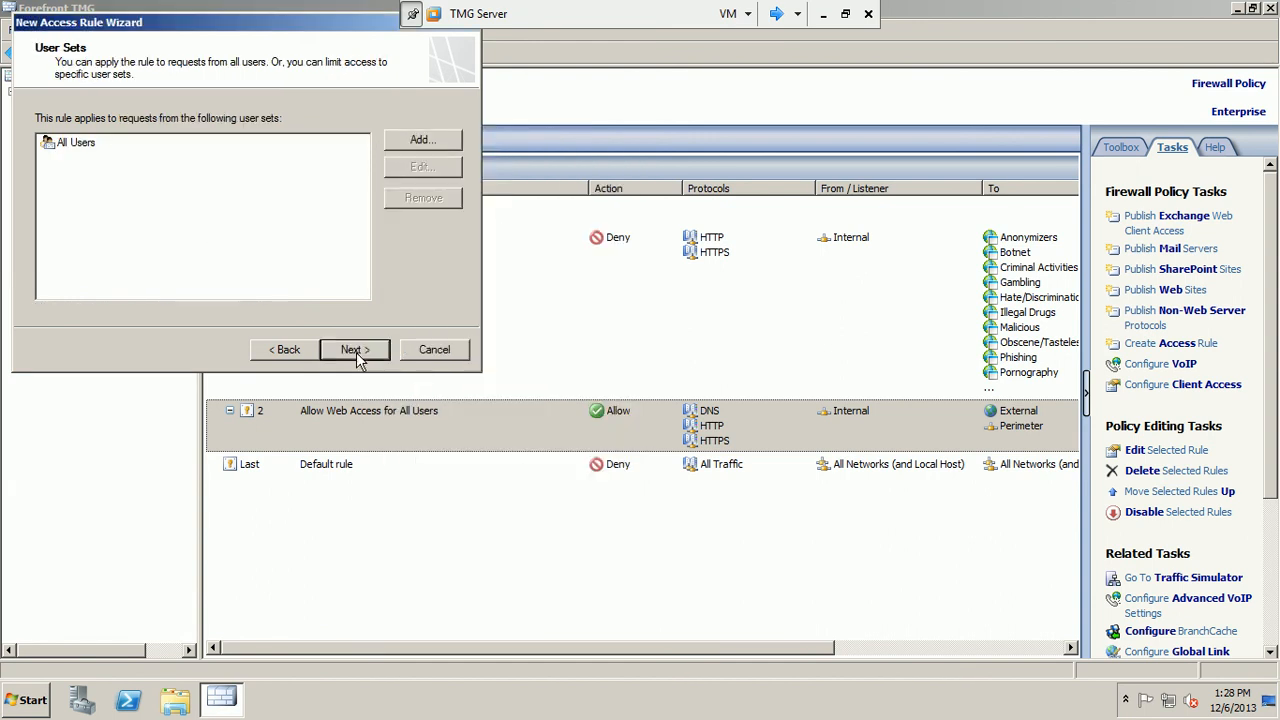
Complete the new access rule for all users and apply the configuration with the change description "Allowing DNS to DMZ".
left_click(355, 352)
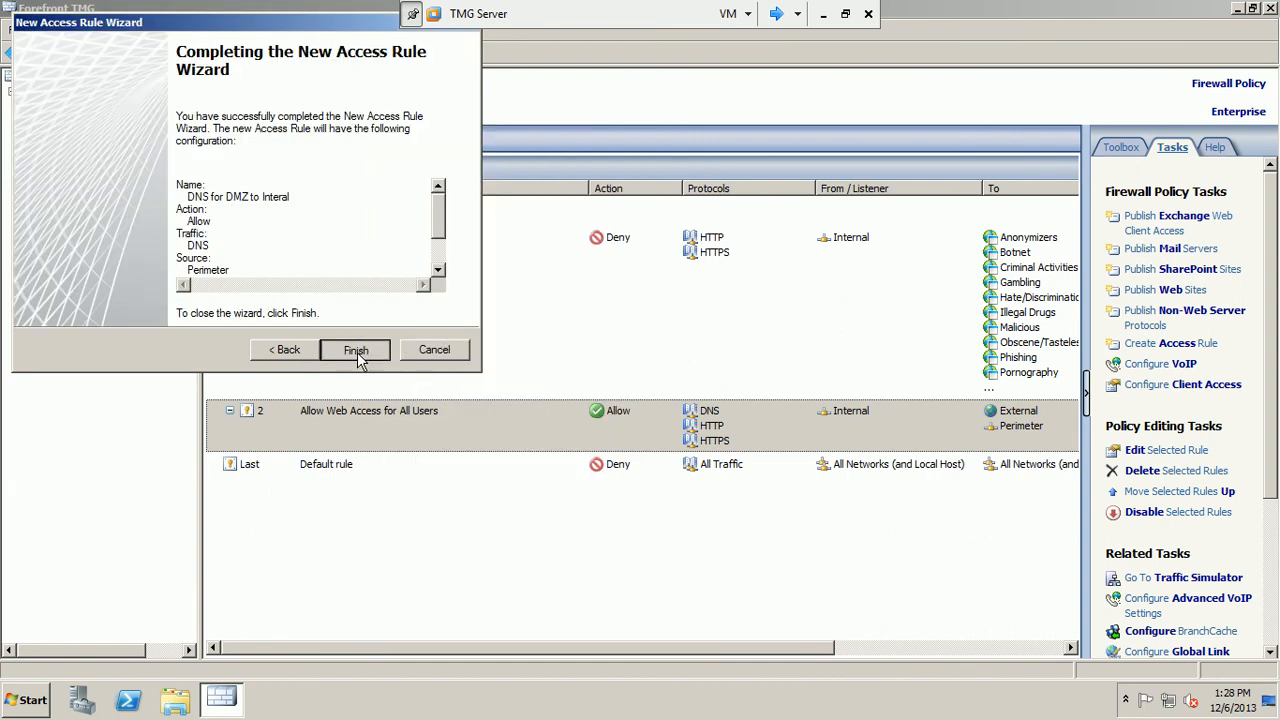
left_click(355, 350)
left_click(273, 146)
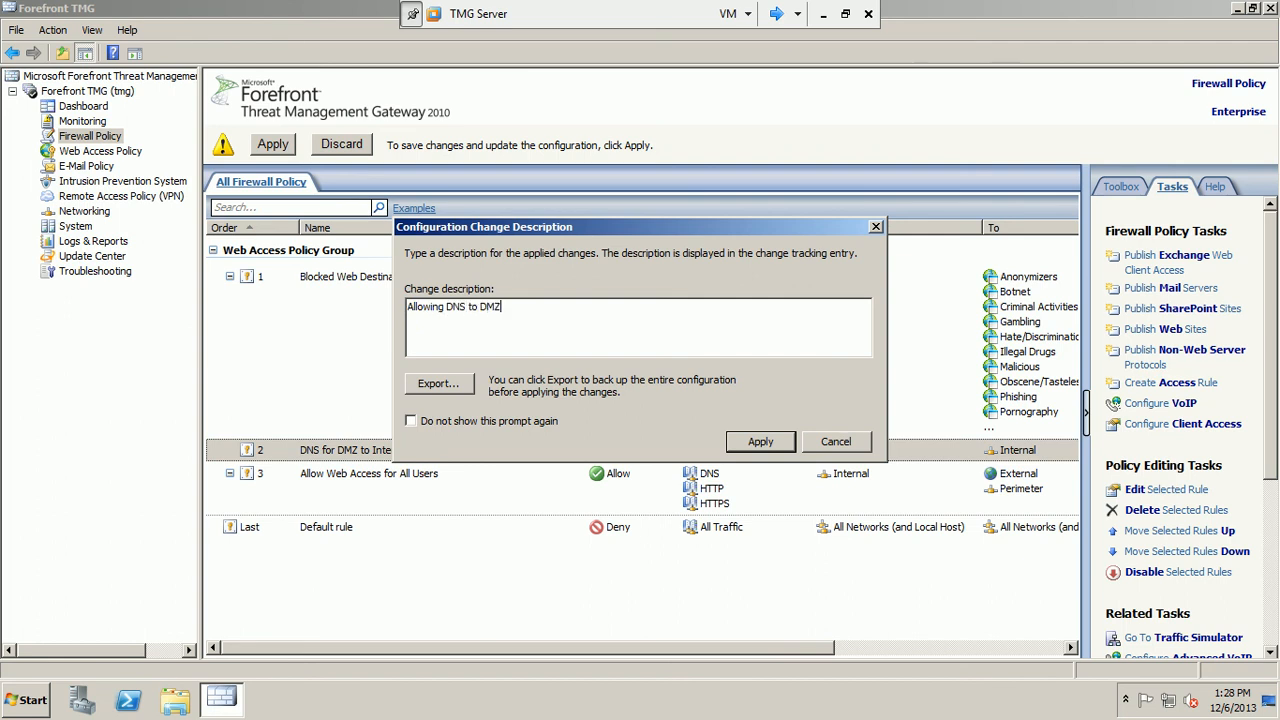
left_click(755, 445)
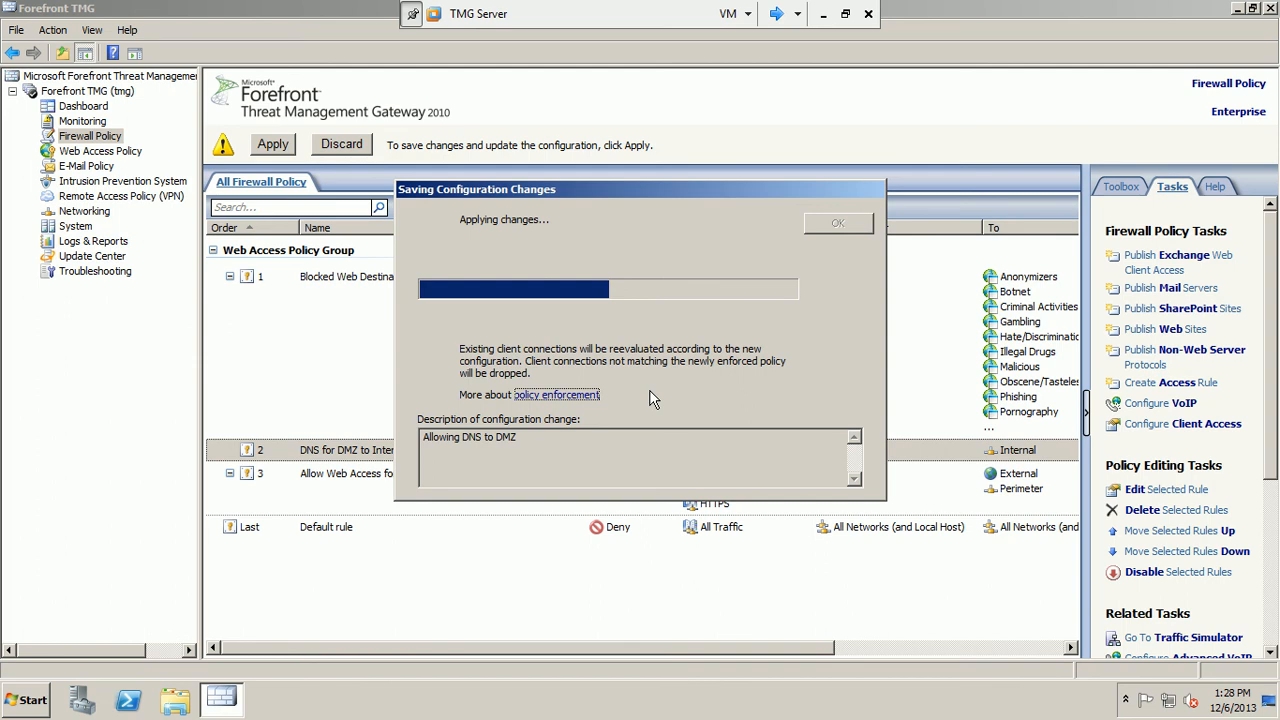
left_click(829, 227)
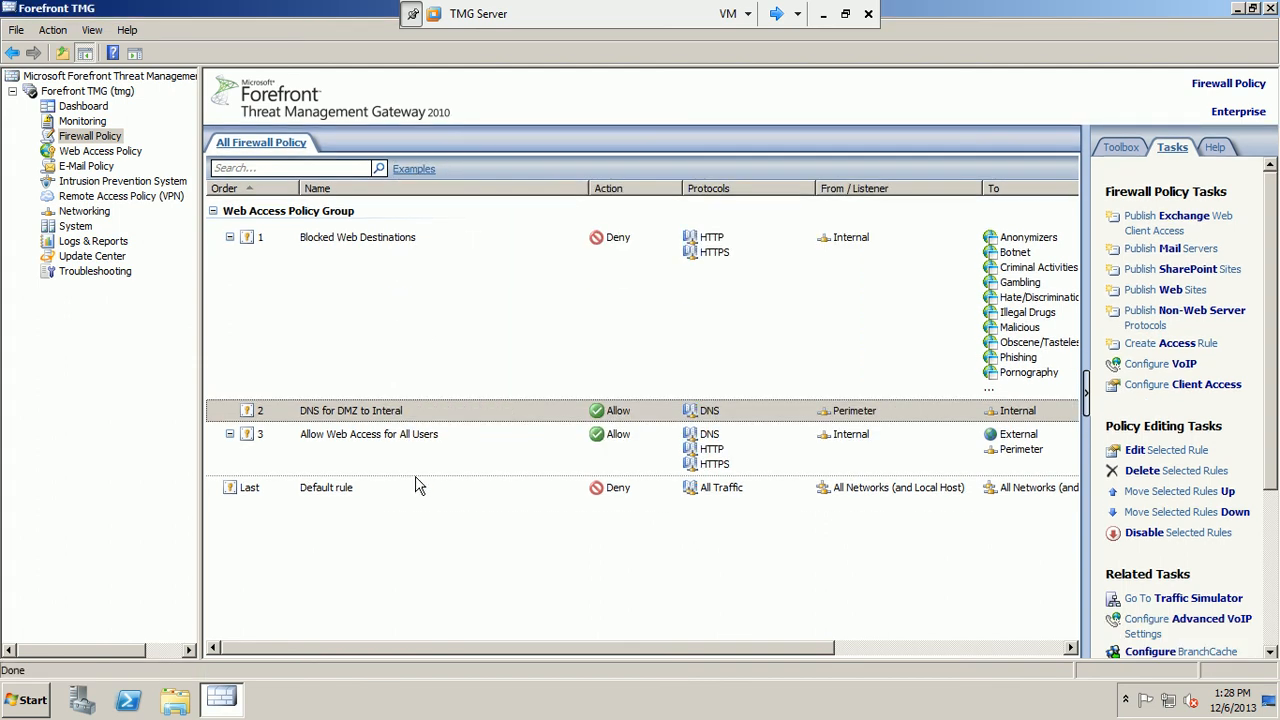
Ungroup the DNS for DMZ to Interal rule from the Web Access Policy Group and apply the change without a description.
right_click(425, 411)
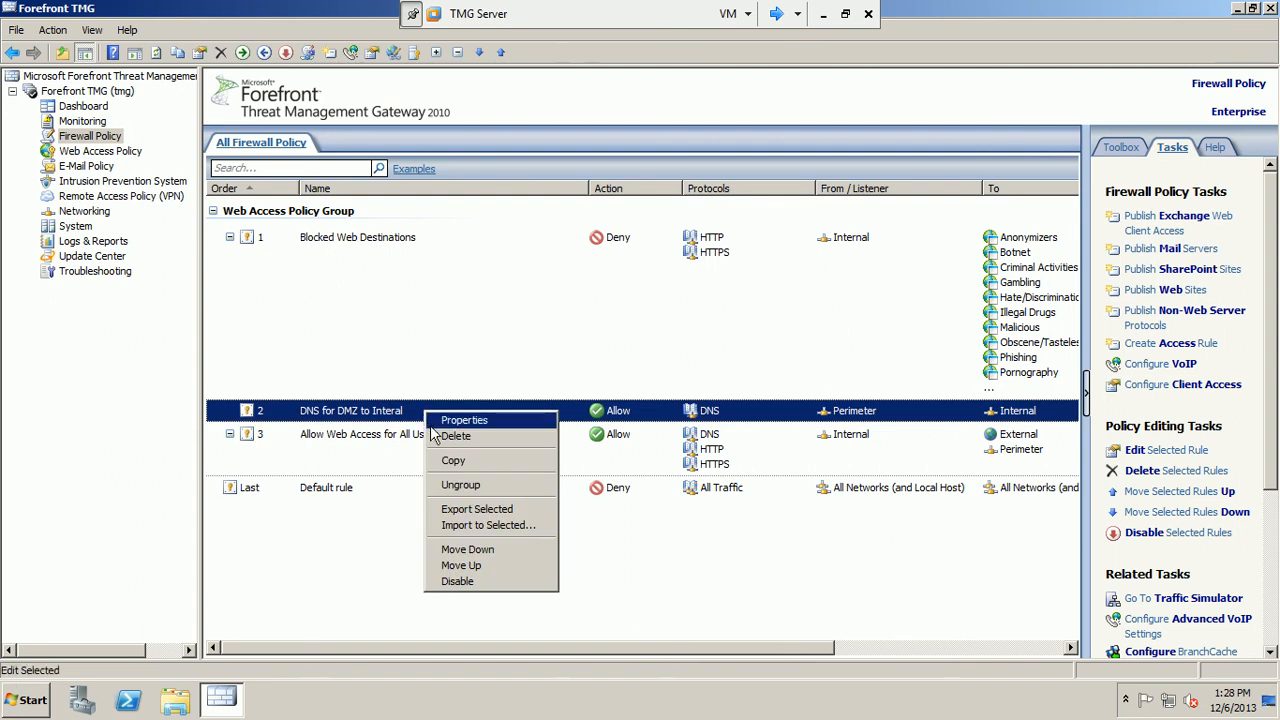
left_click(379, 453, "ctrl")
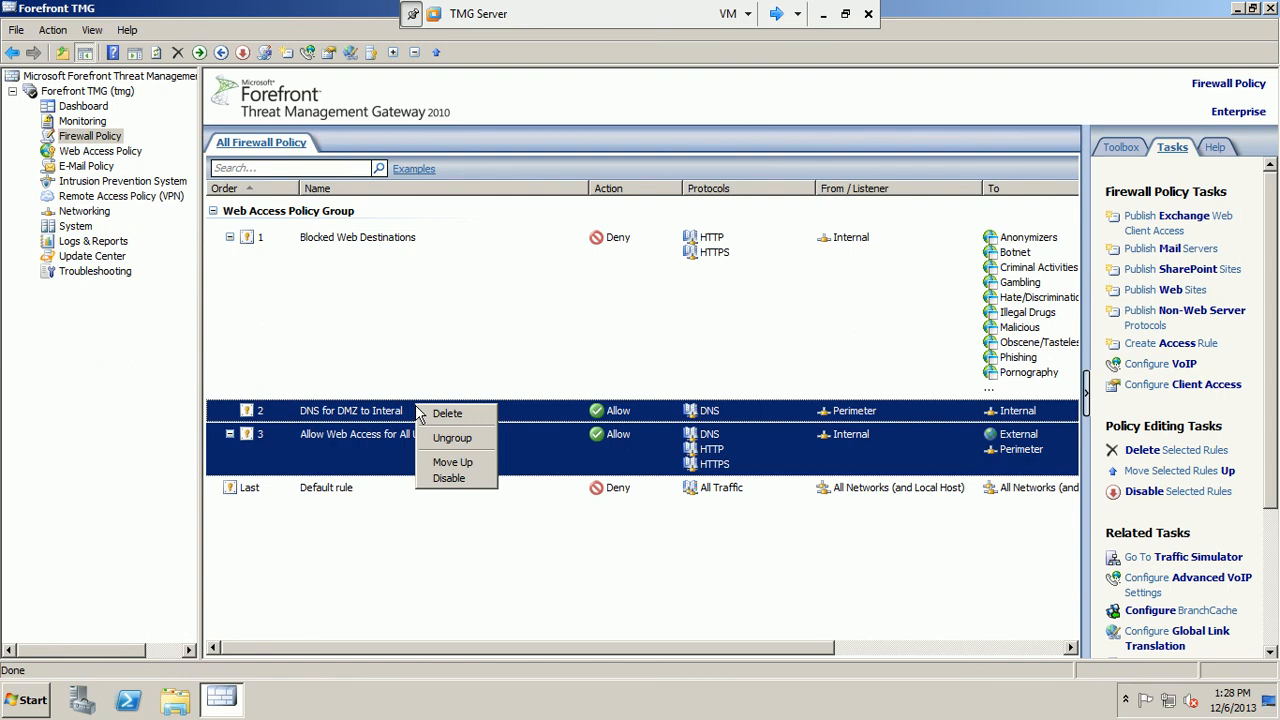
left_click(401, 418)
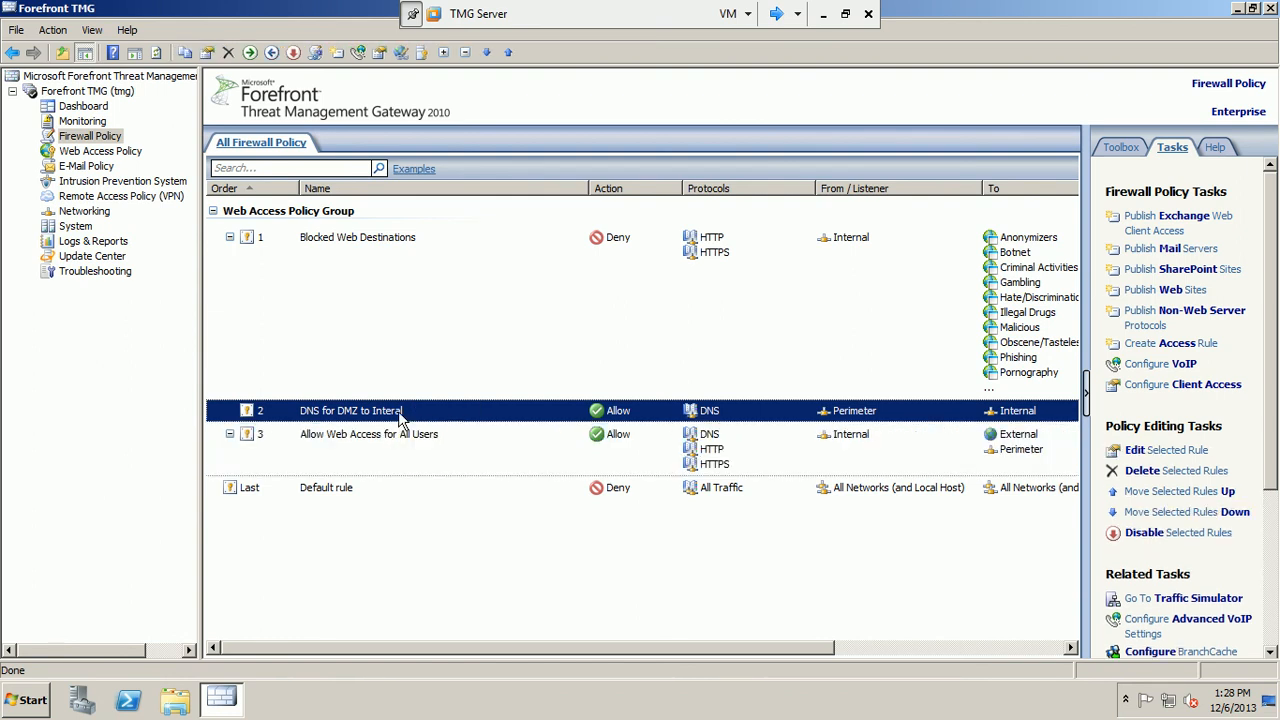
right_click(399, 417)
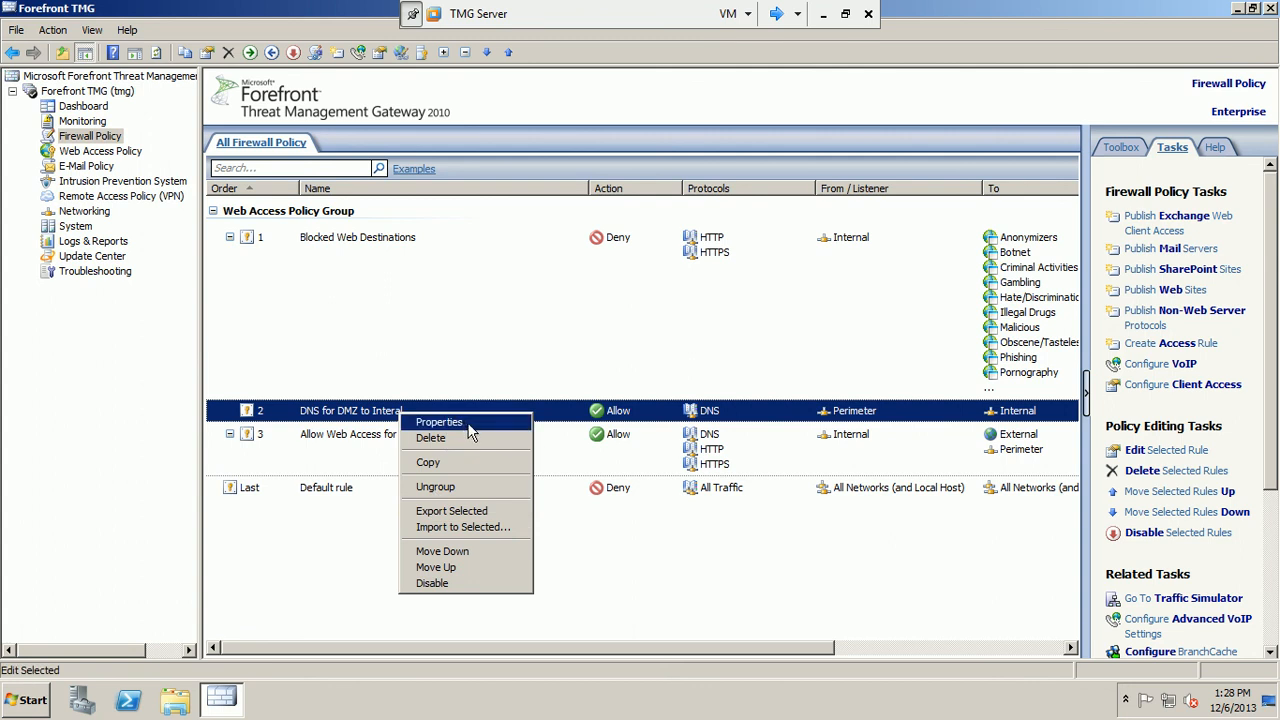
left_click(368, 421)
right_click(374, 415)
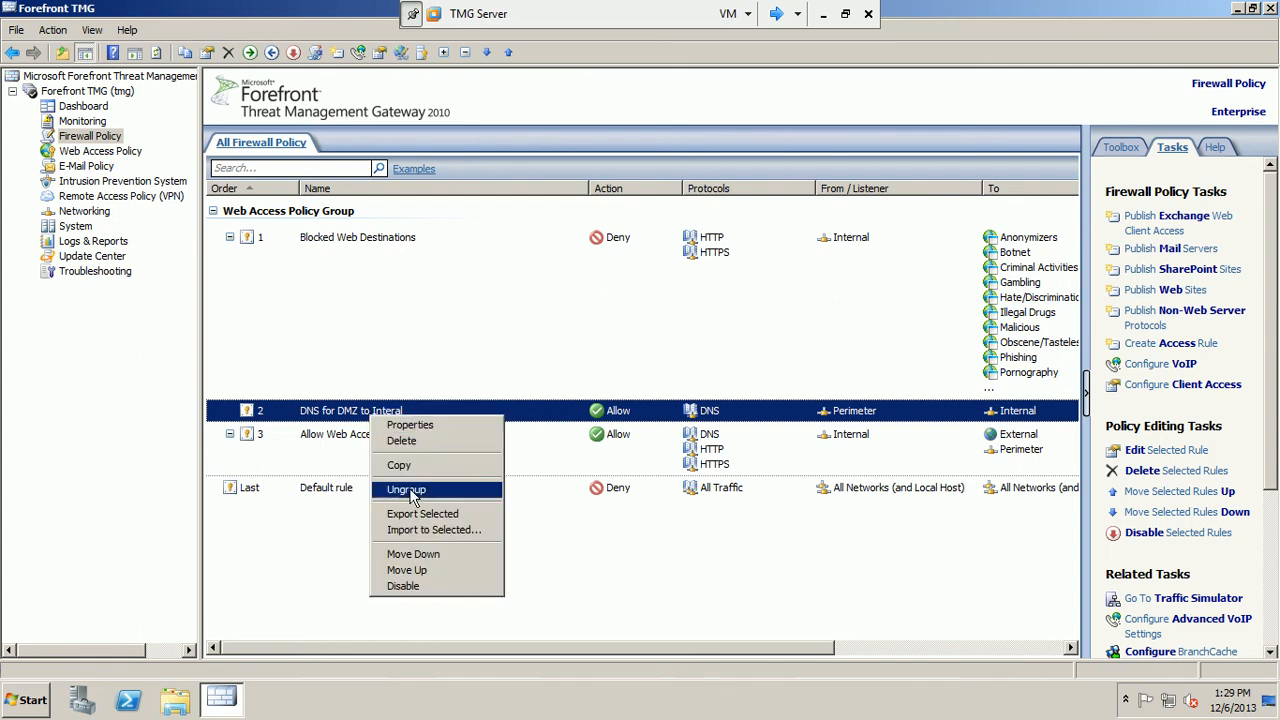
left_click(414, 490)
left_click(271, 150)
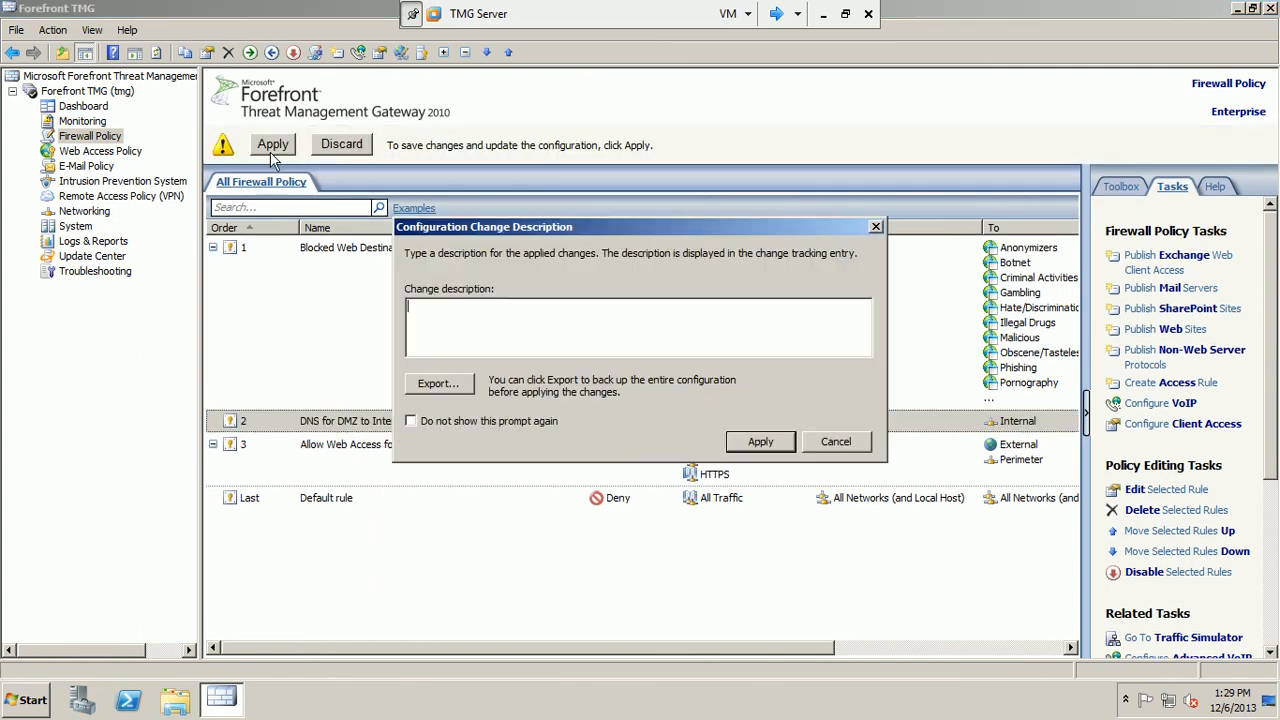
left_click(772, 445)
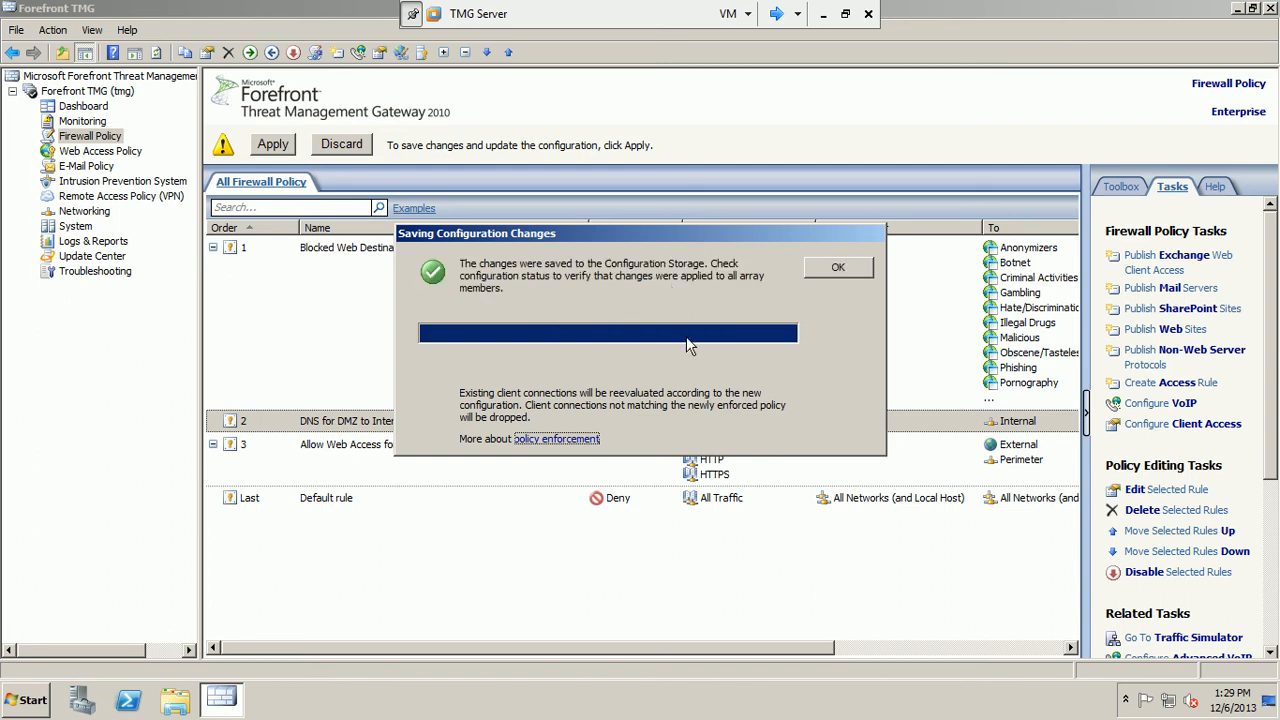
left_click(838, 267)
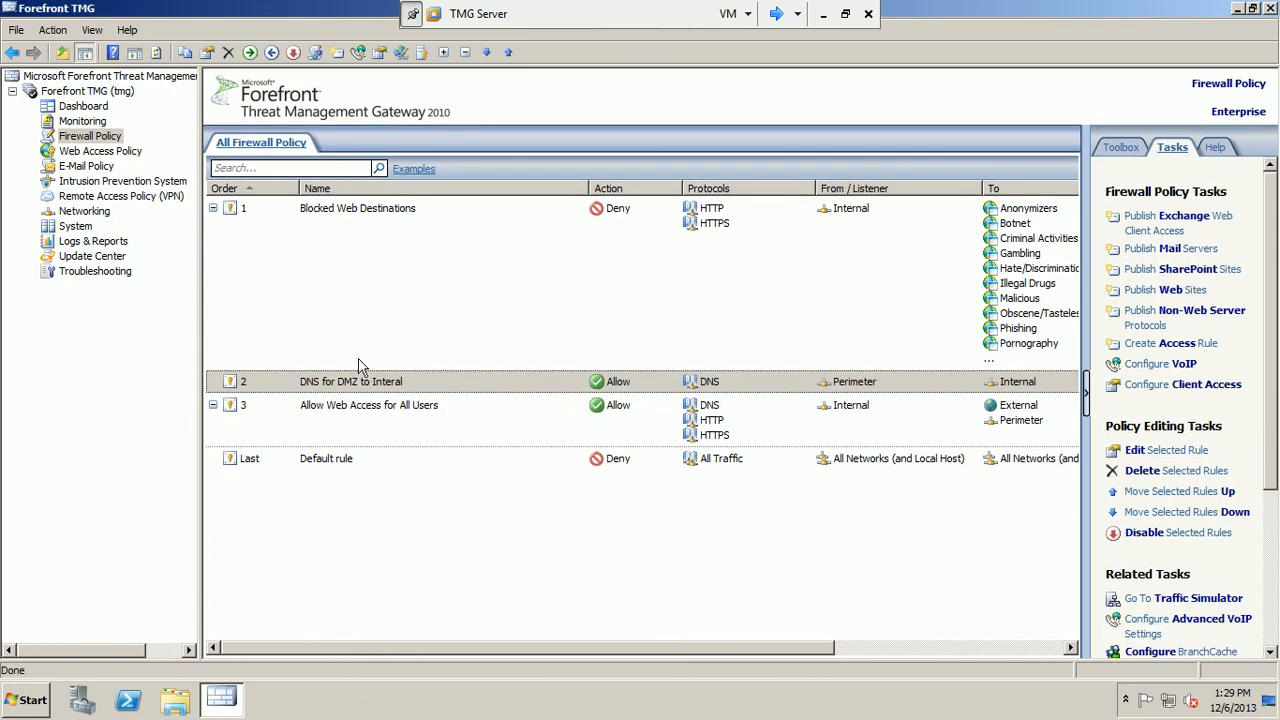
left_click(422, 387)
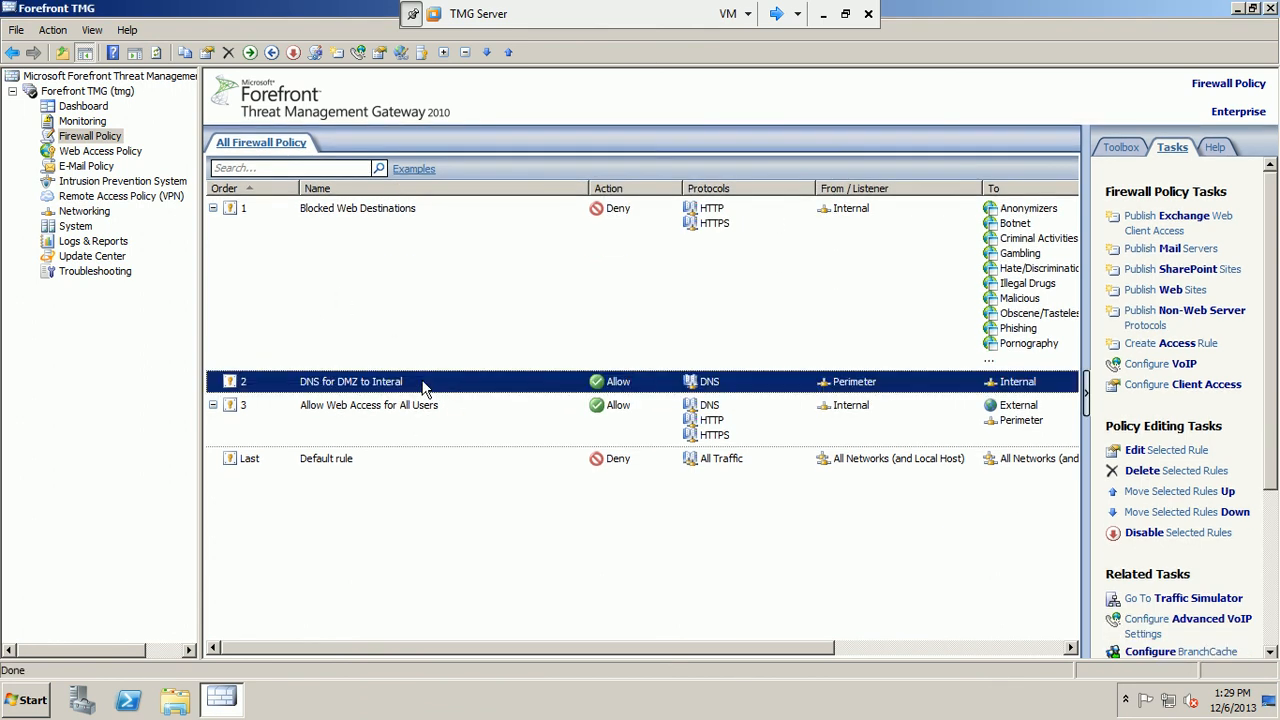
right_click(424, 387)
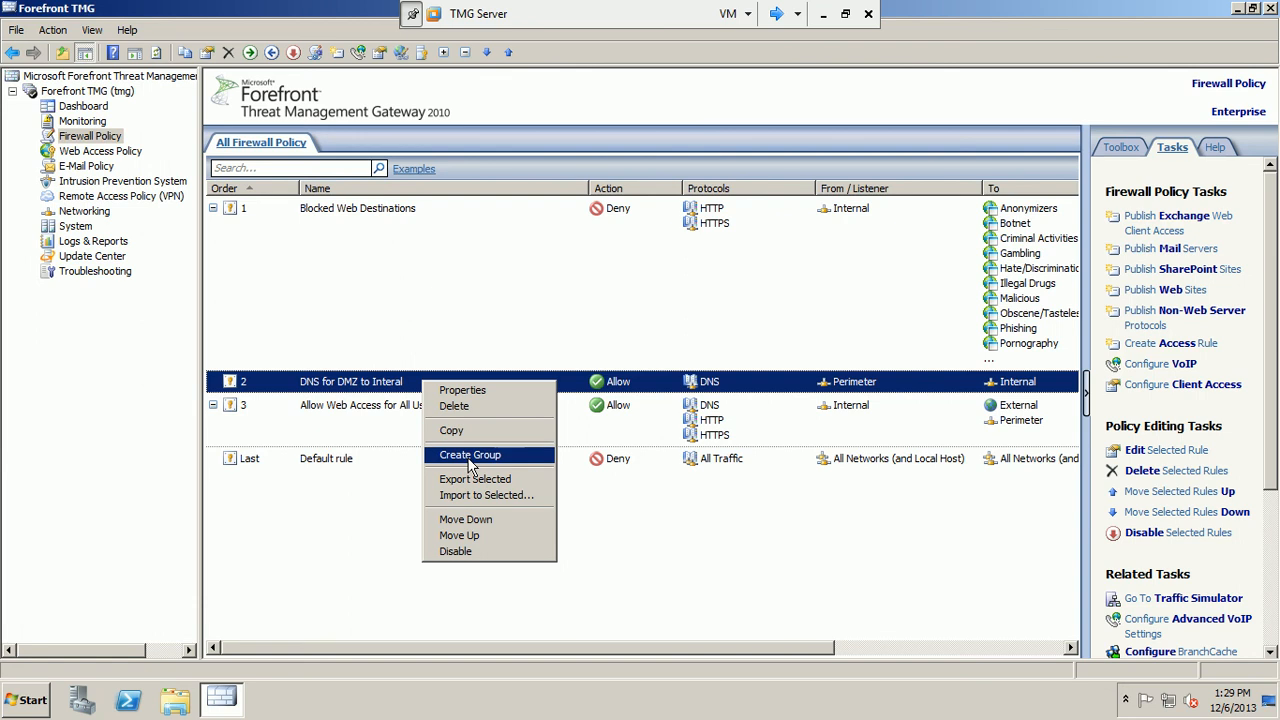
left_click(410, 434)
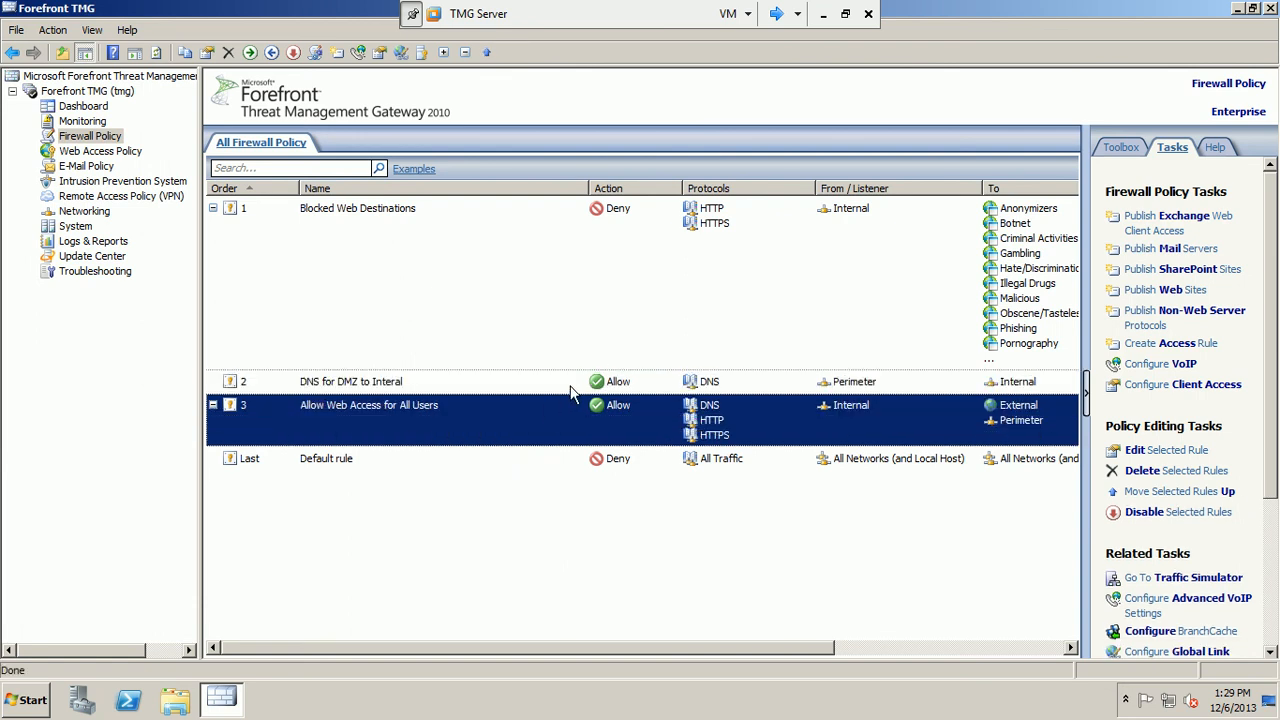
Show the system policy rules and search the firewall policy for DNS.
left_click(299, 168)
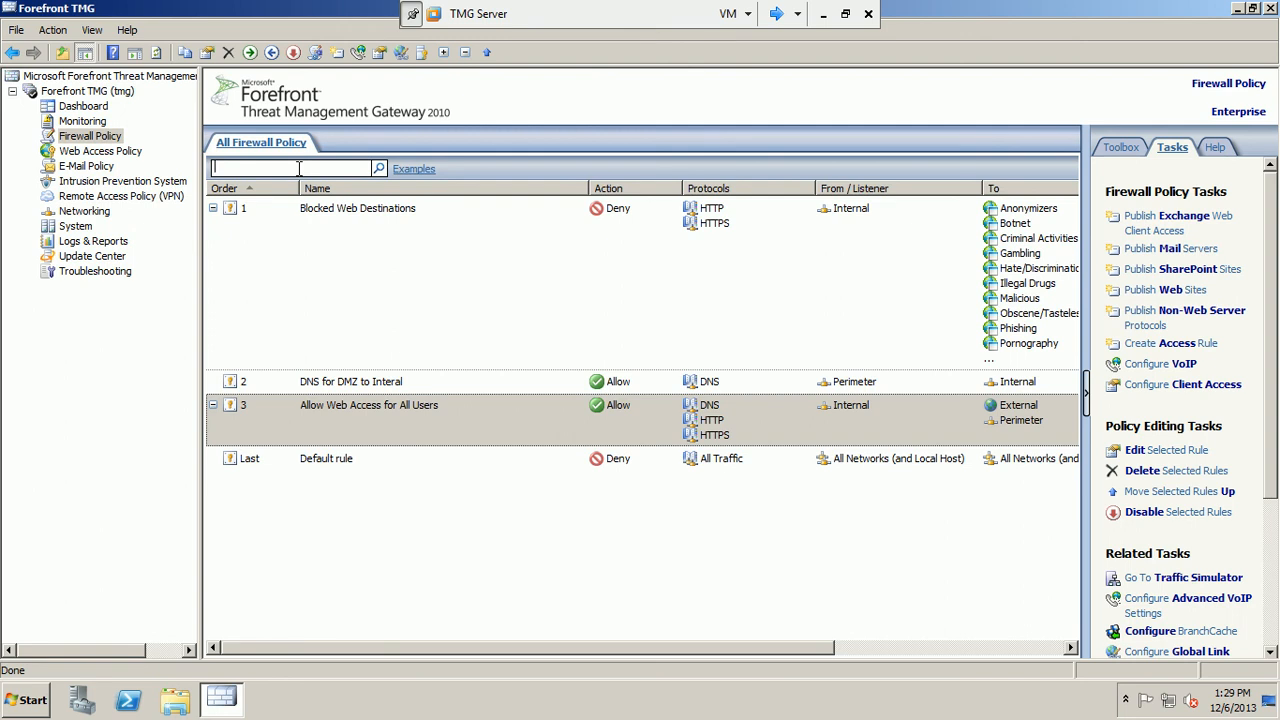
left_click_drag(1270, 497, 1269, 643)
left_click(1204, 605)
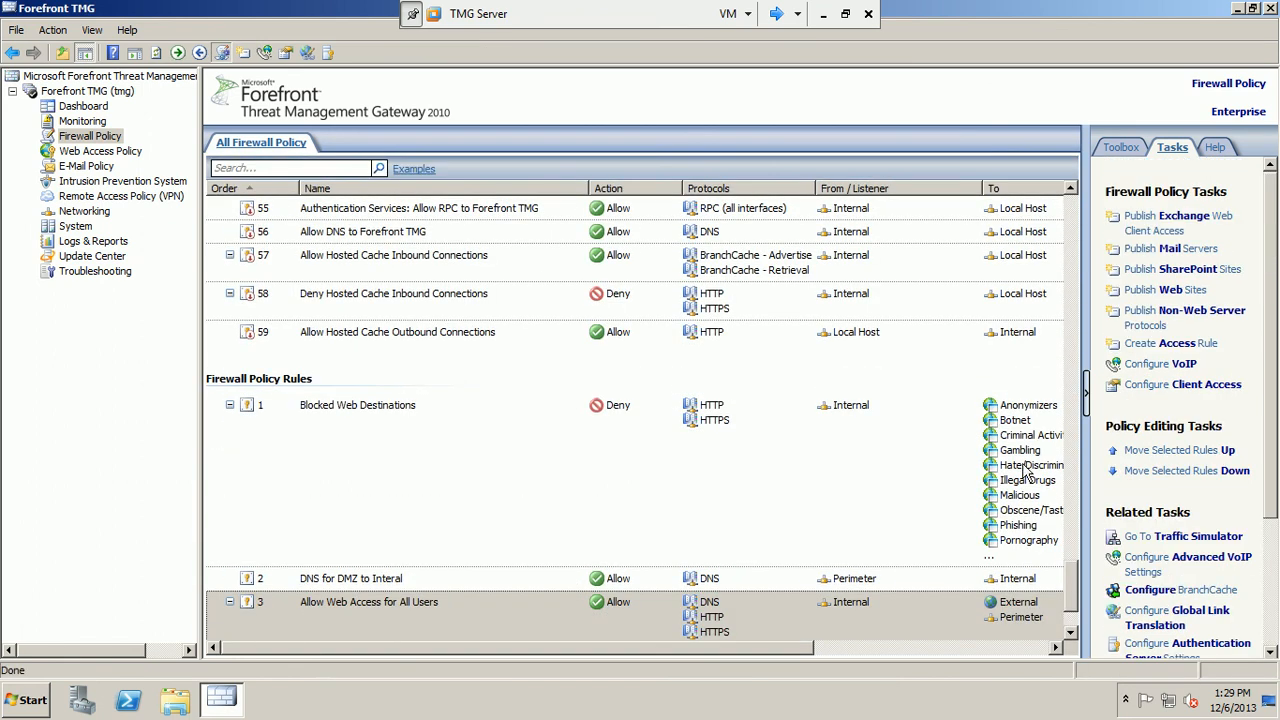
left_click_drag(1071, 597, 1076, 279)
left_click(317, 167)
type("DNS")
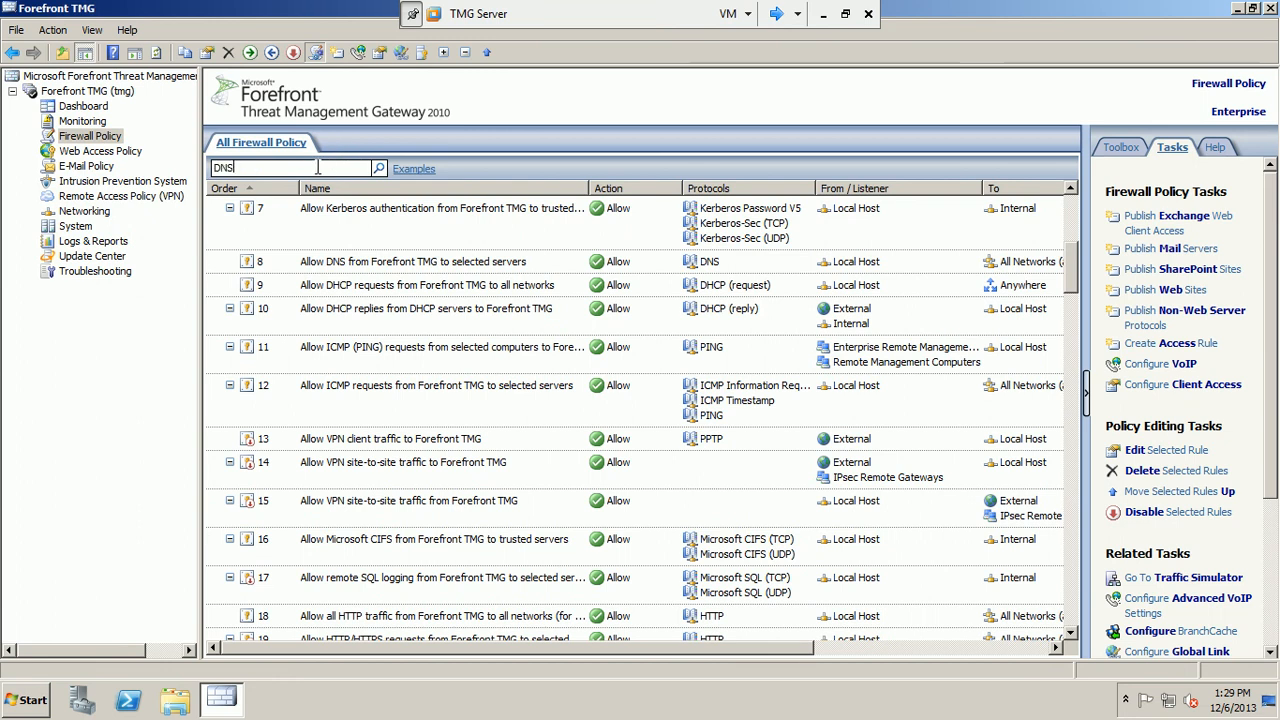
key("Return")
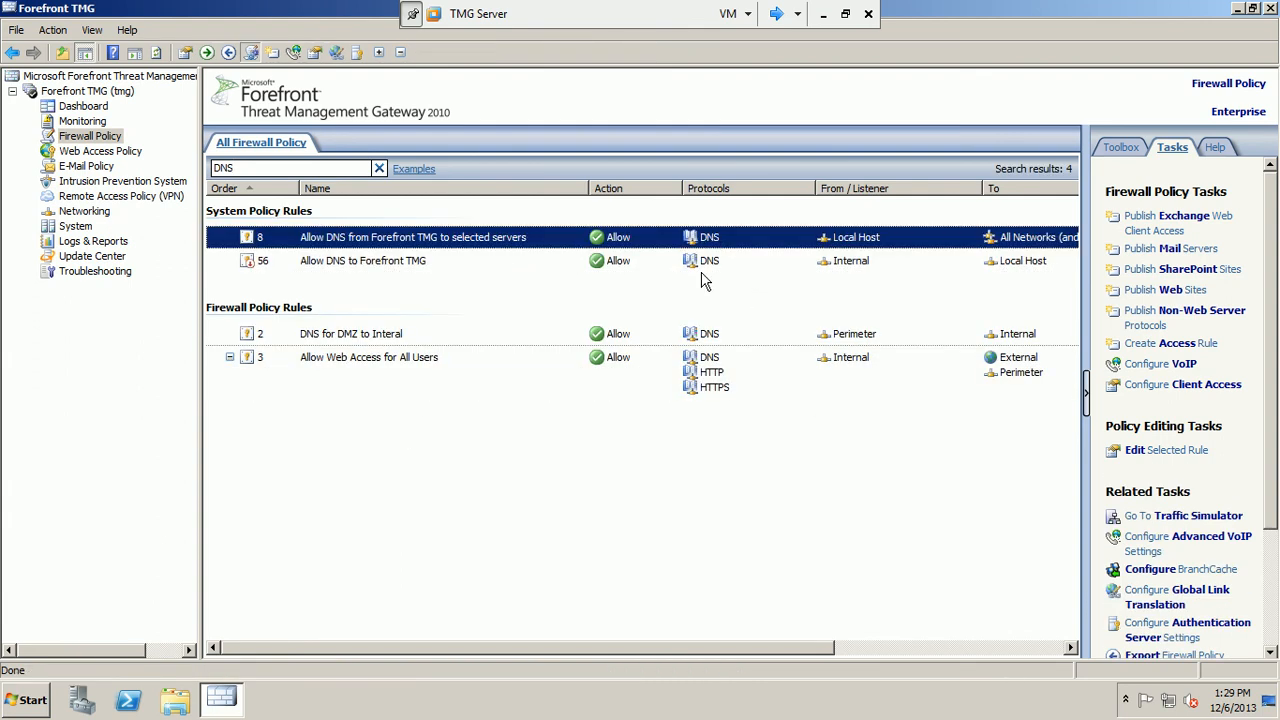
left_click(637, 369)
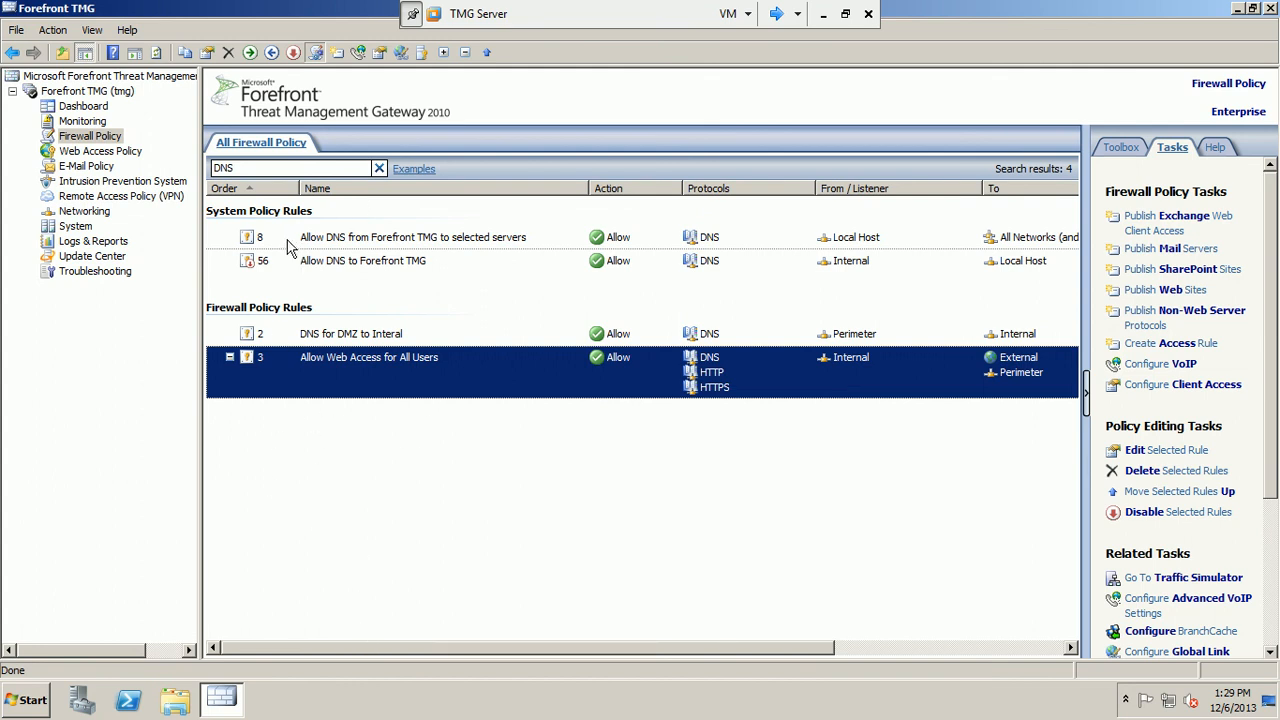
Hide the system policy rules from the firewall policy list.
left_click(250, 168)
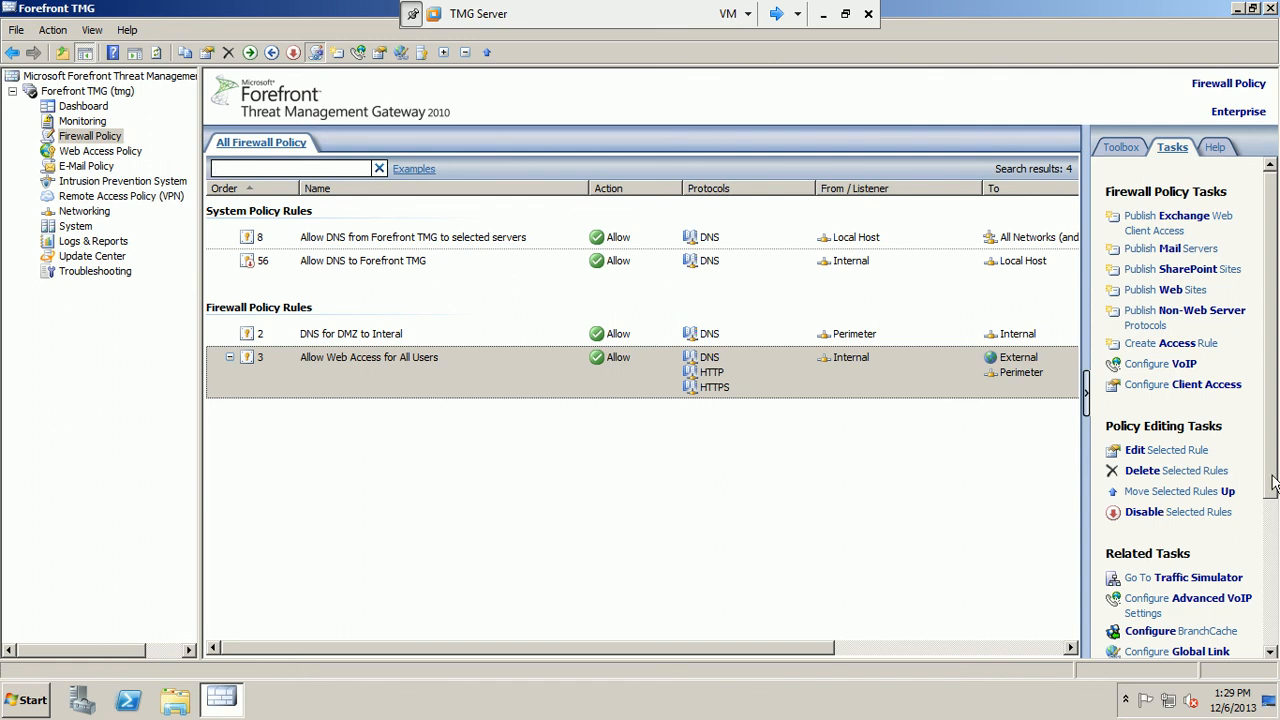
left_click_drag(1274, 483, 1274, 628)
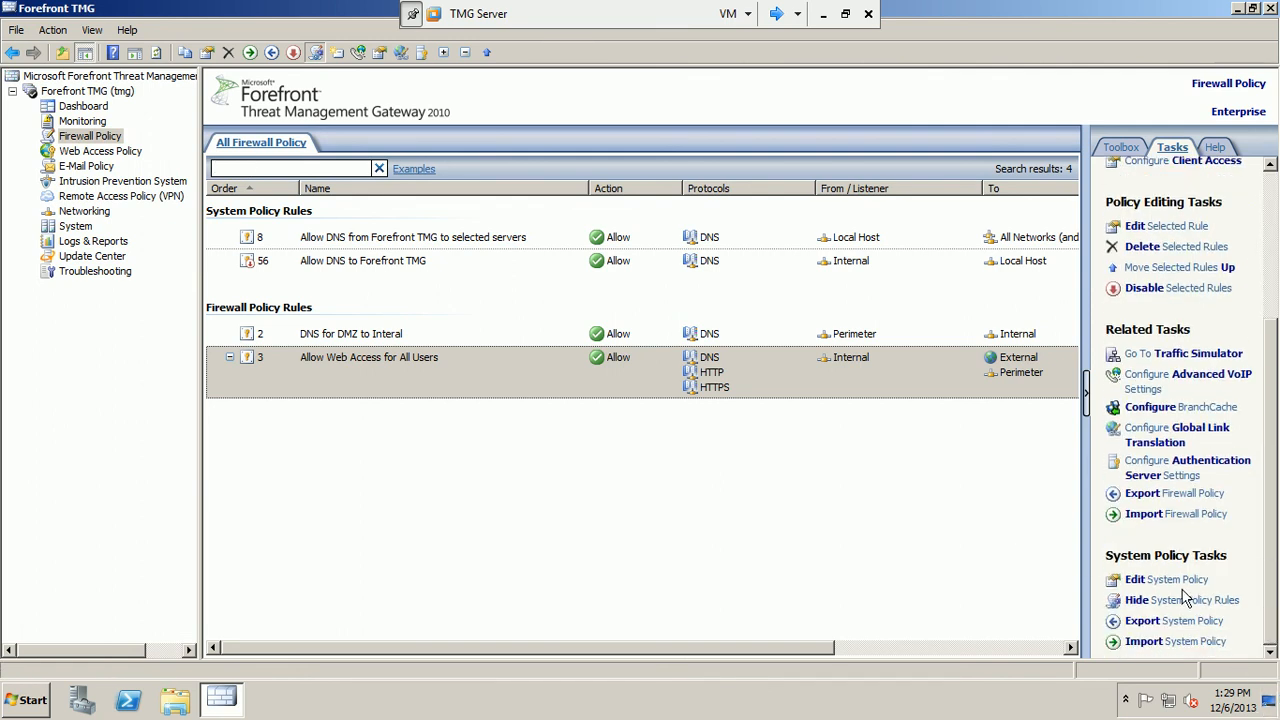
left_click(1176, 600)
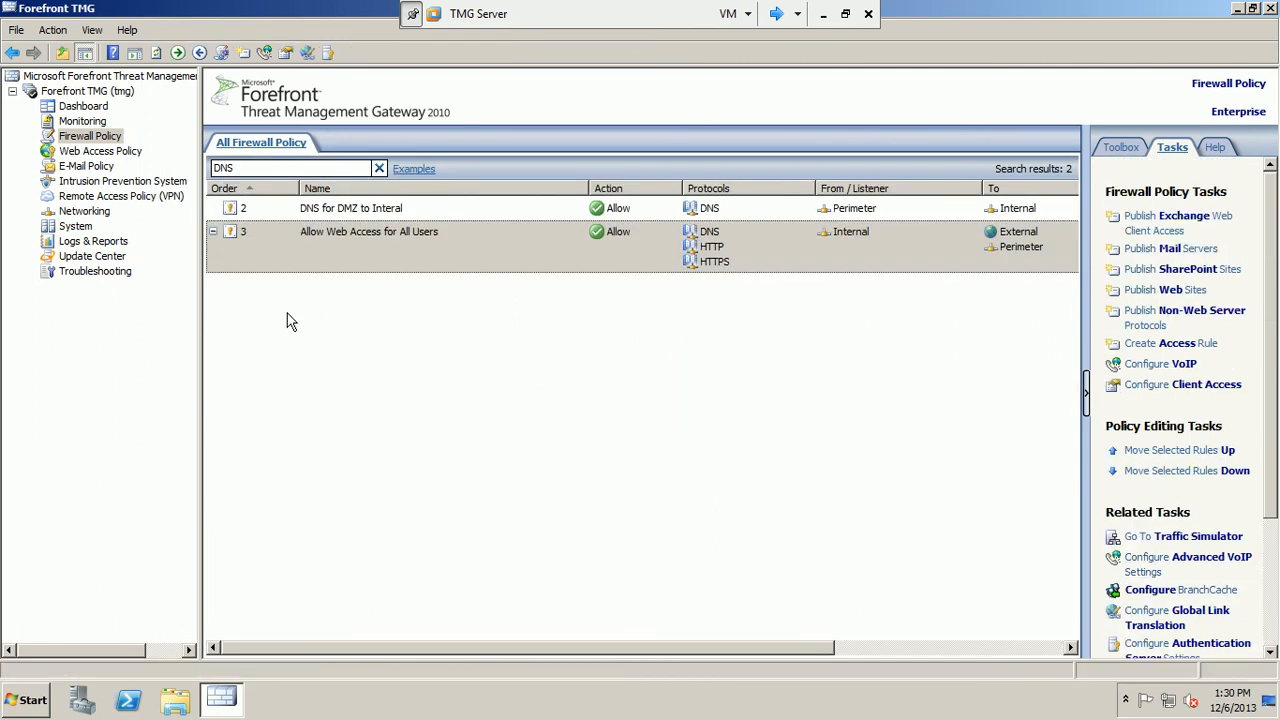
Review the logging and reporting views under Logs & Reports, plus the Web Access Policy settings.
left_click(95, 241)
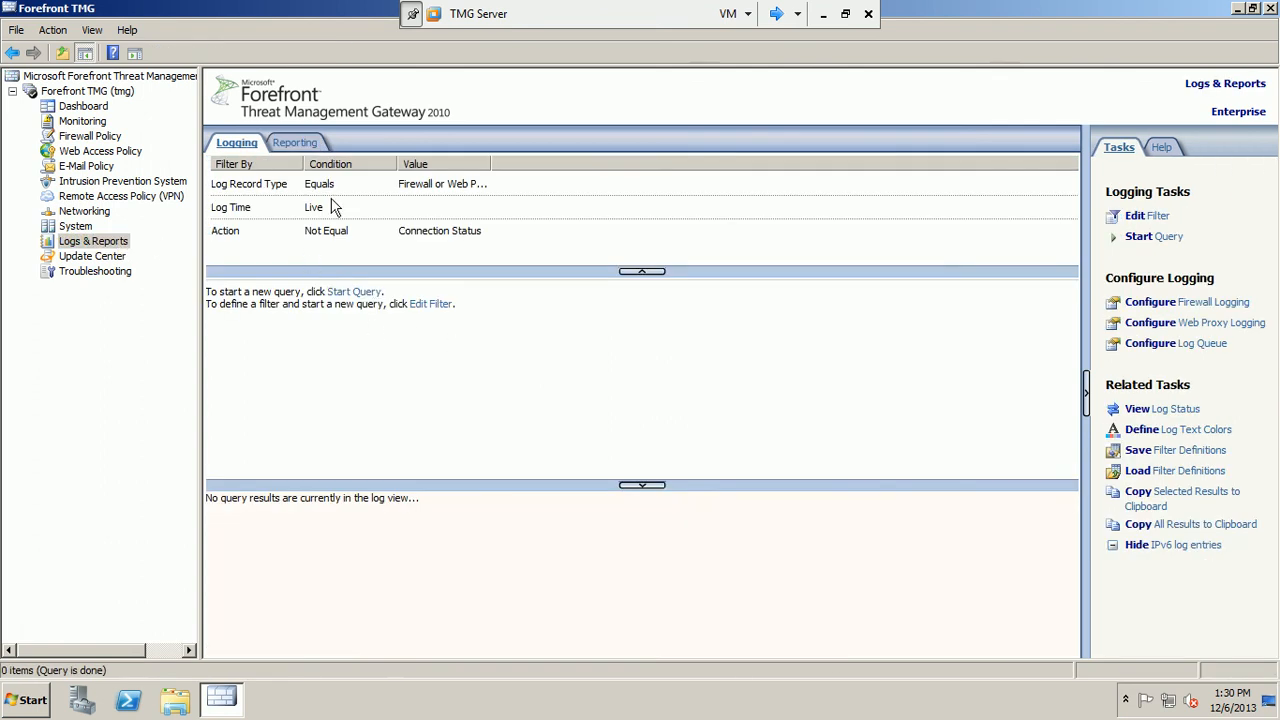
left_click(298, 146)
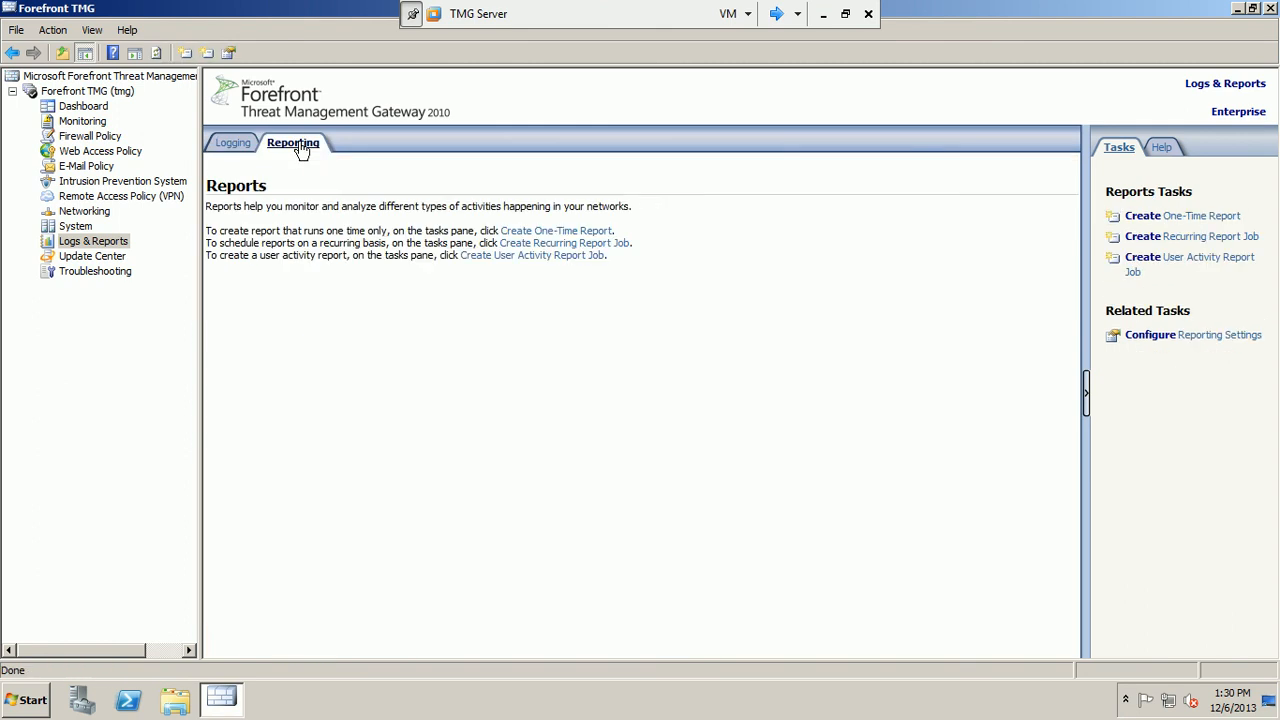
left_click(236, 144)
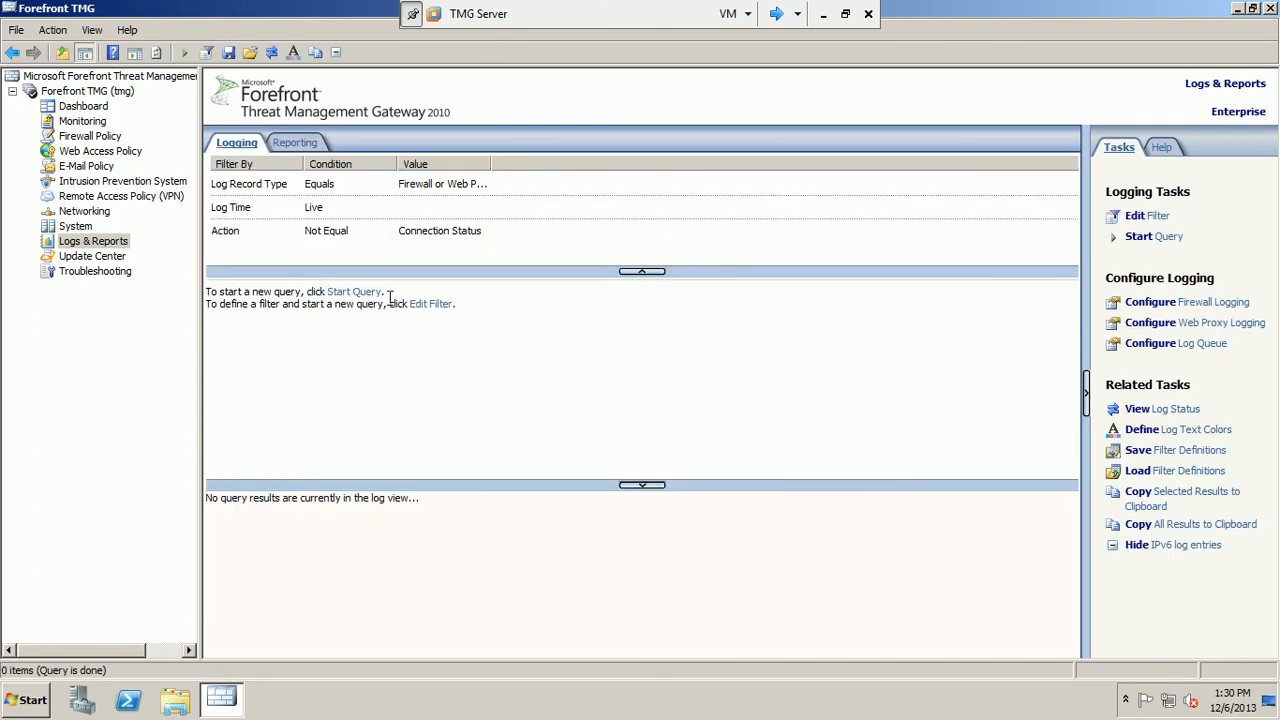
left_click(100, 151)
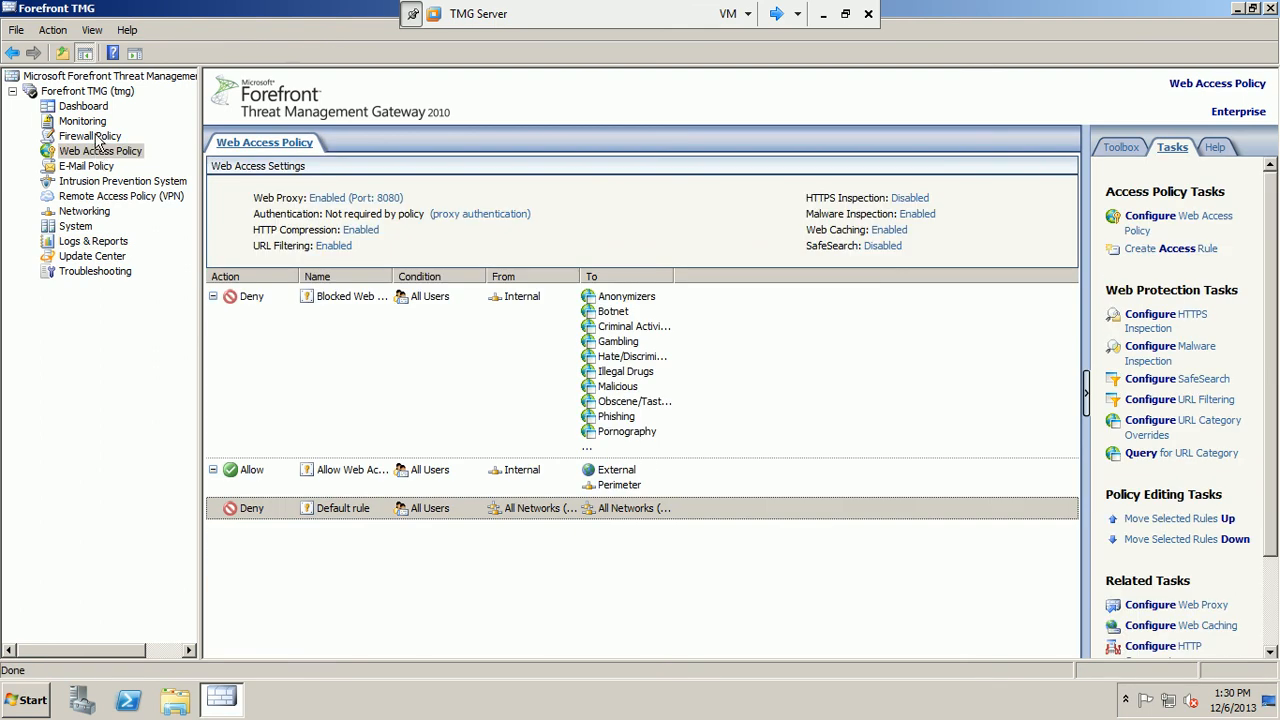
Open the Internal network's properties and examine its Forefront TMG Client and Web Proxy settings, including the HTTP port.
left_click(88, 212)
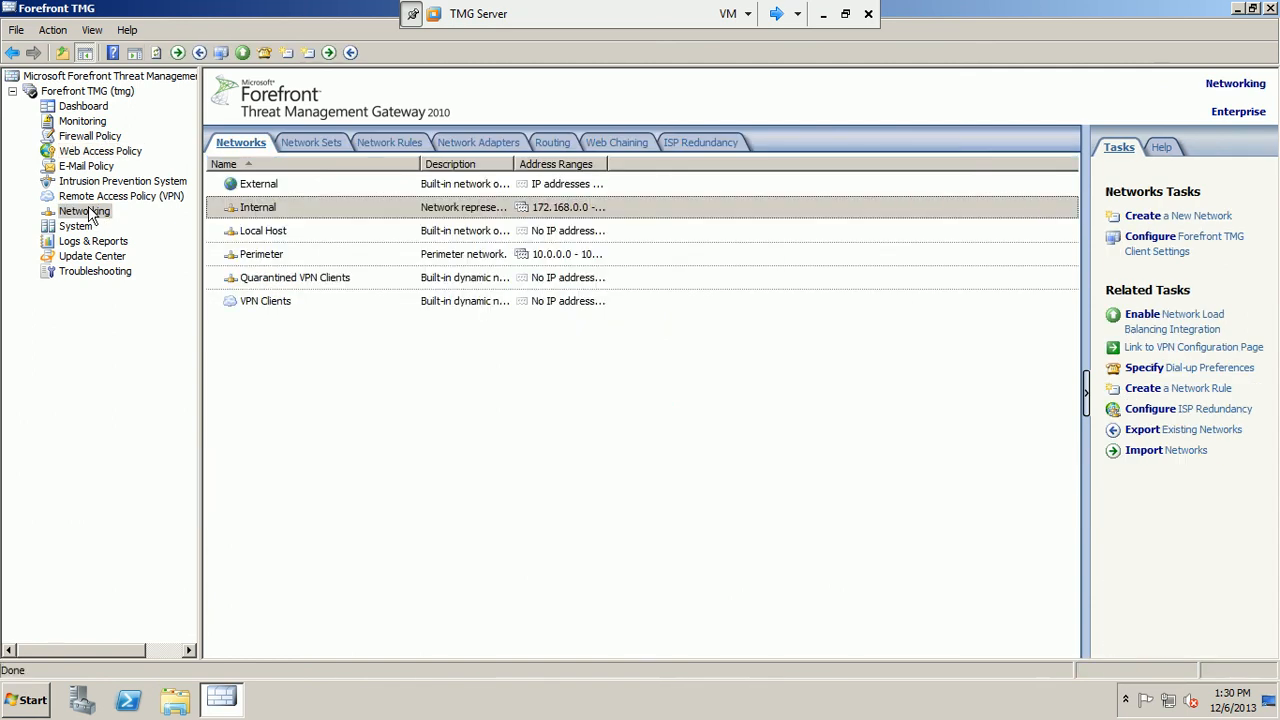
double_click(264, 208)
left_click(515, 153)
left_click(594, 178)
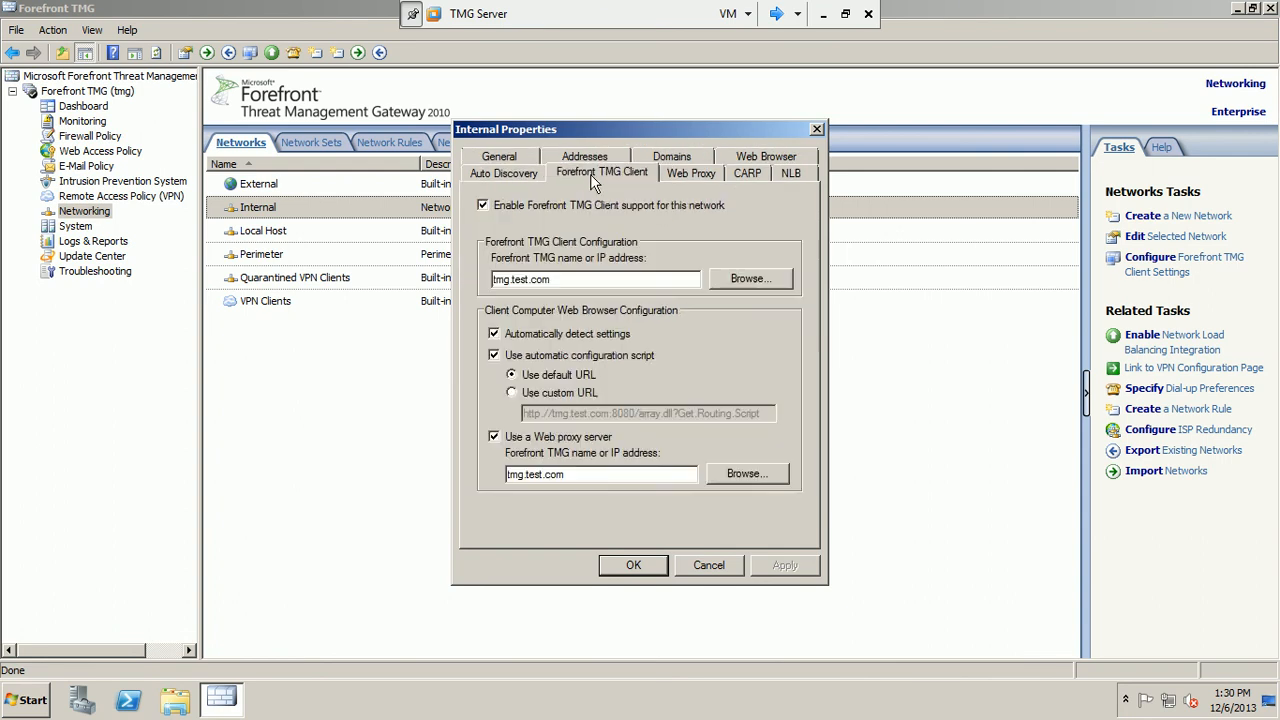
left_click(686, 175)
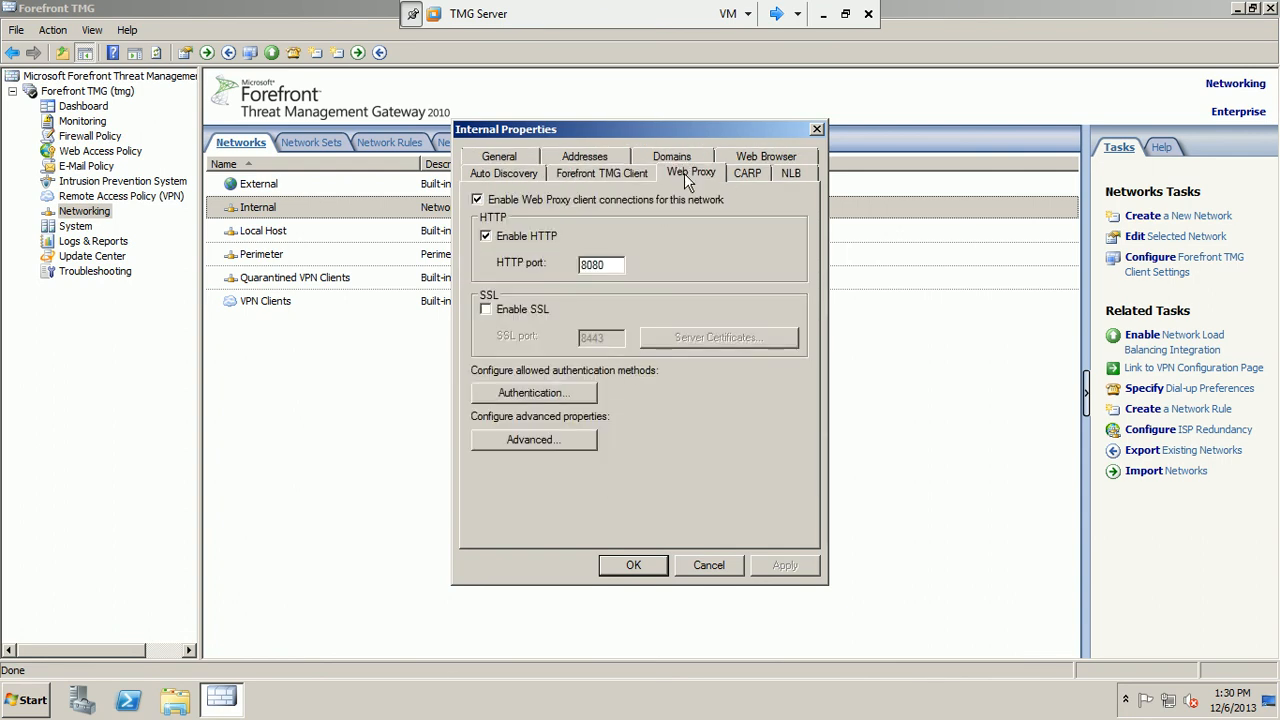
left_click(609, 265)
Examine the Internal network's CARP, NLB, Web Browser direct access and Domains settings.
left_click(757, 179)
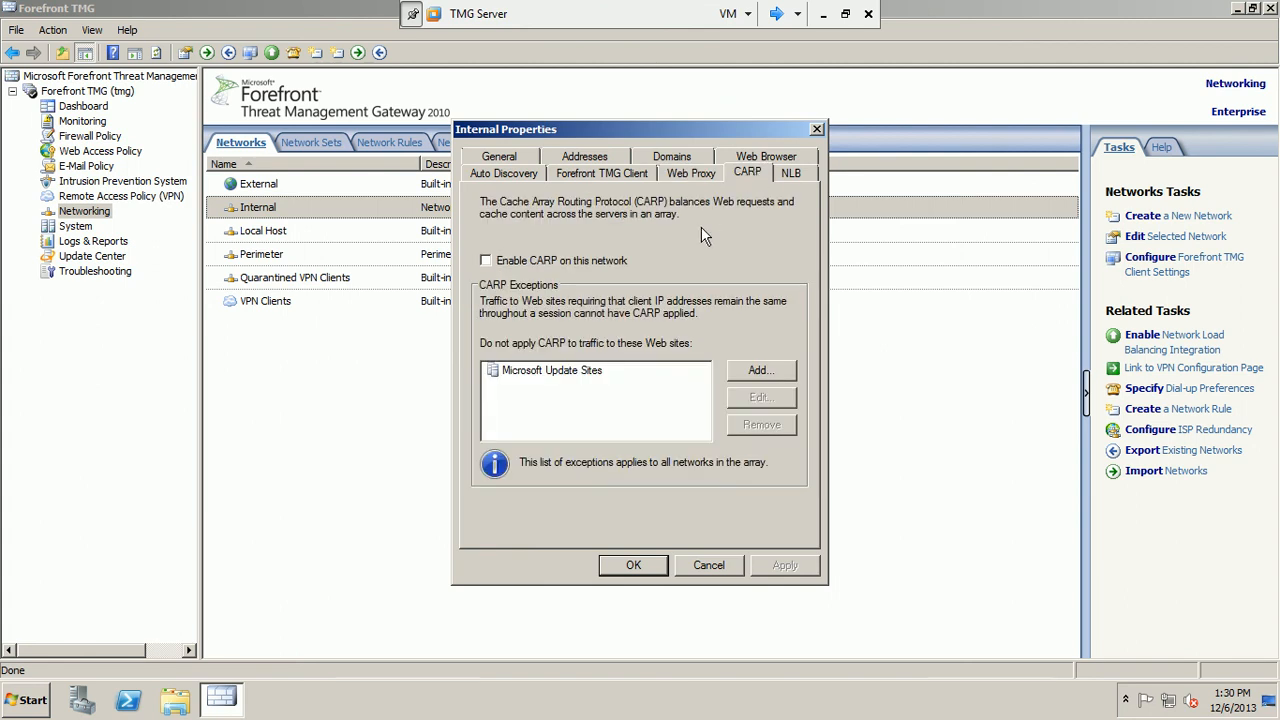
left_click(790, 177)
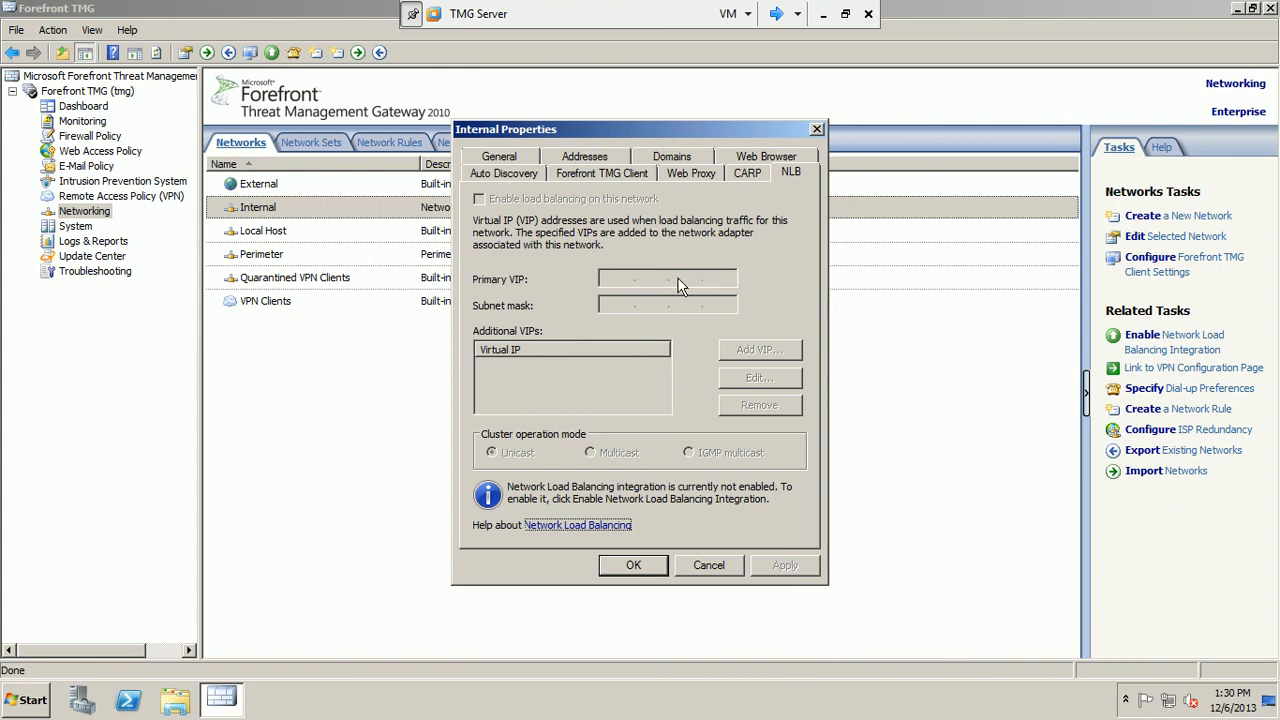
left_click(766, 157)
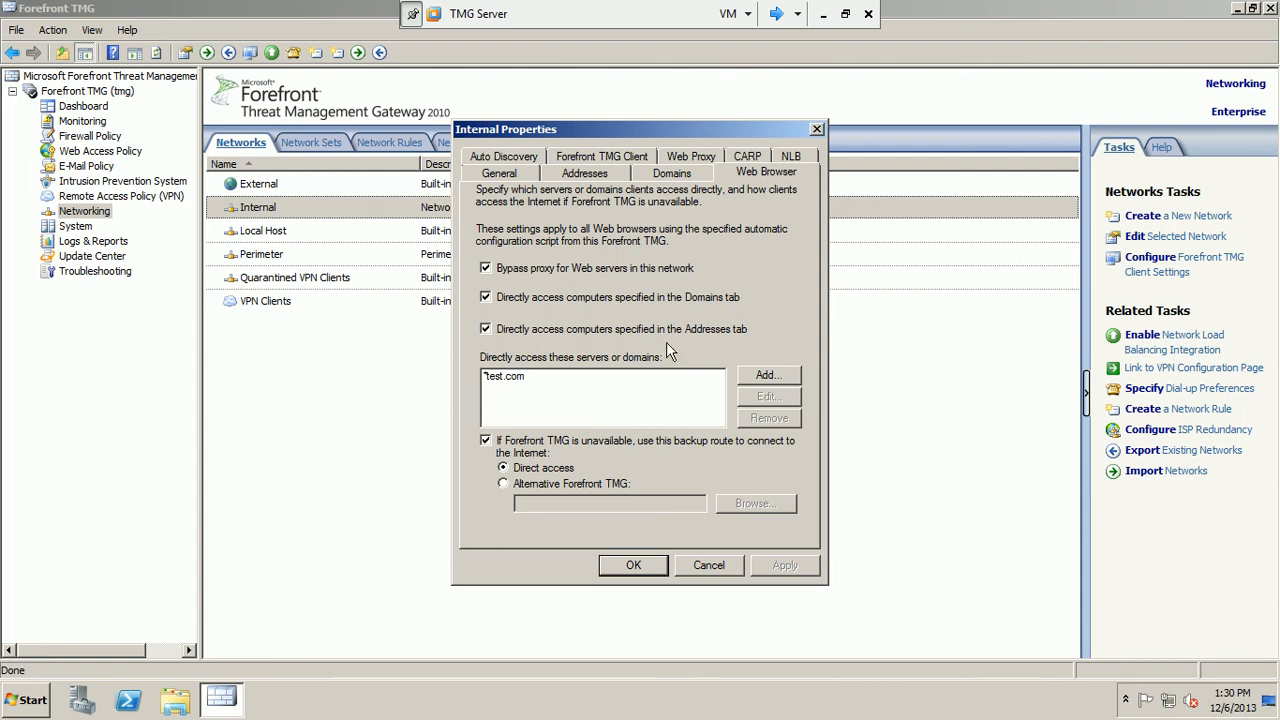
left_click(508, 380)
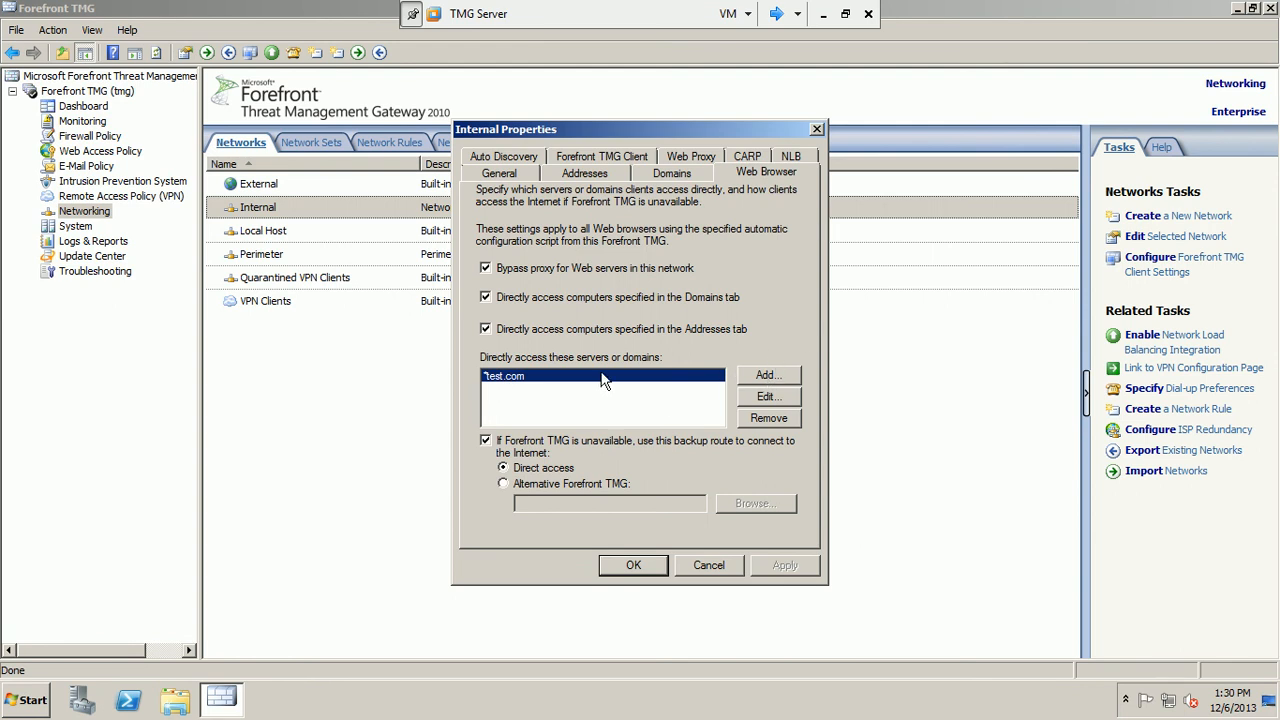
left_click(652, 178)
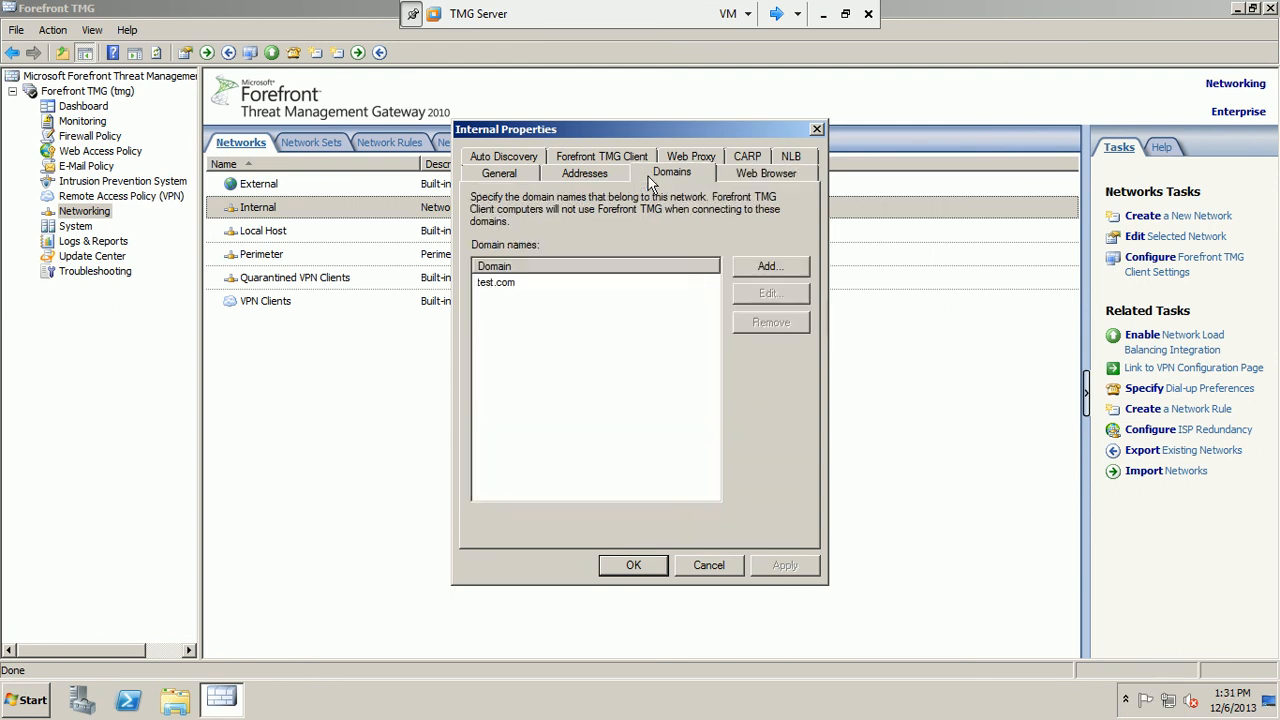
Examine the Internal network's domain, address range and general settings and its available network adapters, and close the properties without changes.
left_click(516, 286)
left_click(575, 170)
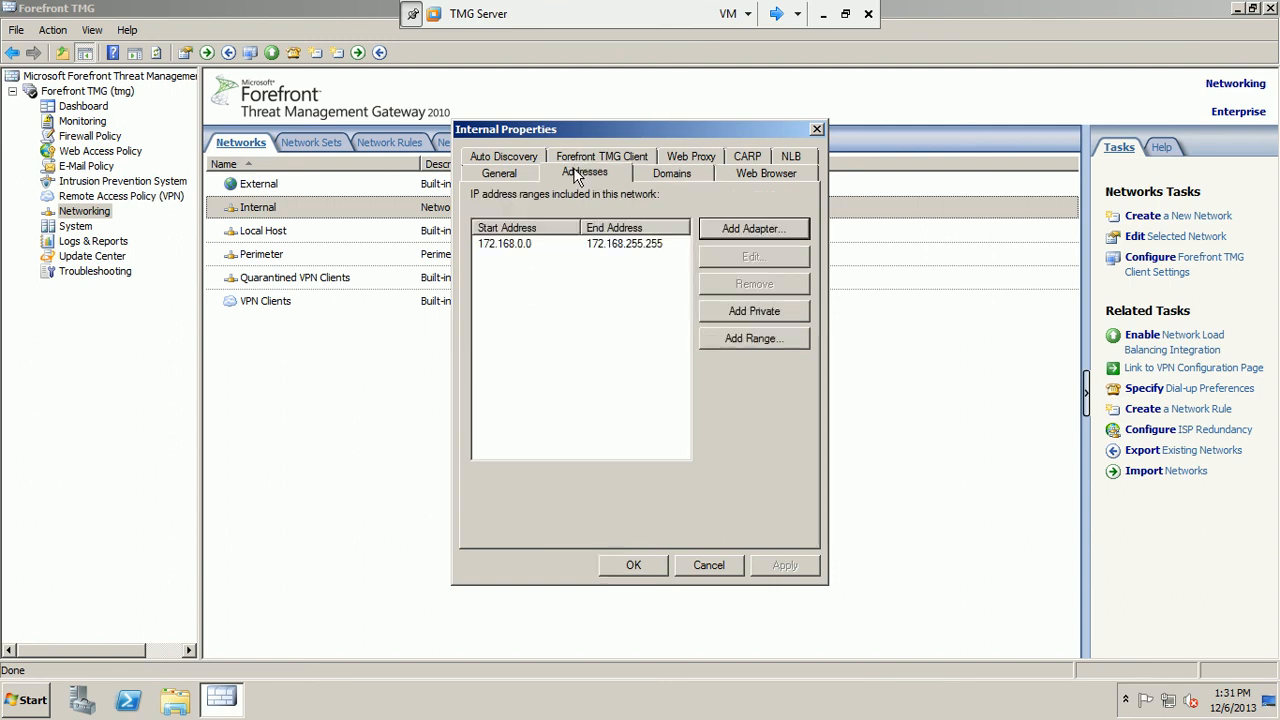
left_click(624, 243)
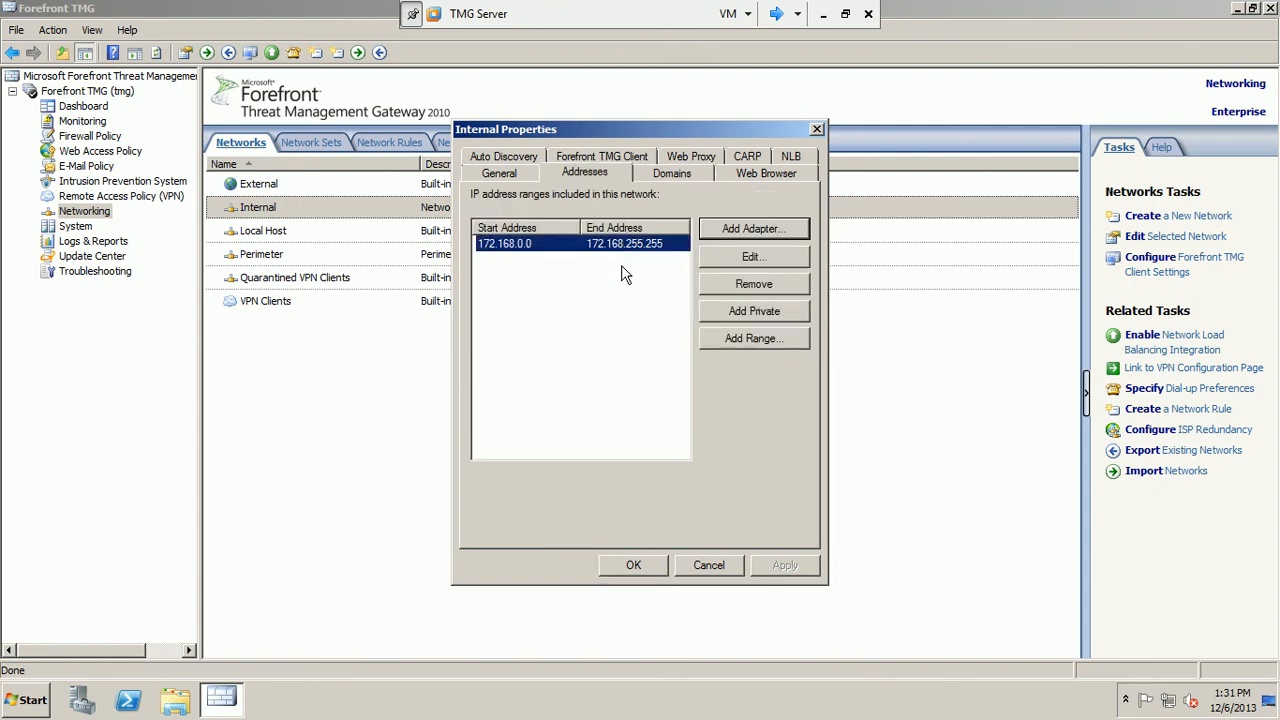
left_click(517, 174)
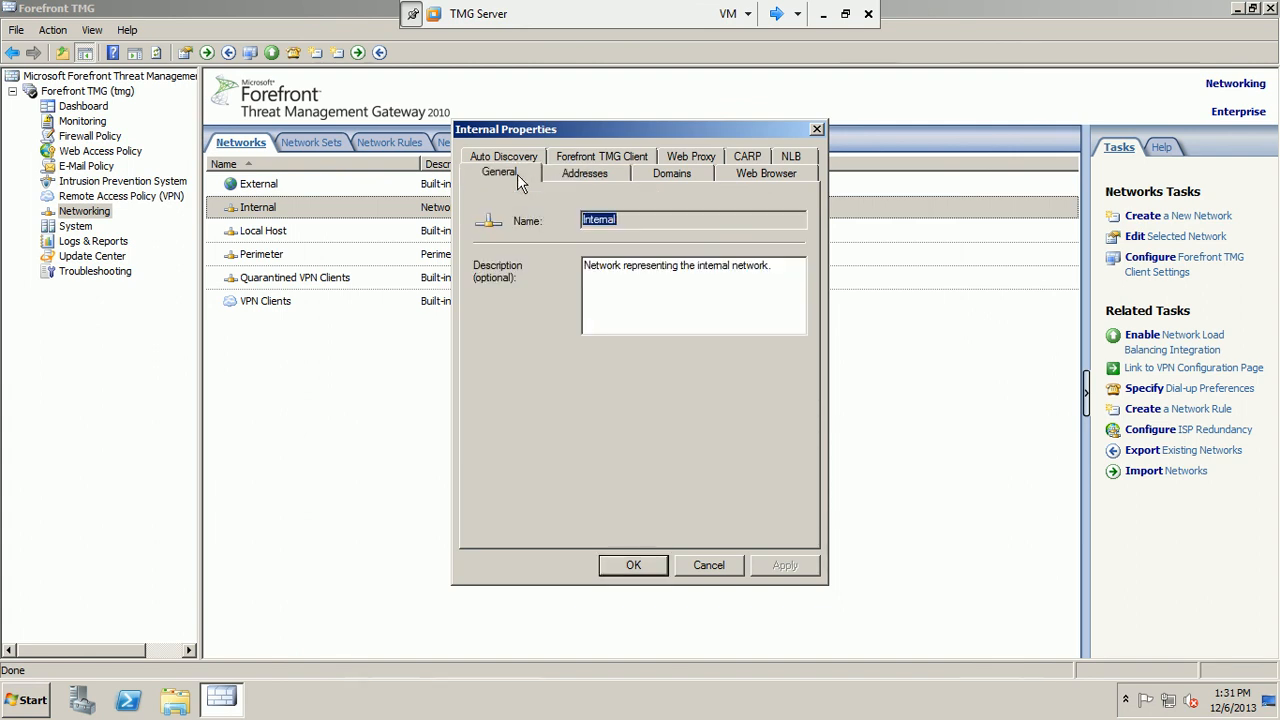
left_click(567, 170)
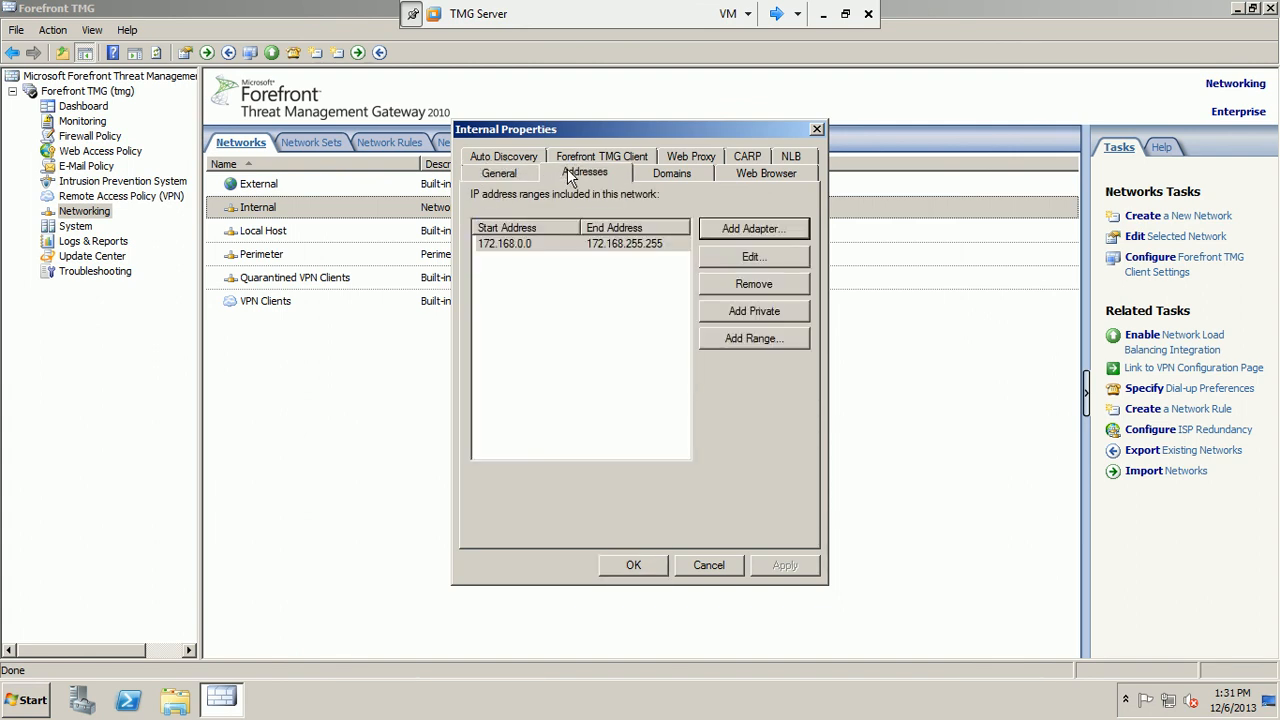
left_click(755, 229)
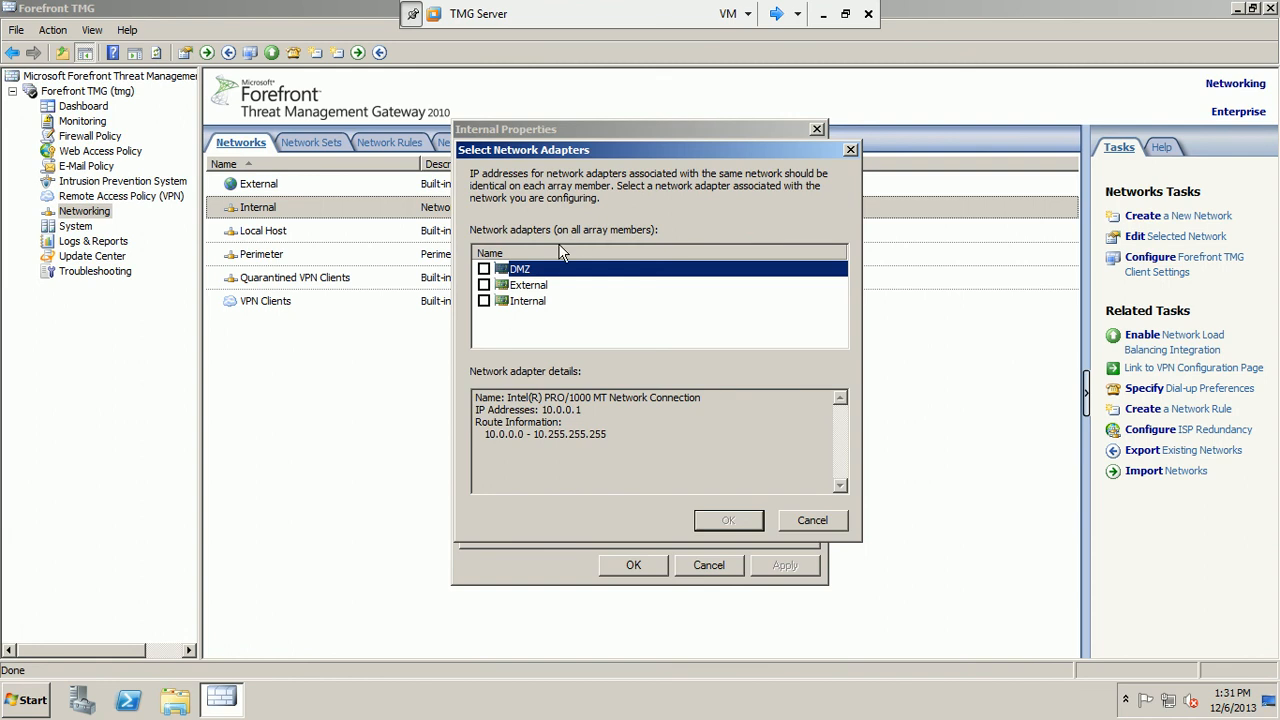
left_click(805, 517)
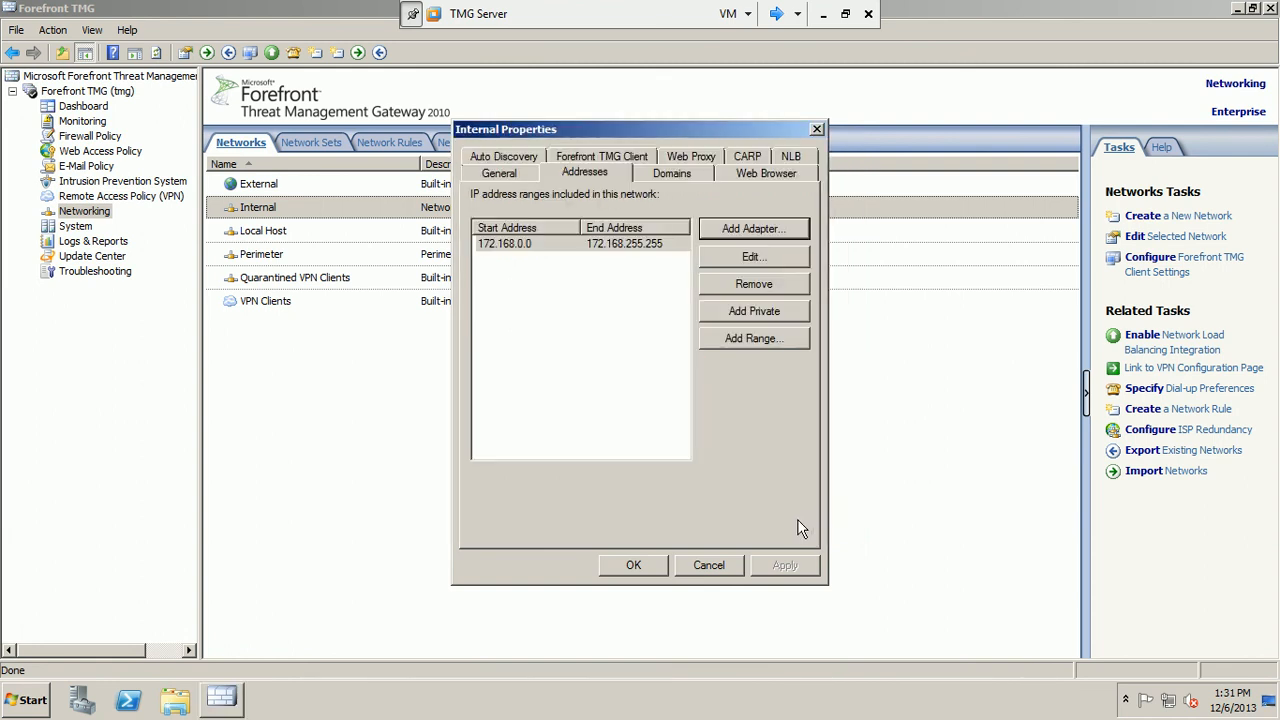
left_click(710, 565)
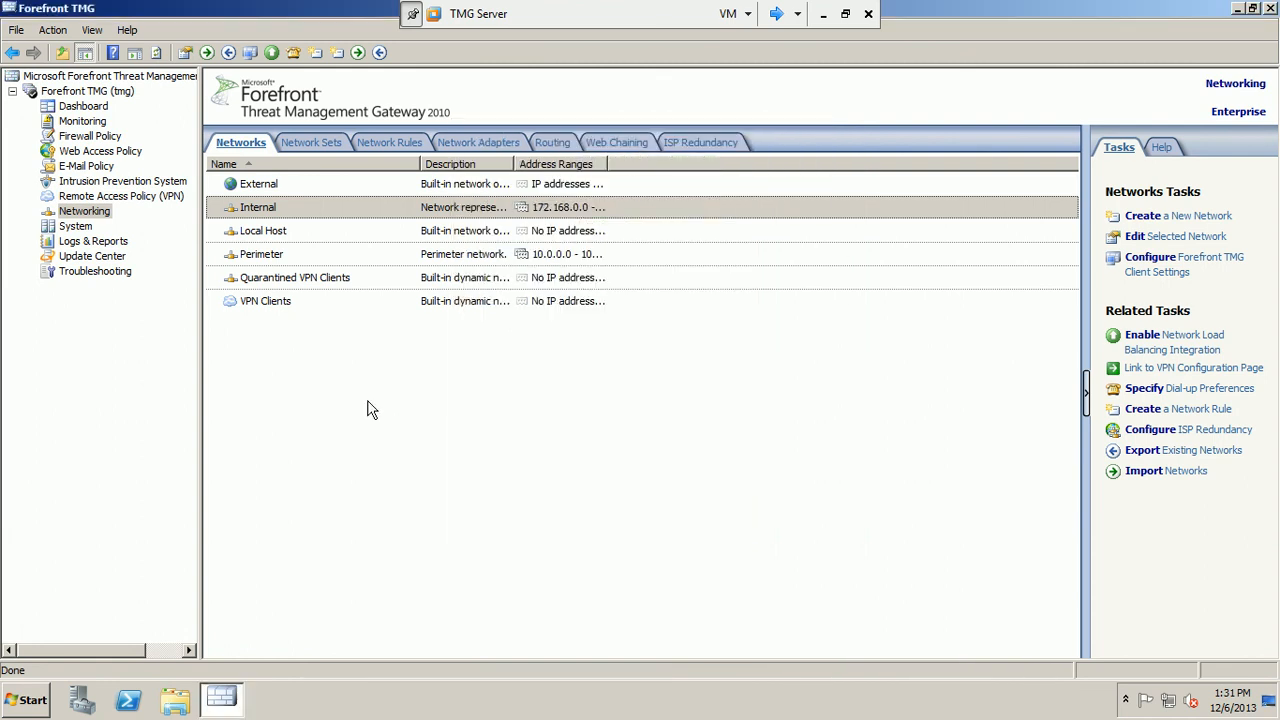
Review the network rules, the System servers view and the firewall policy list.
left_click(396, 144)
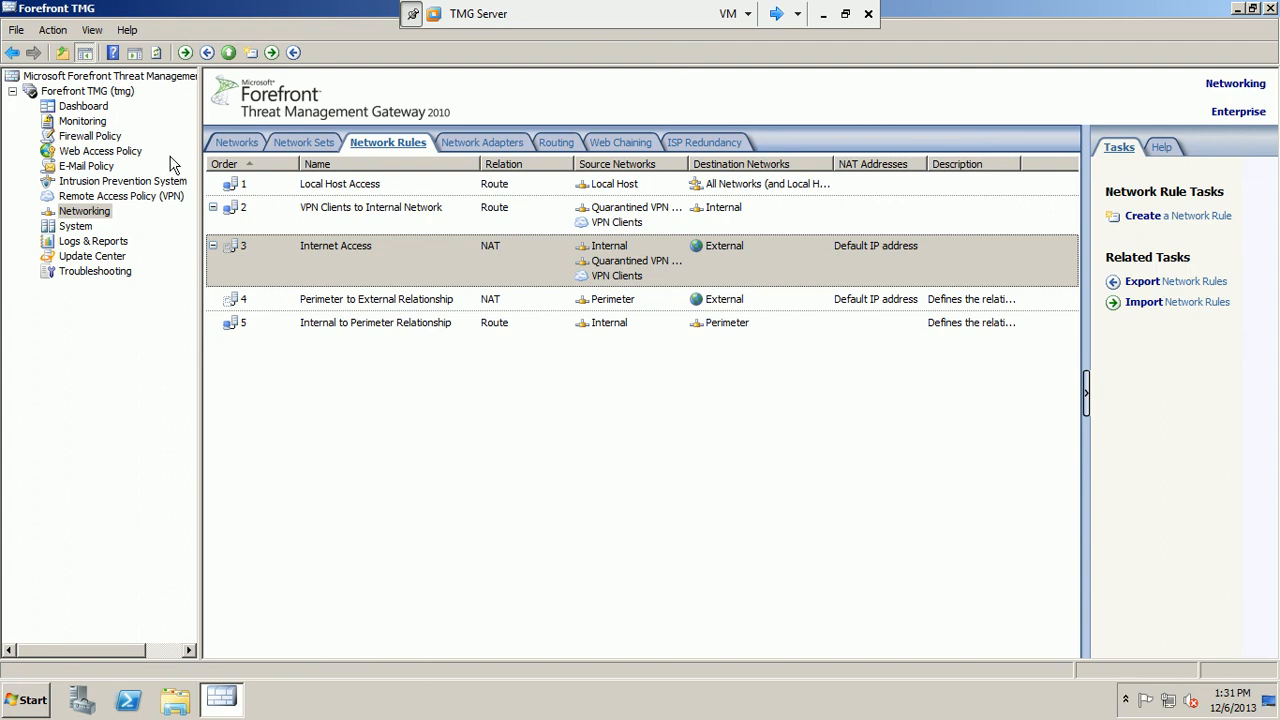
left_click(82, 227)
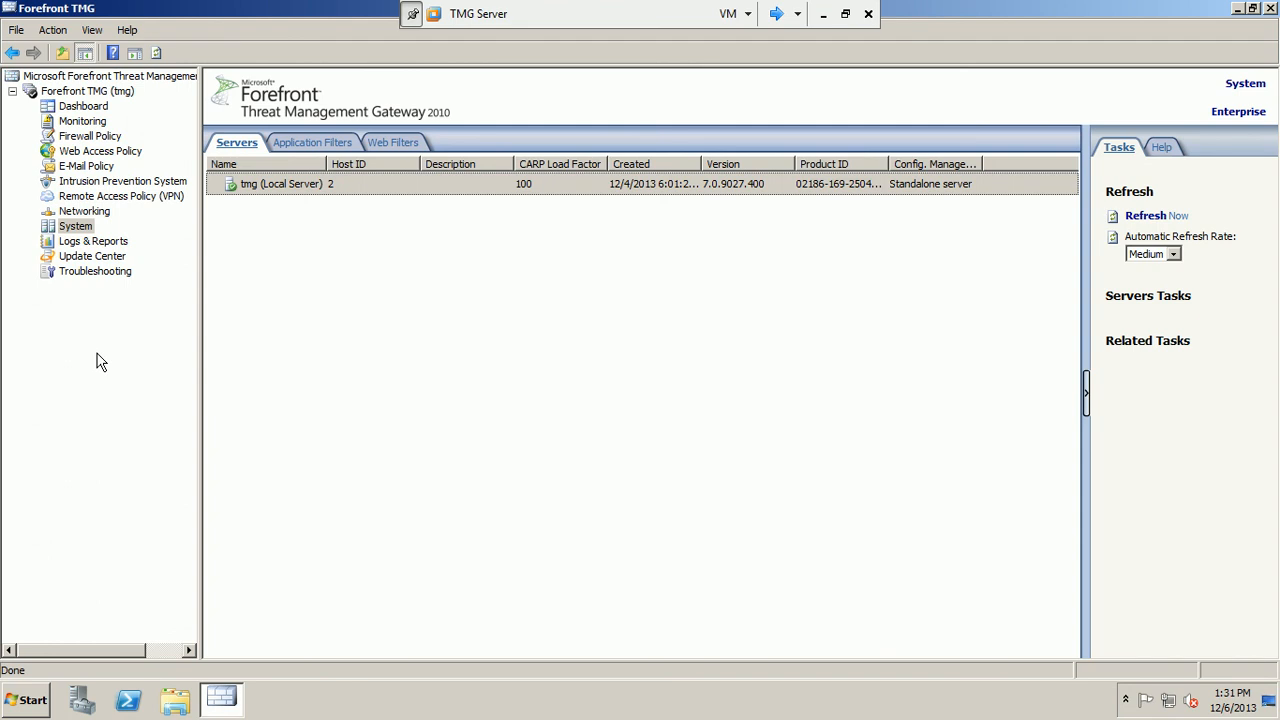
left_click(96, 136)
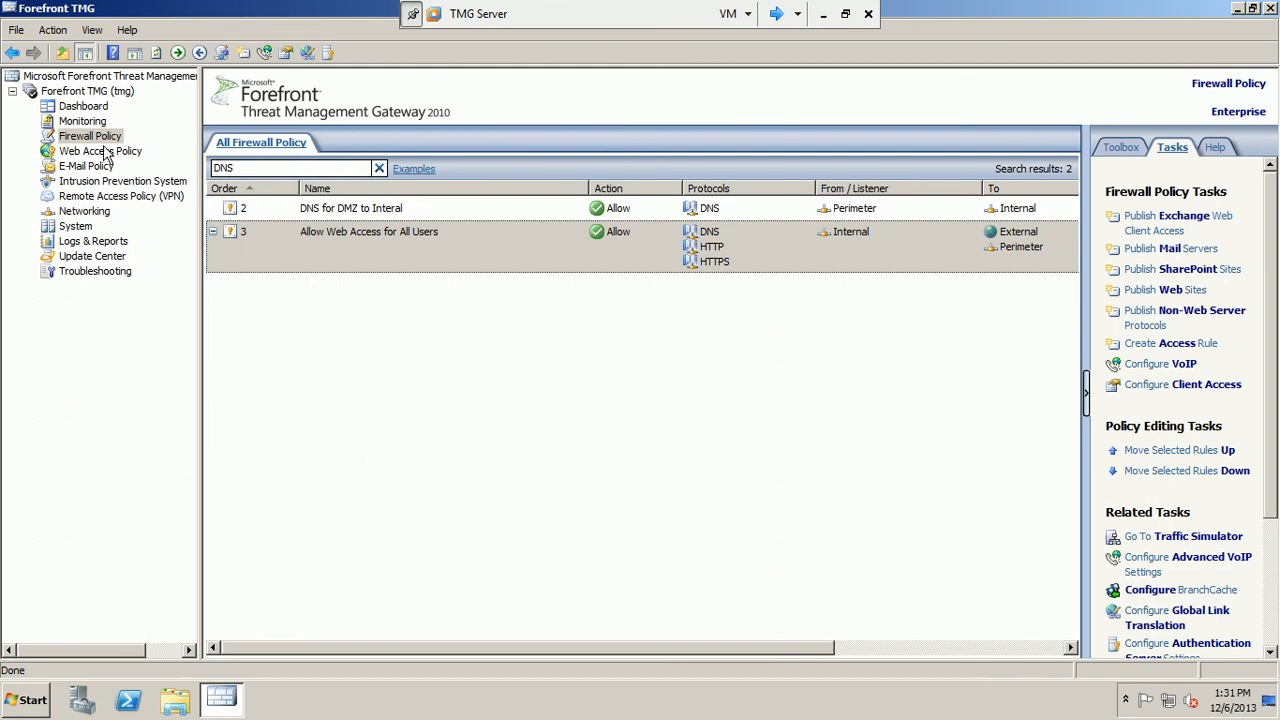
Examine the Internet Access network rule's NAT address selection, network relationship and source networks, leaving it unchanged.
left_click(78, 211)
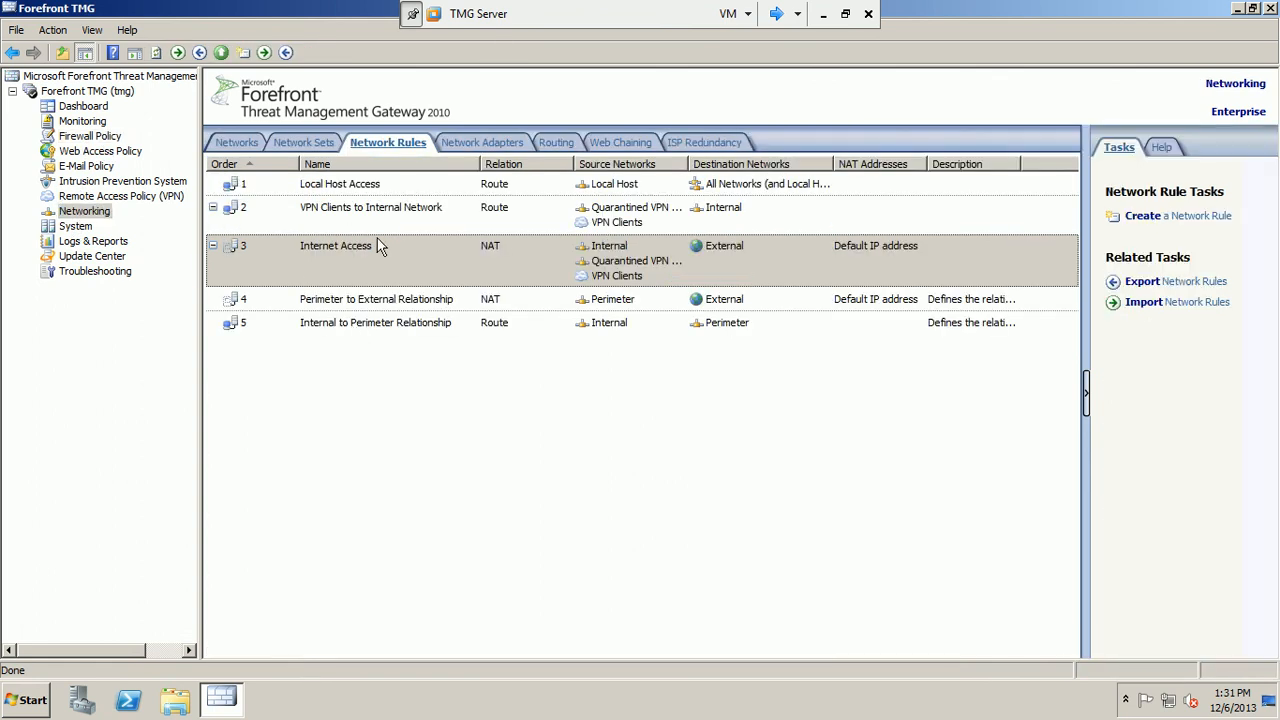
double_click(366, 258)
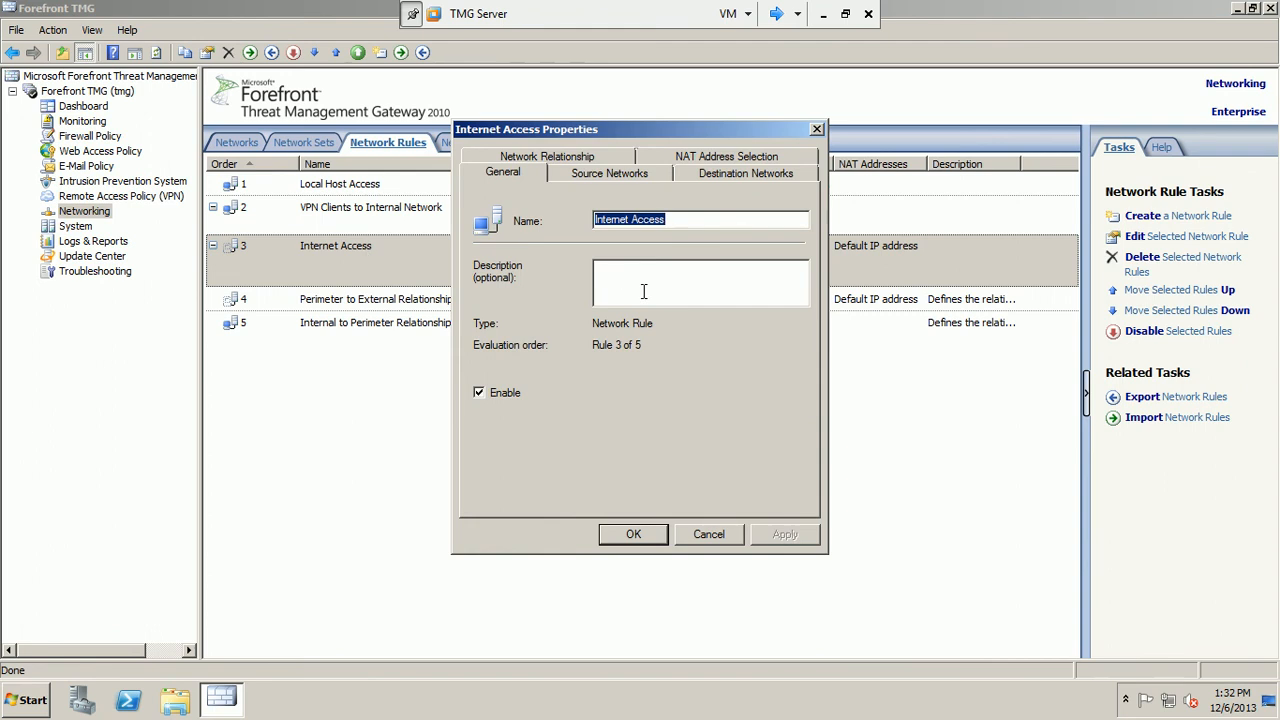
left_click(706, 180)
left_click(712, 160)
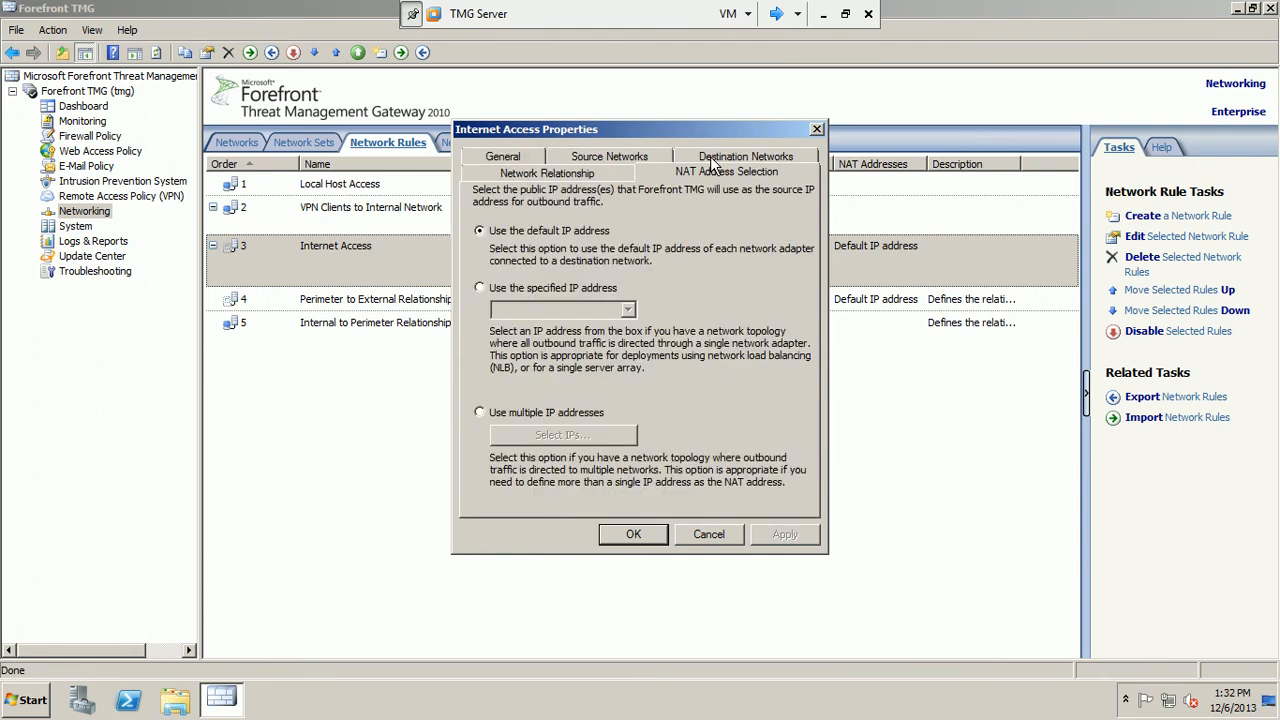
left_click(620, 175)
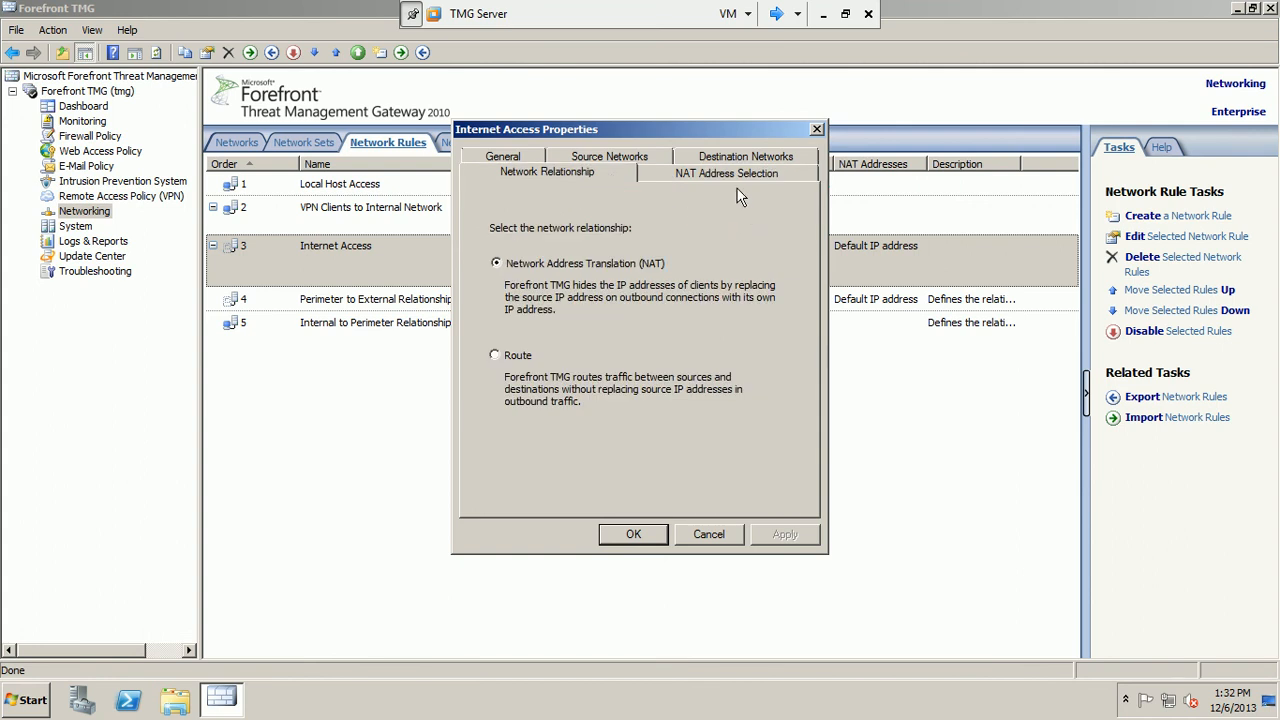
left_click(726, 175)
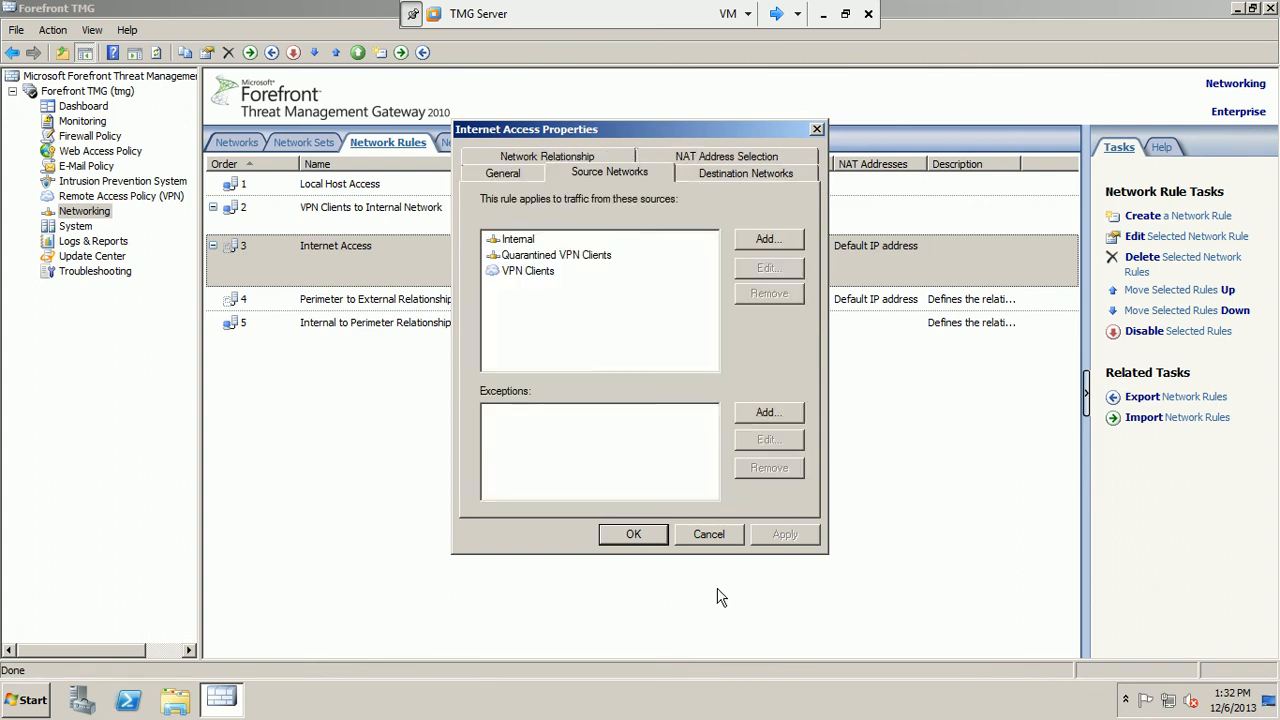
left_click(703, 534)
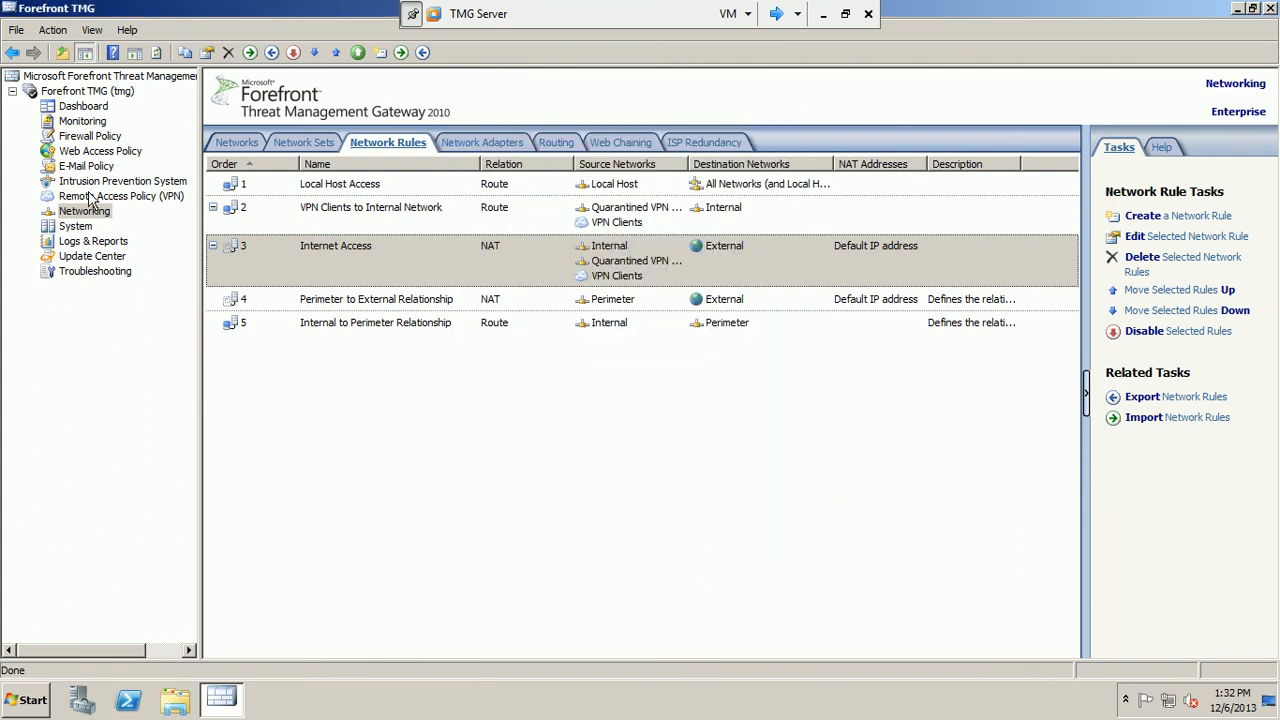
Clear the DNS search from the firewall policy list to show all rules.
left_click(105, 140)
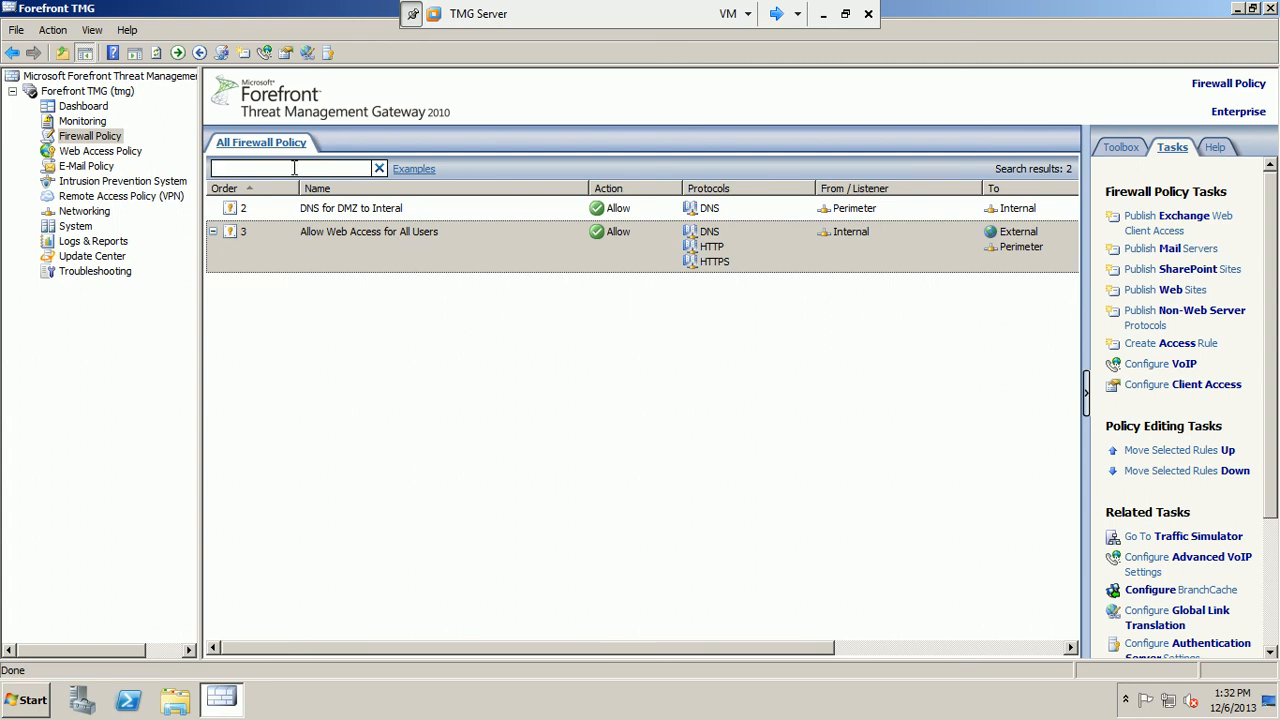
key("Return")
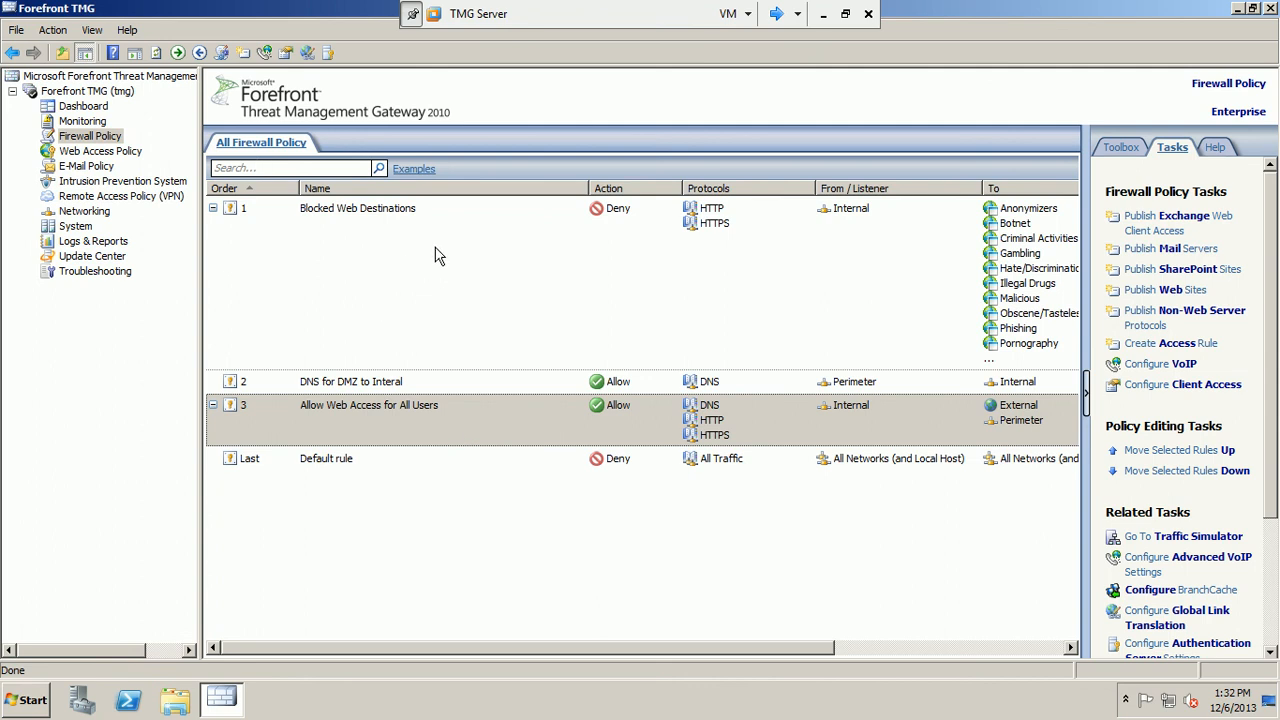
Open the properties of the Allow Web Access for All Users rule and examine its content types.
left_click(448, 428)
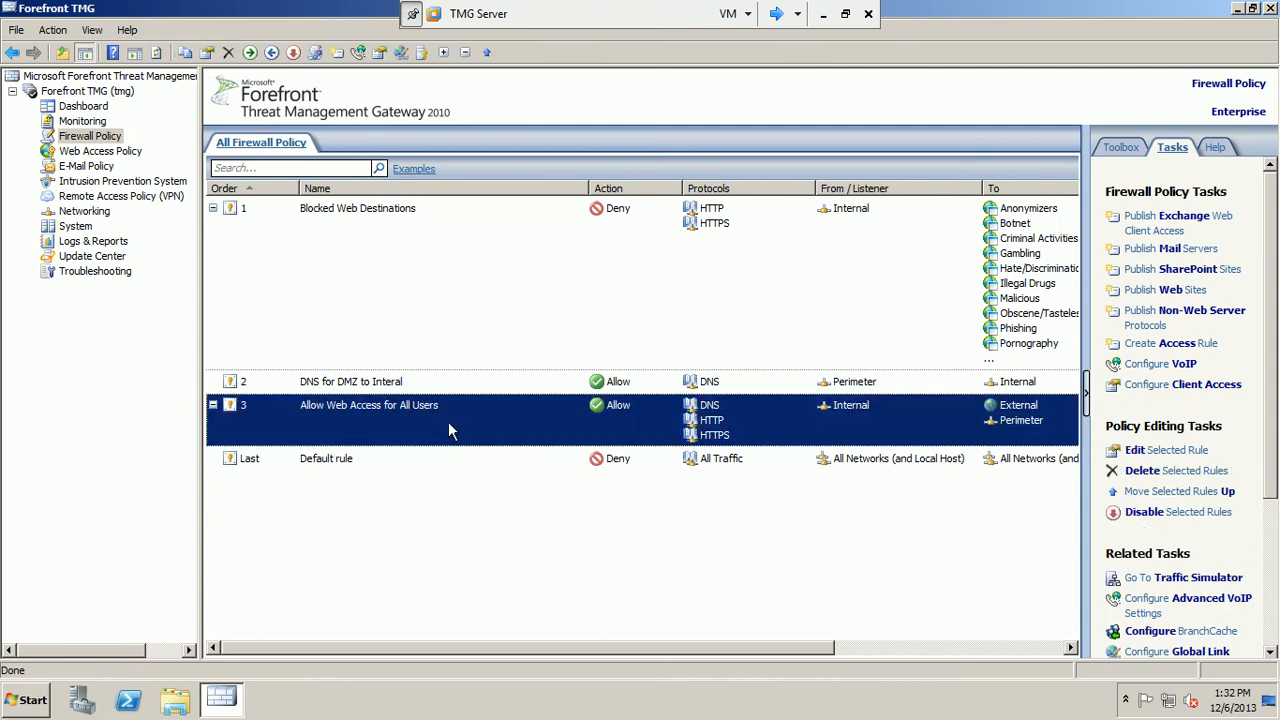
right_click(449, 425)
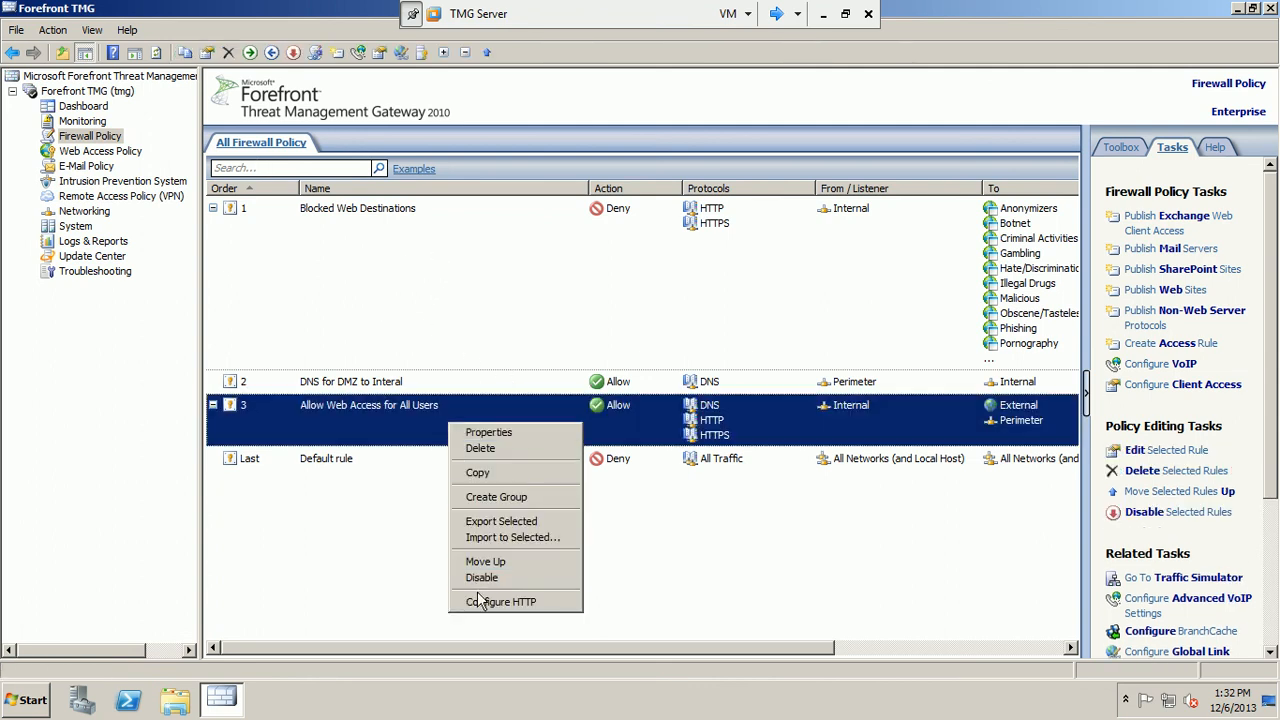
left_click(522, 433)
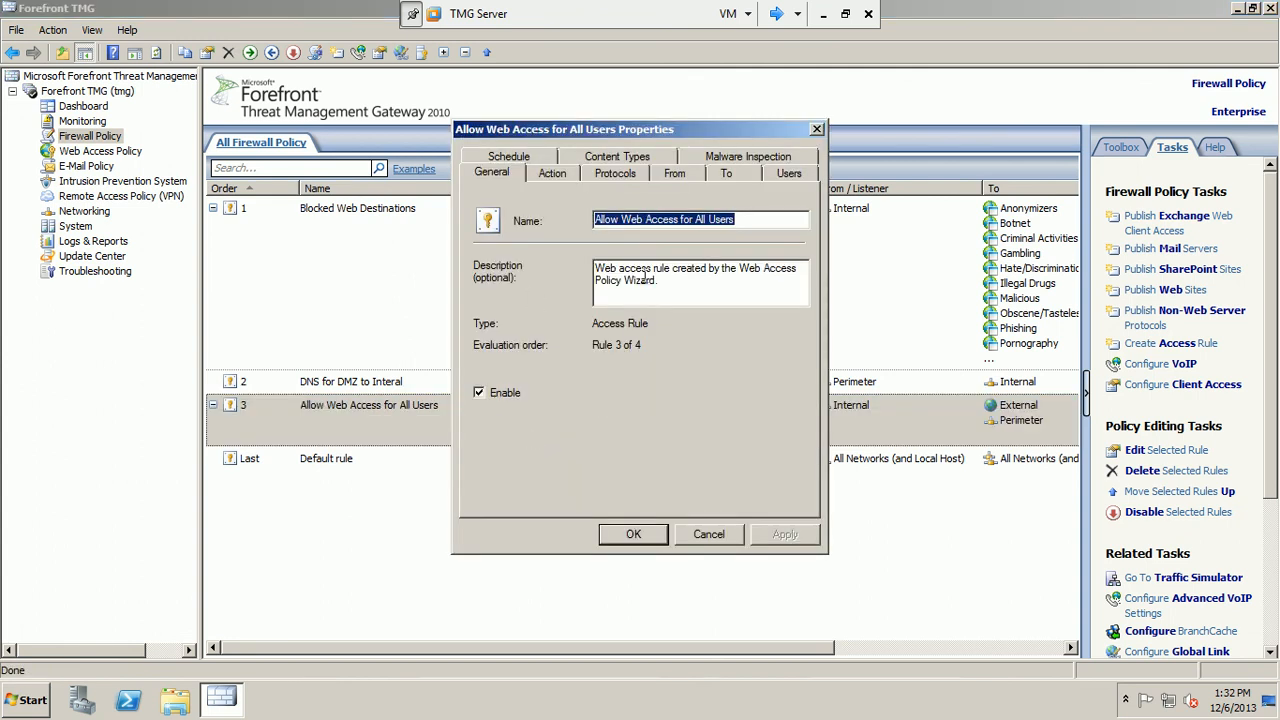
left_click(650, 158)
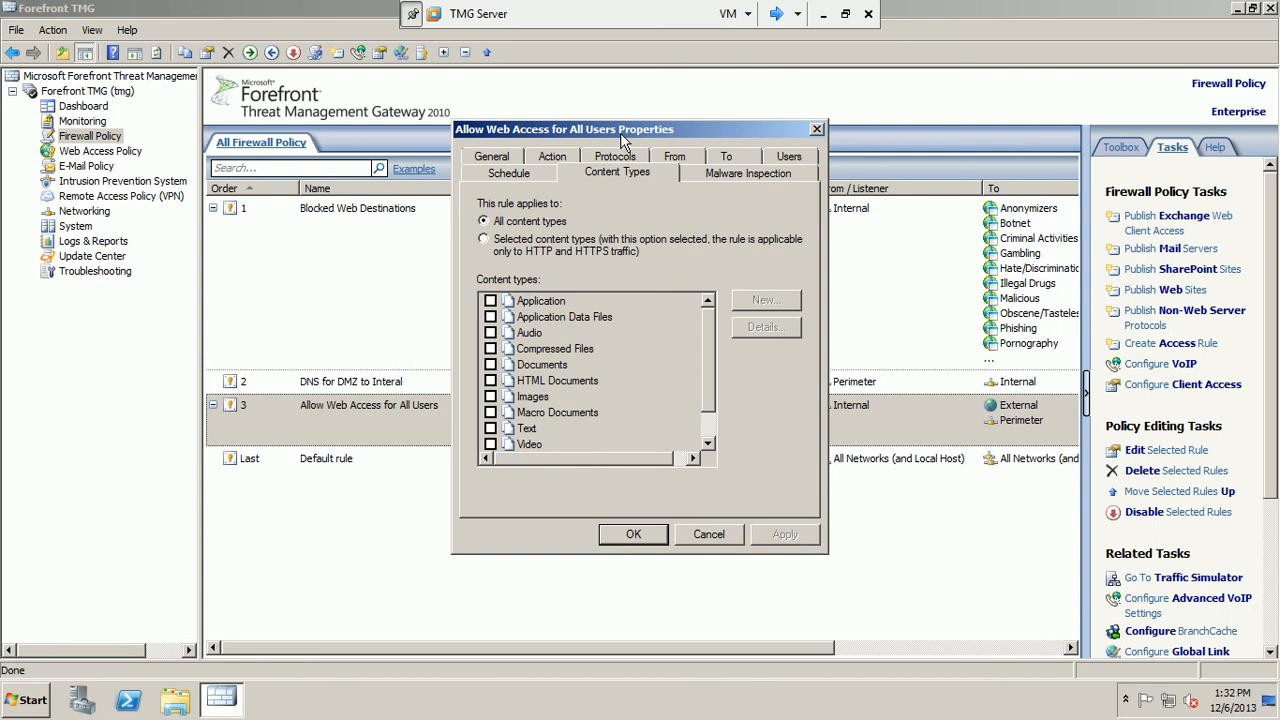
left_click_drag(622, 134, 662, 110)
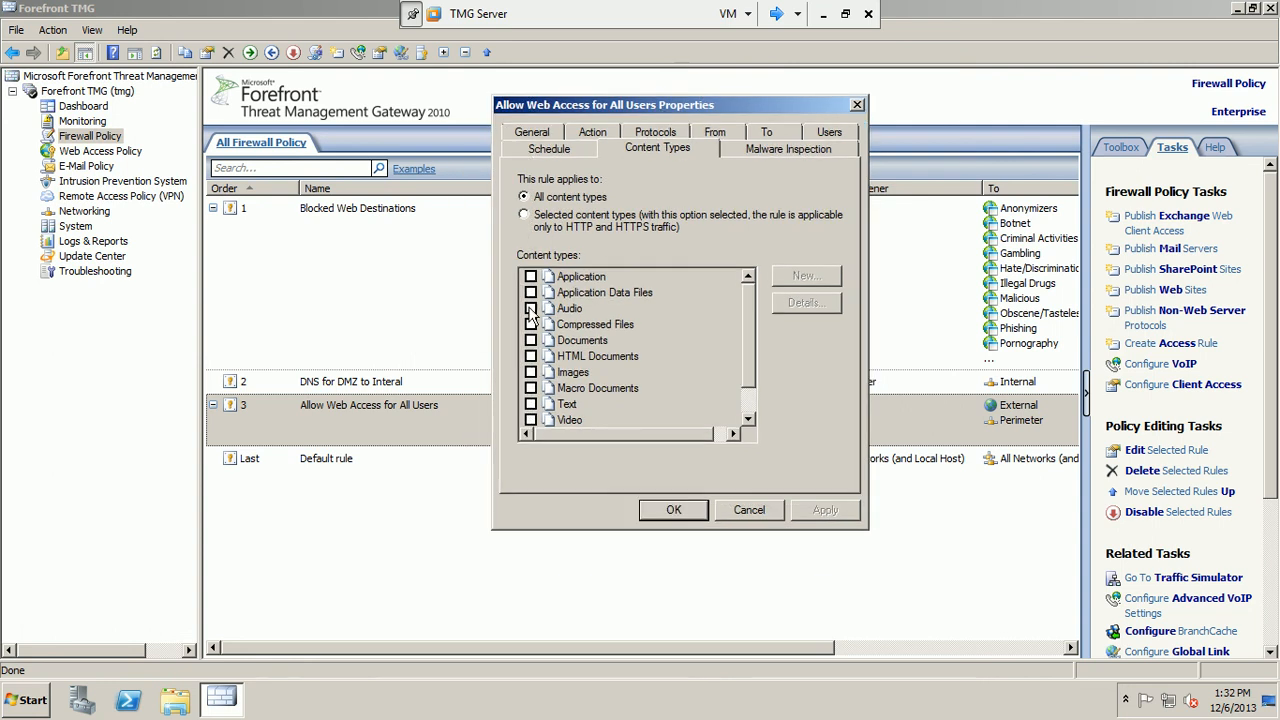
Try limiting the web access rule to Audio, Images and Video content, and switch it back to all content types.
left_click(525, 215)
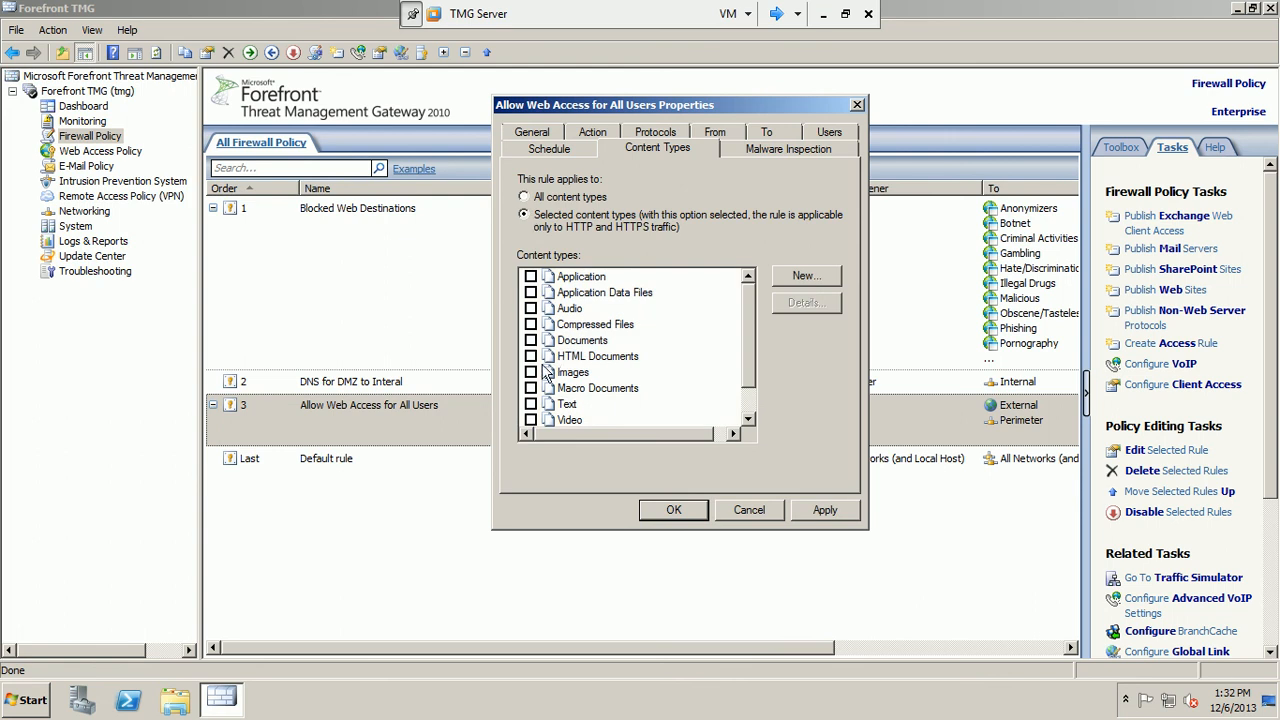
left_click(531, 420)
left_click_drag(757, 311, 756, 340)
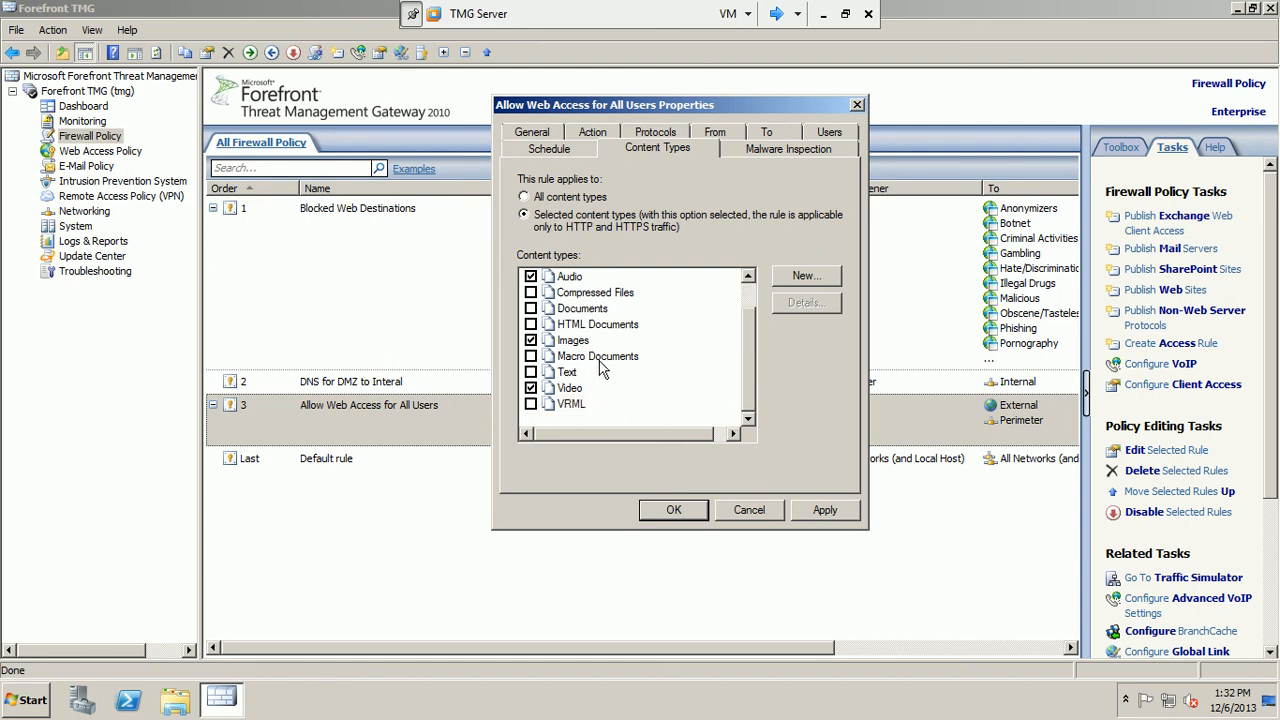
left_click_drag(750, 357, 756, 338)
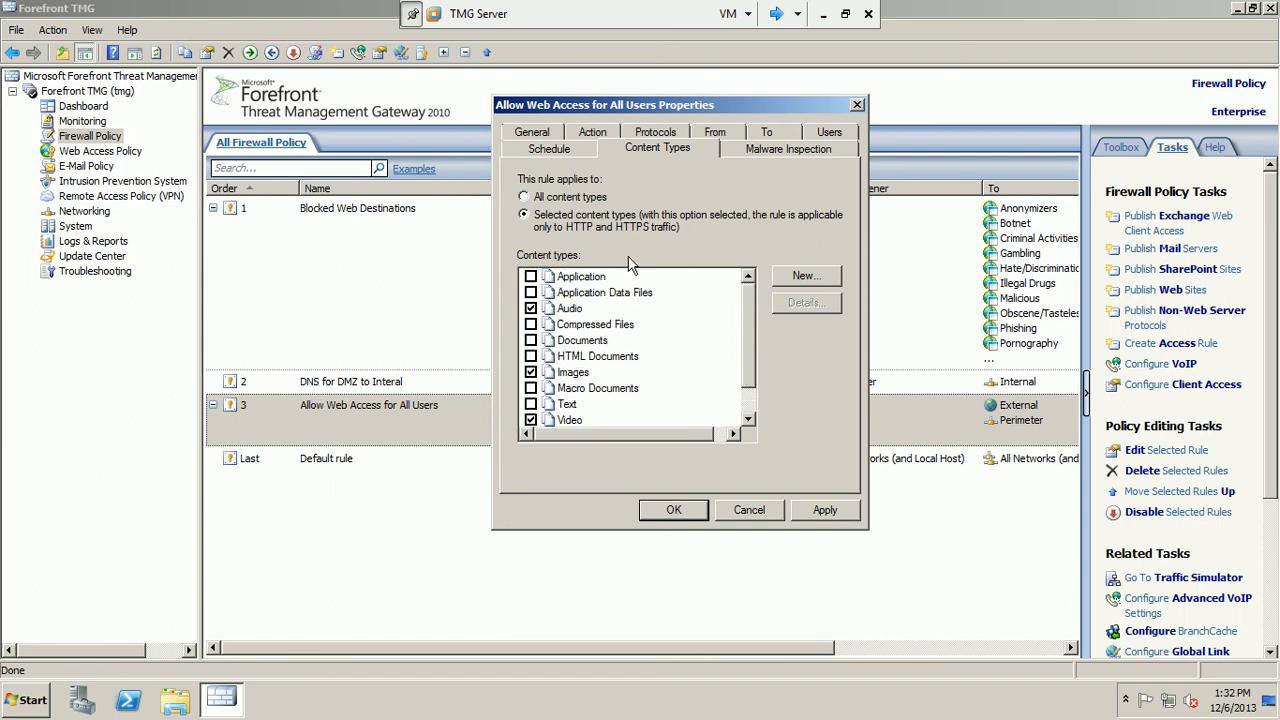
left_click(530, 196)
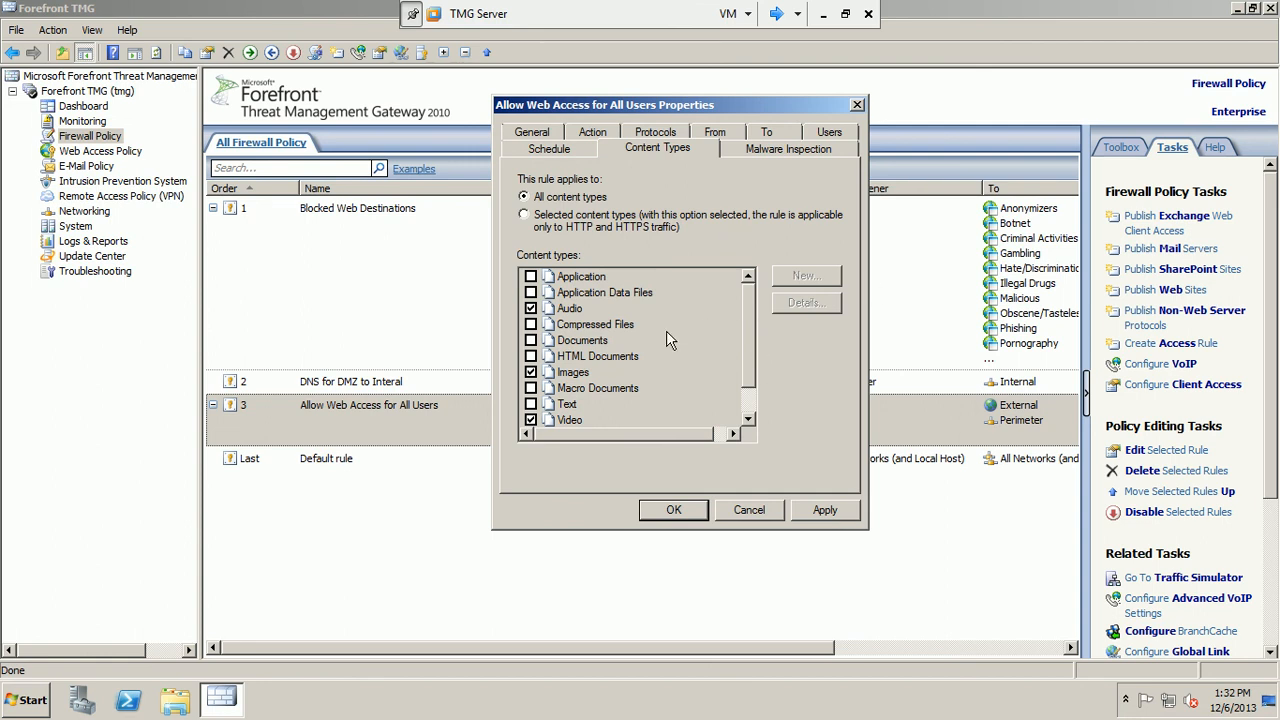
Review the web access rule's malware inspection settings, discard its changes, and view the Remote Access Policy (VPN) page.
left_click(761, 148)
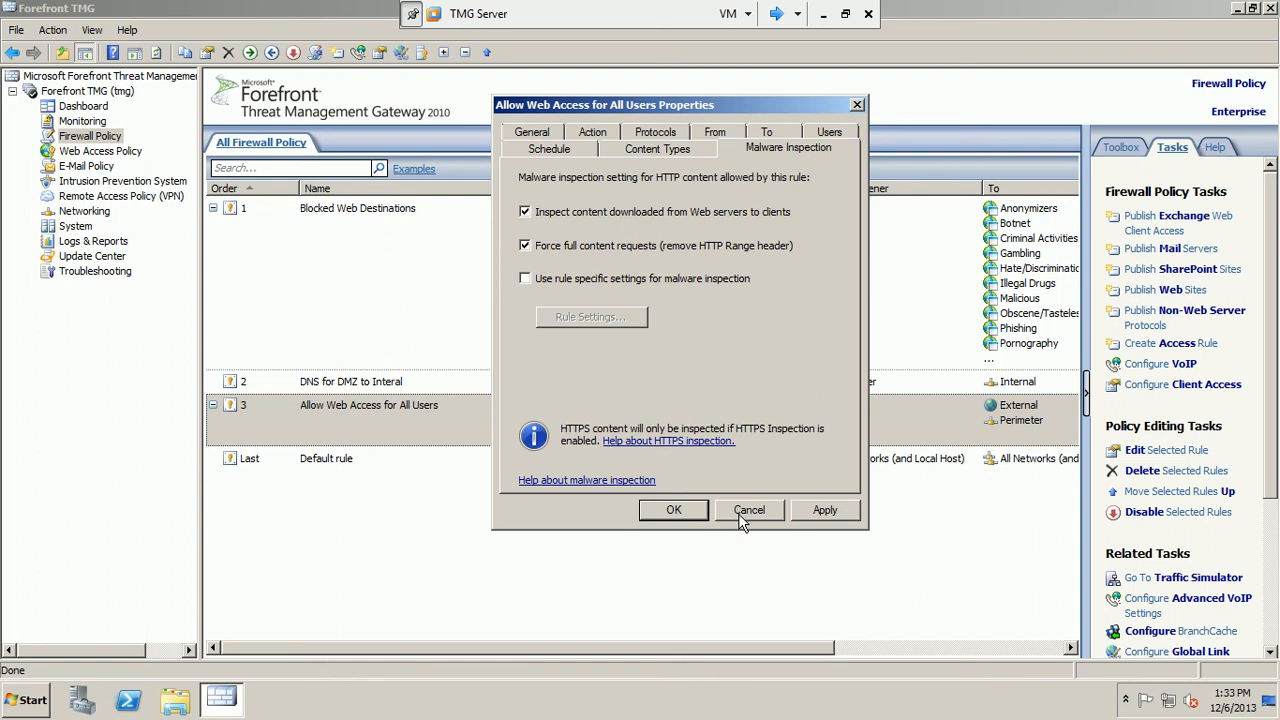
left_click(674, 150)
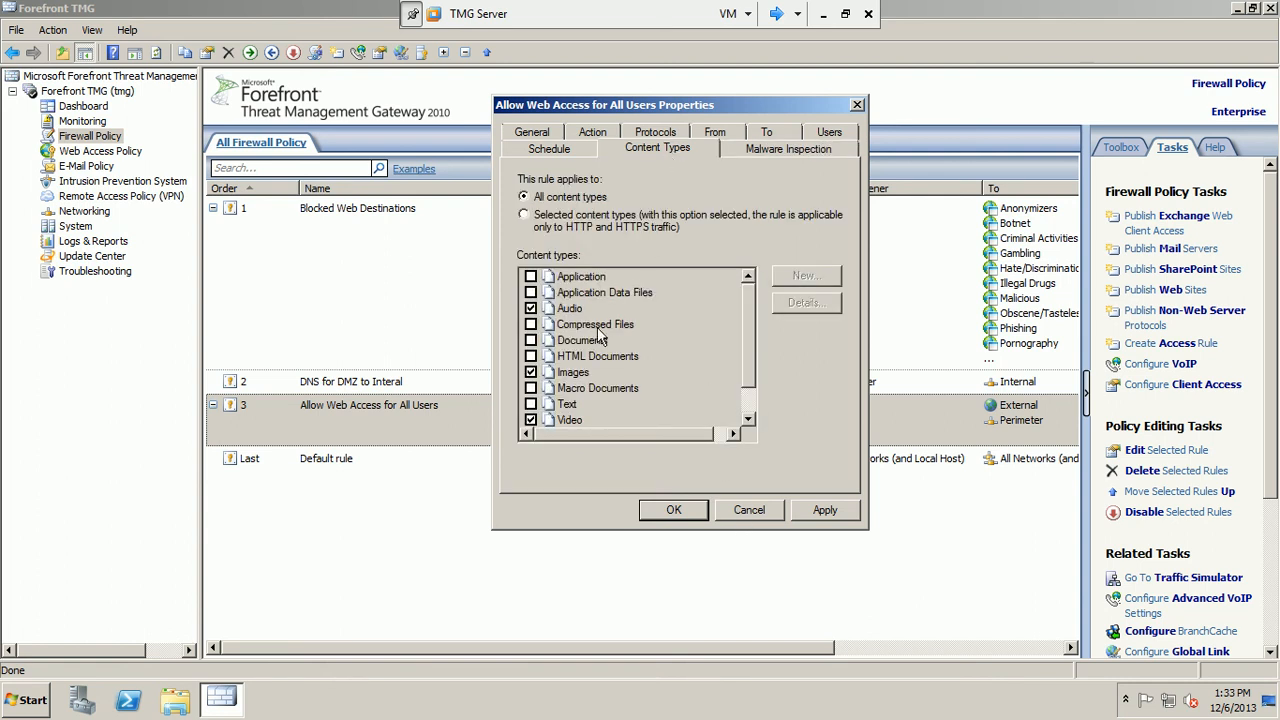
left_click(754, 511)
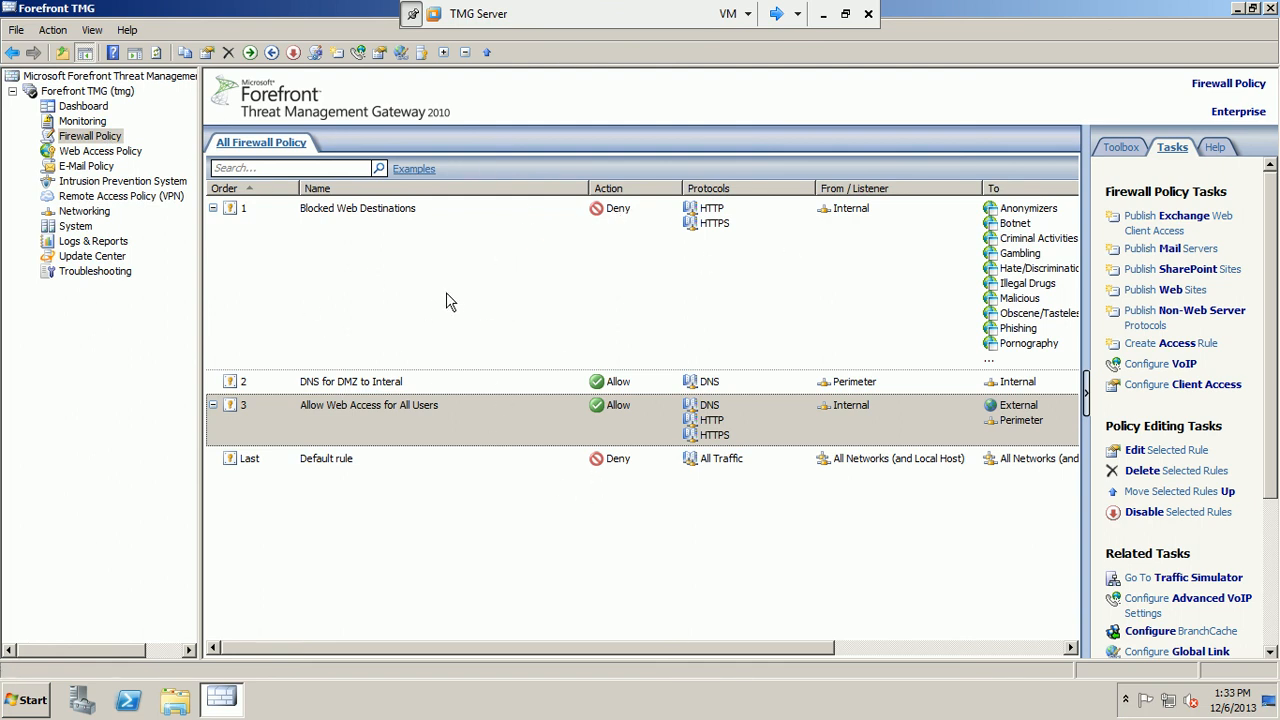
left_click(112, 196)
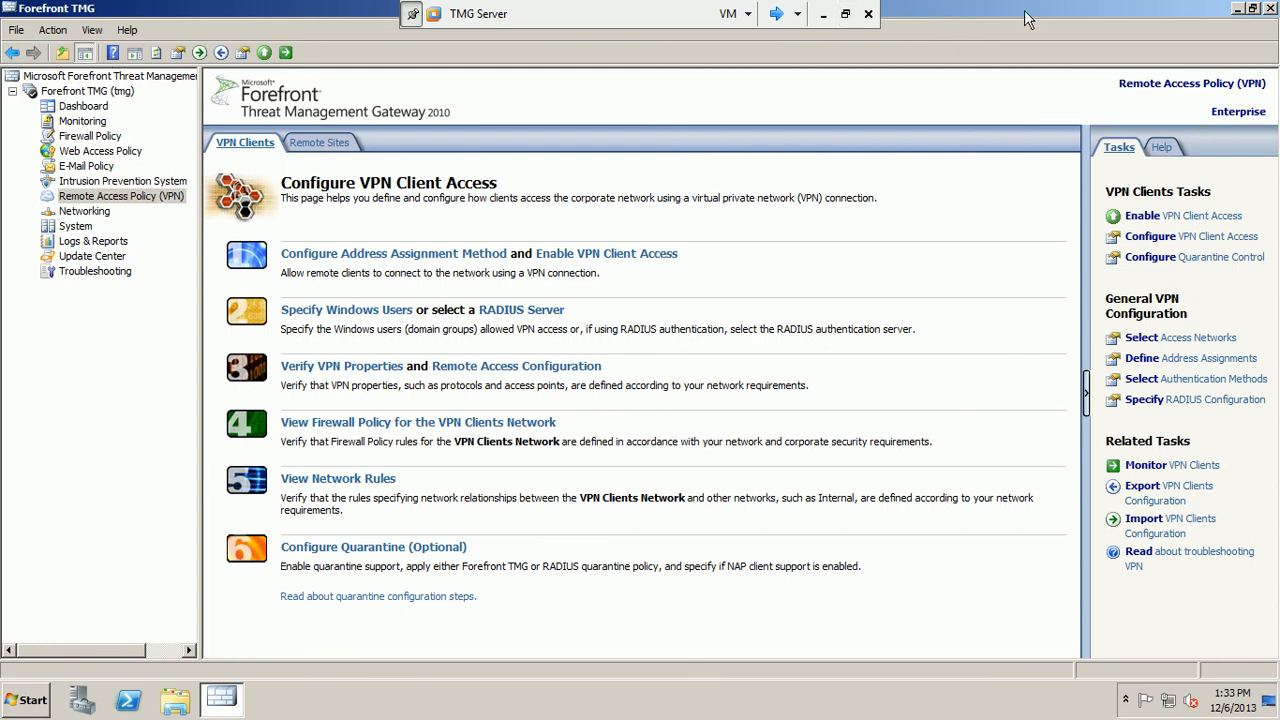
Switch to the Win7 virtual machine, shut it down, and leave the full-screen view in VMware Workstation.
left_click(776, 14)
left_click(776, 14)
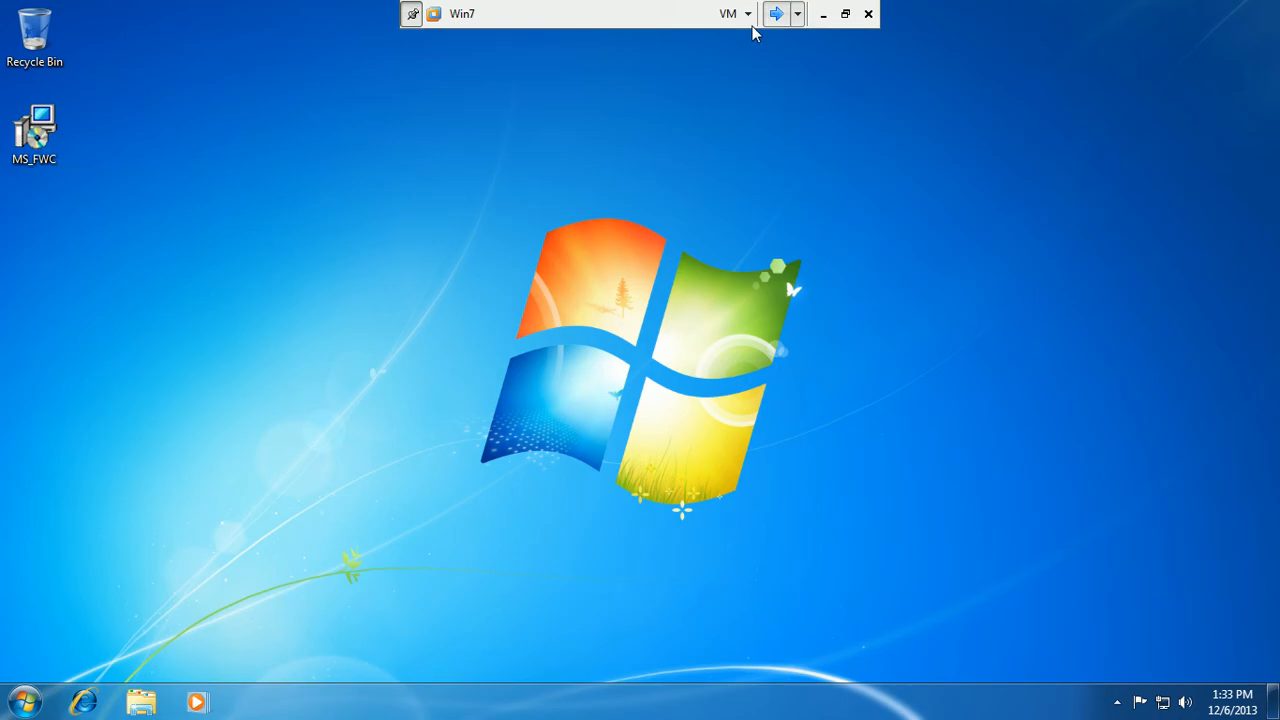
left_click(25, 703)
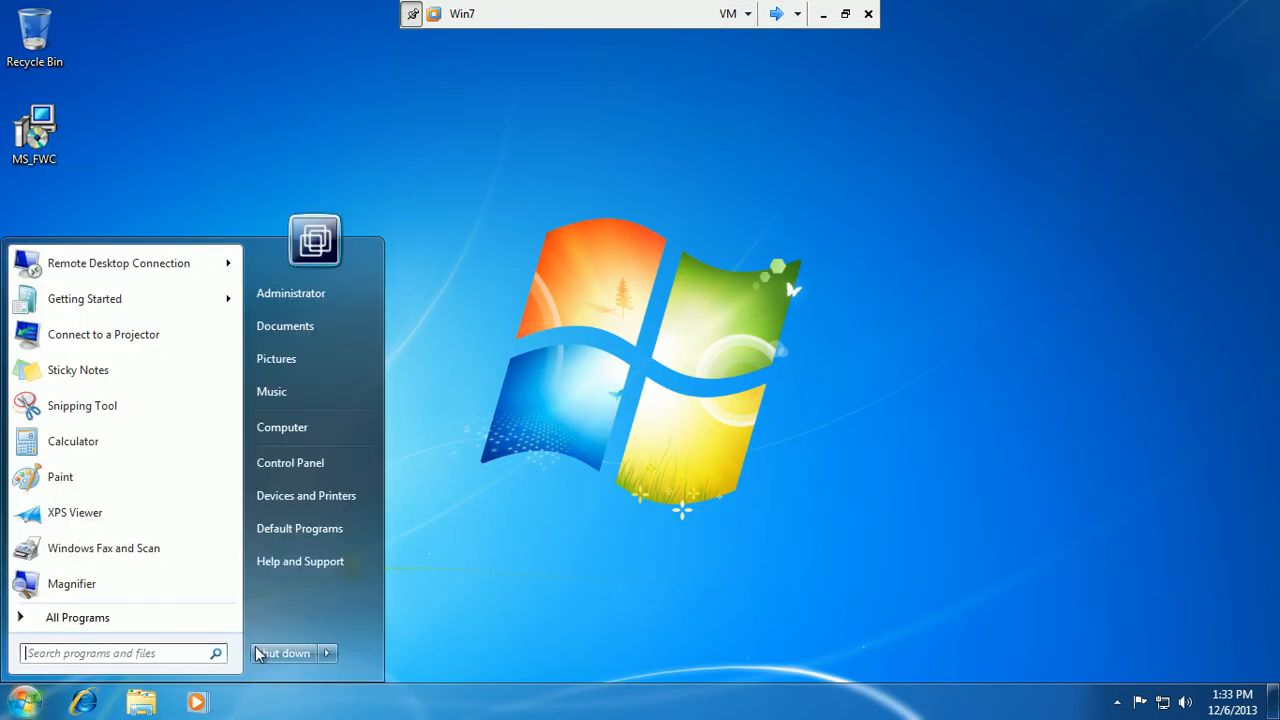
left_click(300, 656)
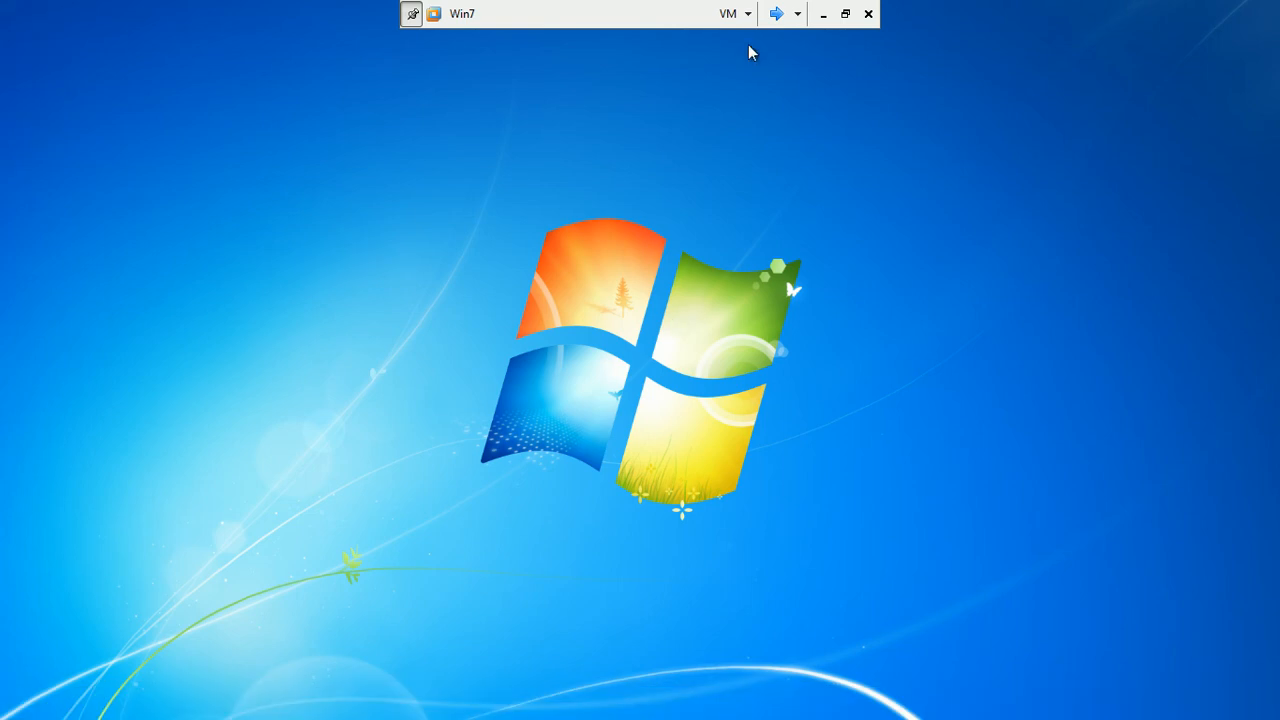
left_click(845, 14)
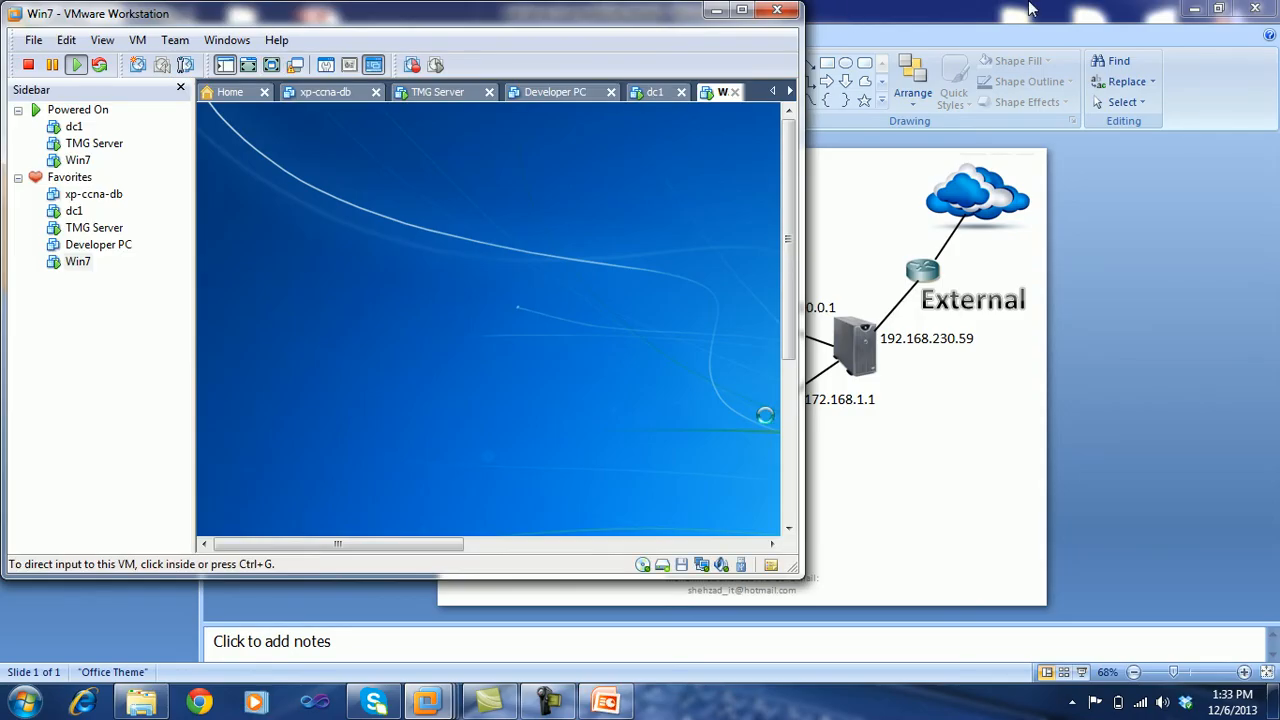
Close the PowerPoint network diagram presentation and maximize the VMware Workstation window.
left_click(1255, 8)
left_click(1270, 9)
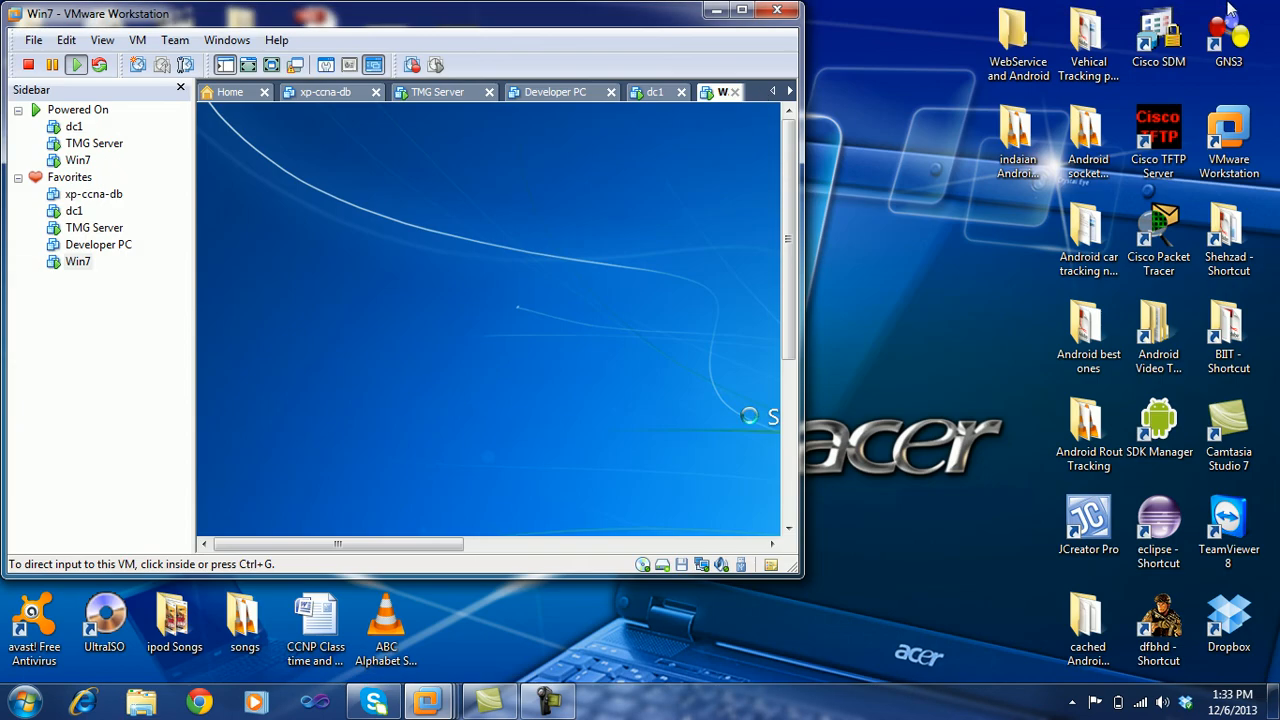
double_click(590, 14)
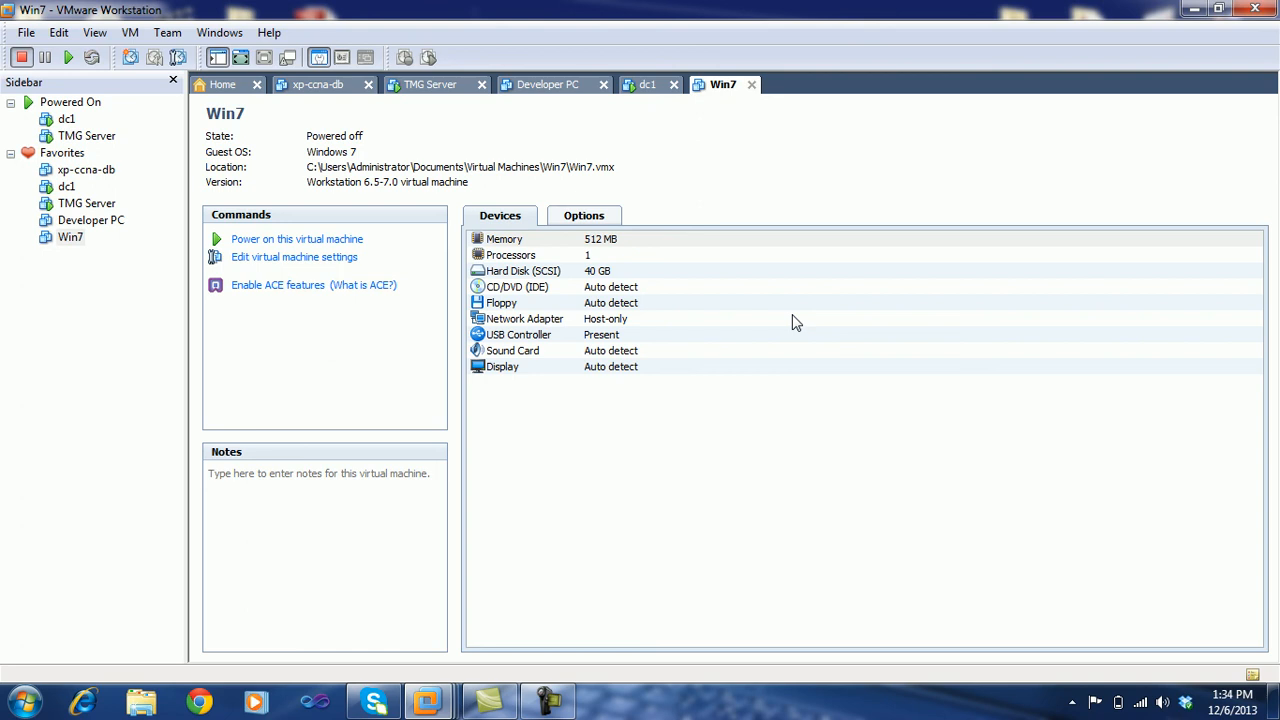
Switch to the TMG Server virtual machine in full screen and close its Forefront TMG console.
left_click(443, 90)
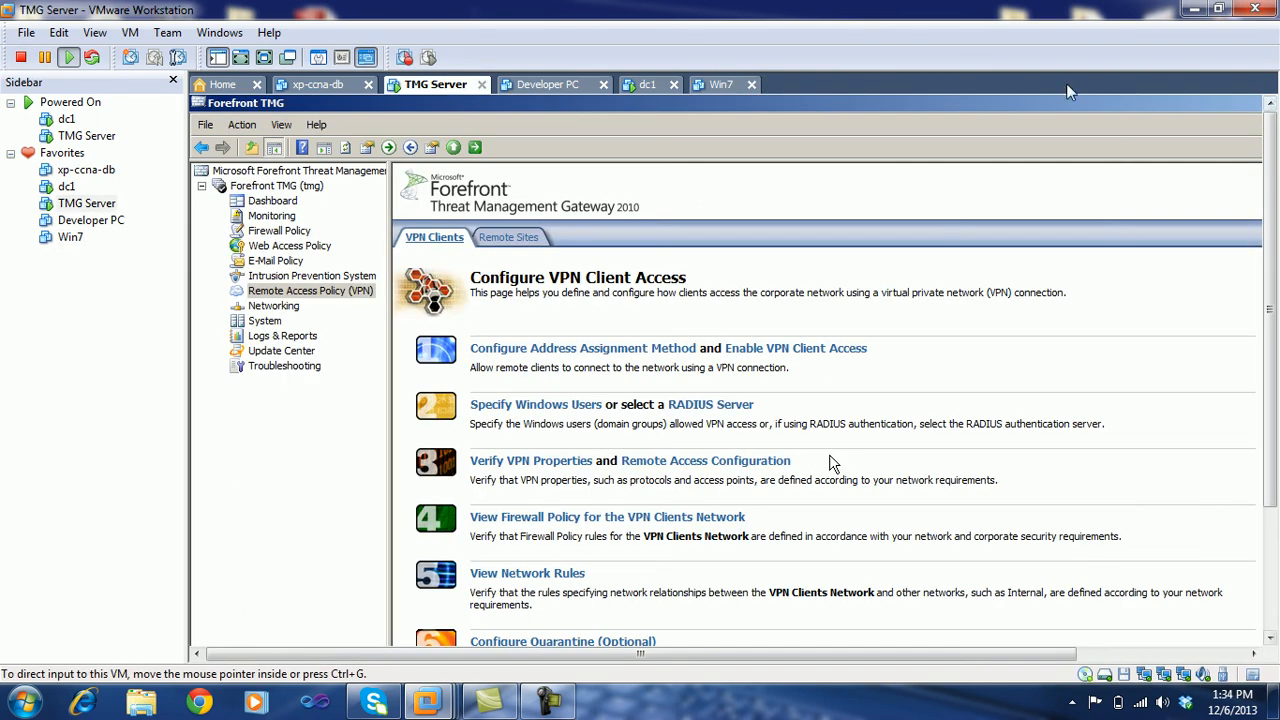
left_click(217, 57)
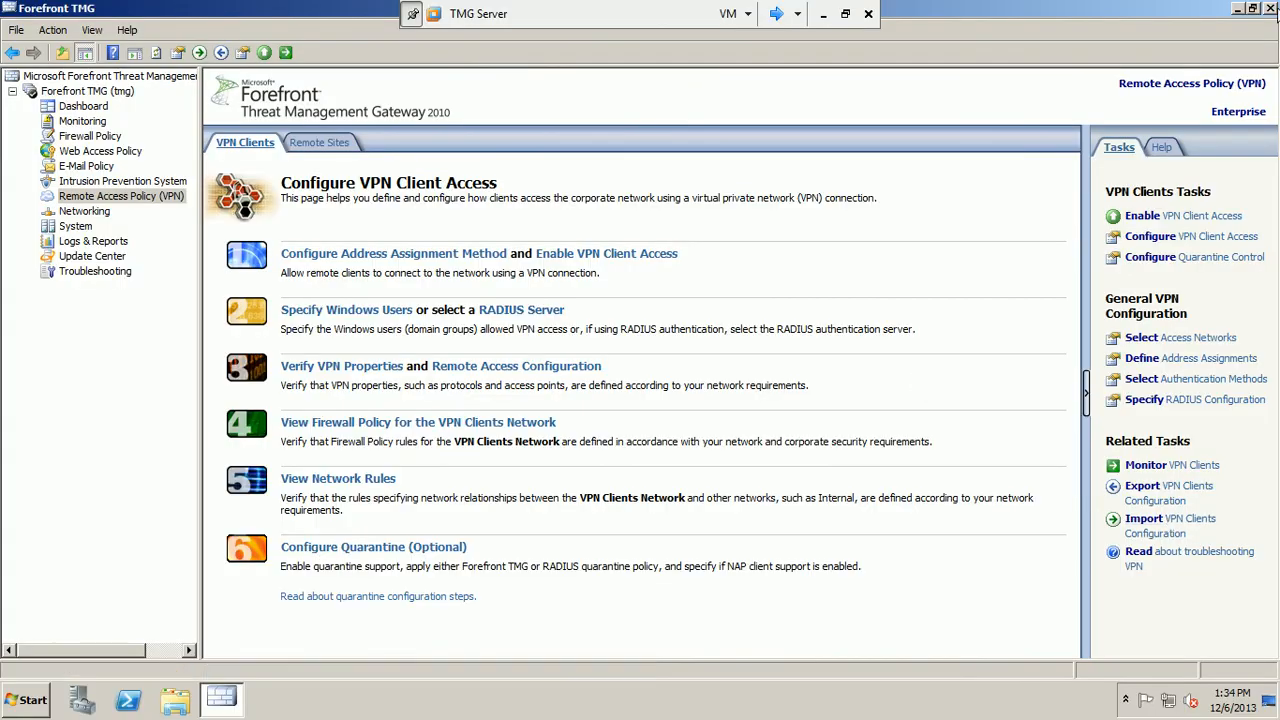
left_click(1275, 15)
Shut down Windows on the TMG Server virtual machine and minimize its full-screen view.
left_click(36, 708)
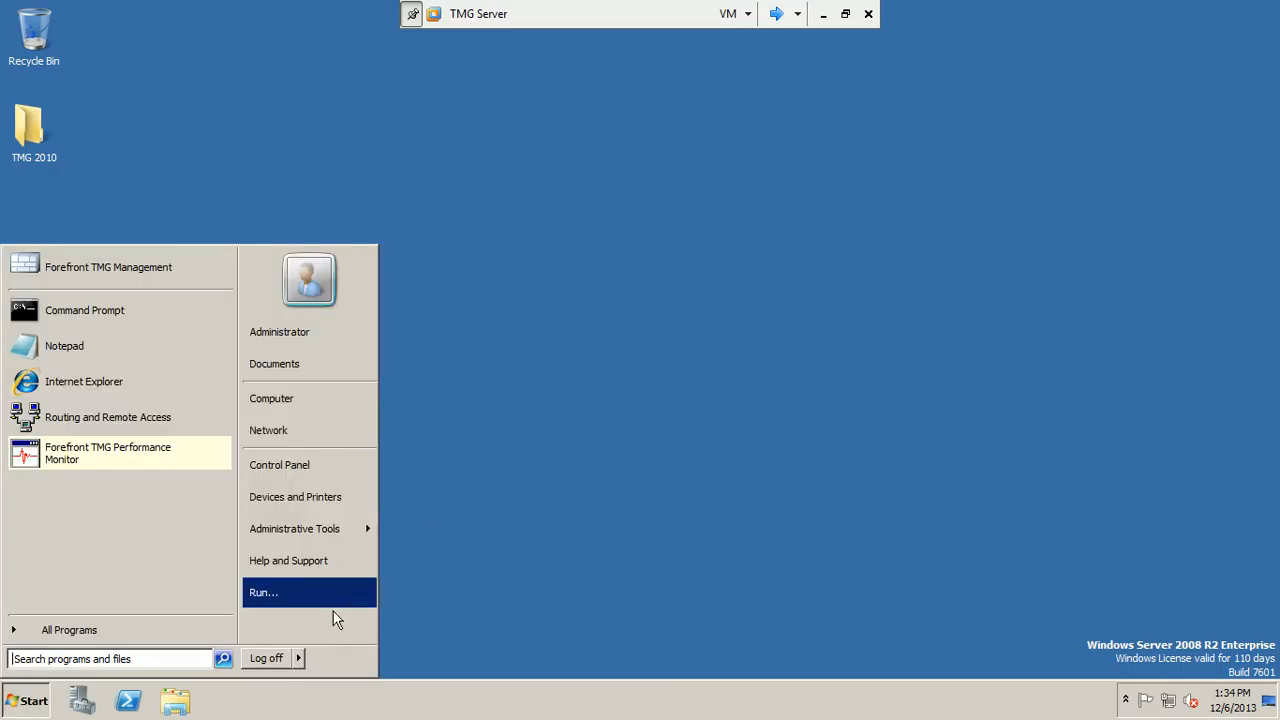
left_click(297, 660)
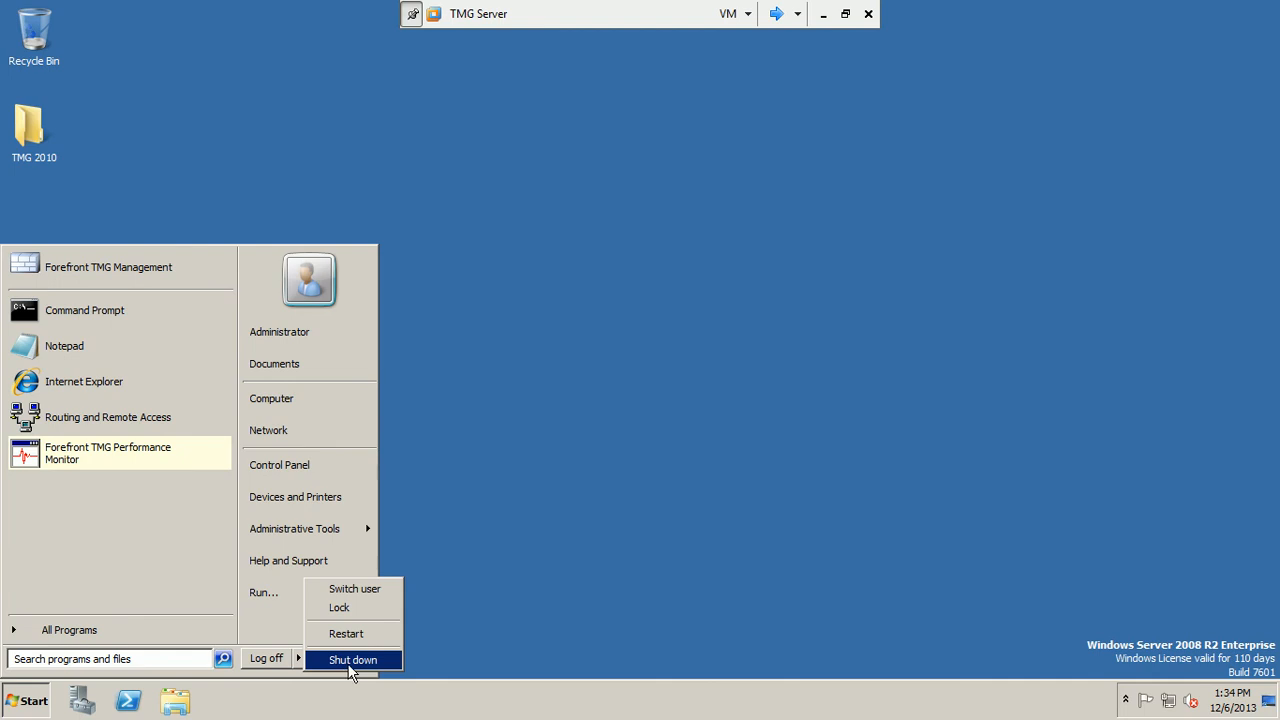
left_click(635, 462)
left_click(823, 14)
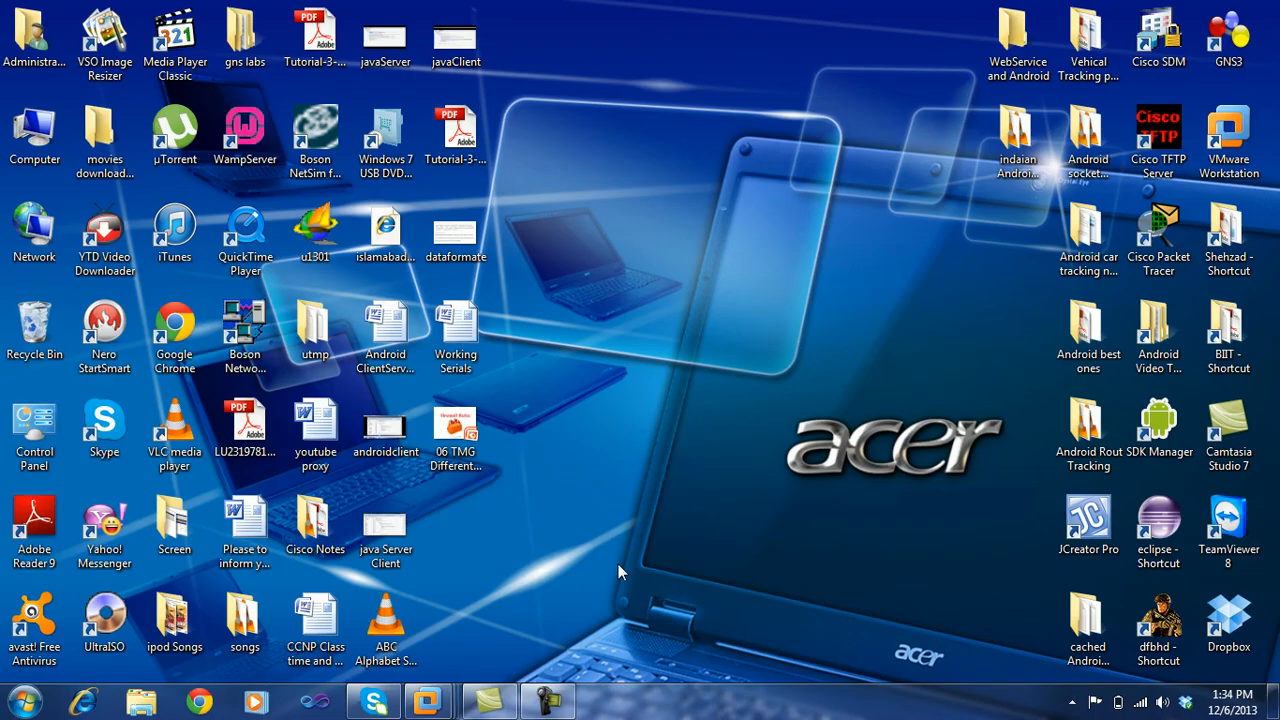
left_click(548, 700)
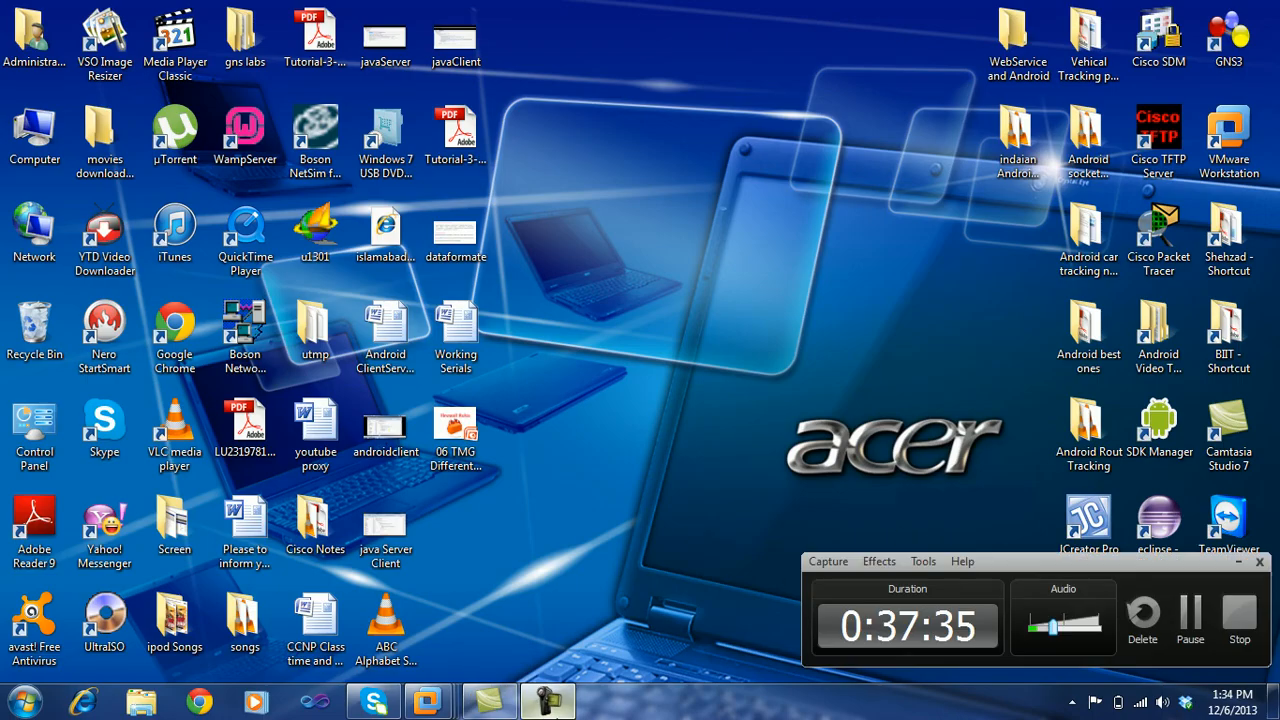